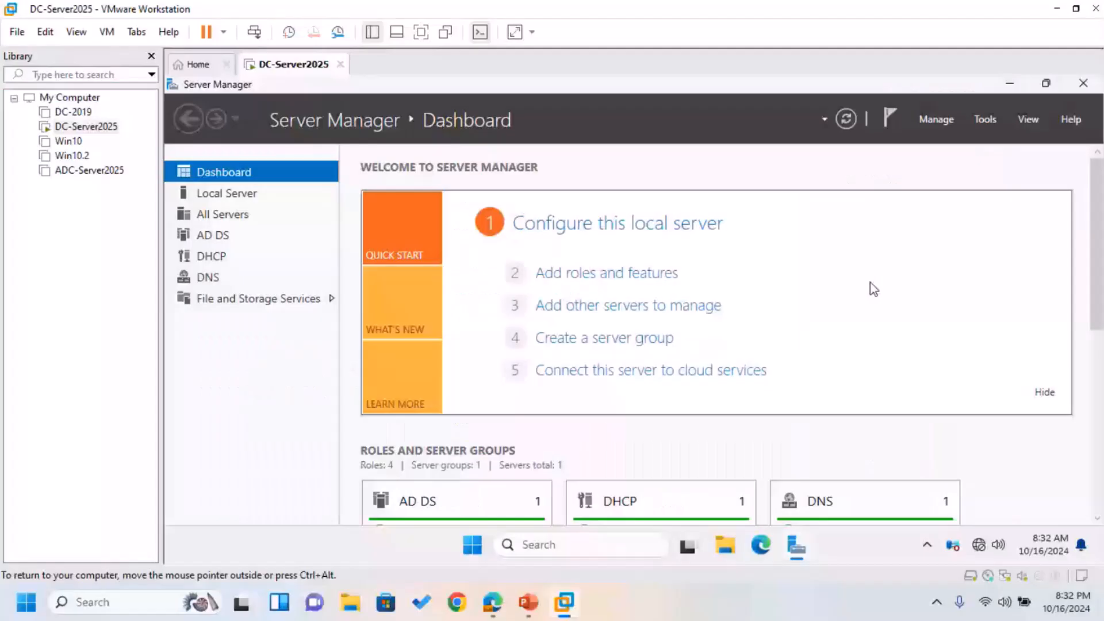
# - Show the DC-Server2025 virtual machine in full screen
pyautogui.click(421, 33)
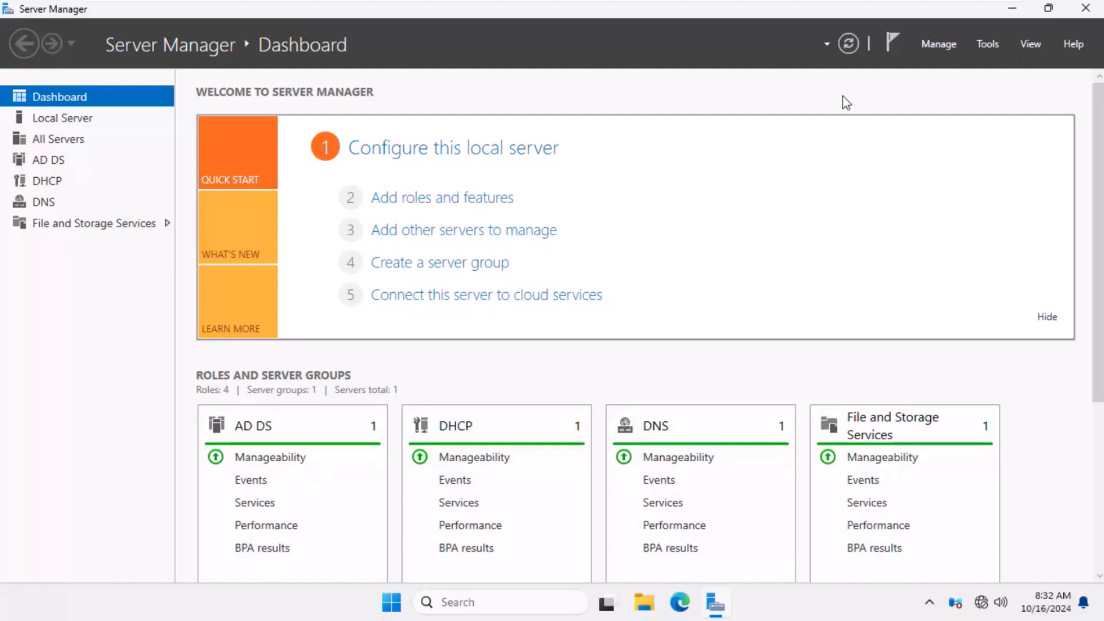
pyautogui.moveTo(776, 5)
pyautogui.click(486, 197)
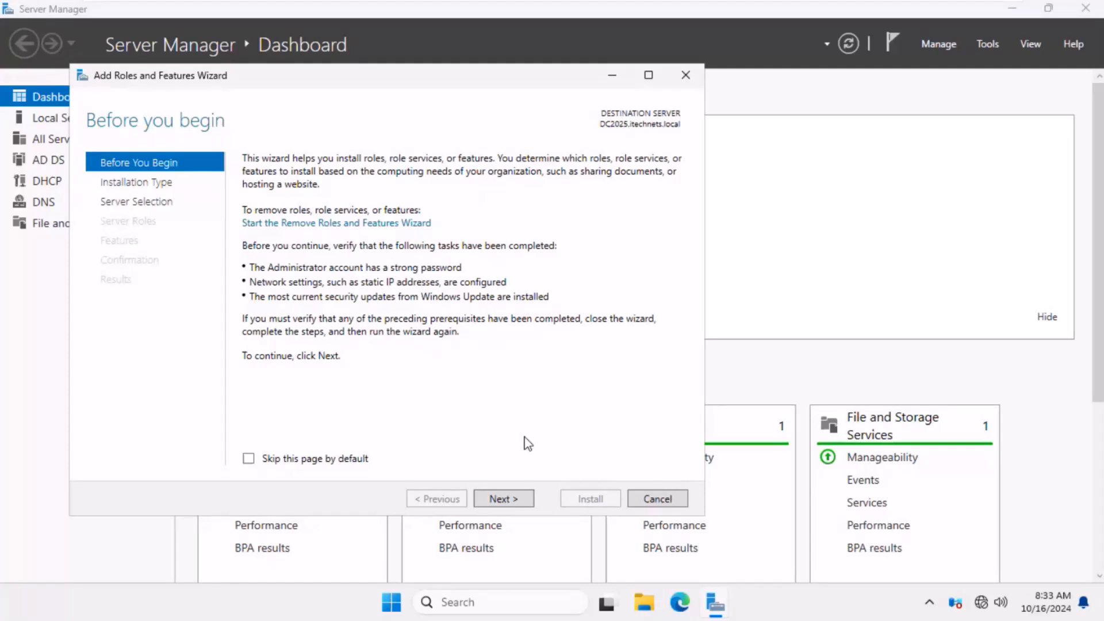
pyautogui.click(504, 499)
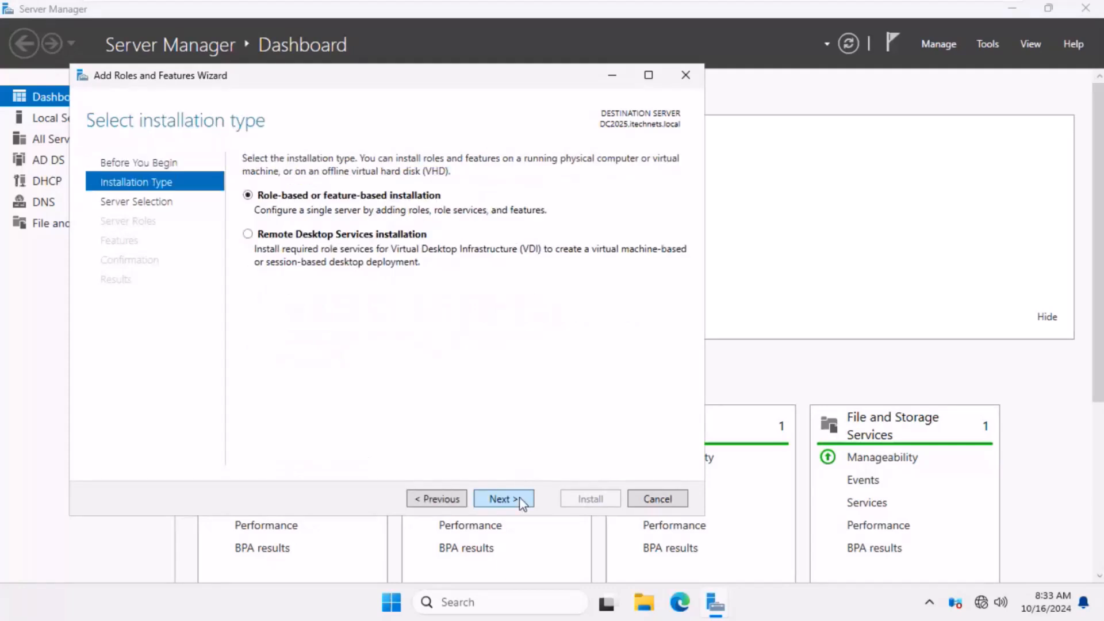
pyautogui.click(503, 498)
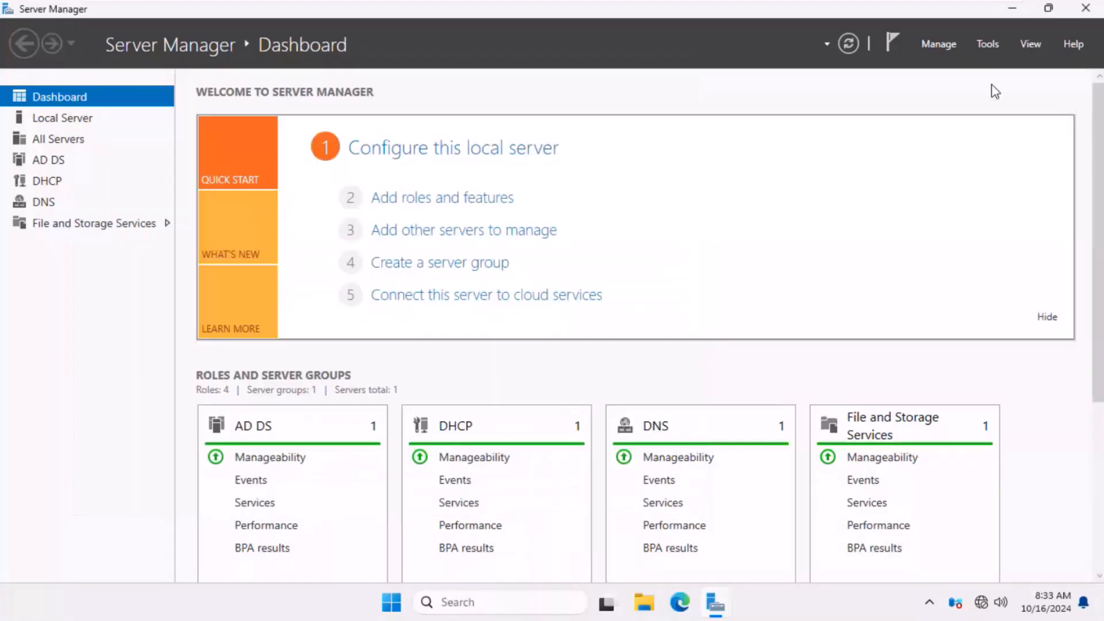
pyautogui.click(988, 45)
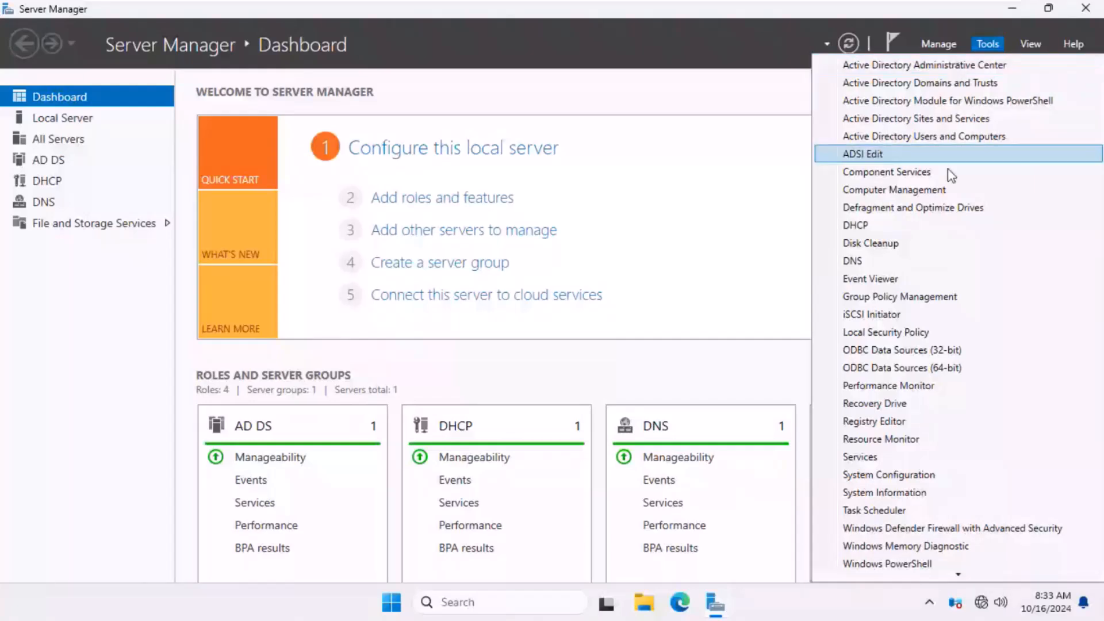
pyautogui.click(973, 528)
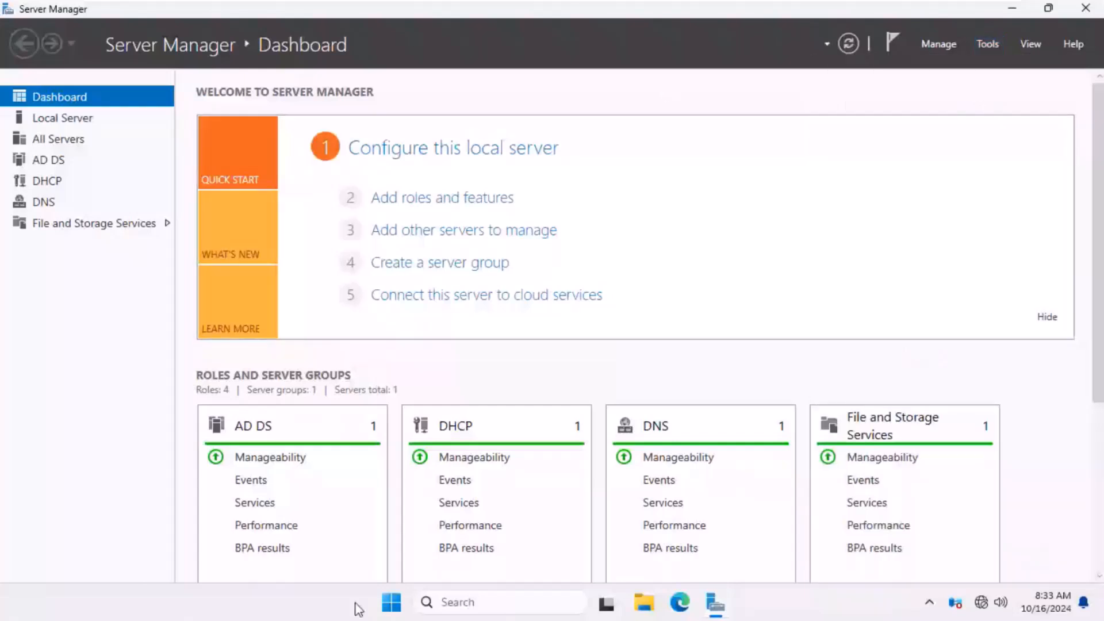
# - Try to launch the Microsoft Management Console by searching for mmc, and return to Server Manager
pyautogui.click(392, 601)
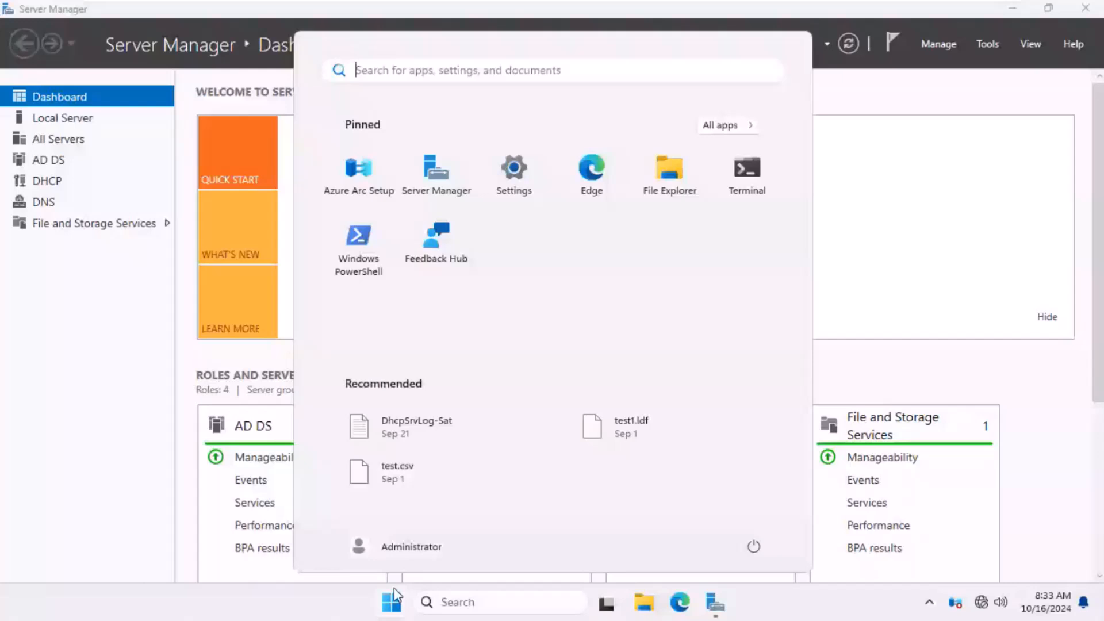
pyautogui.write('mmc')
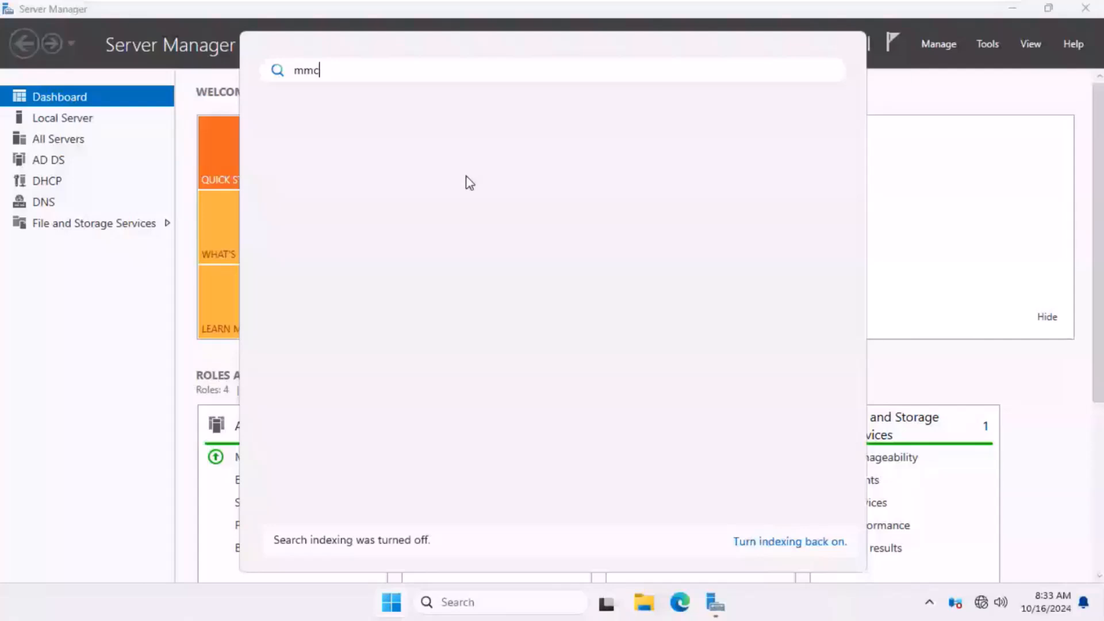
pyautogui.press('Return')
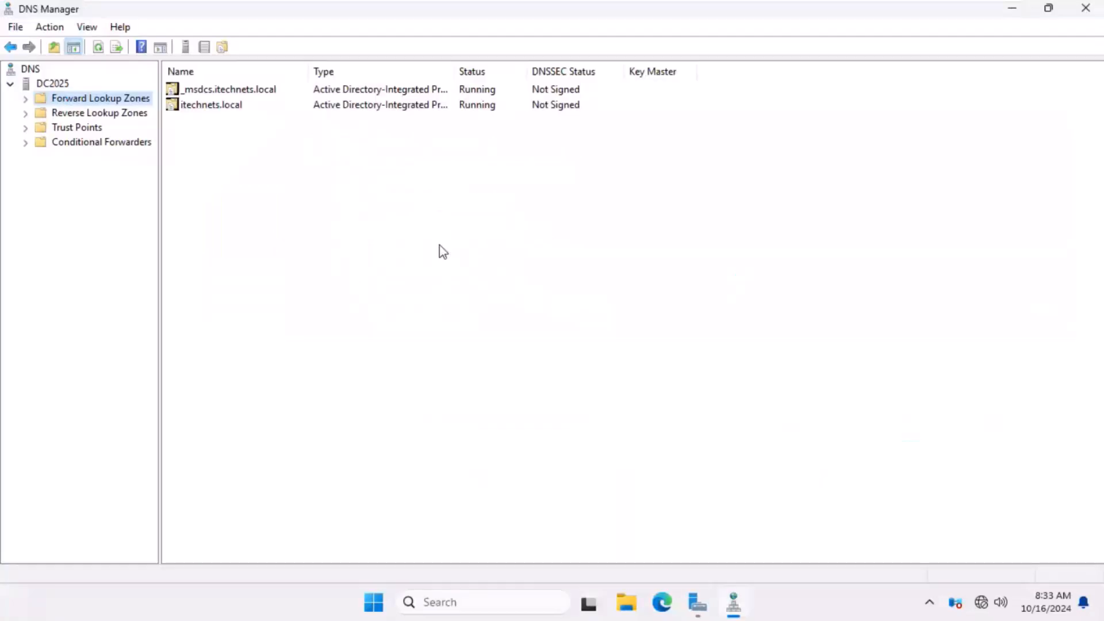
pyautogui.click(697, 603)
# - Launch an empty management console with the Run command mmc and maximize its window
pyautogui.click(374, 604)
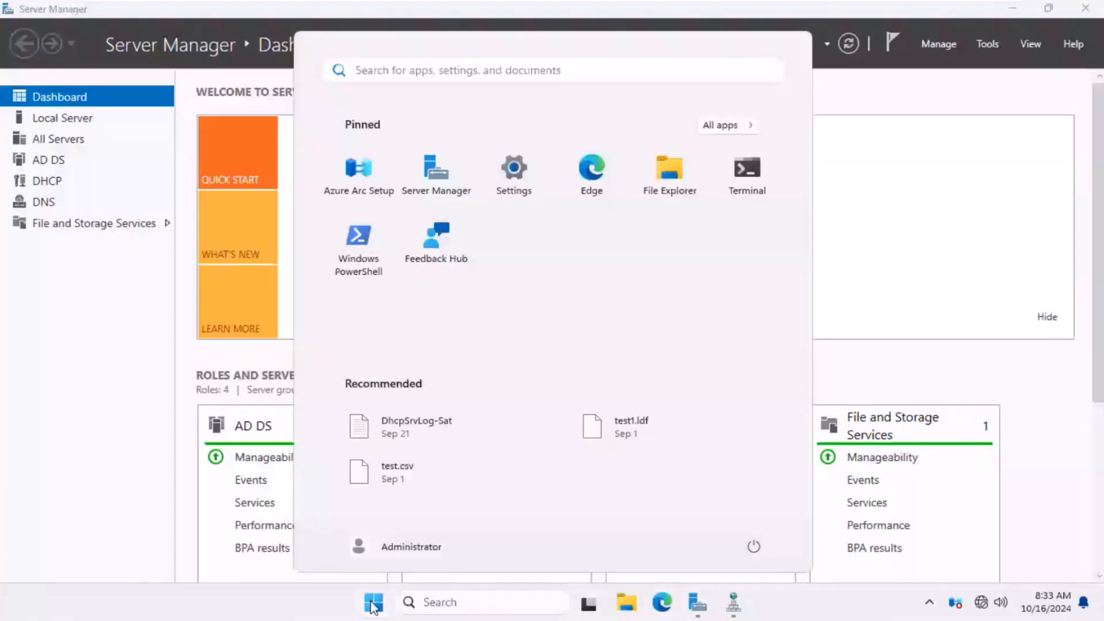
pyautogui.press('super+r')
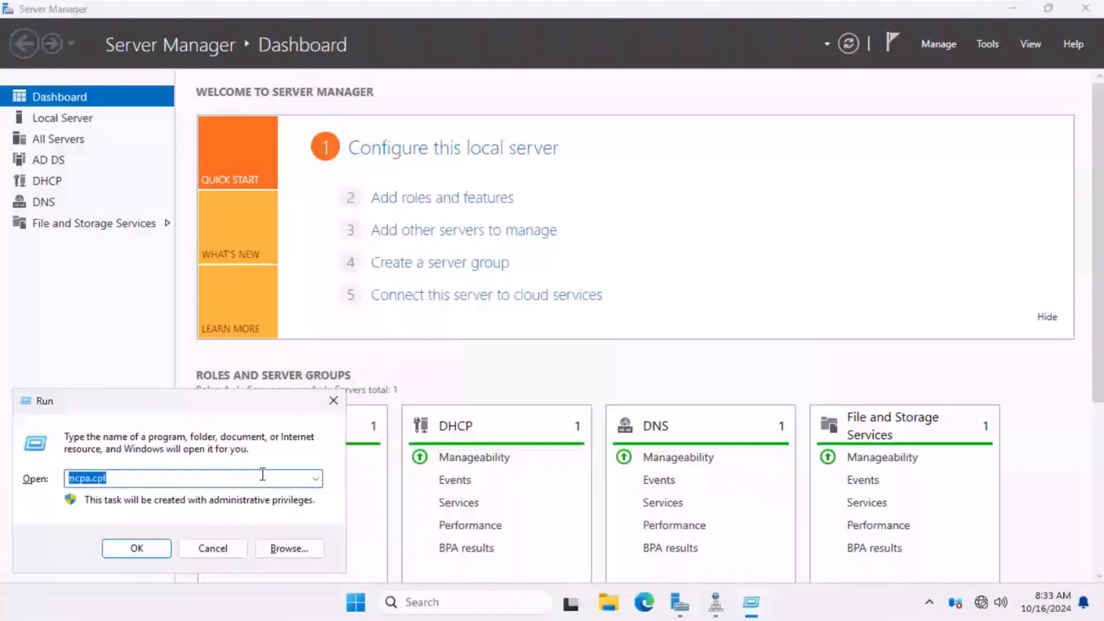
pyautogui.write('mmc')
pyautogui.press('Return')
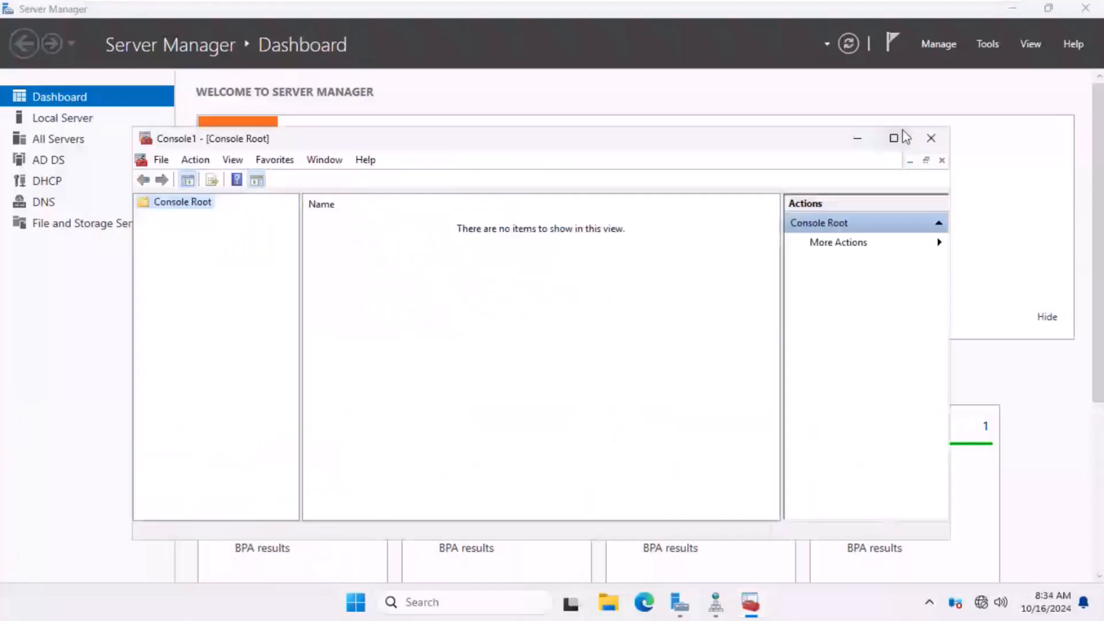
pyautogui.click(897, 138)
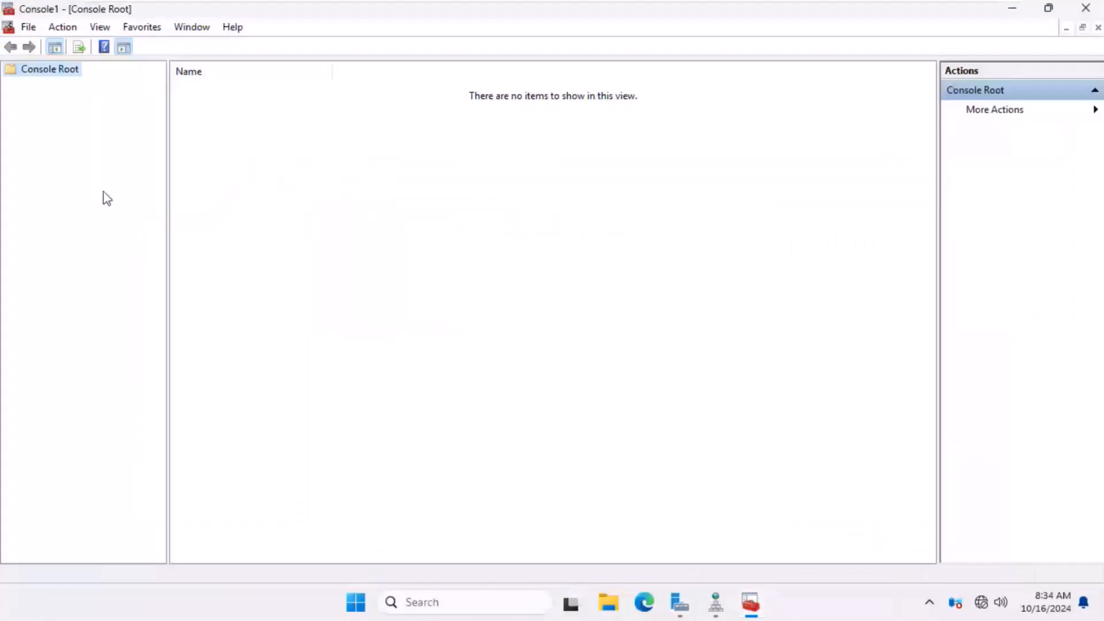
# - Add the Certificates snap-in for My user account to the console
pyautogui.click(32, 30)
pyautogui.click(74, 128)
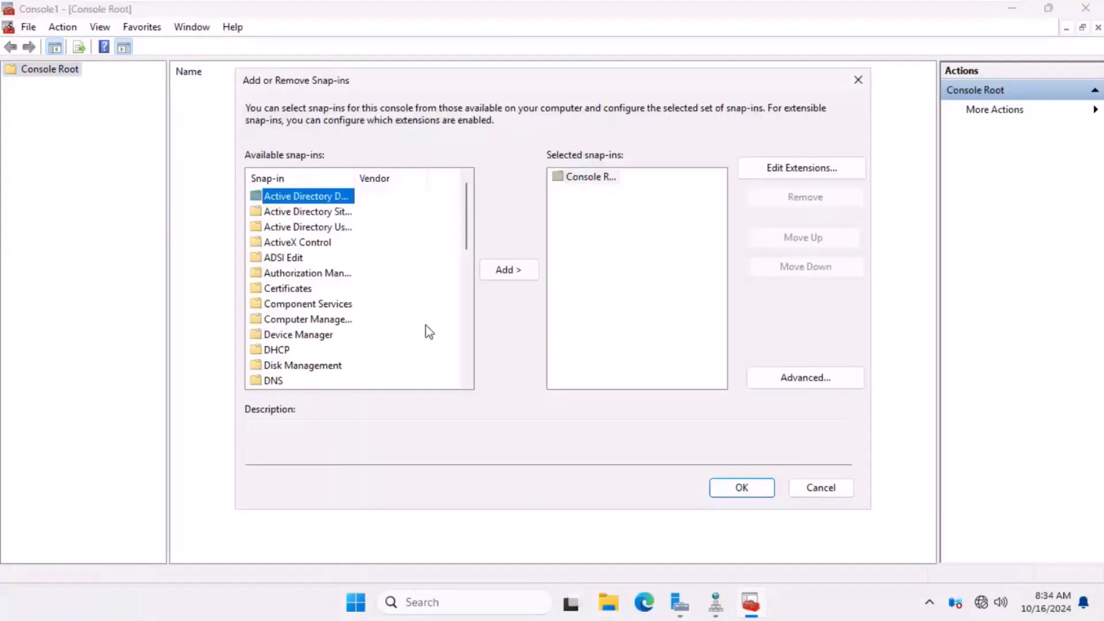
pyautogui.moveTo(355, 177); pyautogui.dragTo(380, 177)
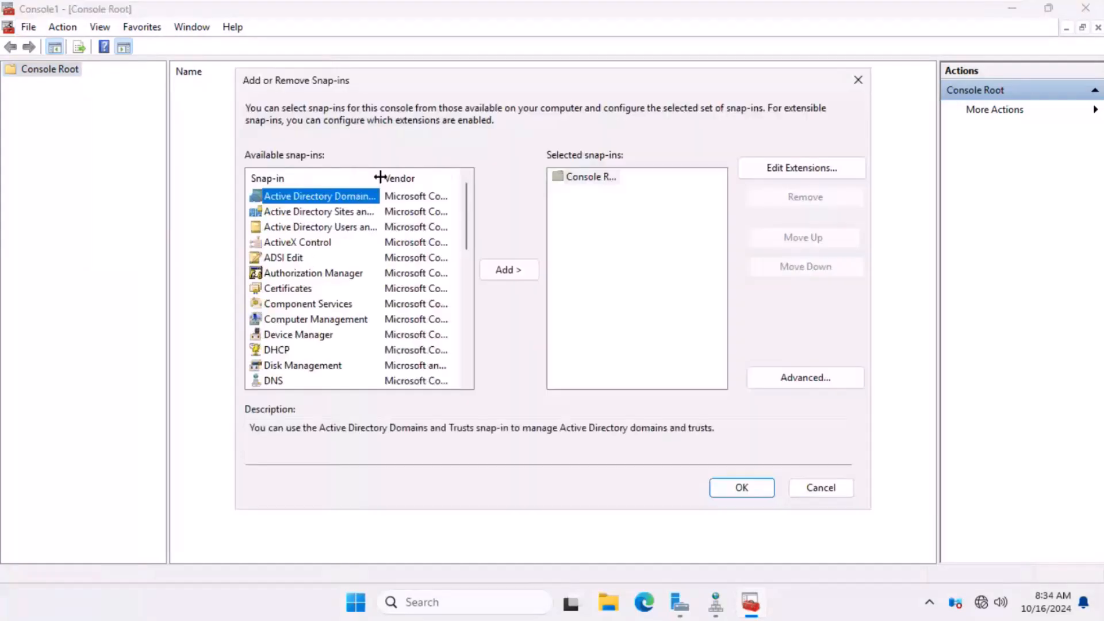
pyautogui.click(300, 291)
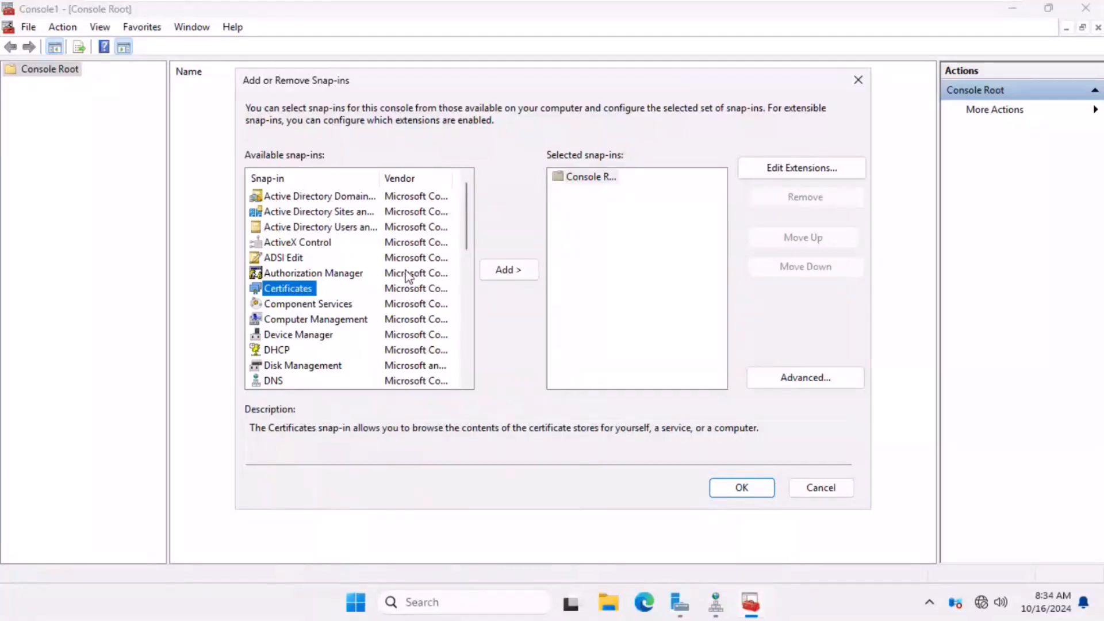
pyautogui.click(508, 271)
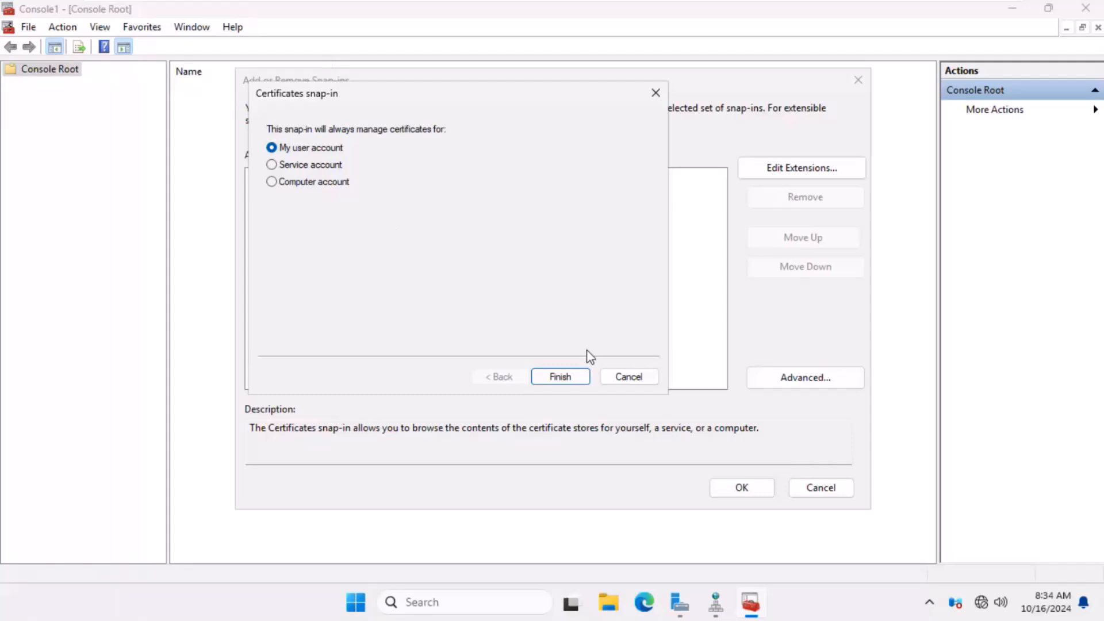
pyautogui.click(560, 377)
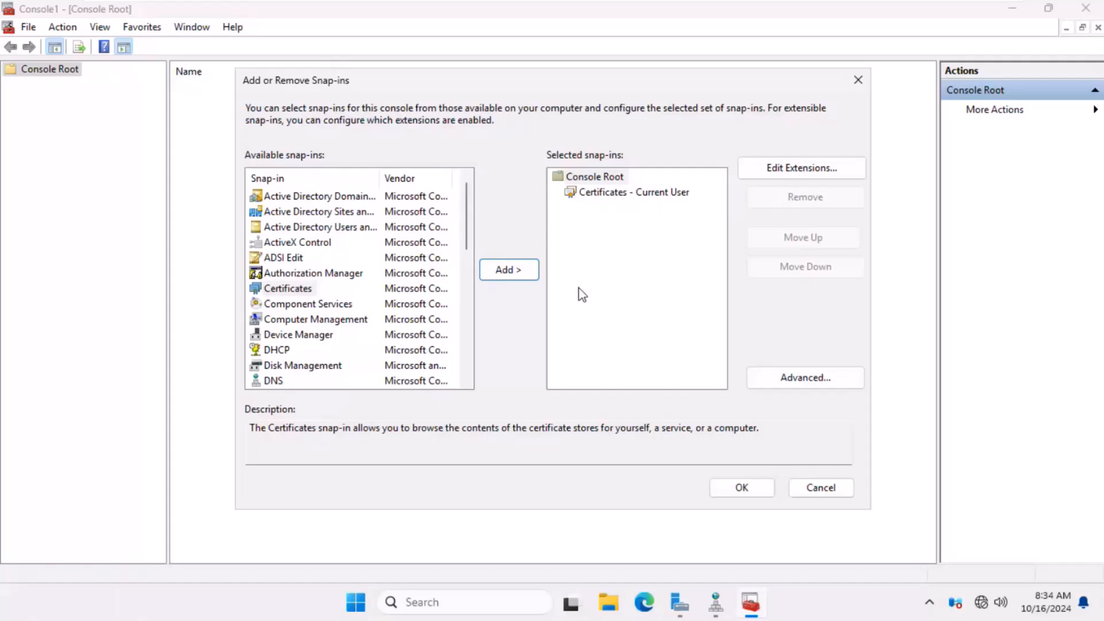
pyautogui.press('Return')
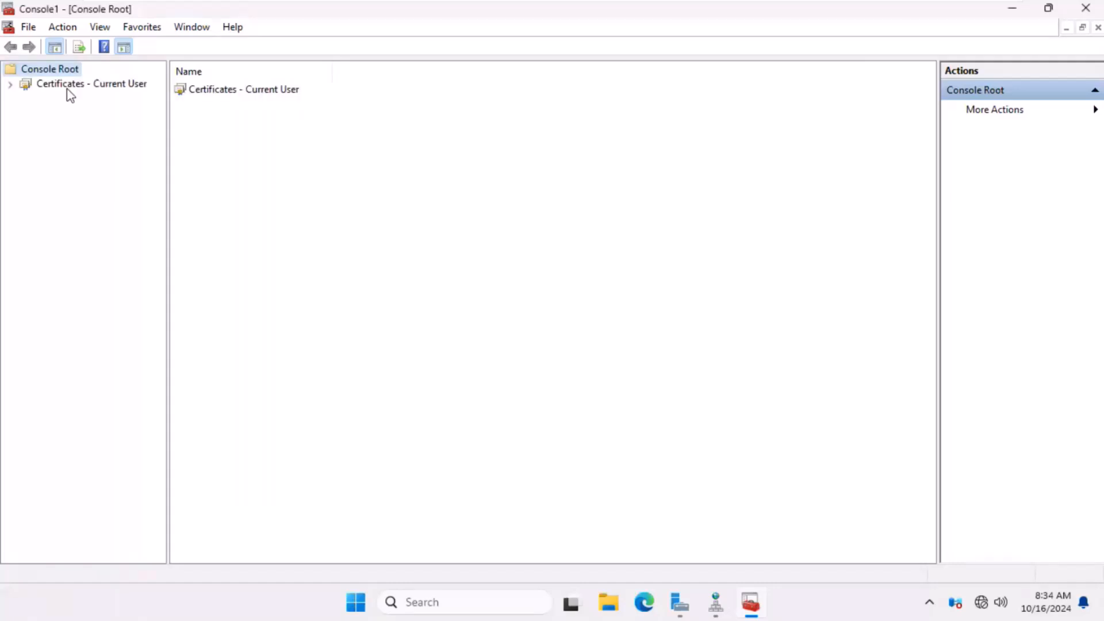
# - Examine the certificates in the Personal store under Certificates - Current User
pyautogui.click(66, 90)
pyautogui.click(10, 85)
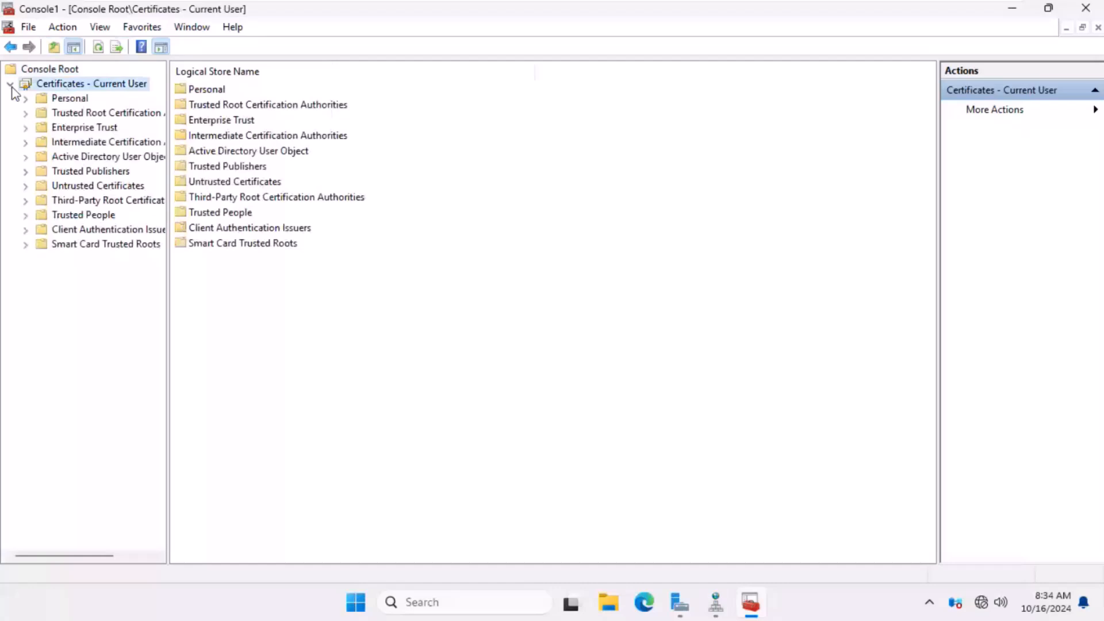
pyautogui.doubleClick(224, 92)
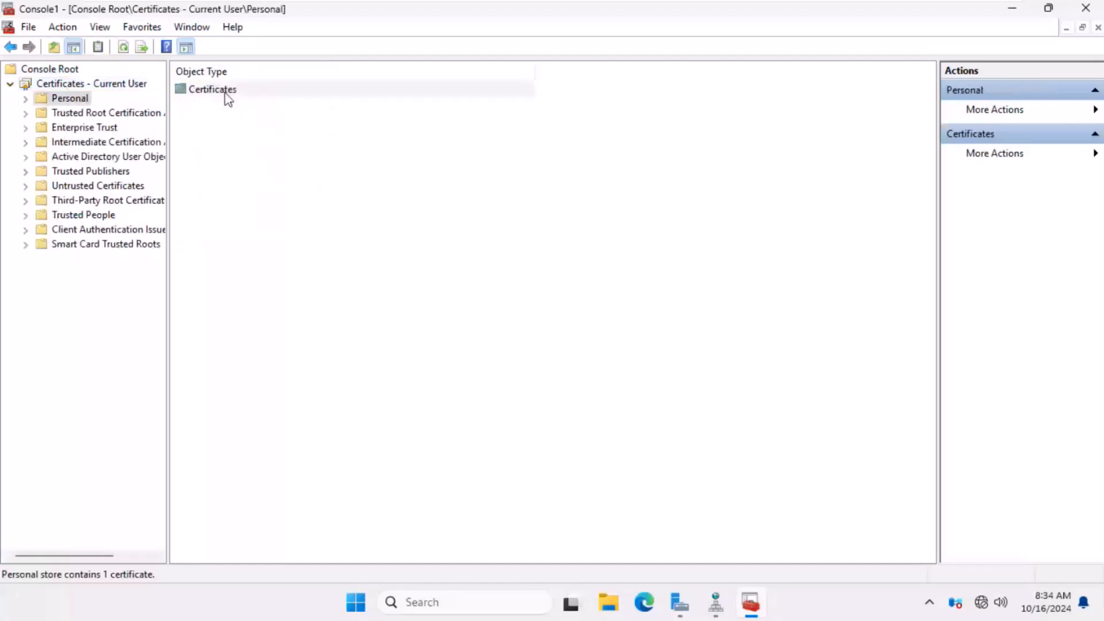
pyautogui.doubleClick(226, 94)
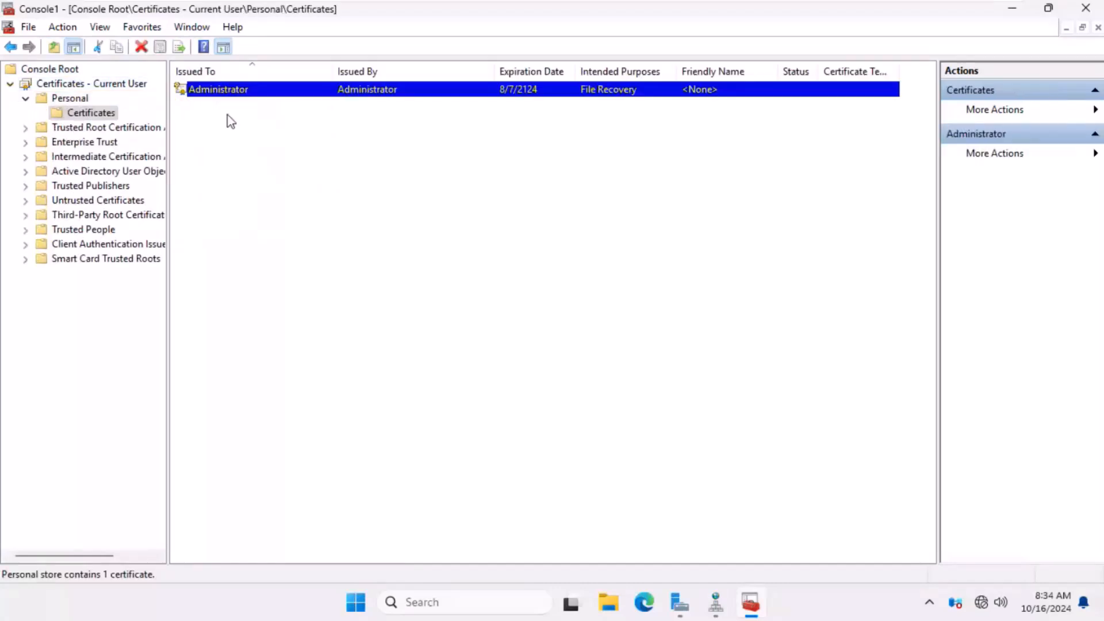
pyautogui.click(78, 127)
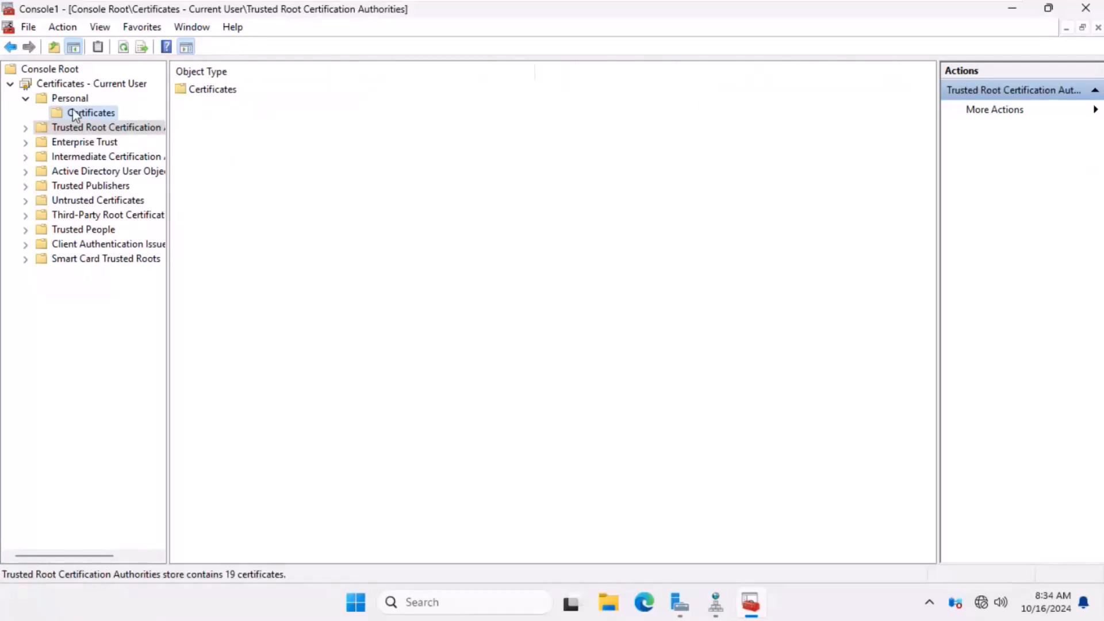
pyautogui.click(75, 113)
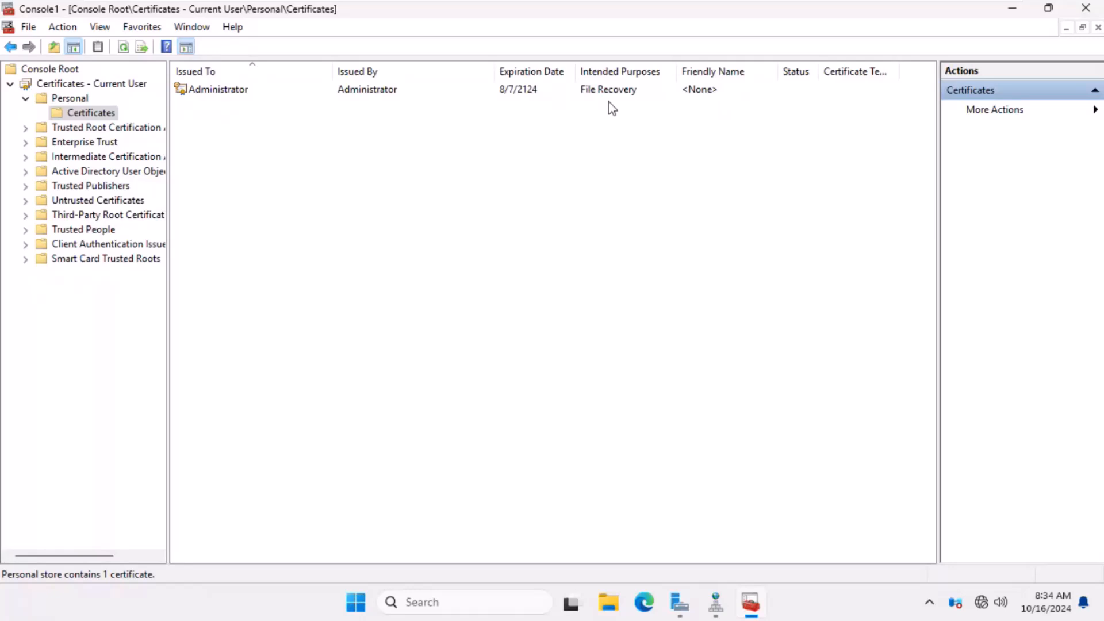
# - Inspect the general information, details and certification path of the Administrator certificate
pyautogui.doubleClick(224, 95)
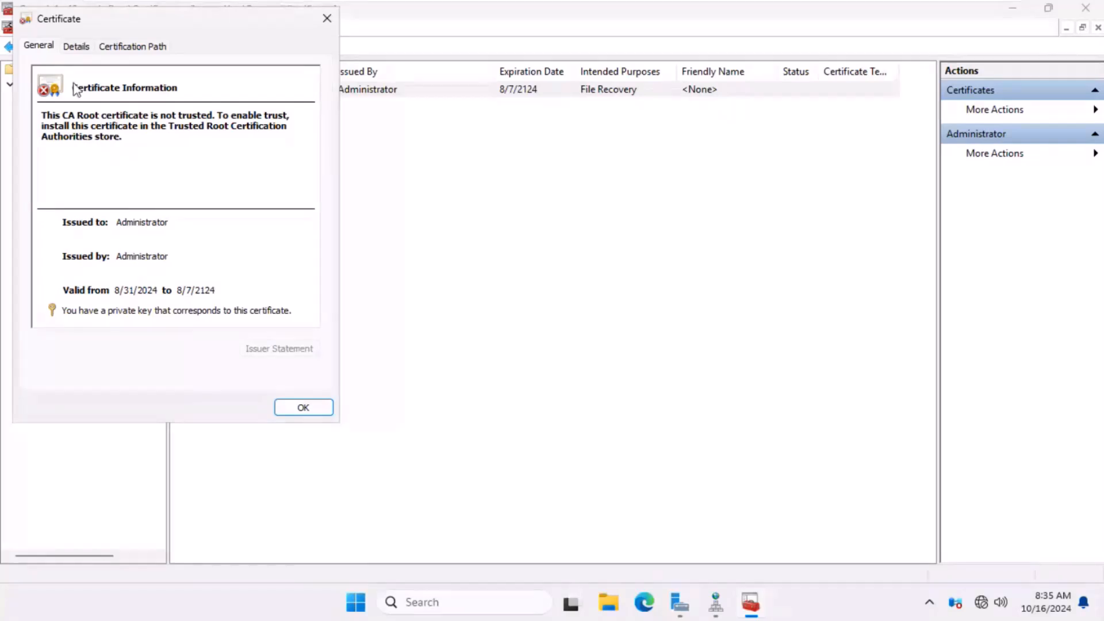
pyautogui.click(76, 48)
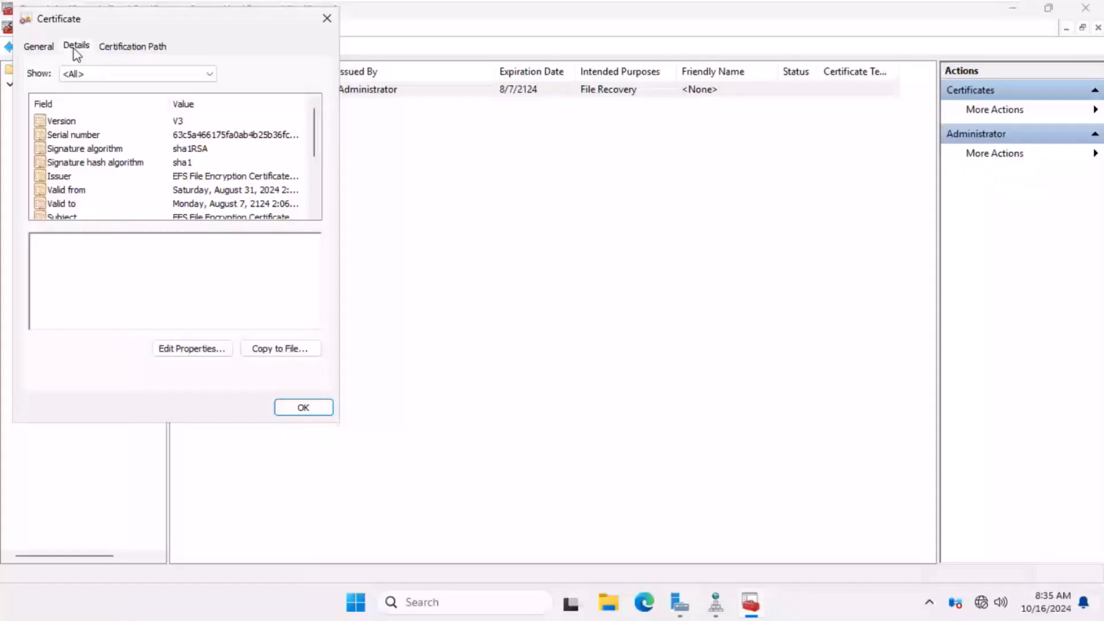
pyautogui.click(132, 46)
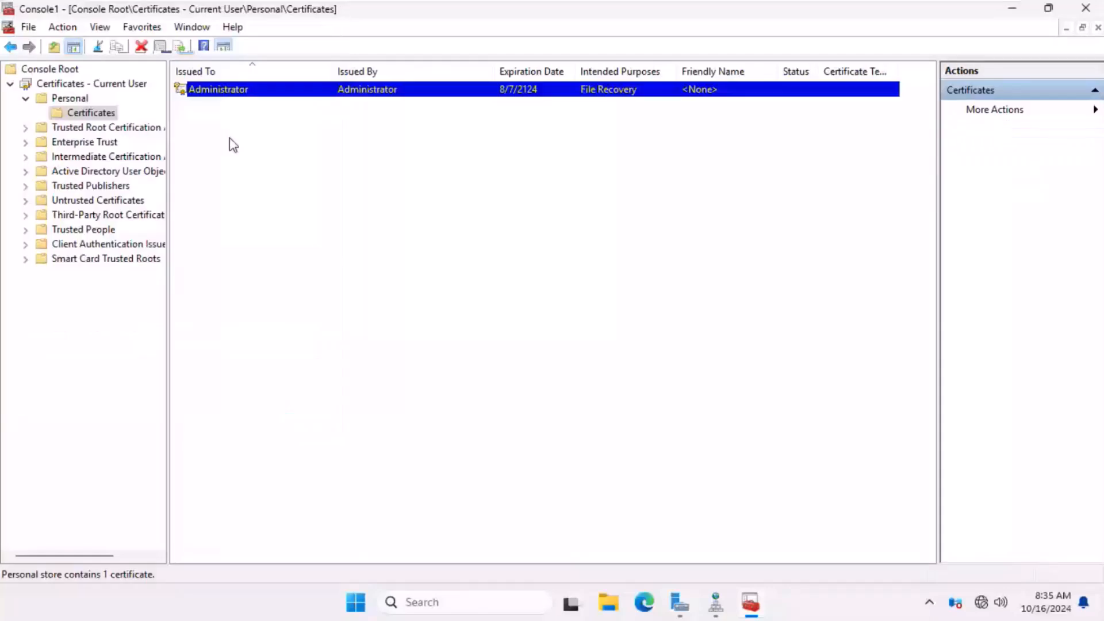
# - Try to request a new certificate in the Personal store through Certificate Enrollment, and close the console
pyautogui.rightClick(230, 139)
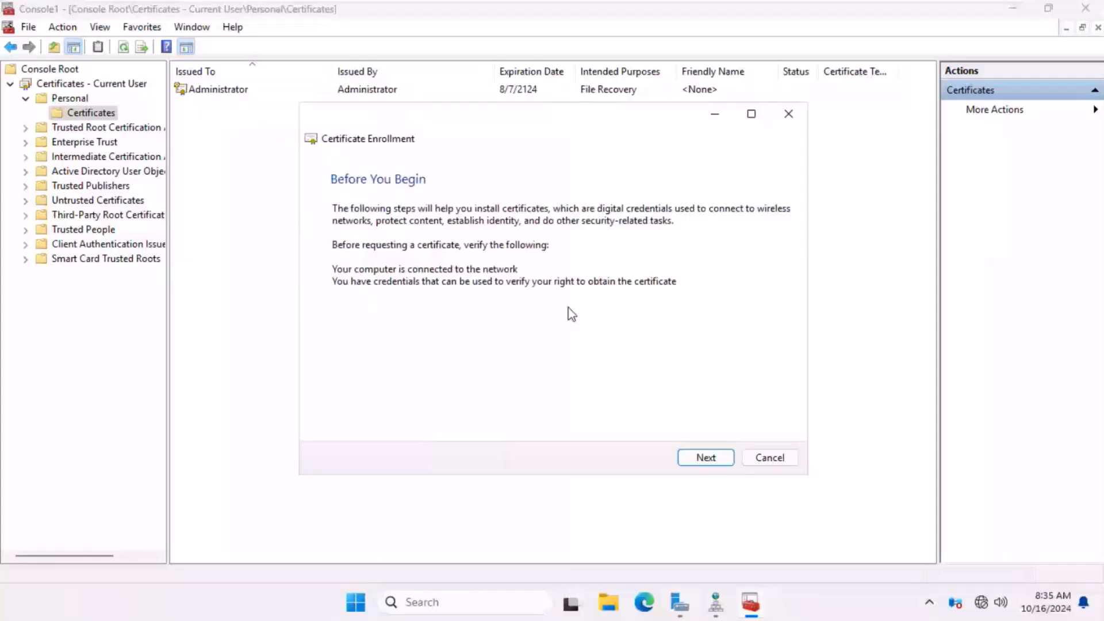
pyautogui.click(706, 458)
pyautogui.click(715, 458)
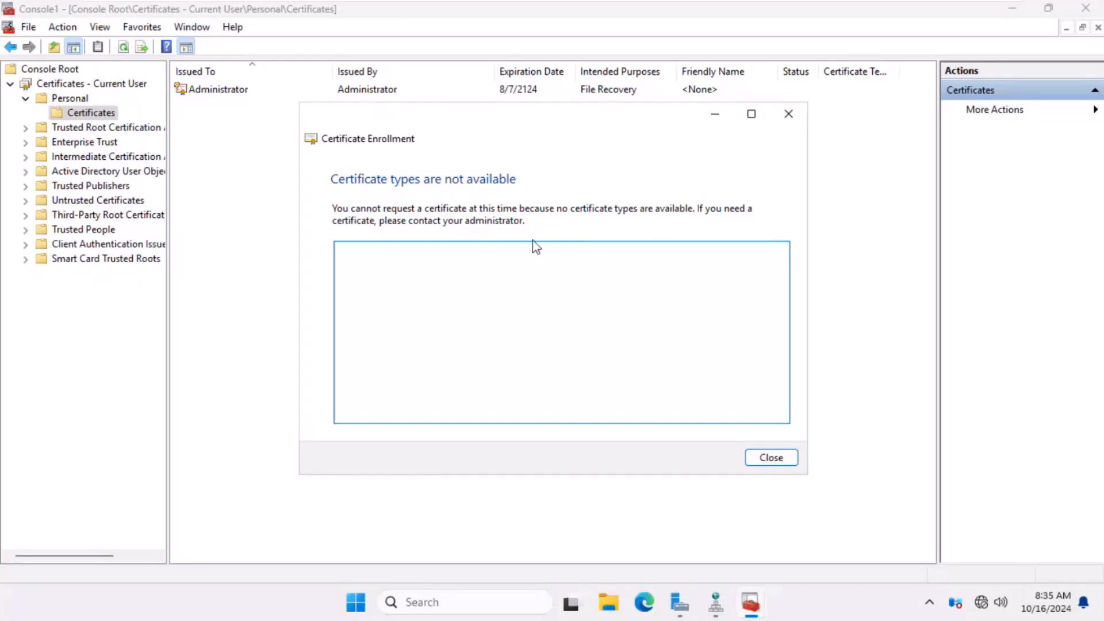
pyautogui.click(788, 114)
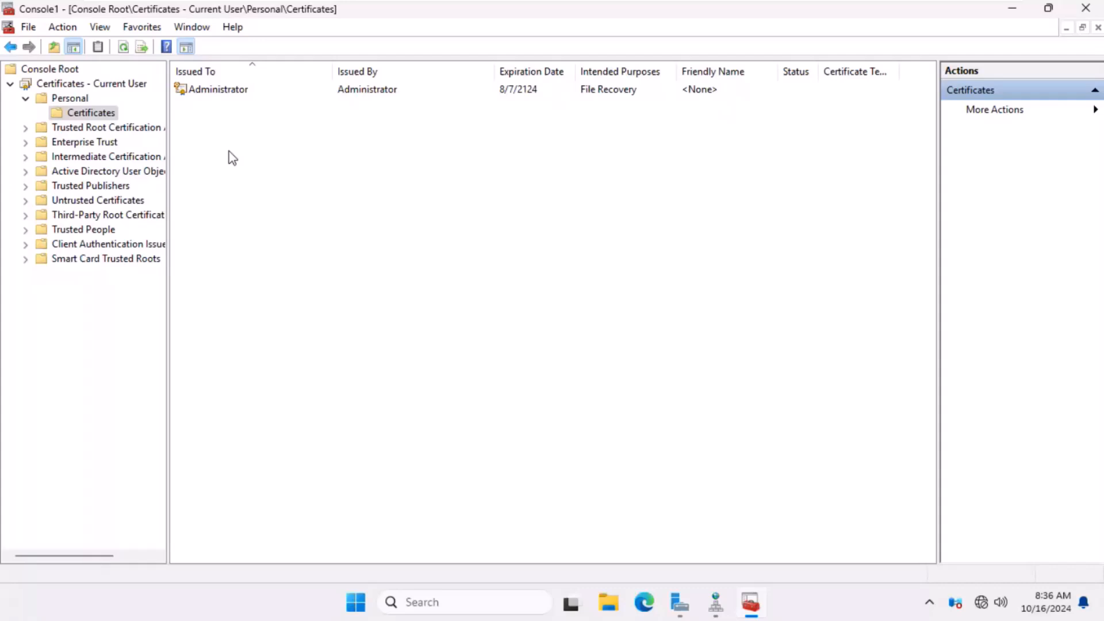
pyautogui.click(1084, 9)
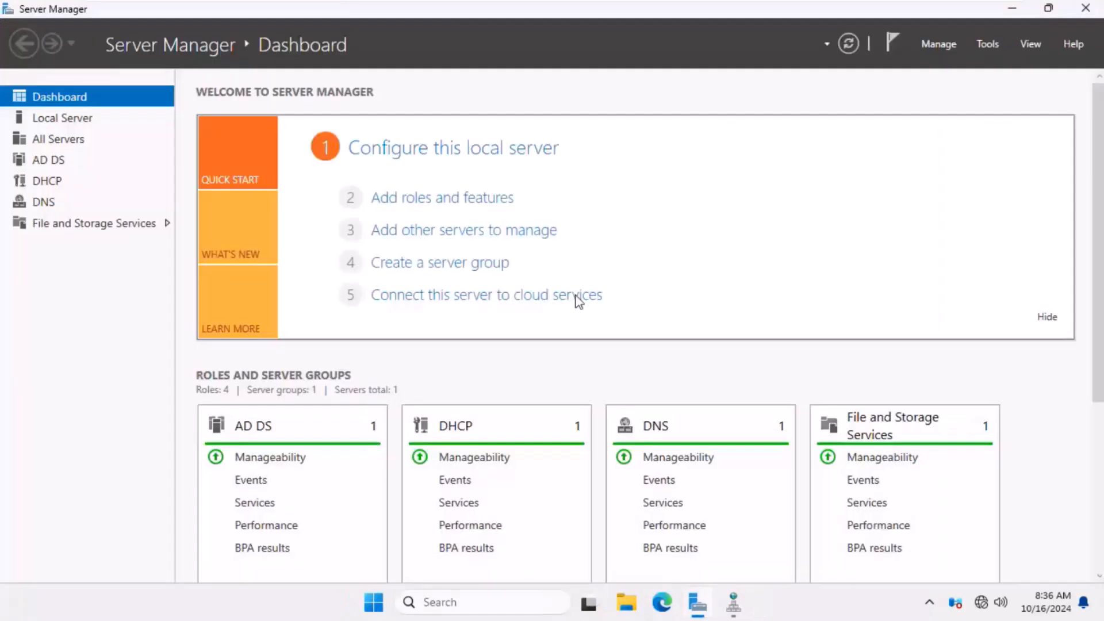
pyautogui.click(459, 199)
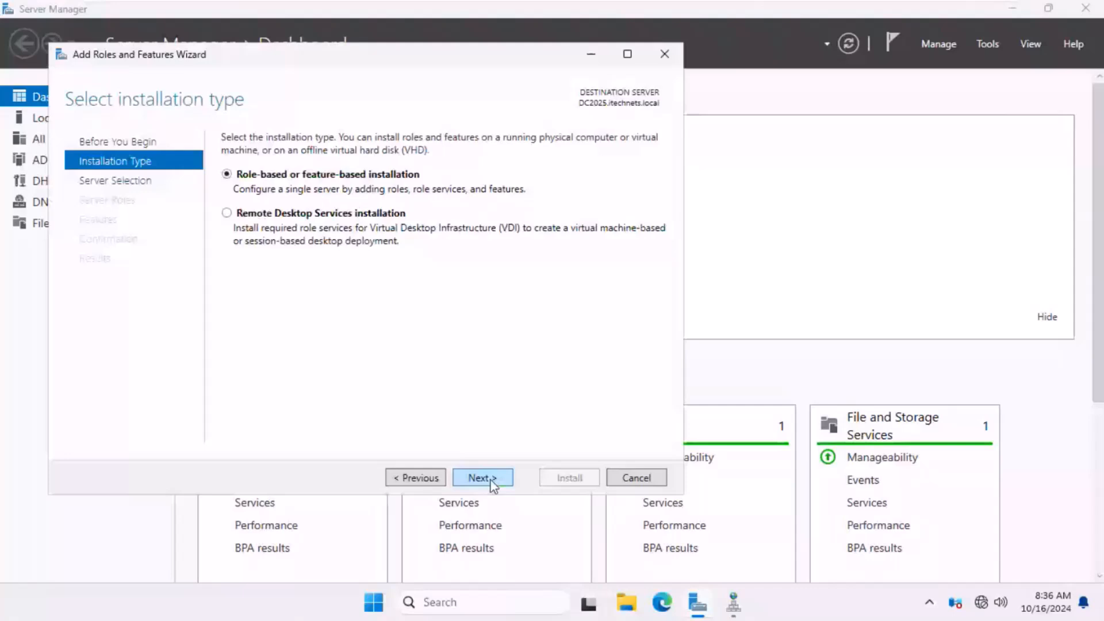
pyautogui.doubleClick(491, 481)
pyautogui.click(634, 472)
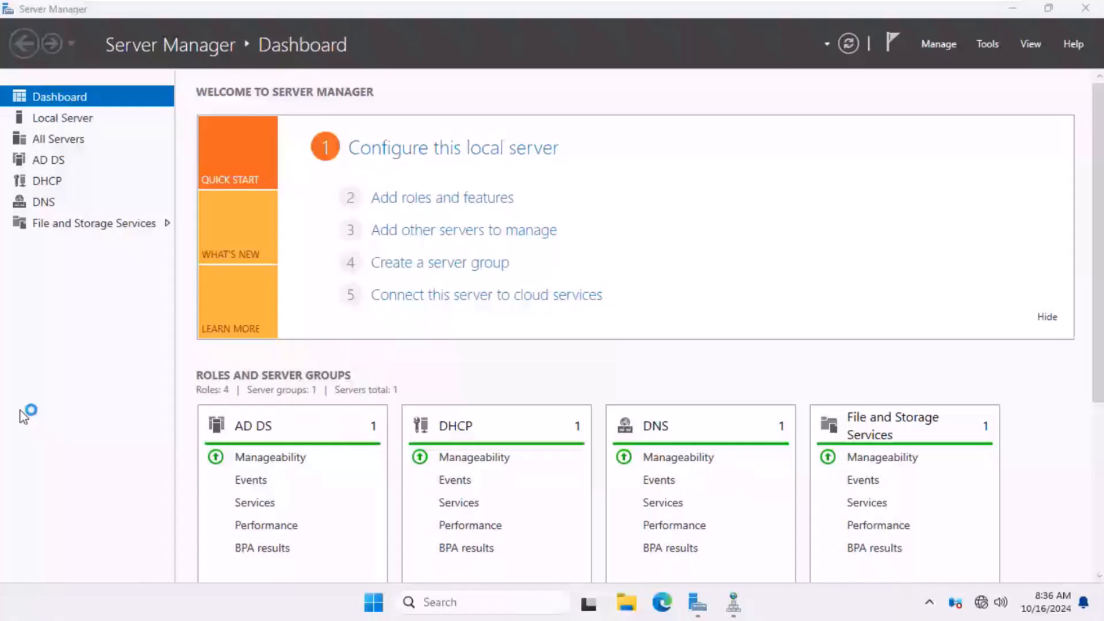
# - Open the domain or workgroup settings from the properties of This PC
pyautogui.rightClick(53, 418)
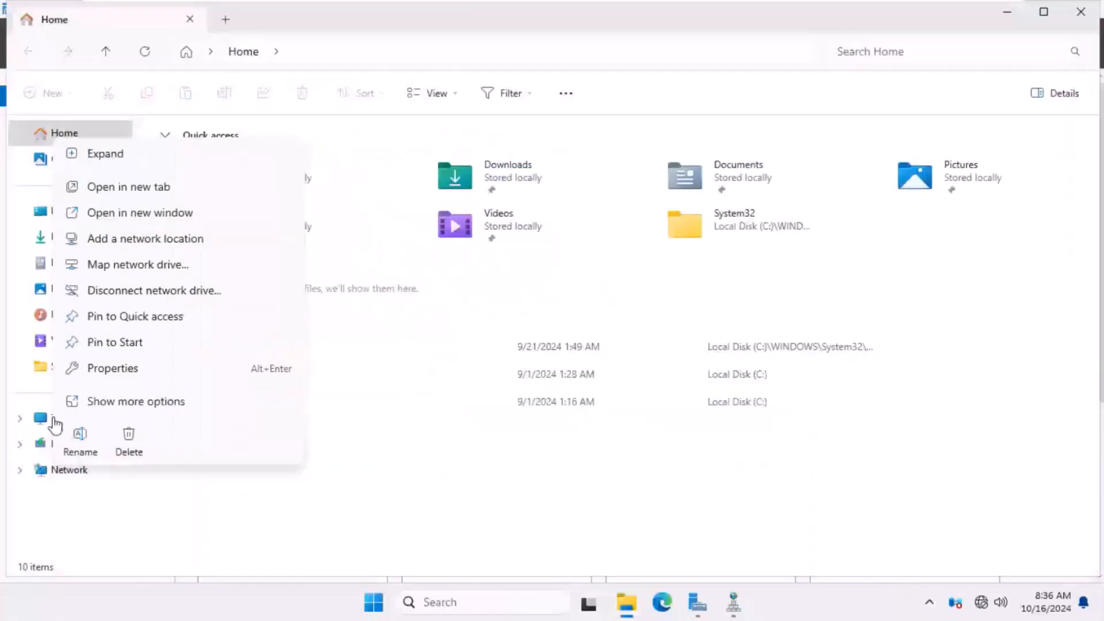
pyautogui.click(115, 401)
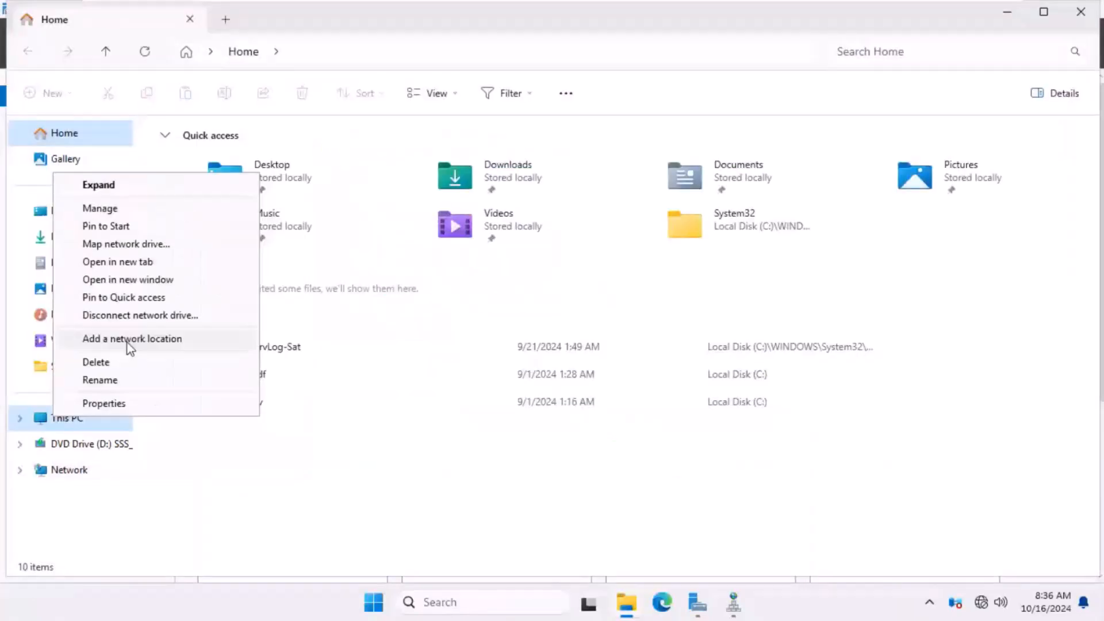
pyautogui.click(107, 404)
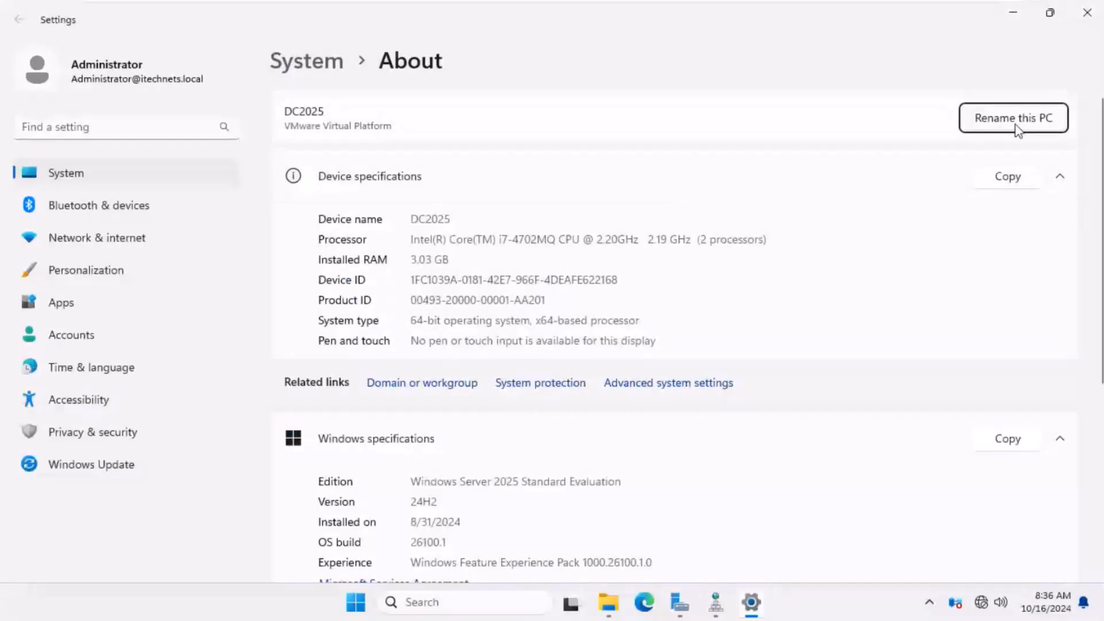
pyautogui.click(407, 385)
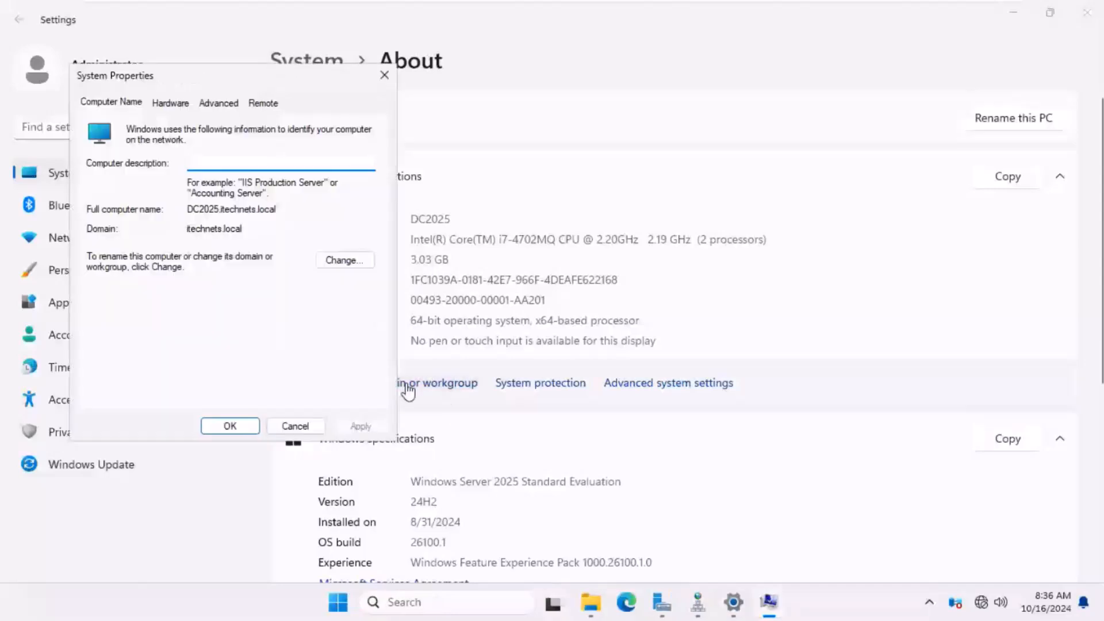
# - Try to change the computer's name or domain, cancel the change, and close the Settings and File Explorer windows
pyautogui.click(345, 260)
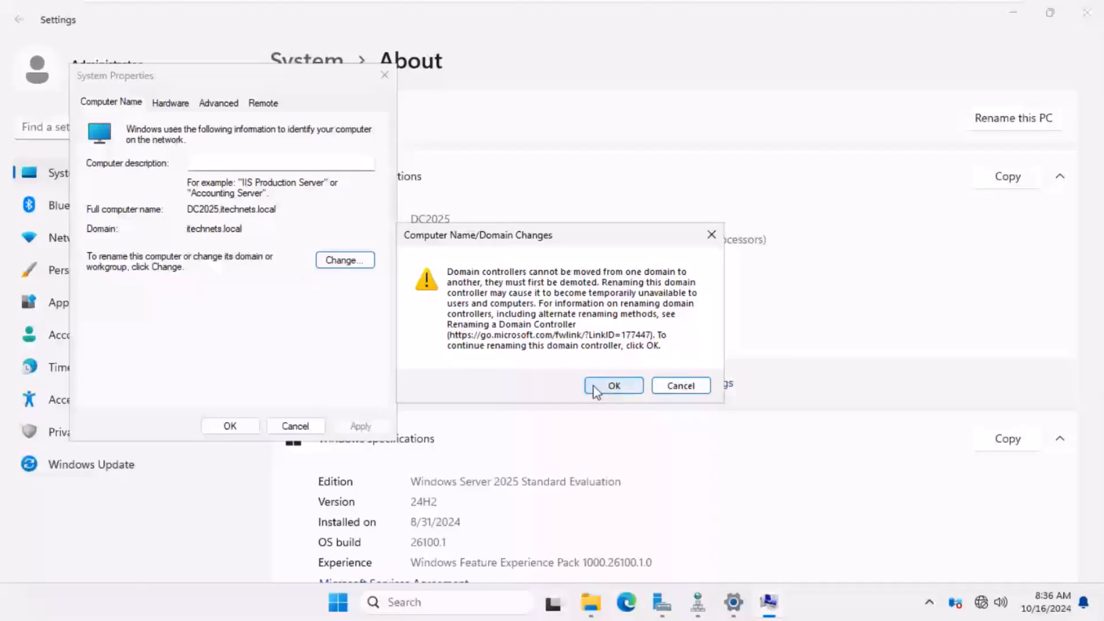
pyautogui.click(296, 429)
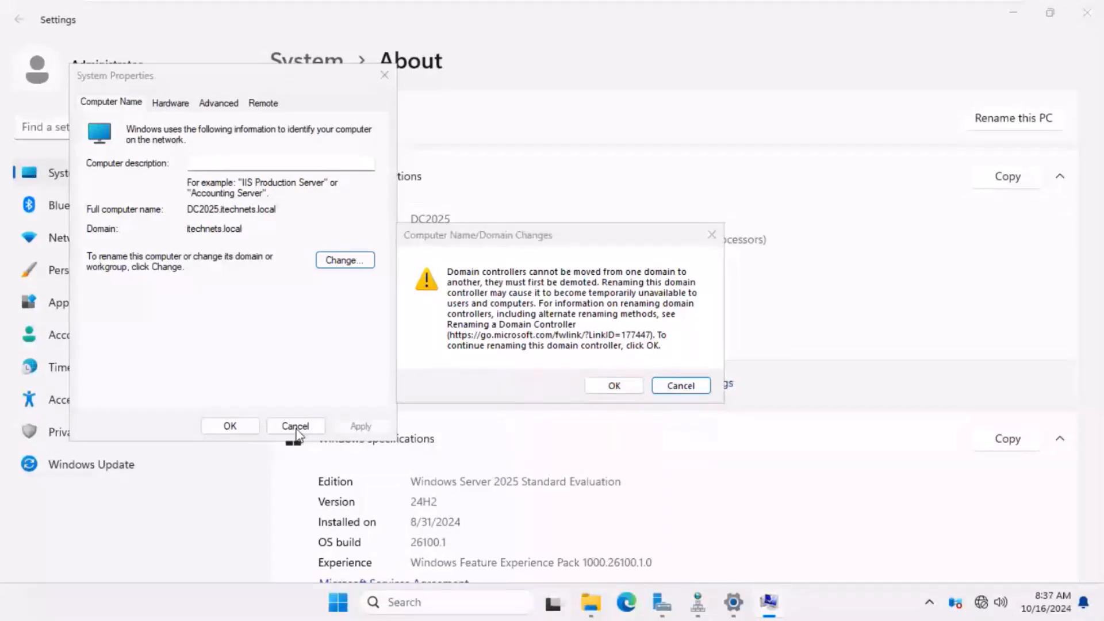
pyautogui.press('Escape')
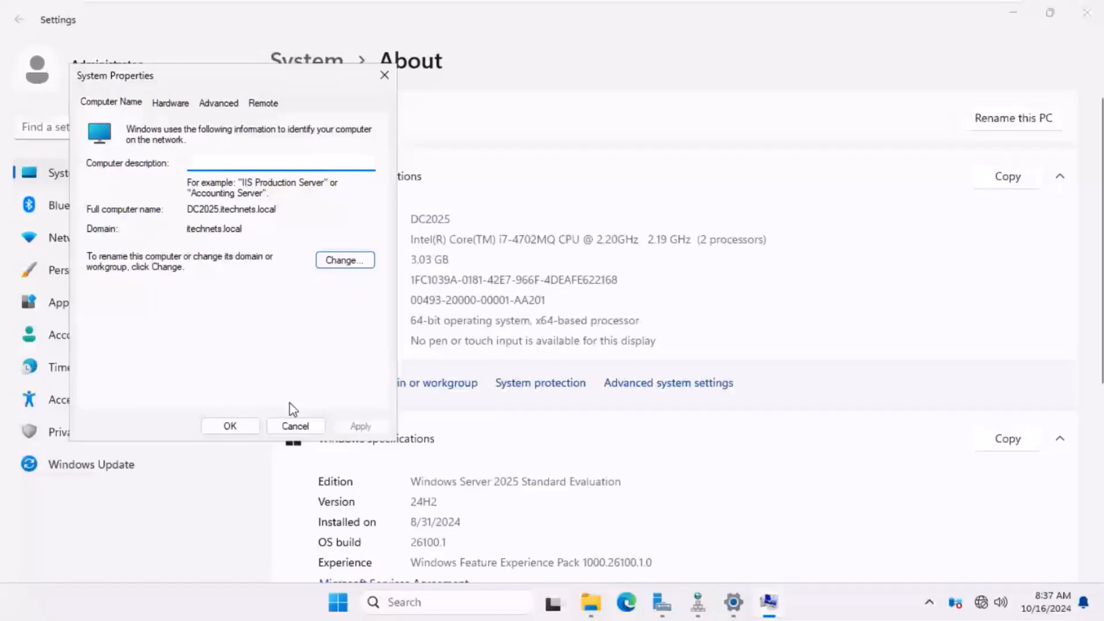
pyautogui.click(294, 426)
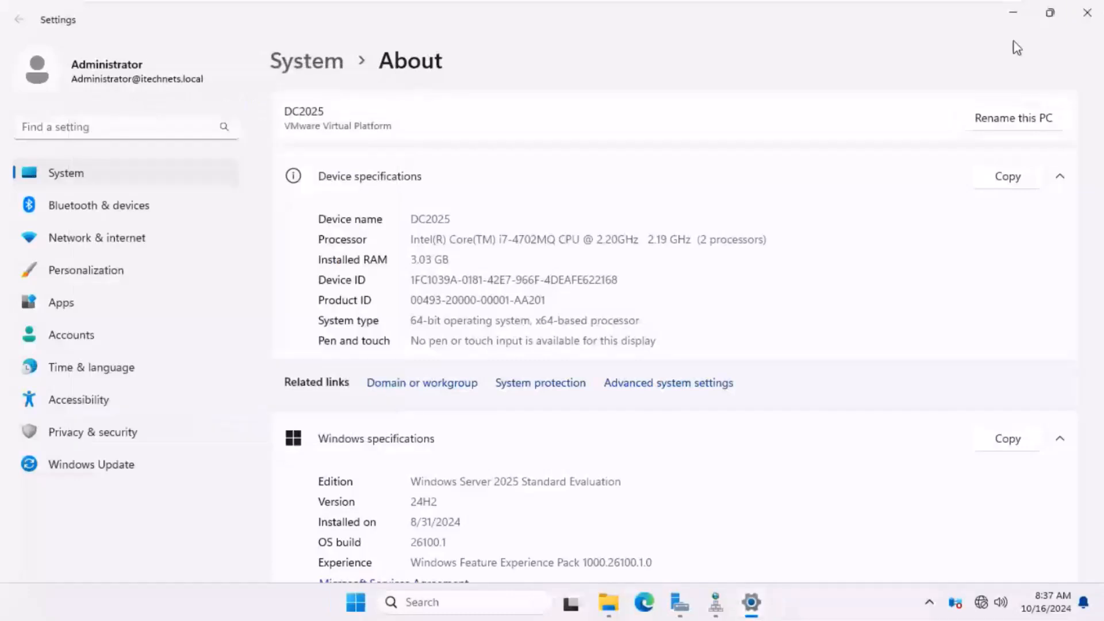
pyautogui.click(1087, 13)
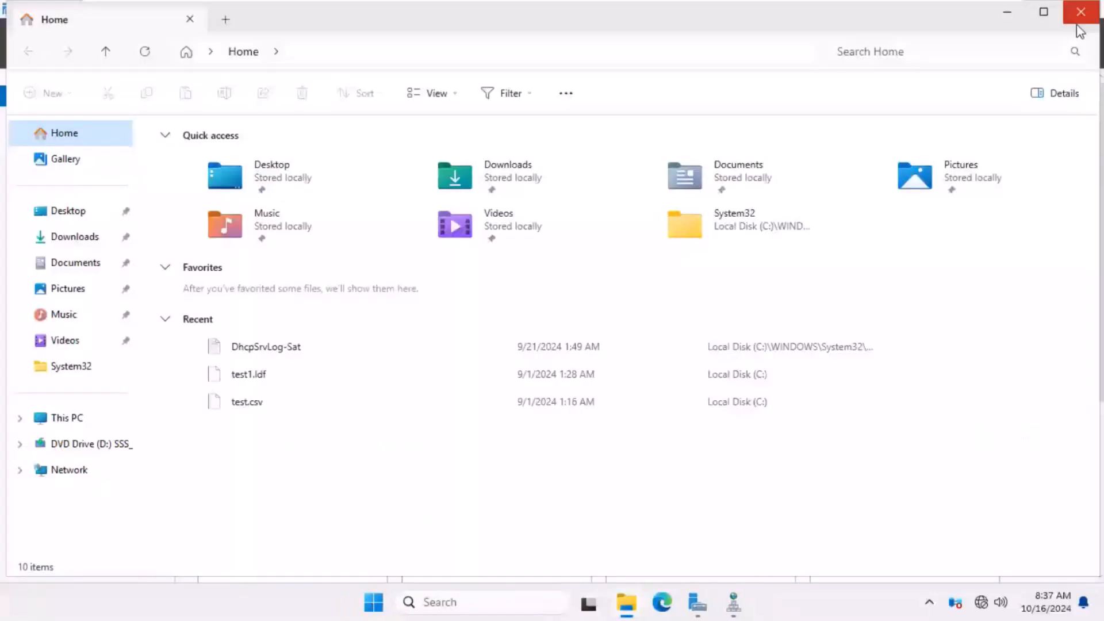
pyautogui.click(1081, 14)
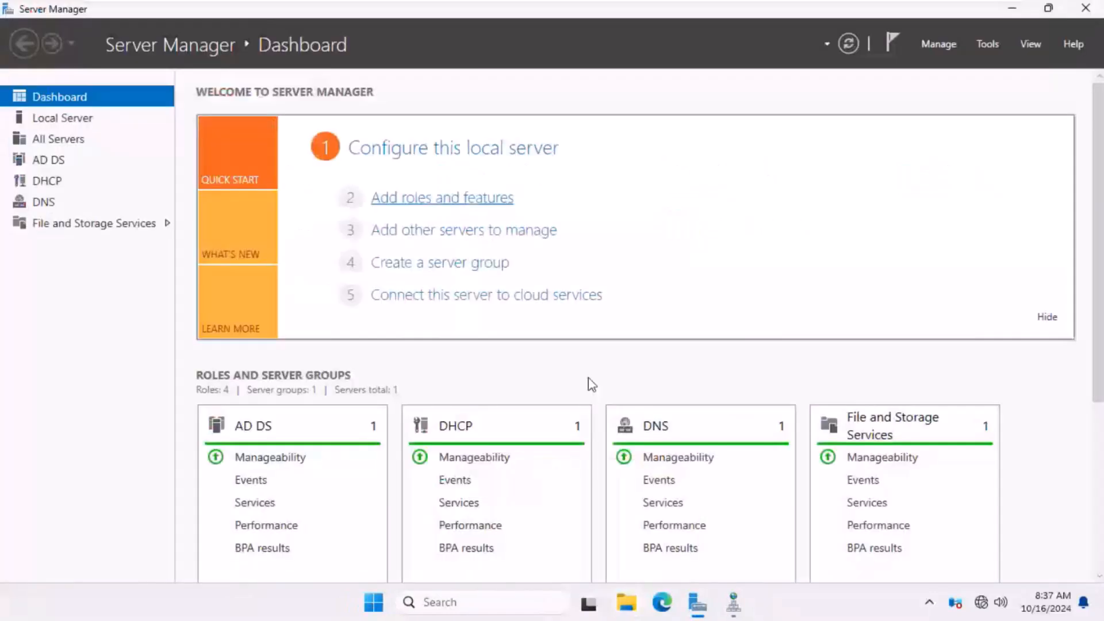
# - Select the Active Directory Certificate Services role with its required management tools for installation, adding no other features
pyautogui.click(466, 198)
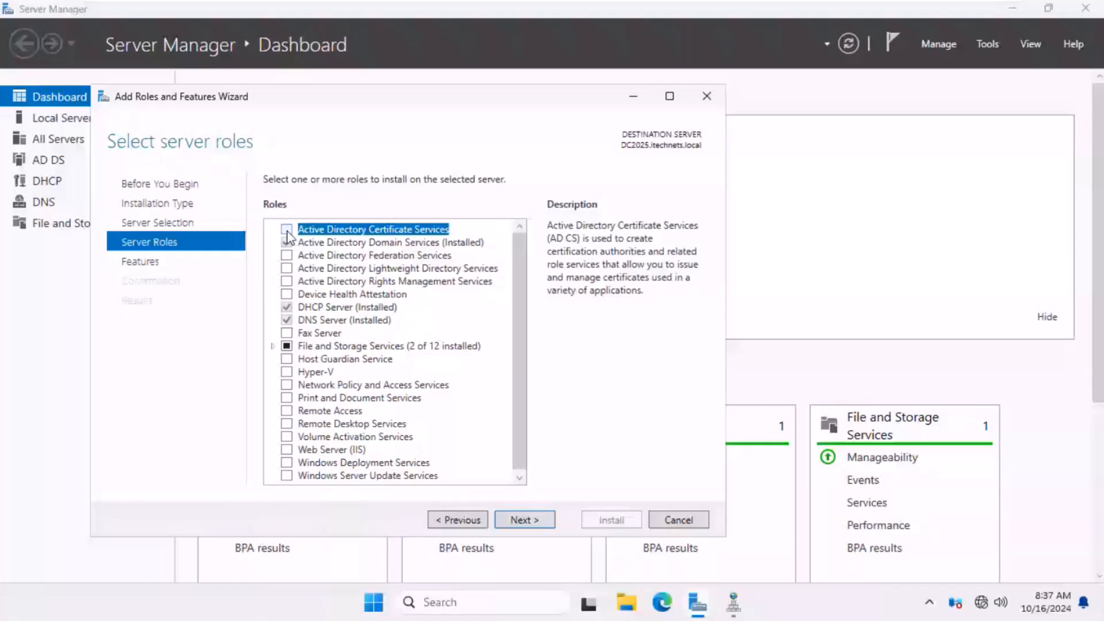
pyautogui.click(287, 229)
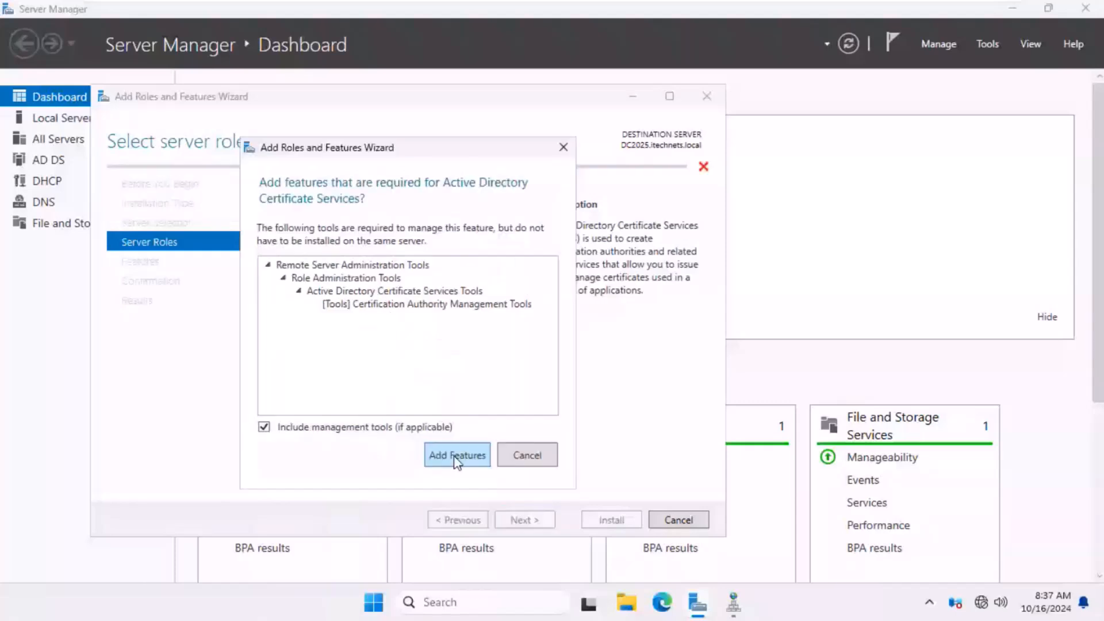
pyautogui.click(457, 455)
pyautogui.click(524, 520)
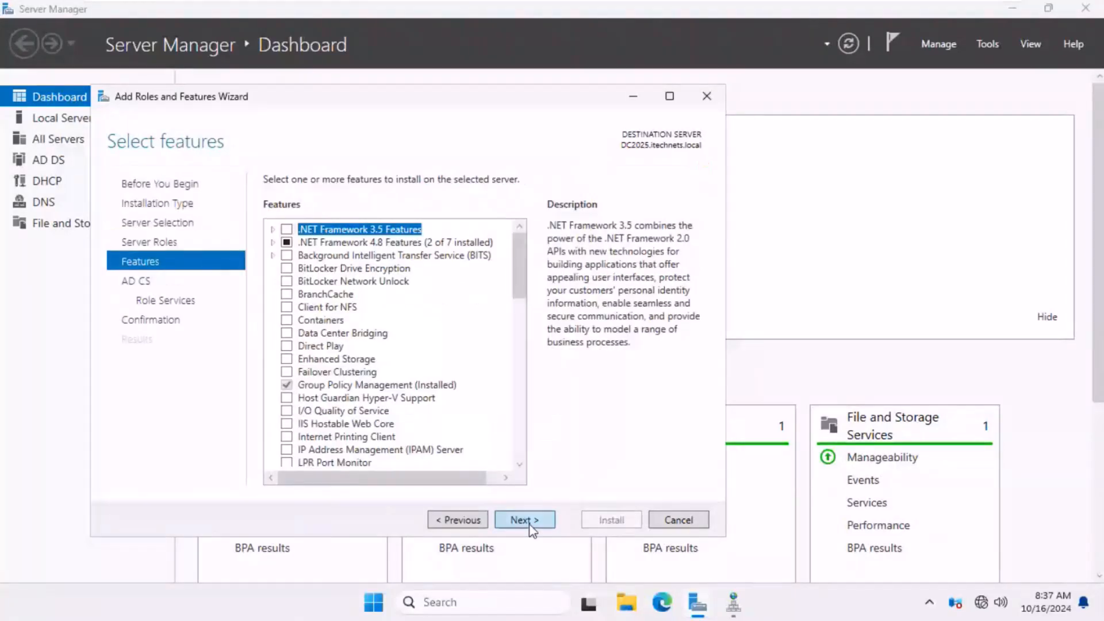
pyautogui.click(525, 519)
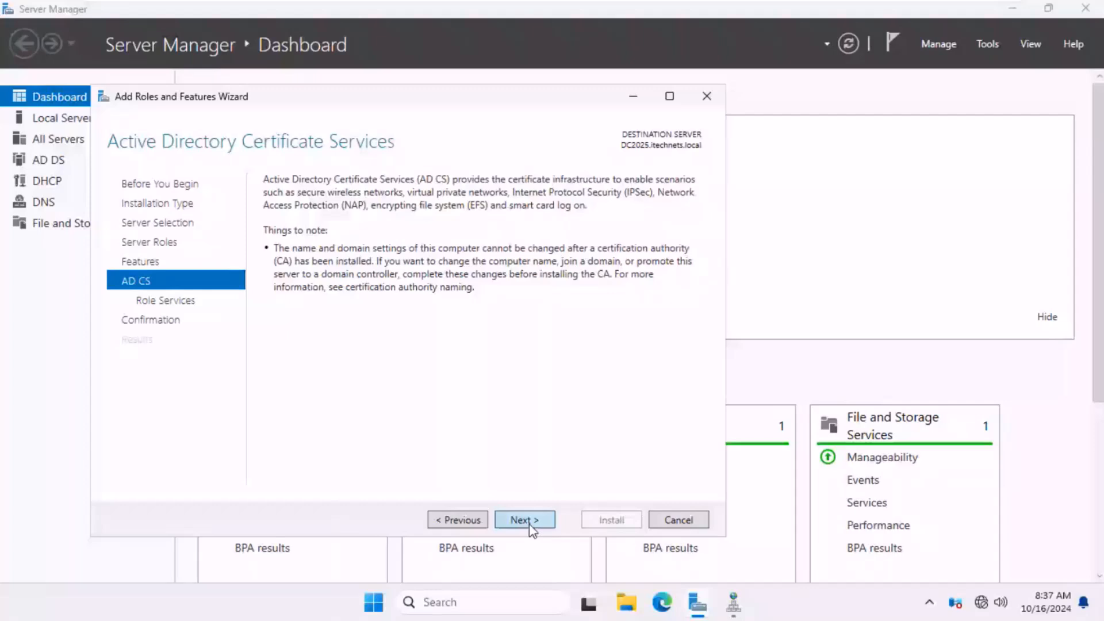
pyautogui.click(525, 521)
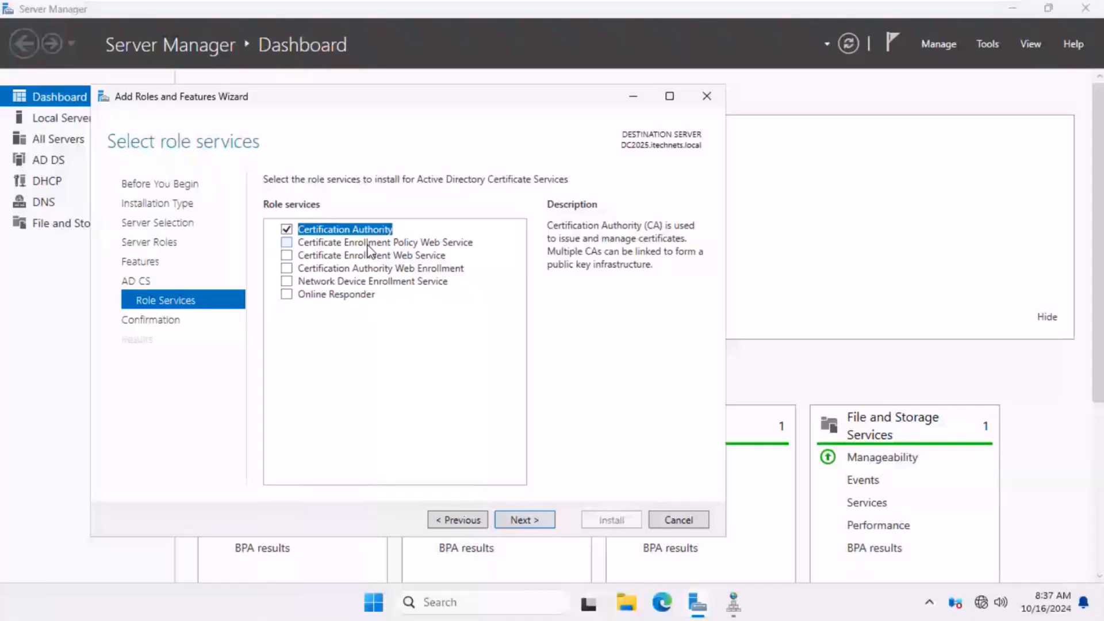
# - Include all the remaining AD CS role services, from Certificate Enrollment Policy Web Service to Online Responder, with their required features
pyautogui.click(287, 243)
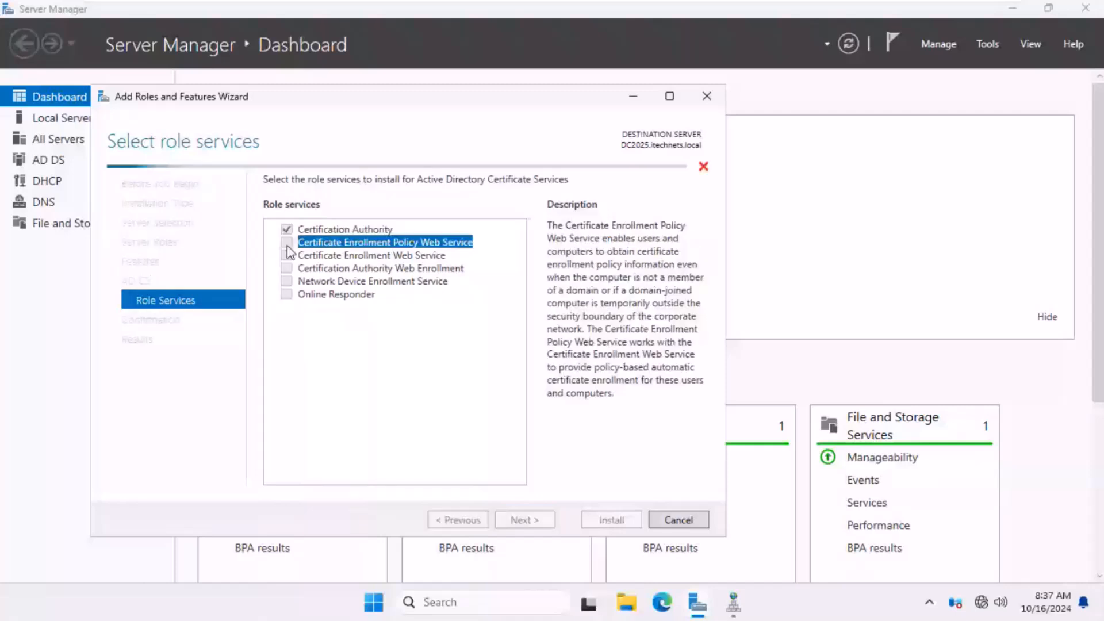
pyautogui.click(287, 255)
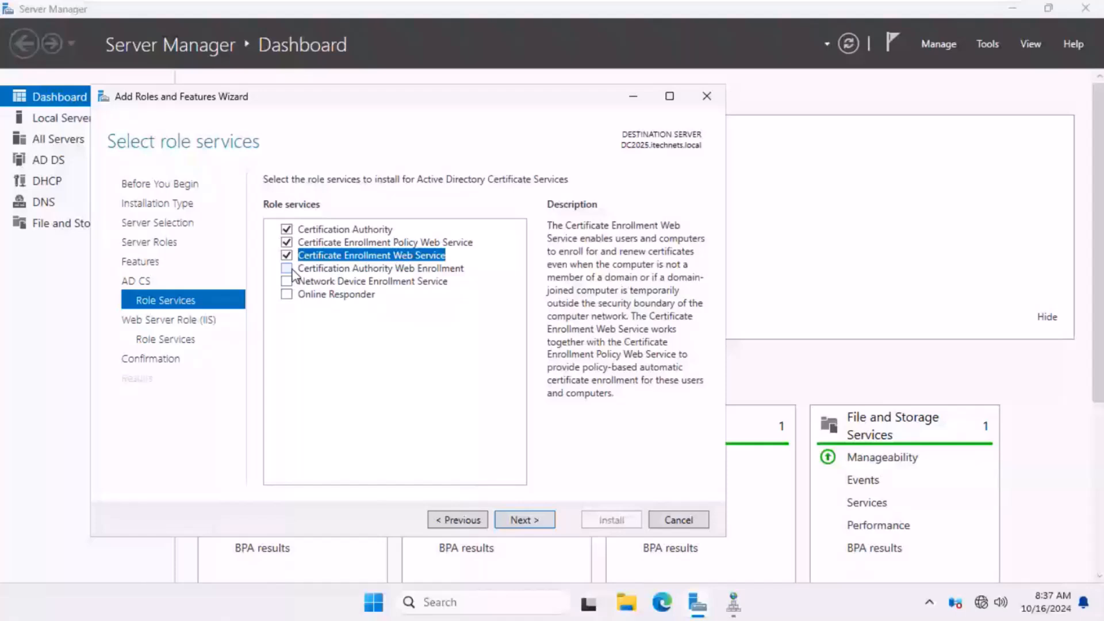
pyautogui.click(291, 269)
pyautogui.click(287, 281)
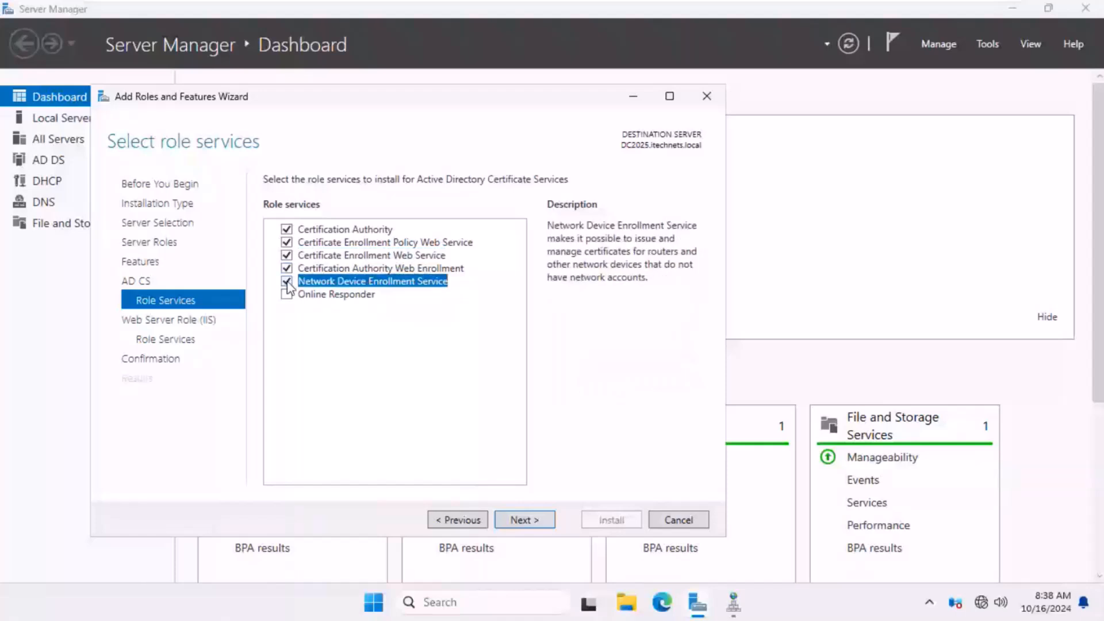
pyautogui.click(286, 295)
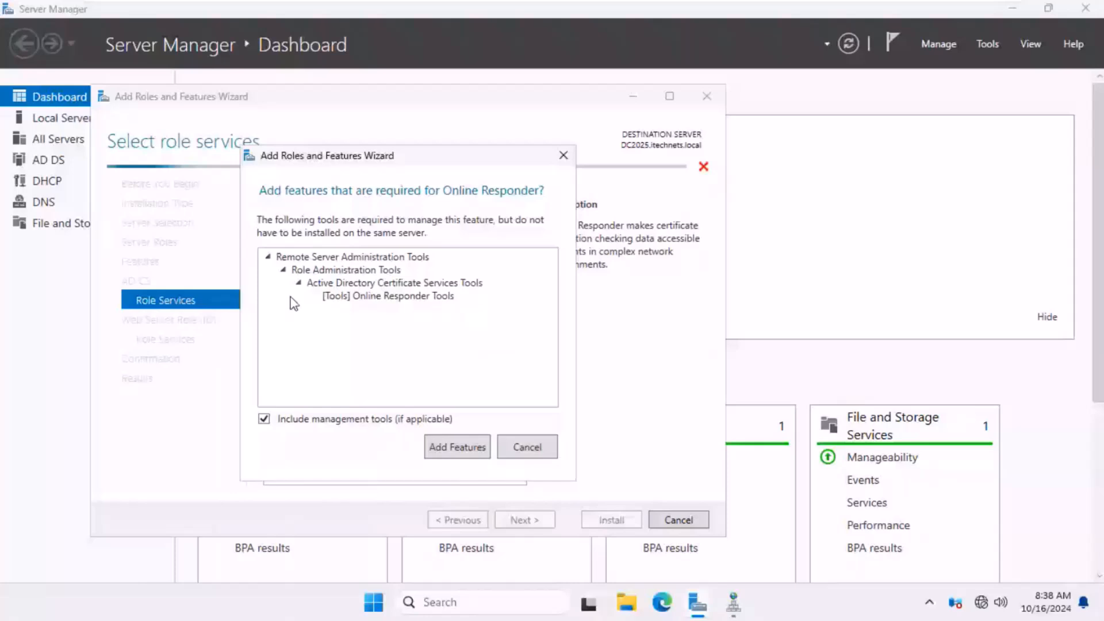
pyautogui.press('Return')
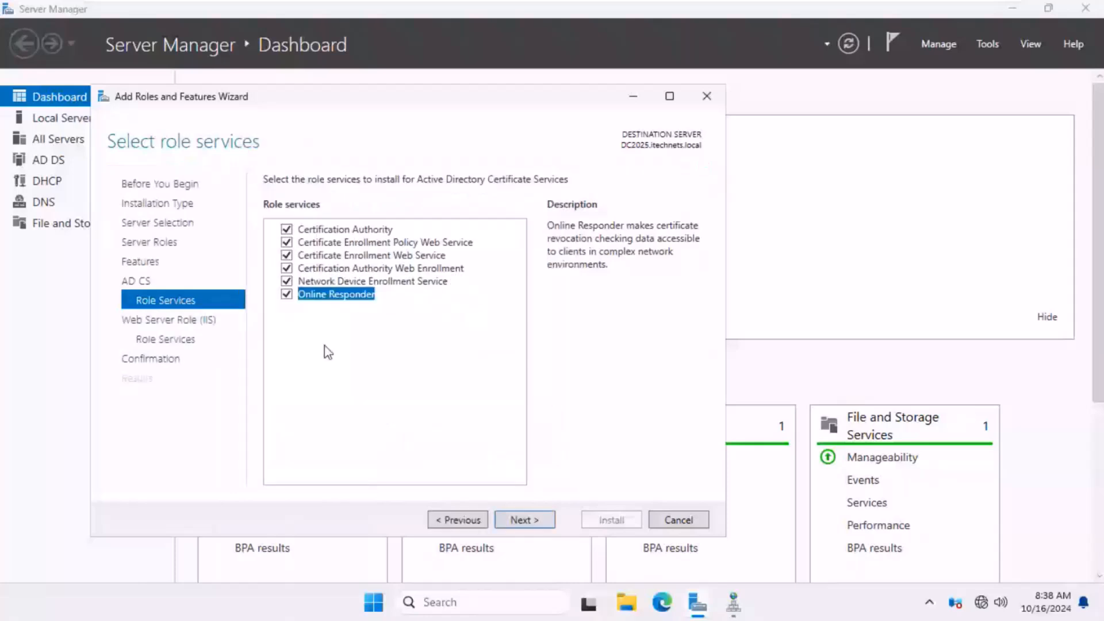
# - Accept the default Web Server (IIS) role services and install the selected roles
pyautogui.click(539, 529)
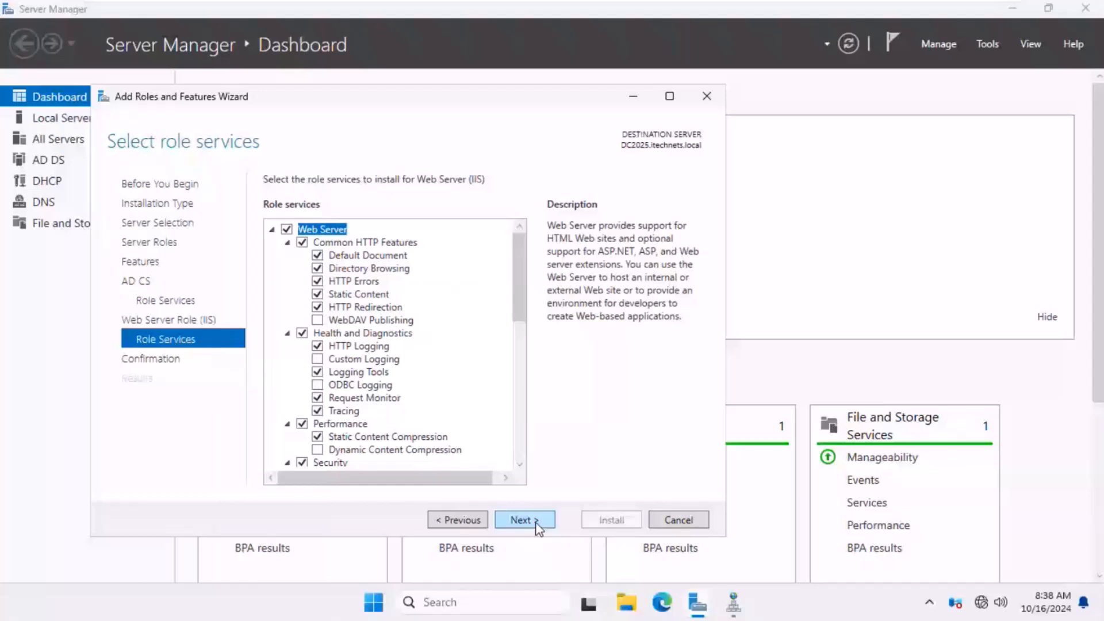
pyautogui.click(538, 529)
pyautogui.click(612, 522)
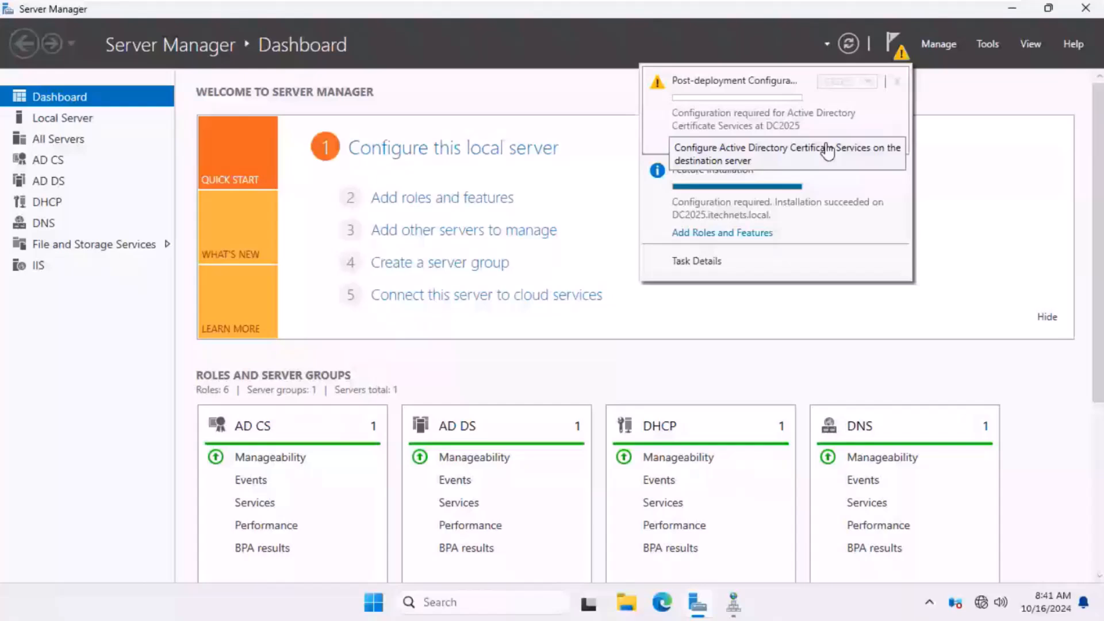
# - Start configuring AD CS on the destination server with the given credentials, choosing Certification Authority and Certification Authority Web Enrollment
pyautogui.click(828, 151)
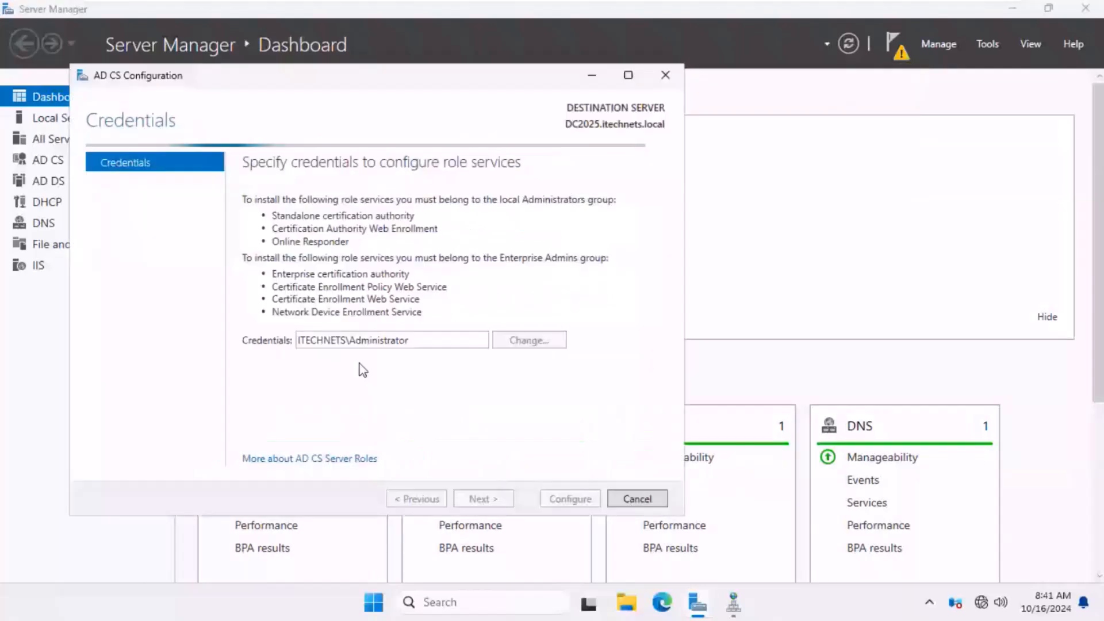
pyautogui.click(482, 498)
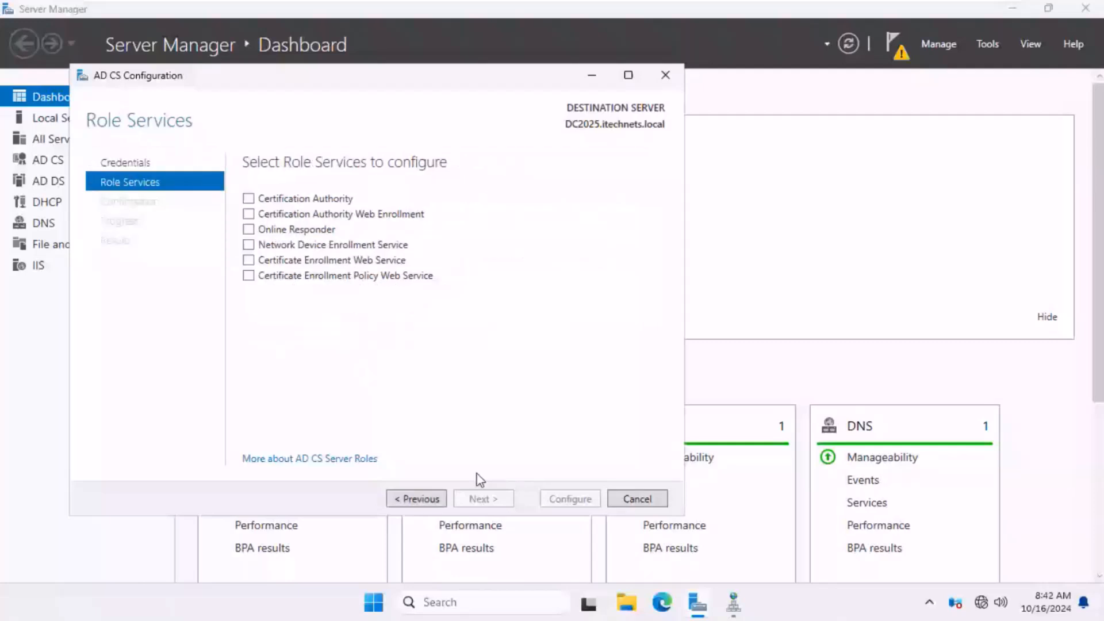
pyautogui.click(249, 199)
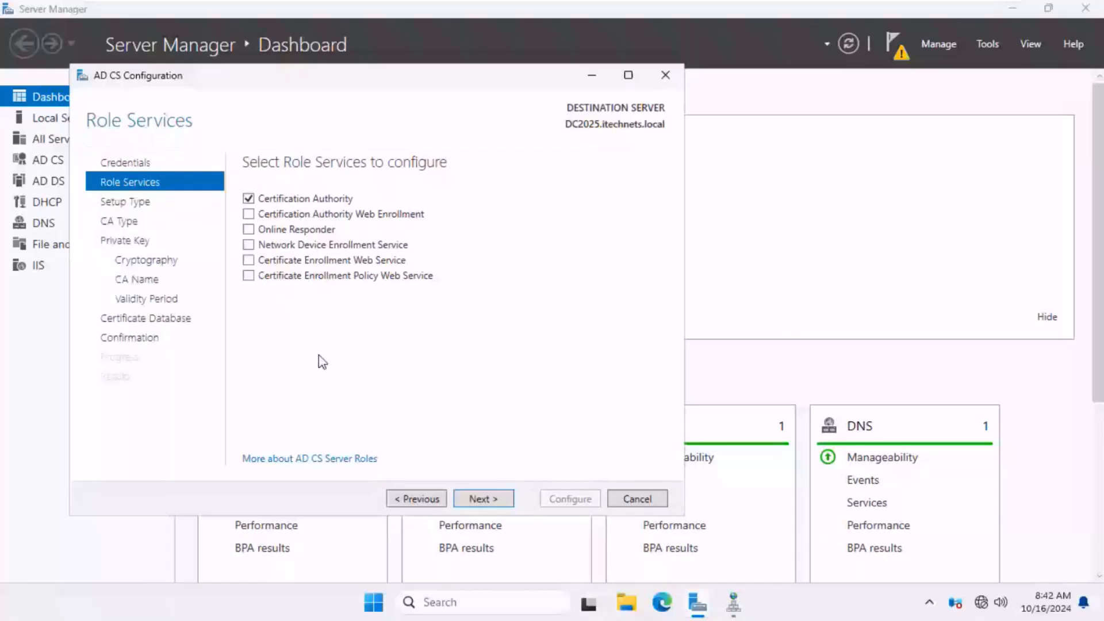
pyautogui.click(249, 214)
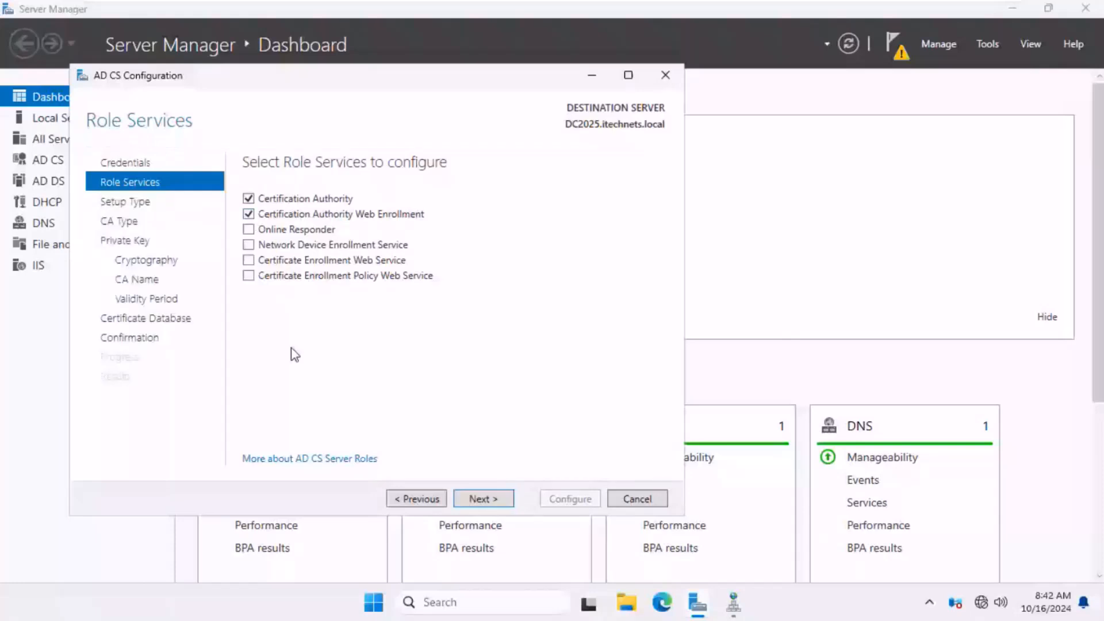
# - Try to add Online Responder, Network Device Enrollment Service and Certificate Enrollment Web Service, and clear Online Responder again
pyautogui.click(249, 230)
pyautogui.click(248, 245)
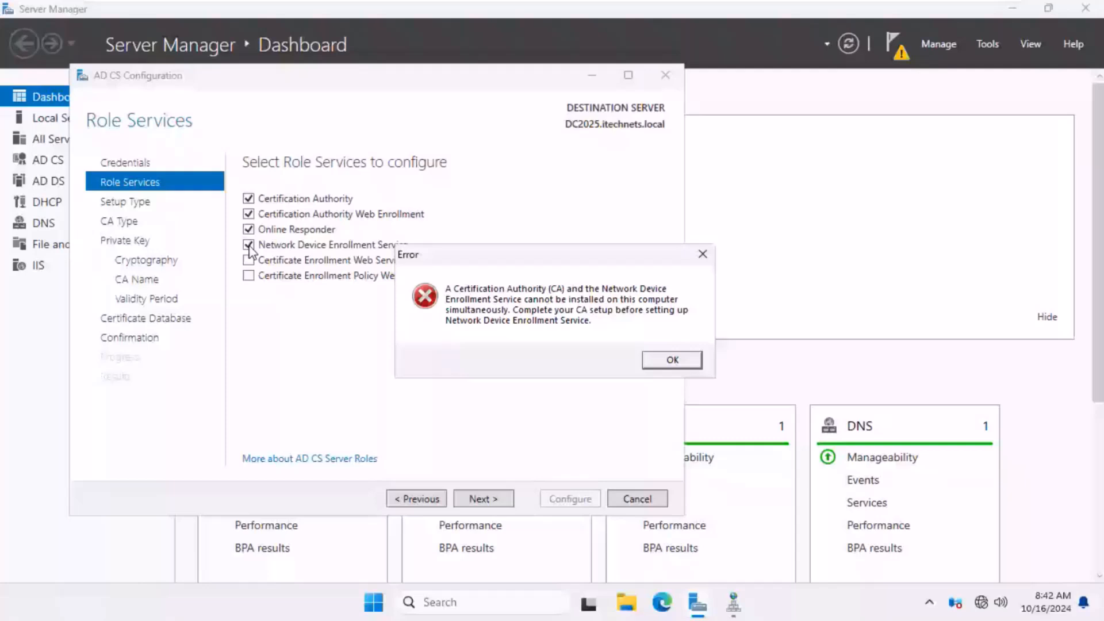
pyautogui.press('Return')
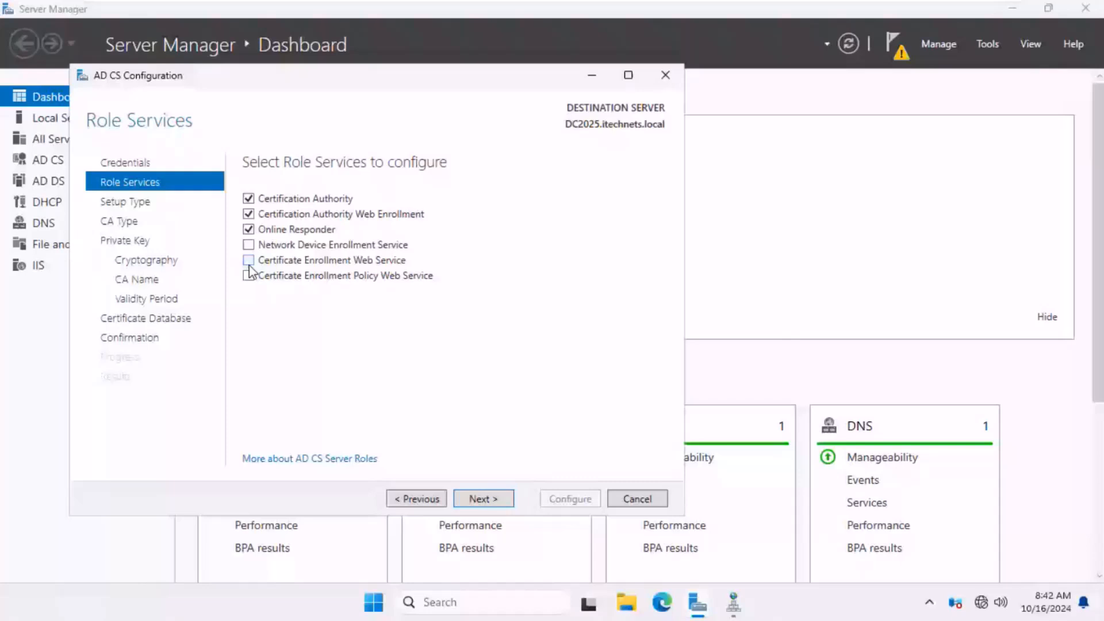
pyautogui.click(249, 260)
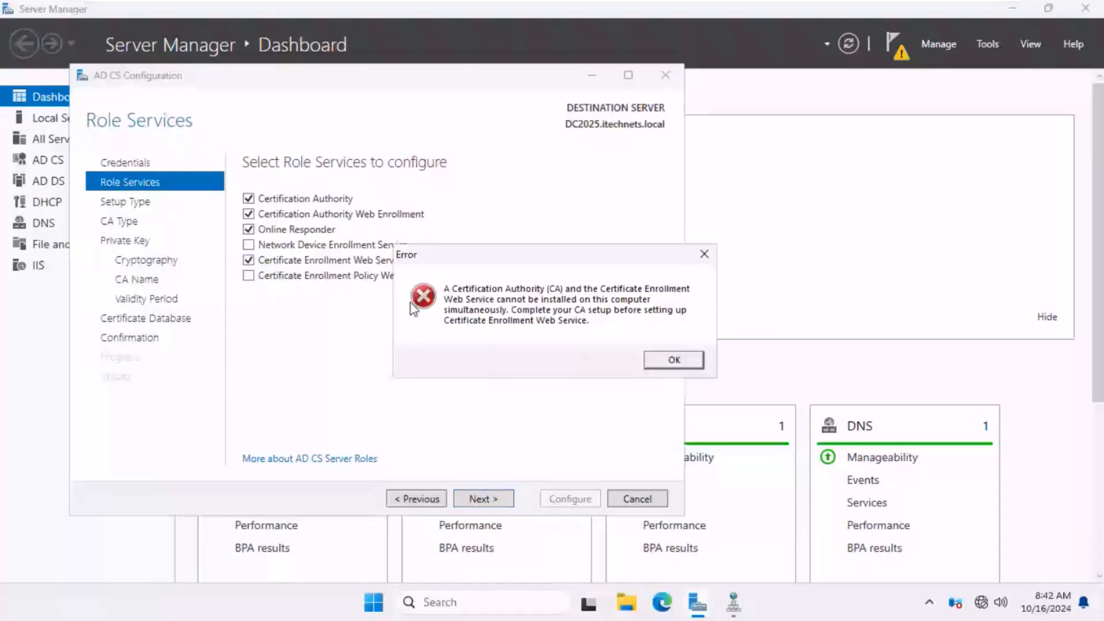
pyautogui.press('Return')
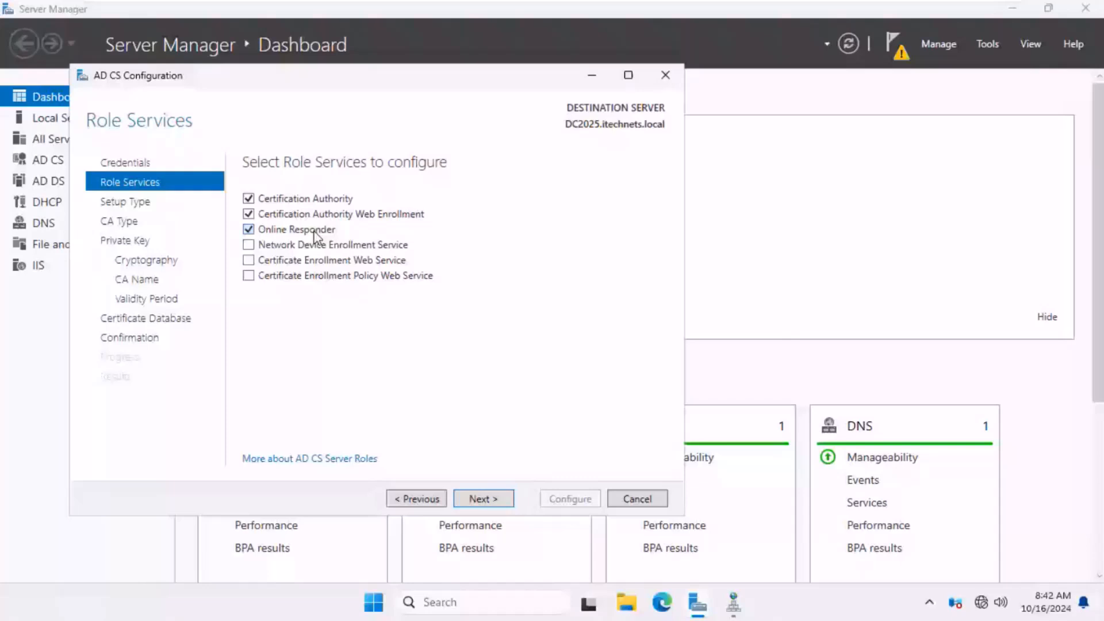
pyautogui.click(314, 230)
# - Add Certificate Enrollment Policy Web Service to the configuration, accept Enterprise CA and Root CA, and proceed to the private key options
pyautogui.click(248, 275)
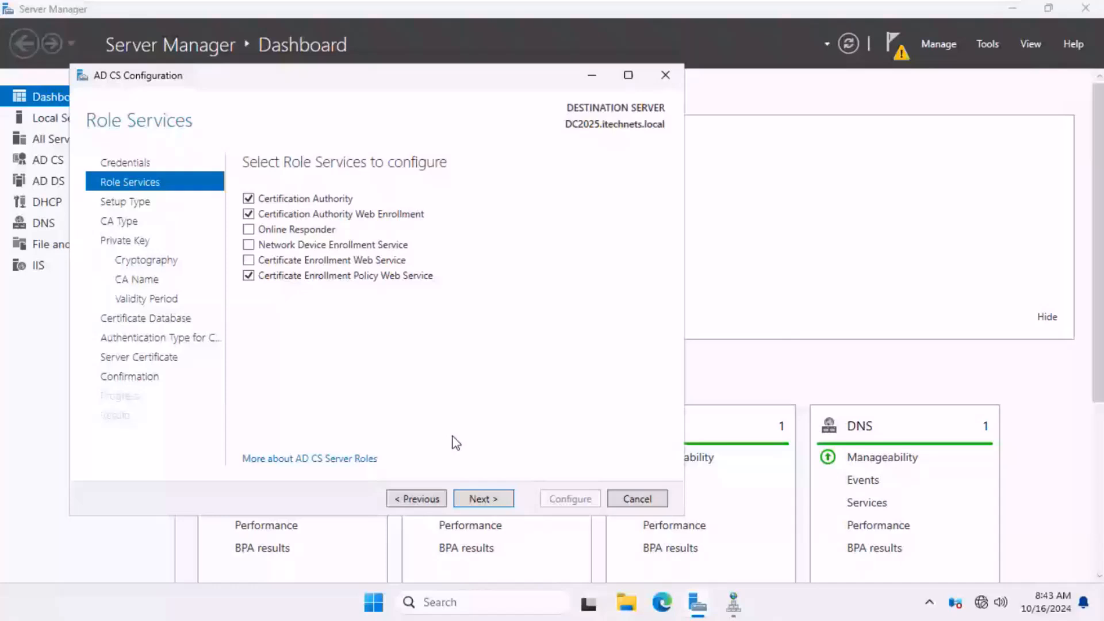
pyautogui.click(483, 499)
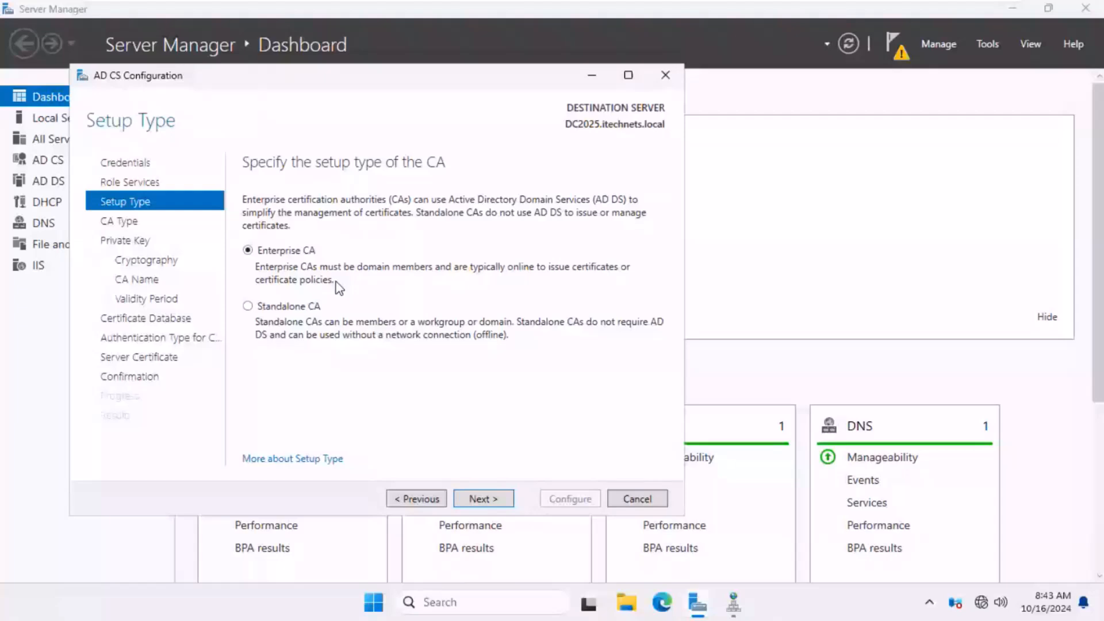
pyautogui.click(483, 499)
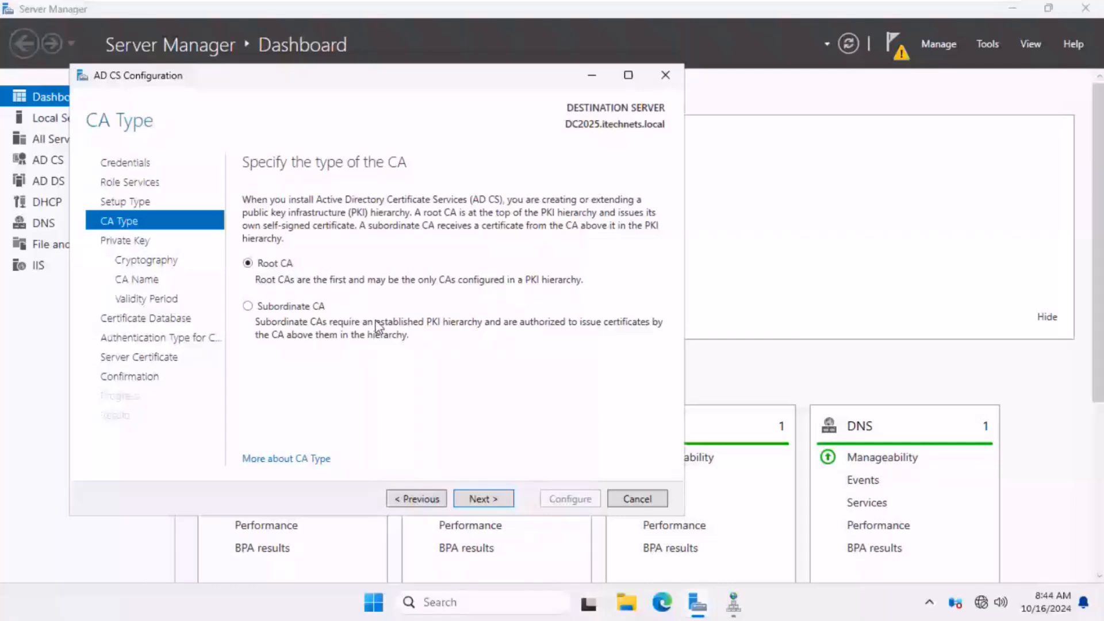
pyautogui.click(504, 503)
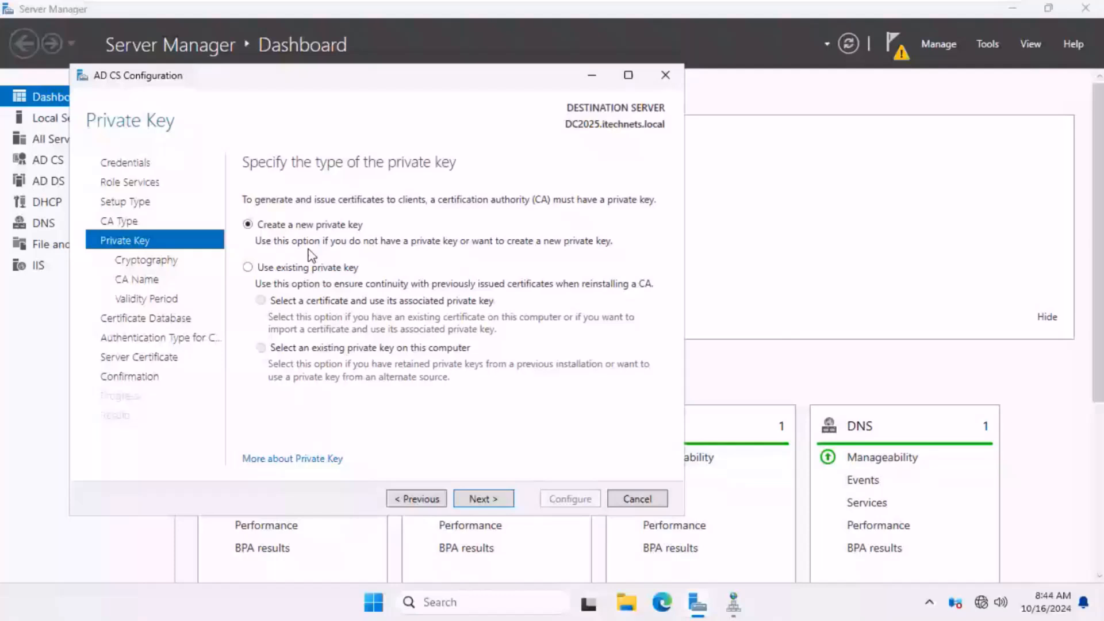
pyautogui.moveTo(593, 2)
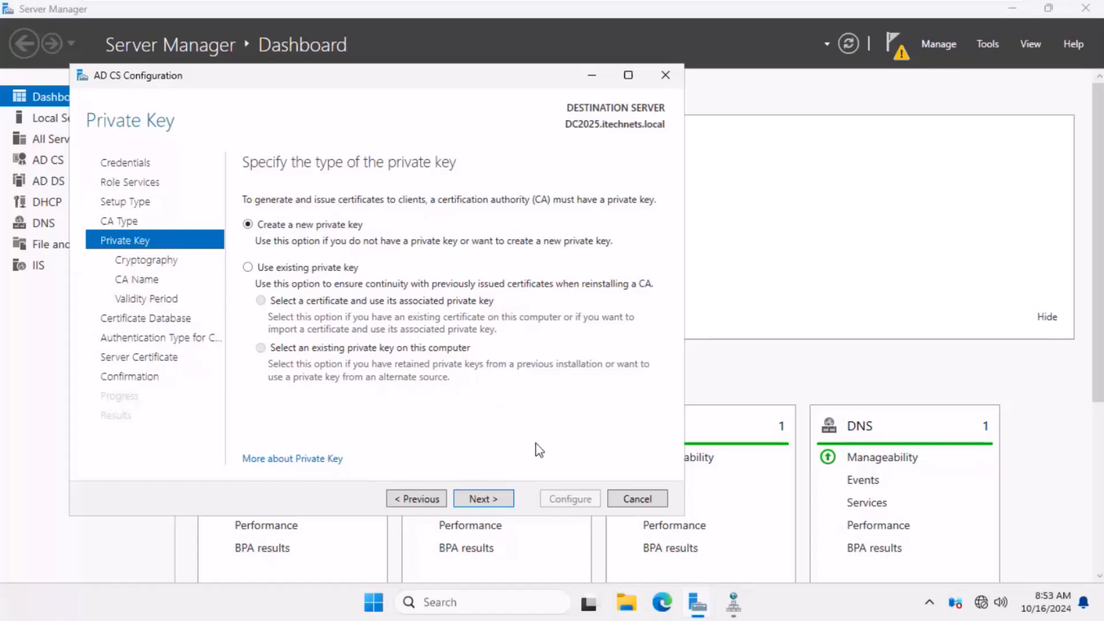
# - Accept a new private key using RSA#Microsoft Software Key Storage Provider, SHA256 and a key length of 2048
pyautogui.click(506, 499)
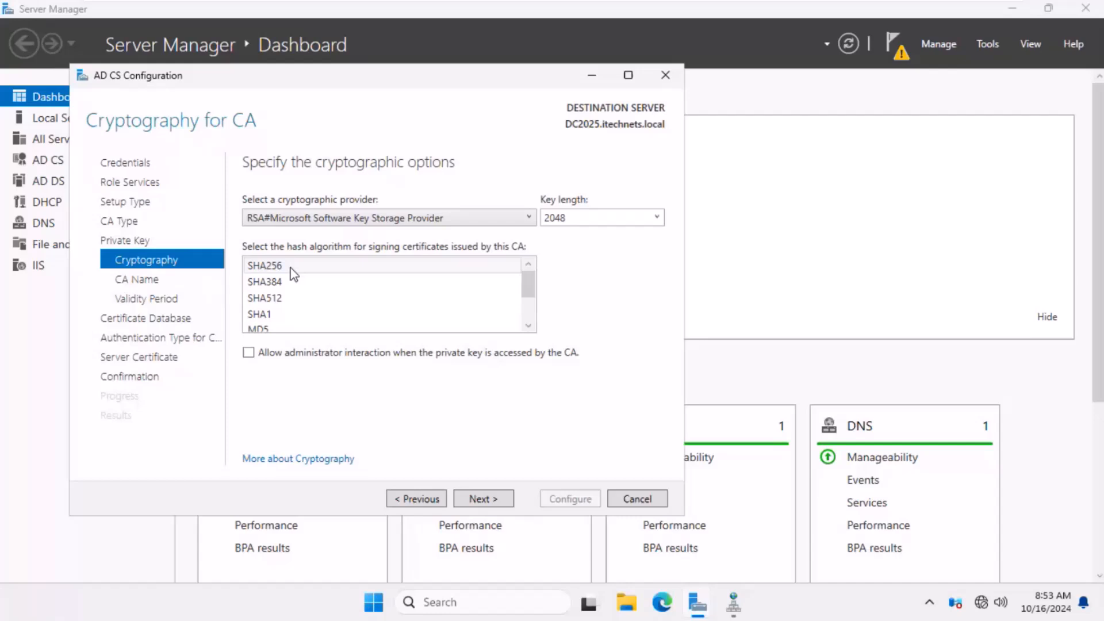
pyautogui.click(528, 326)
pyautogui.click(528, 326)
pyautogui.click(528, 326)
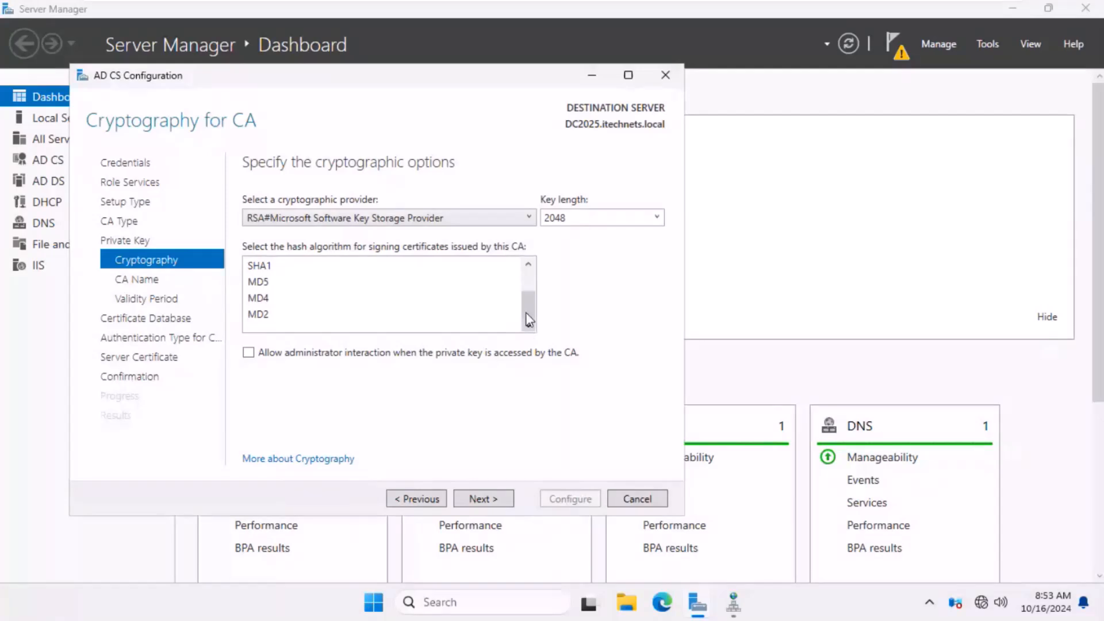
pyautogui.scroll(1, 406, 275)
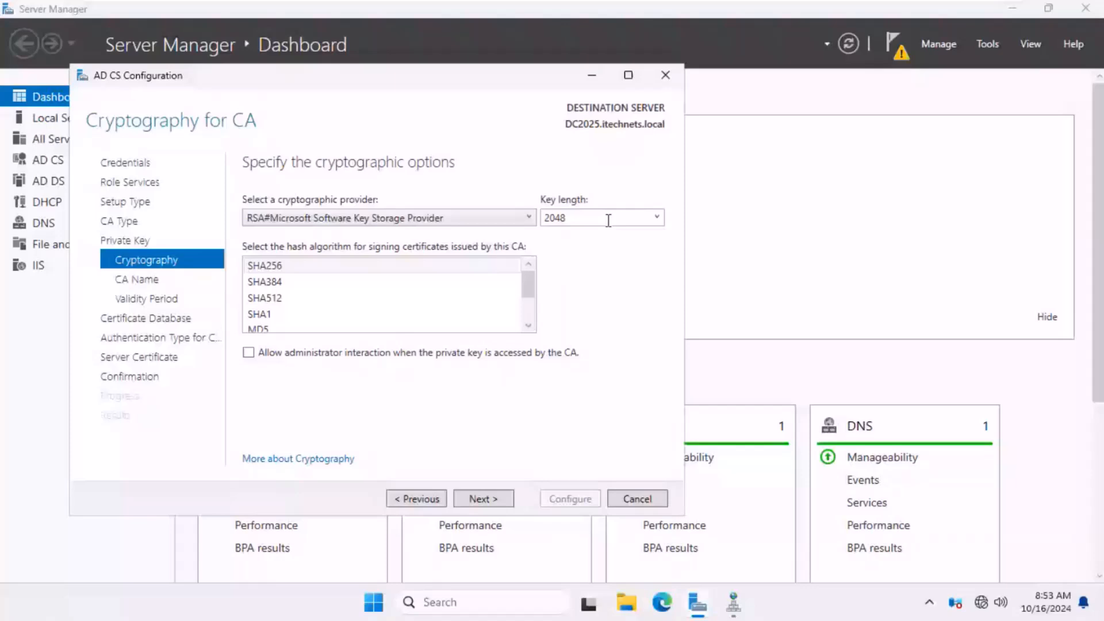
pyautogui.click(655, 218)
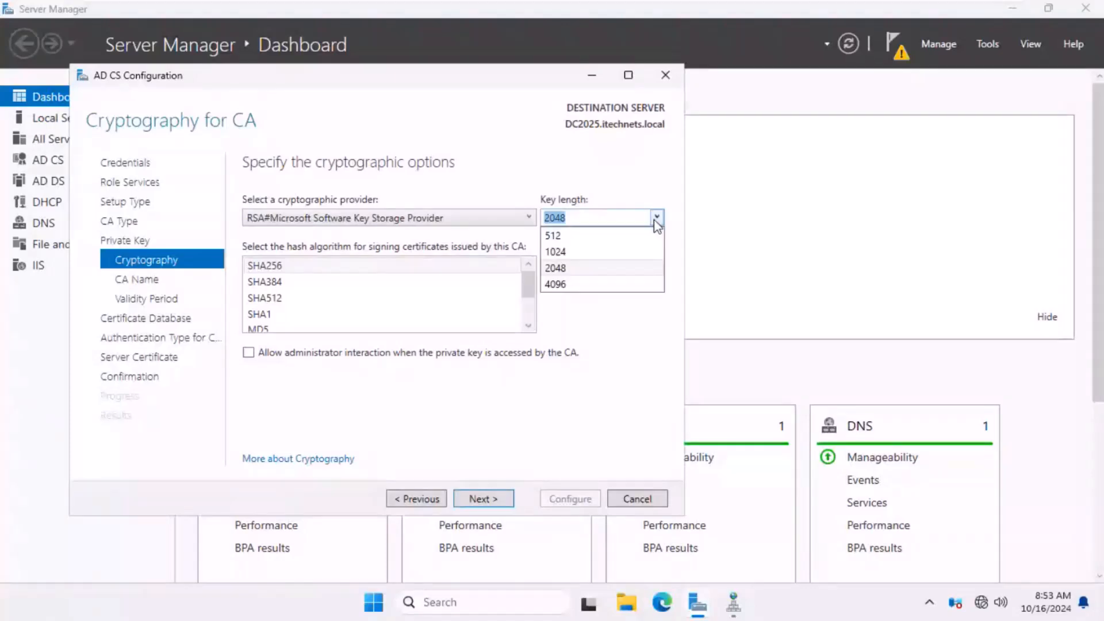
pyautogui.click(574, 268)
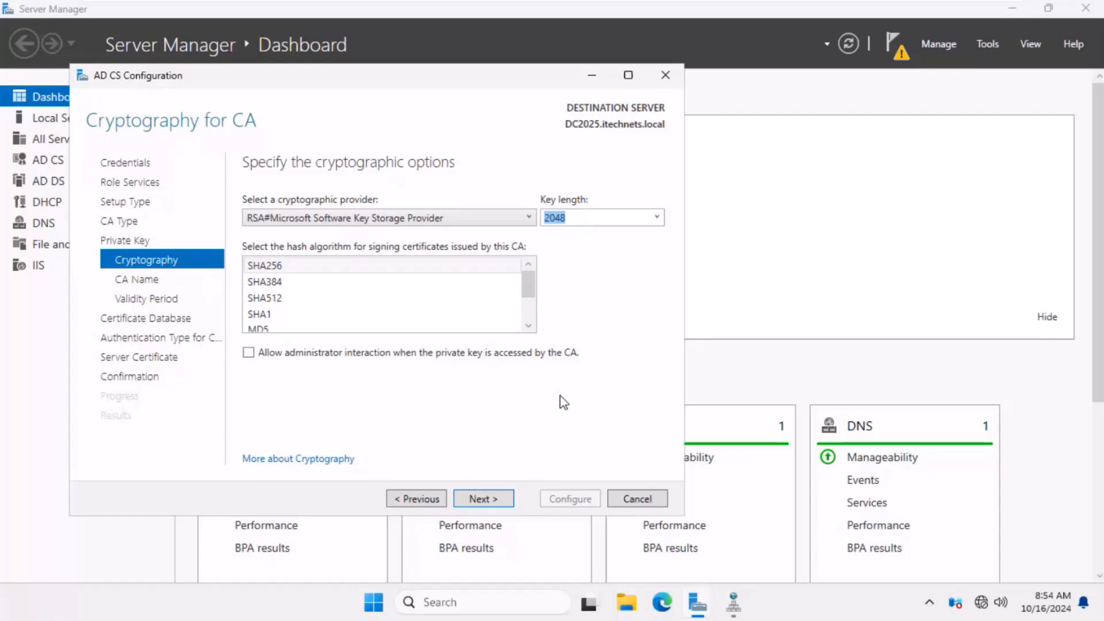
pyautogui.click(656, 218)
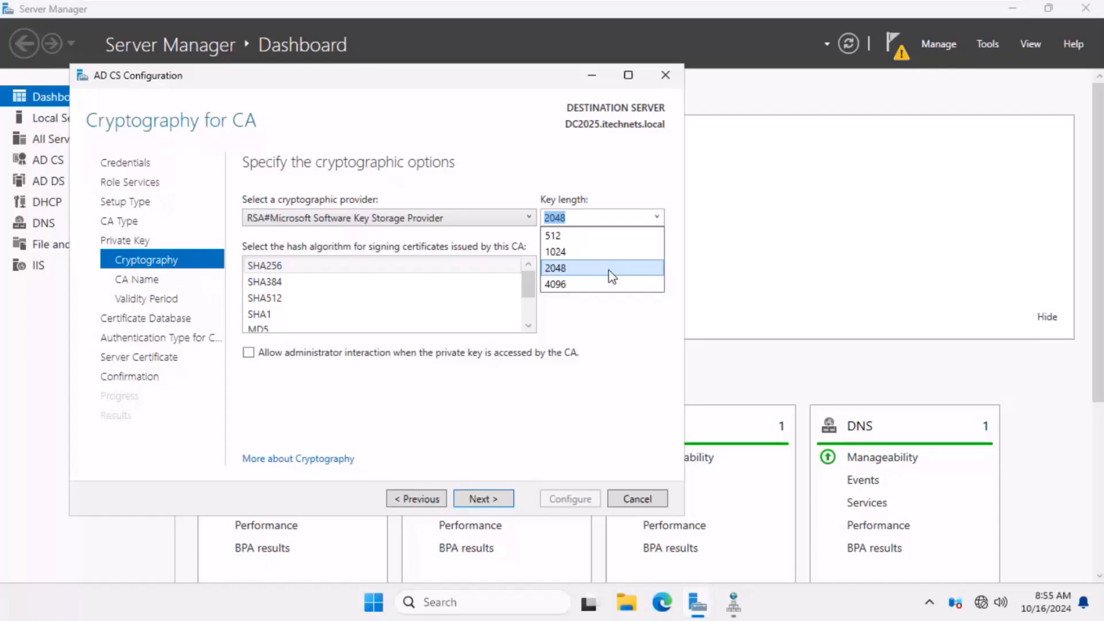
pyautogui.click(611, 275)
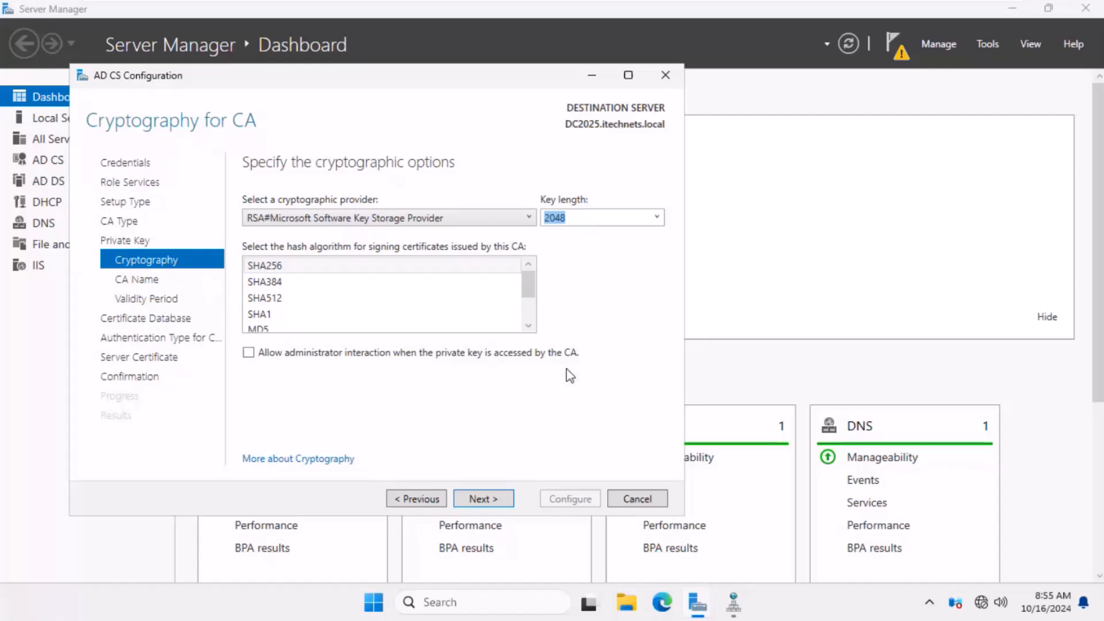
pyautogui.click(480, 499)
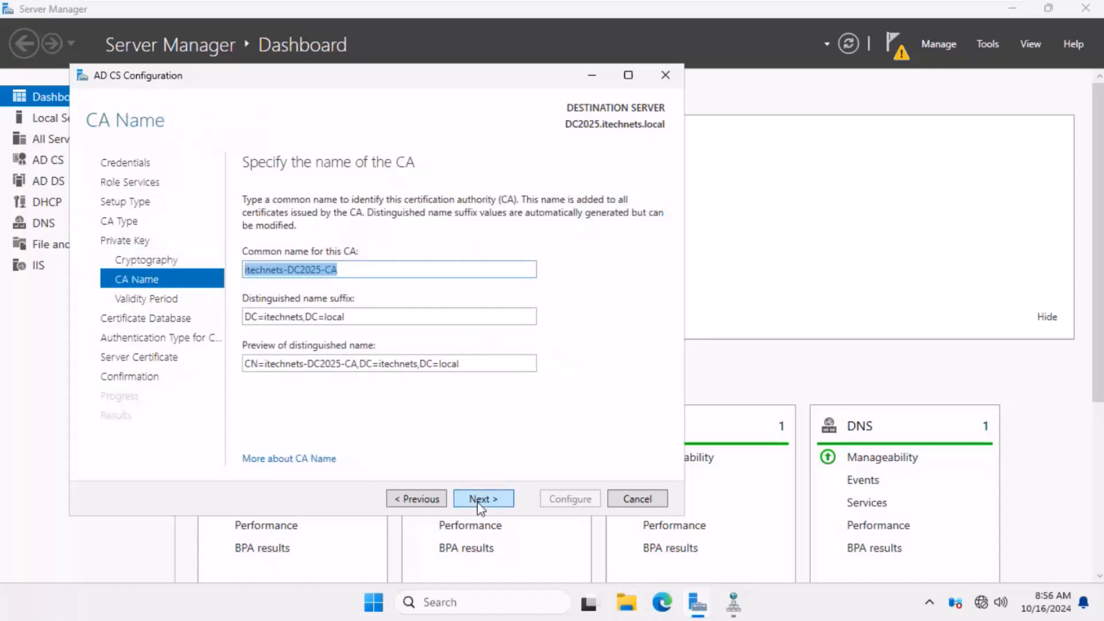
# - Accept the default CA name and set the CA certificate's validity period to 1 year
pyautogui.click(479, 500)
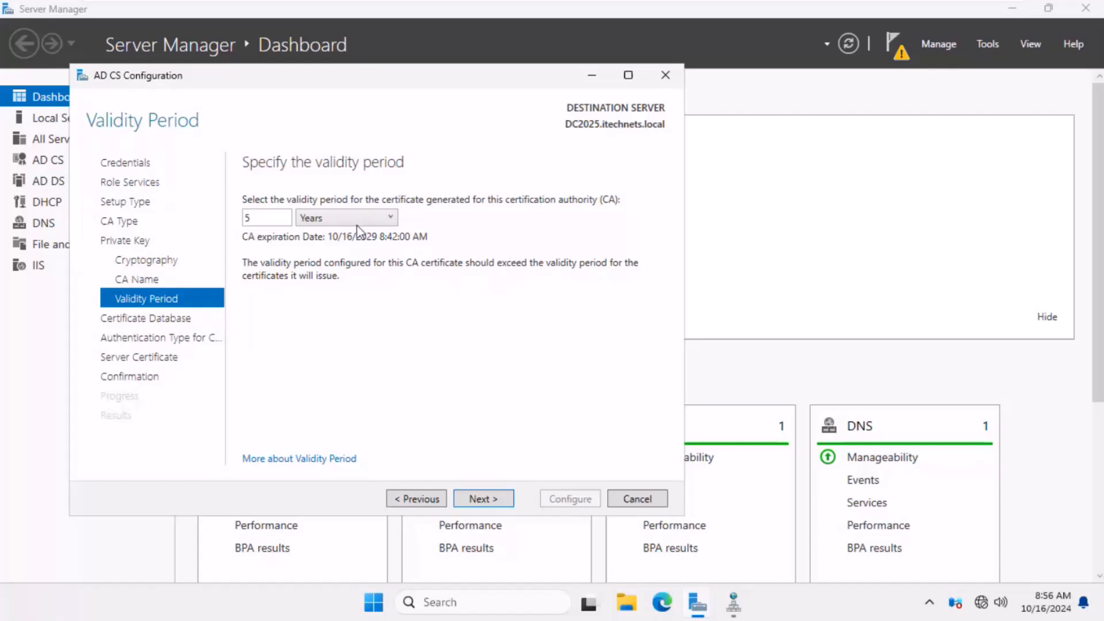
pyautogui.doubleClick(280, 221)
pyautogui.write('1')
pyautogui.click(391, 219)
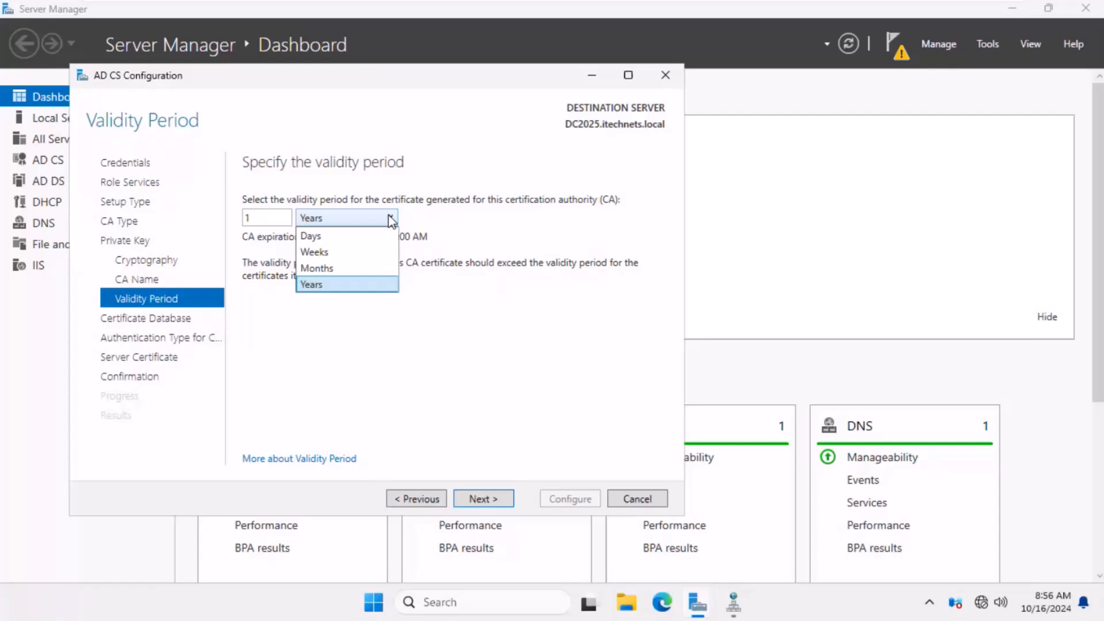
pyautogui.click(395, 327)
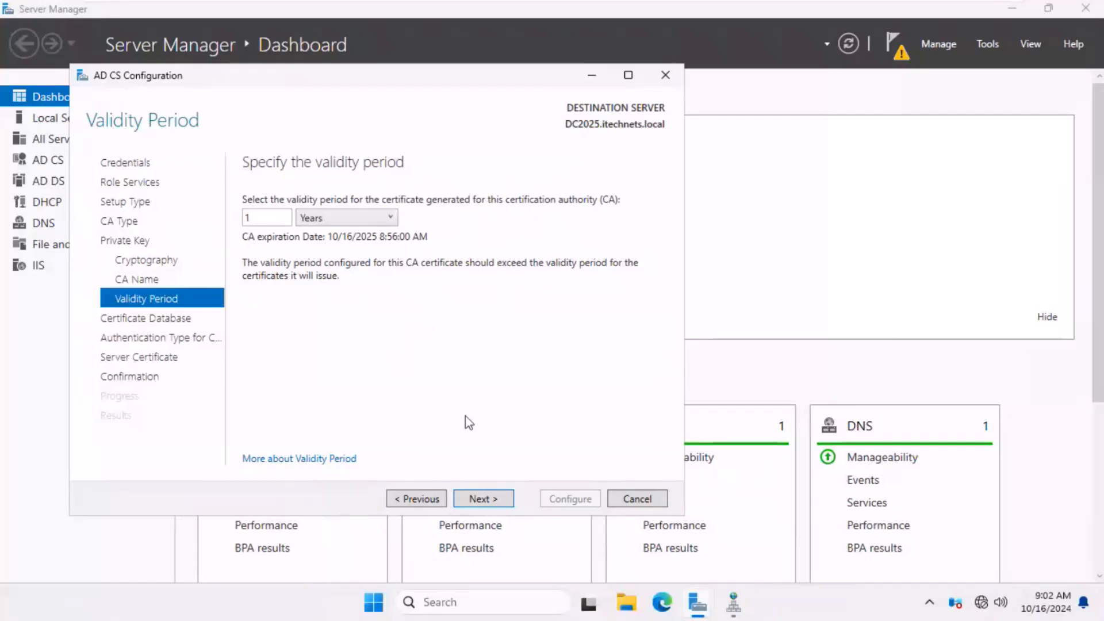
pyautogui.click(489, 499)
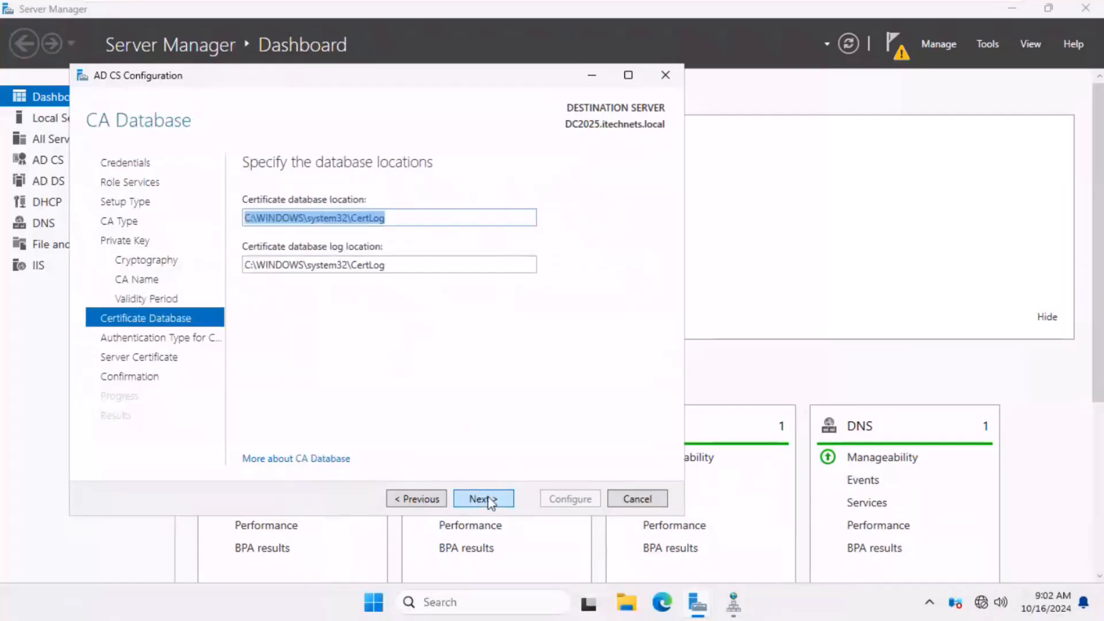
# - Run the configuration with default database locations, Windows integrated authentication and the option to choose and assign a certificate for SSL later
pyautogui.click(489, 499)
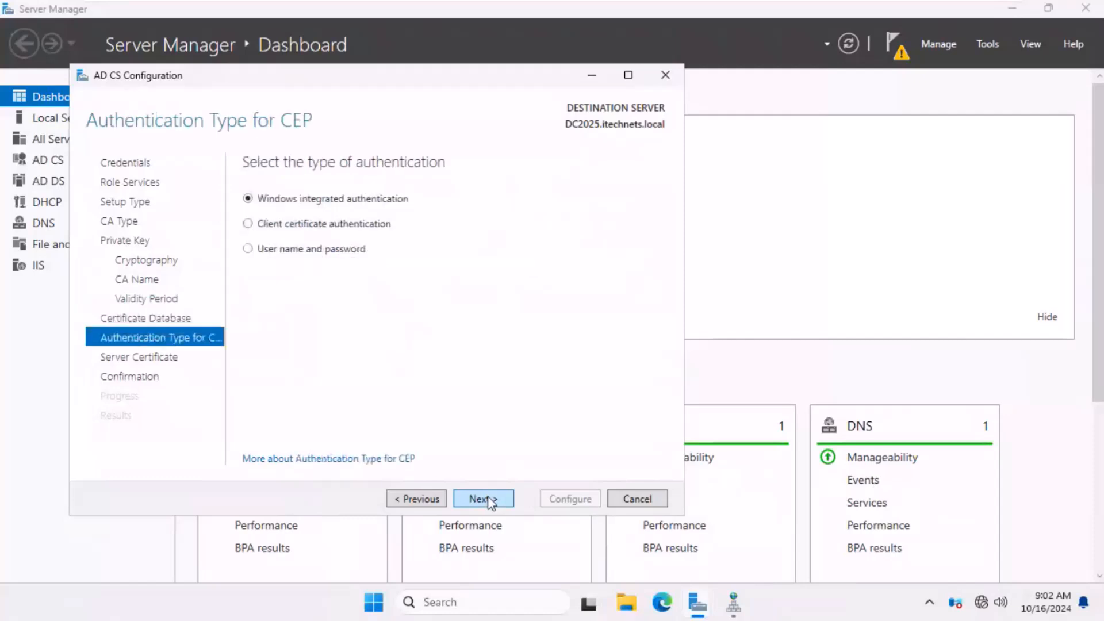
pyautogui.click(489, 500)
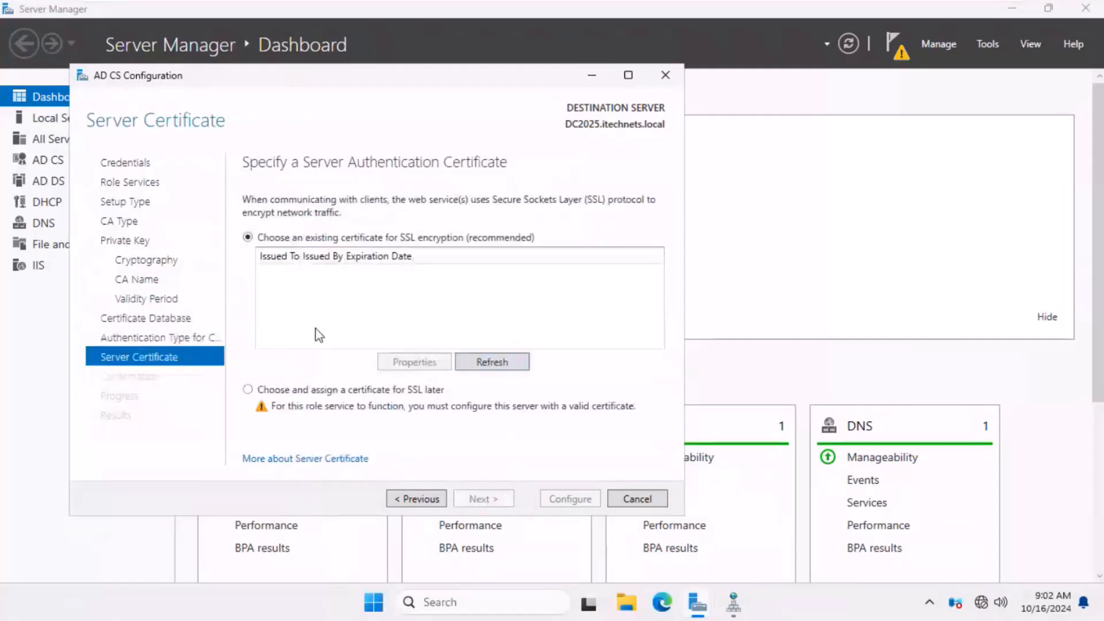
pyautogui.click(277, 391)
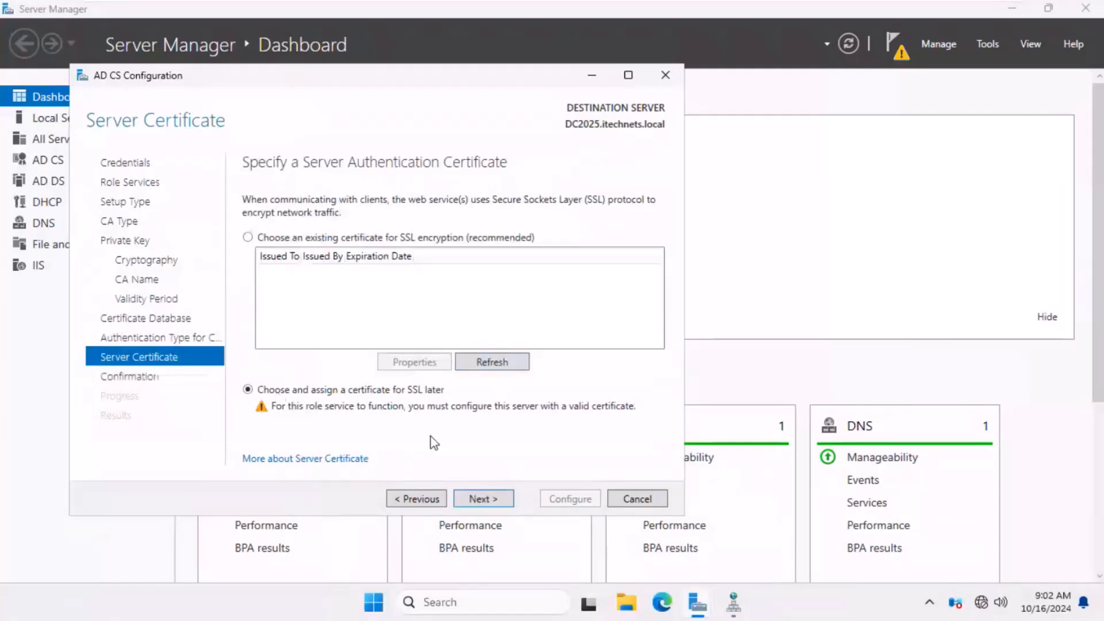
pyautogui.click(496, 499)
pyautogui.click(567, 497)
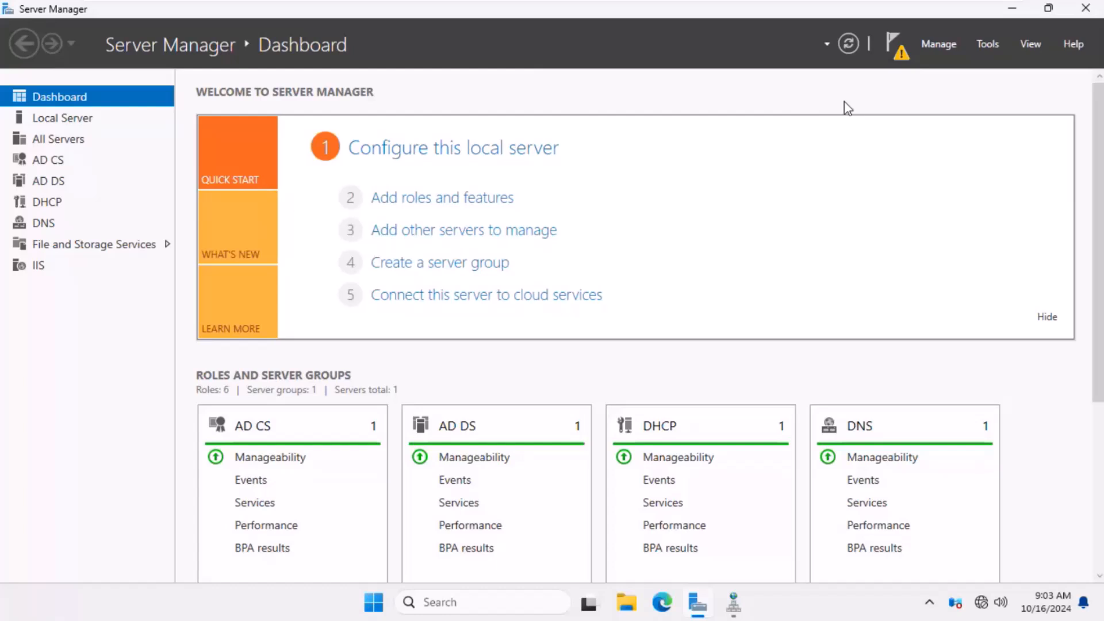
# - Open the Certification Authority console in a maximized window and expand itechnets-DC2025-CA
pyautogui.click(991, 43)
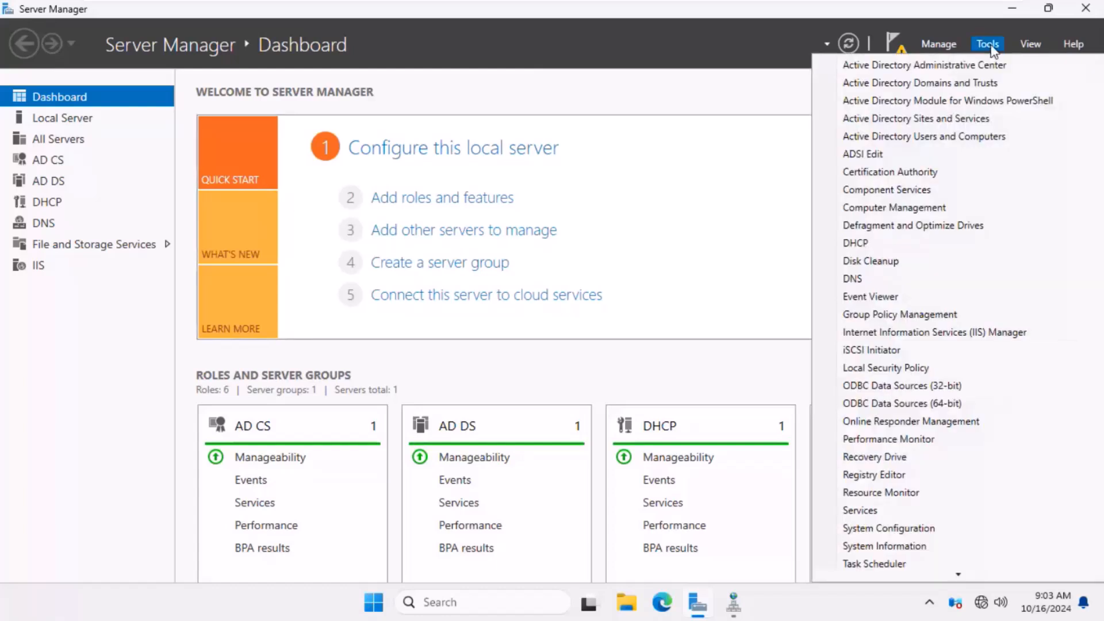
pyautogui.click(947, 174)
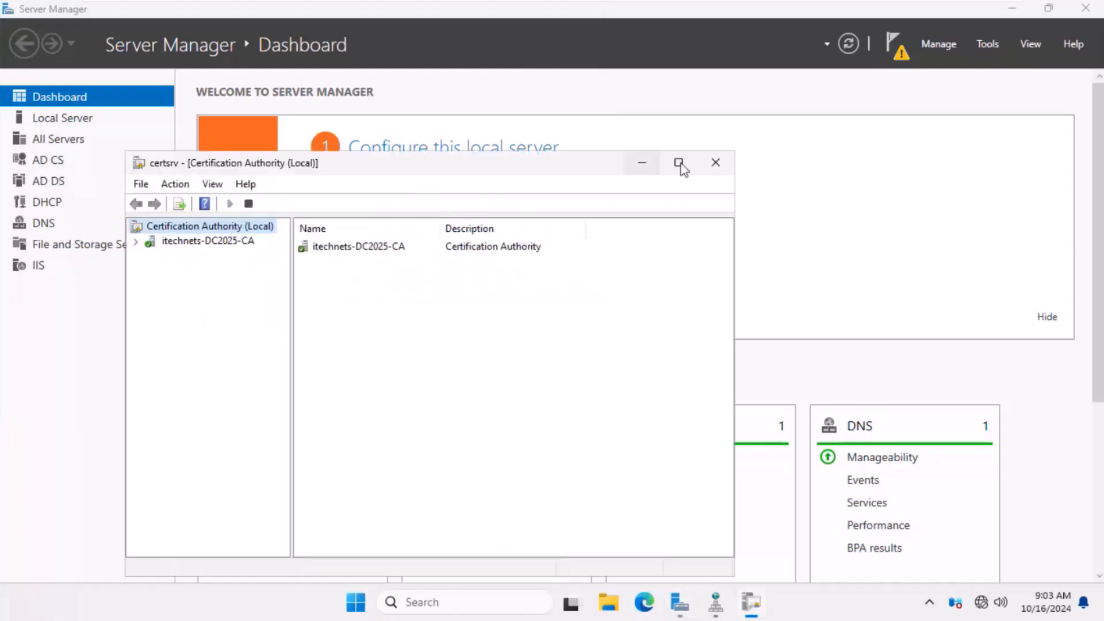
pyautogui.click(678, 162)
pyautogui.click(73, 86)
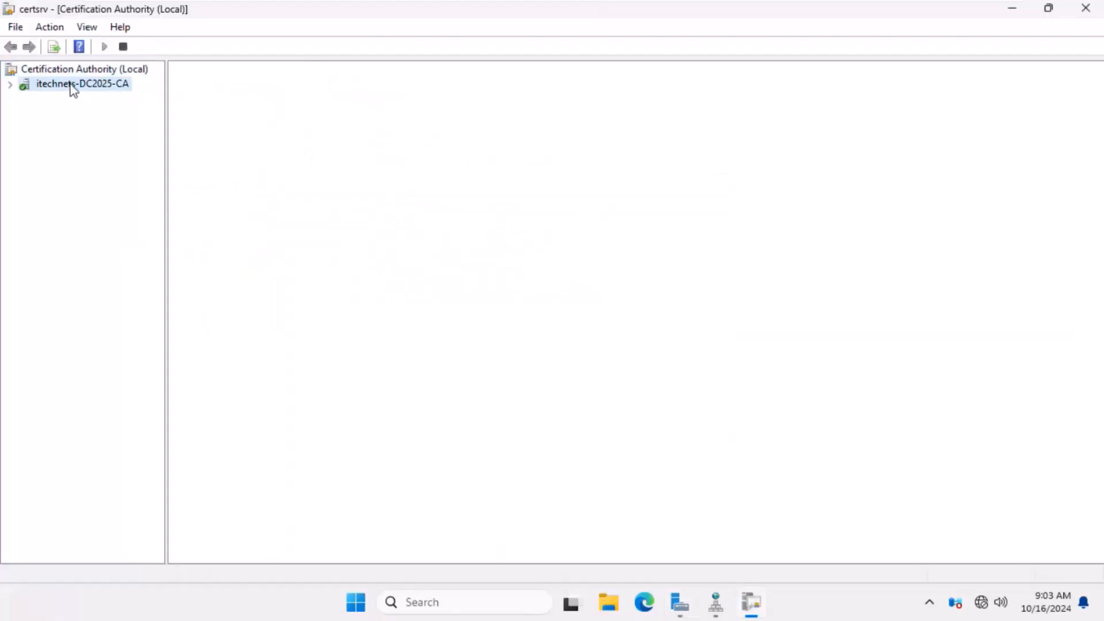
pyautogui.click(10, 85)
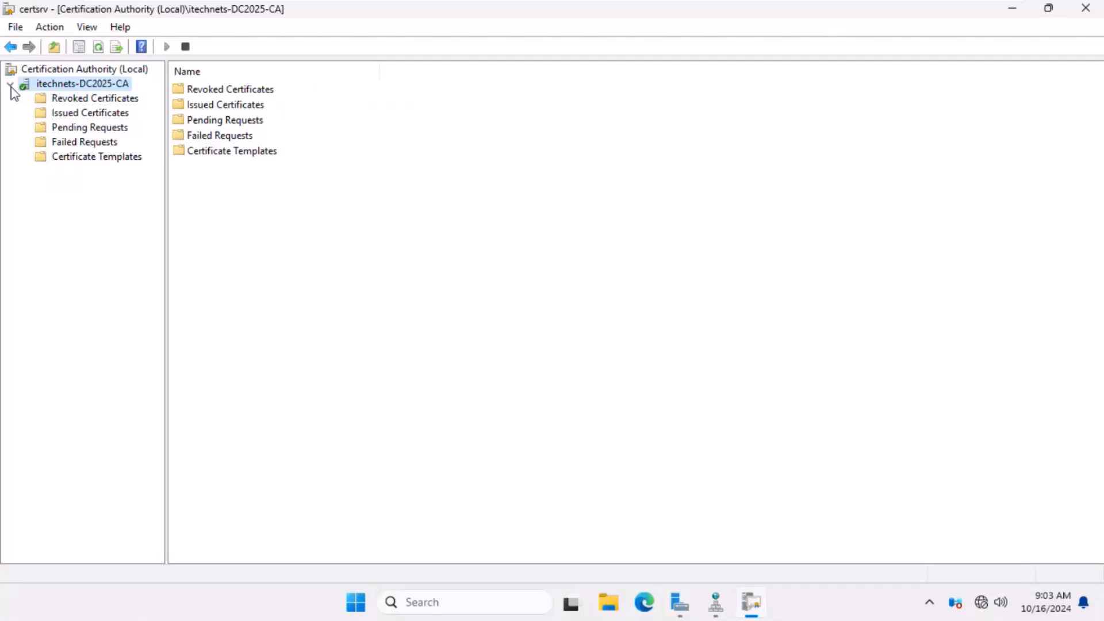
# - Examine the CA's revoked and issued certificates, pending and failed requests, and certificate templates
pyautogui.click(80, 101)
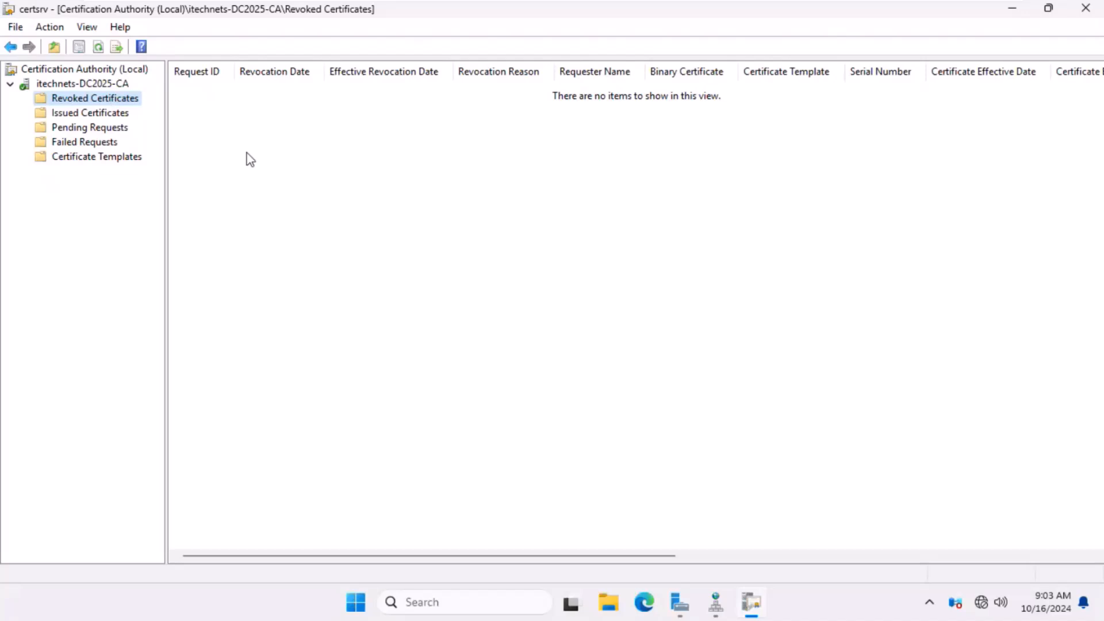
pyautogui.click(117, 113)
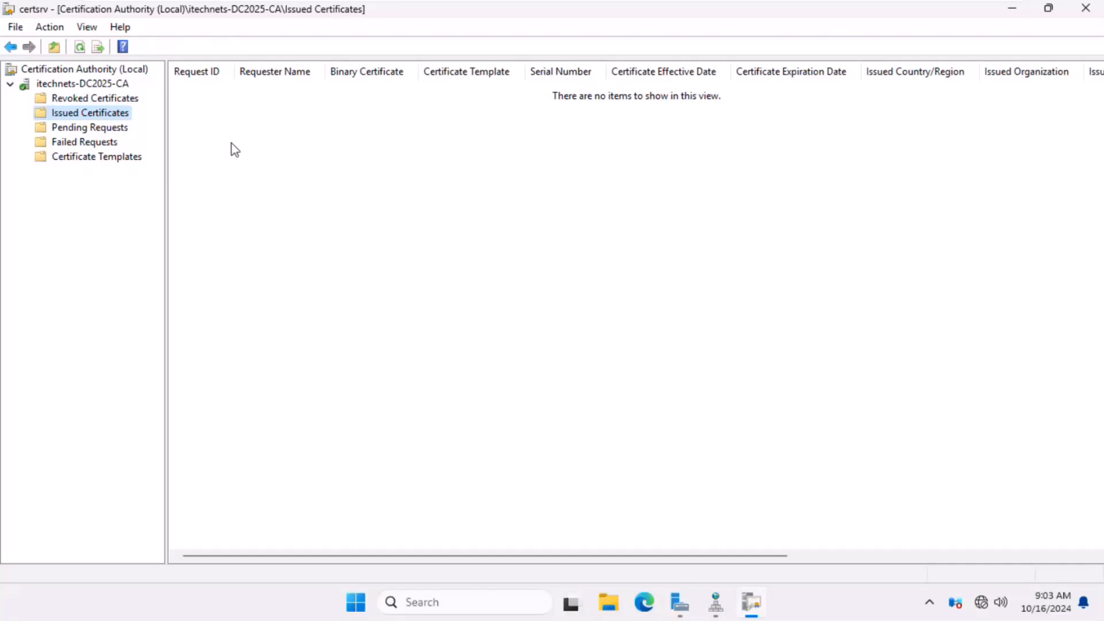
pyautogui.click(114, 131)
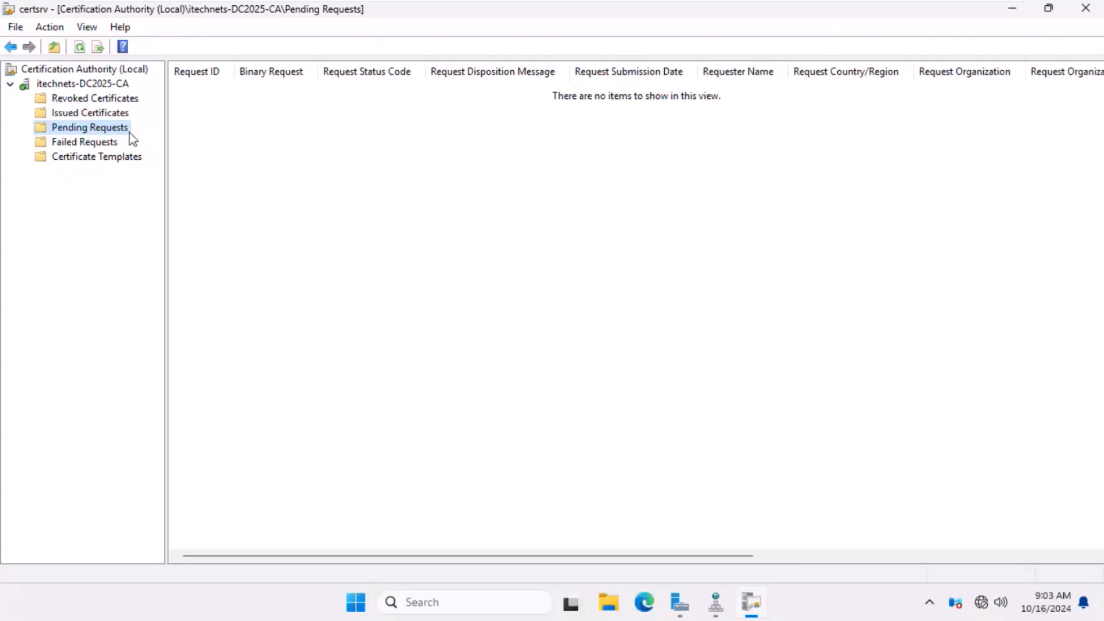
pyautogui.click(92, 147)
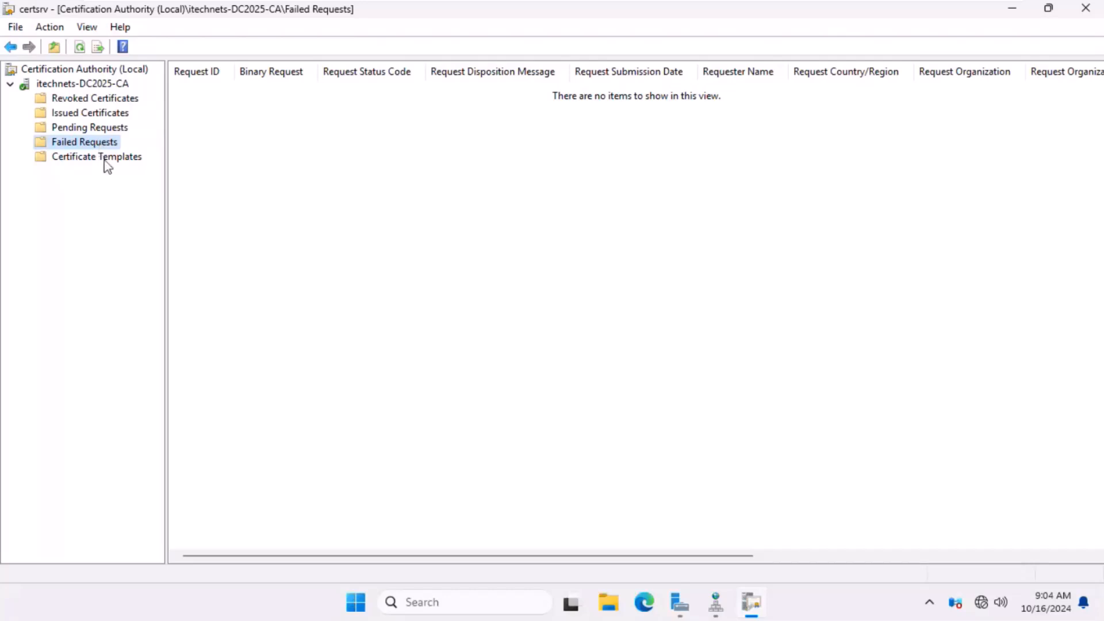
pyautogui.click(104, 161)
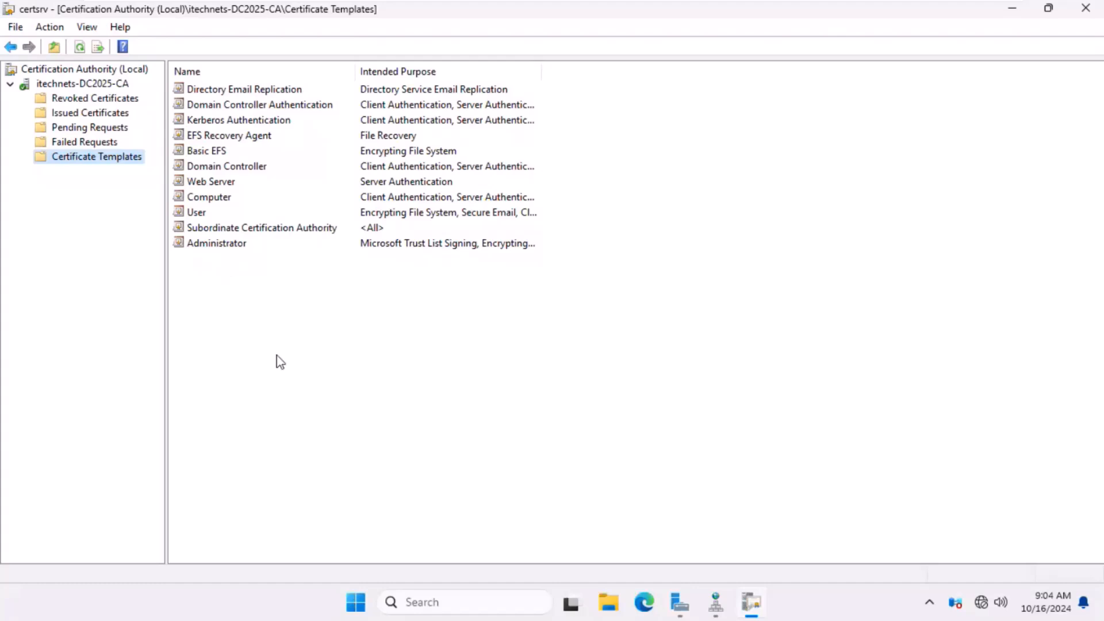
pyautogui.click(87, 113)
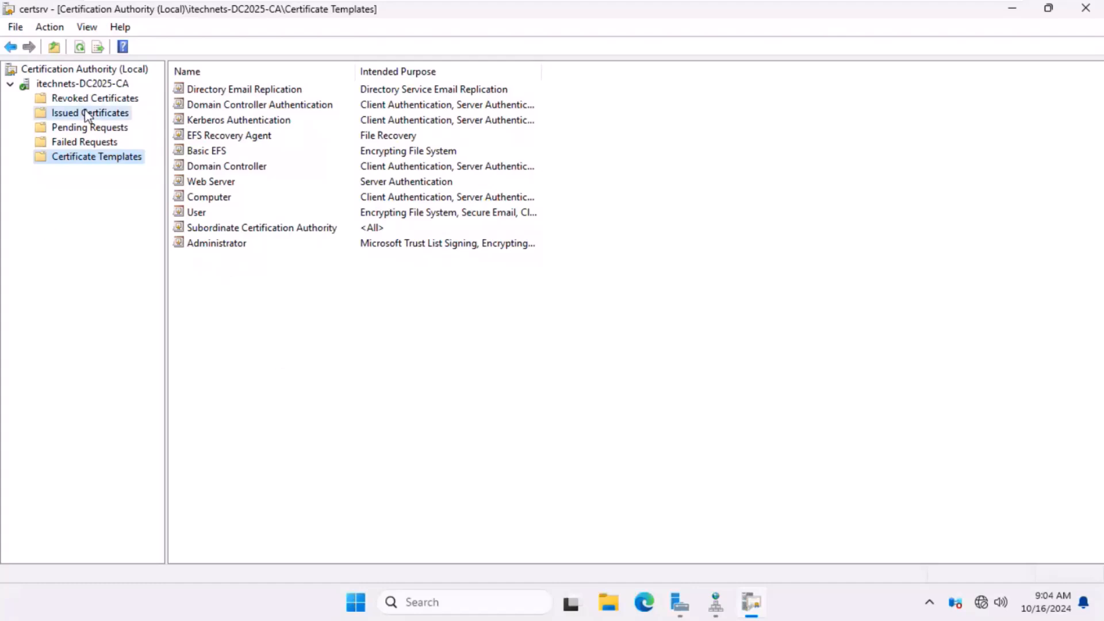
pyautogui.rightClick(206, 120)
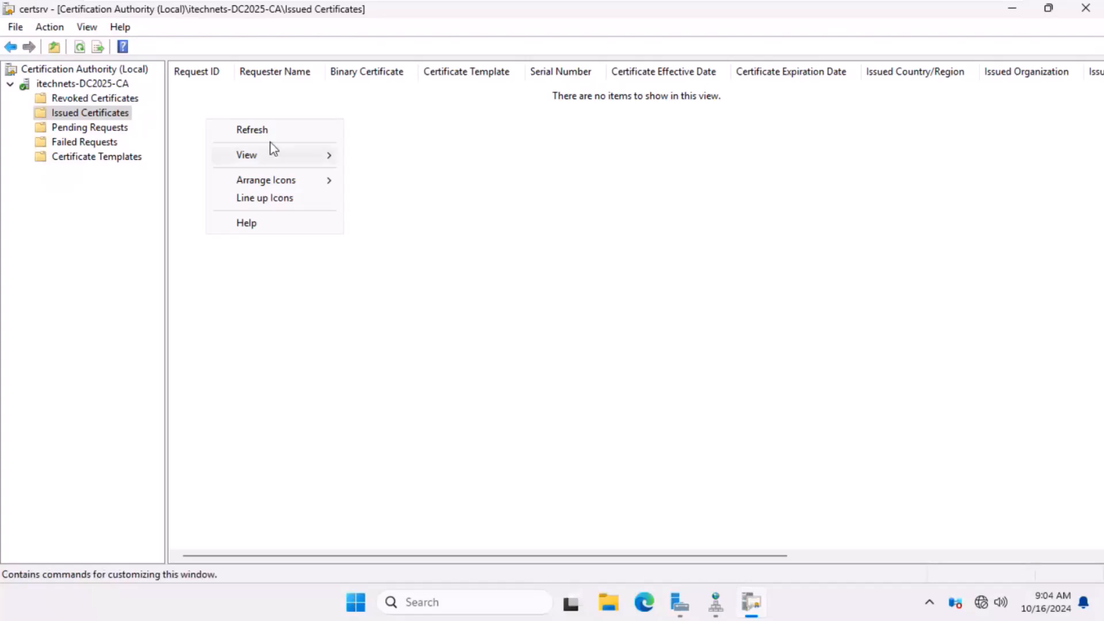
pyautogui.click(500, 253)
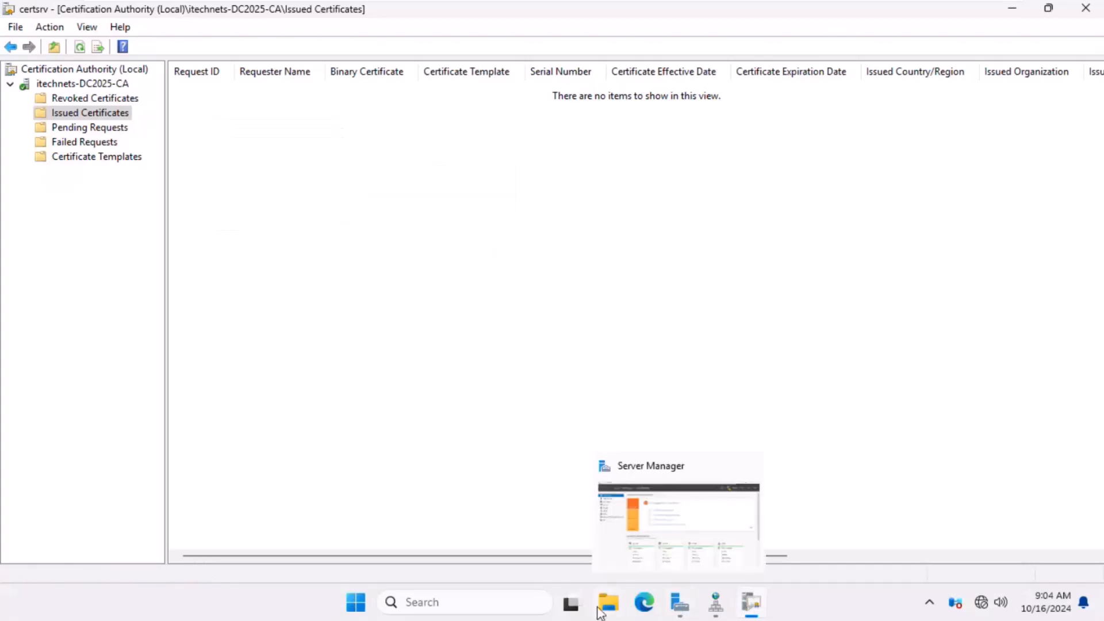
# - Run mmc to open an empty Microsoft Management Console and maximize its window
pyautogui.click(677, 603)
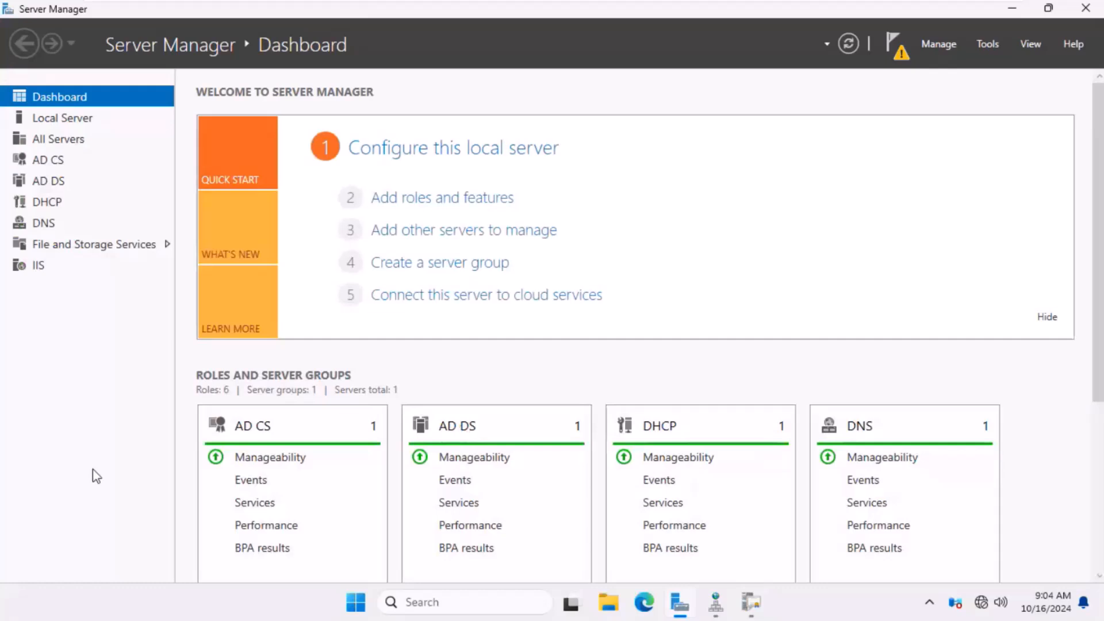
pyautogui.click(356, 603)
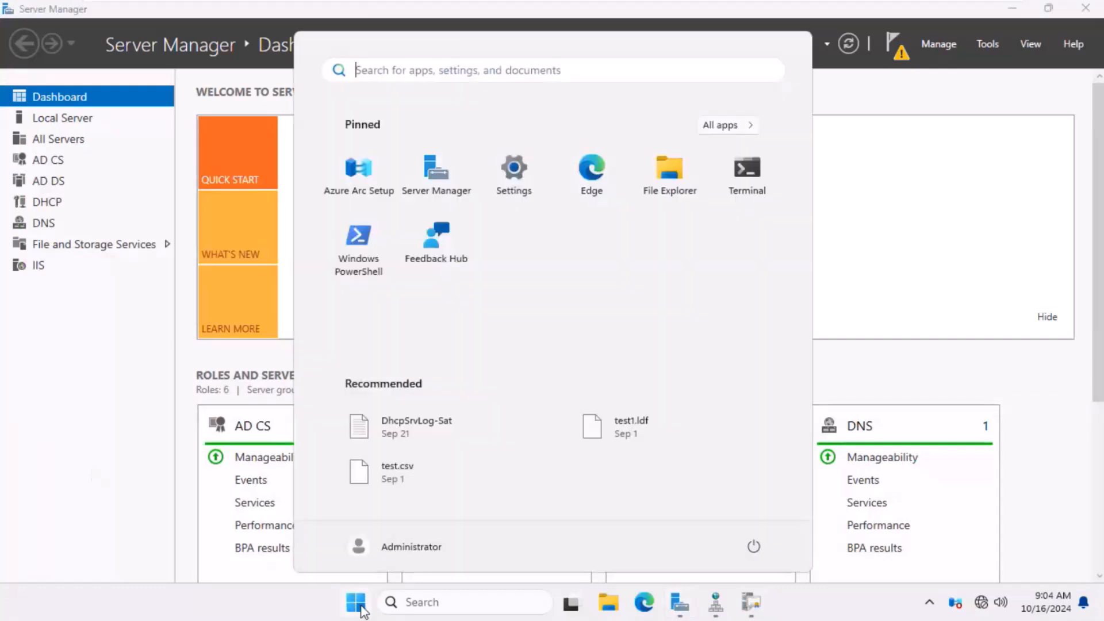
pyautogui.press('super+r')
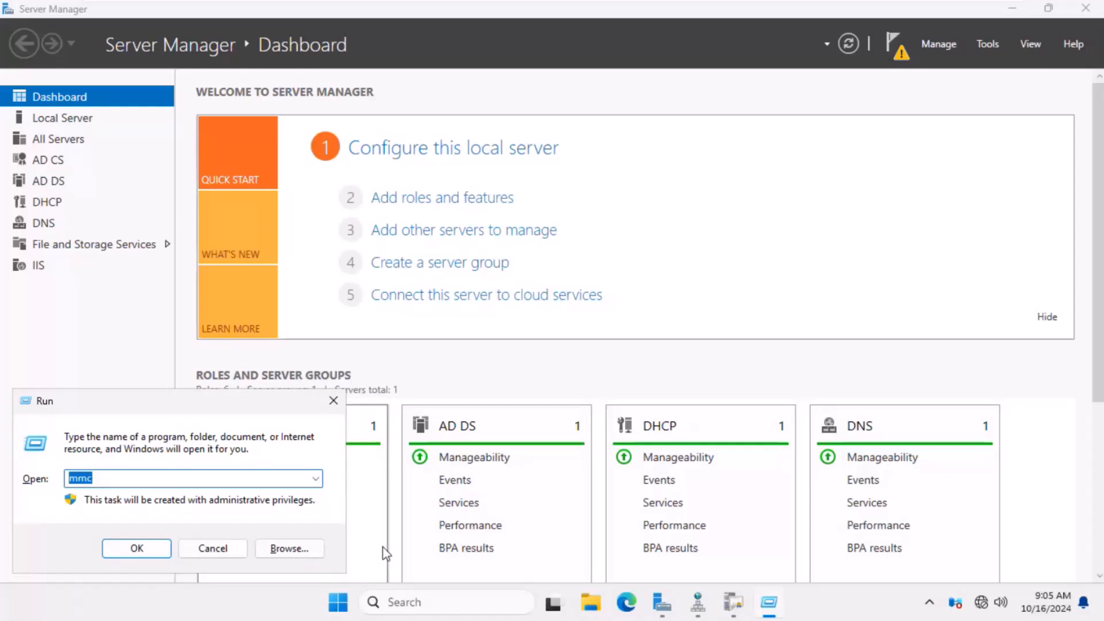
pyautogui.click(136, 548)
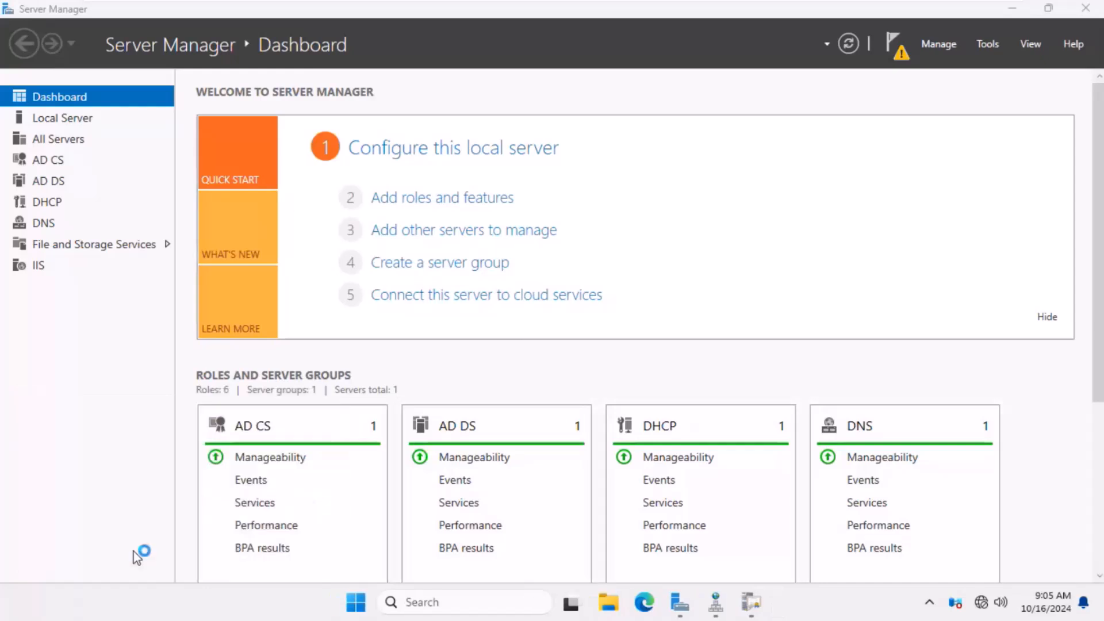
pyautogui.click(895, 140)
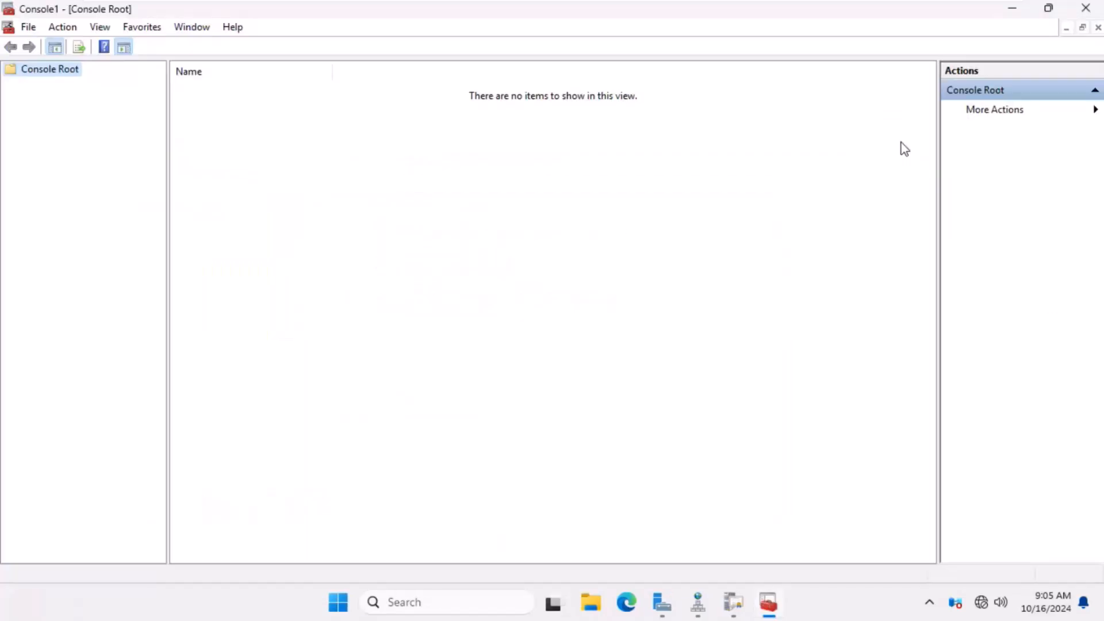
# - Add the Certificates snap-in for My user account to the console
pyautogui.click(35, 33)
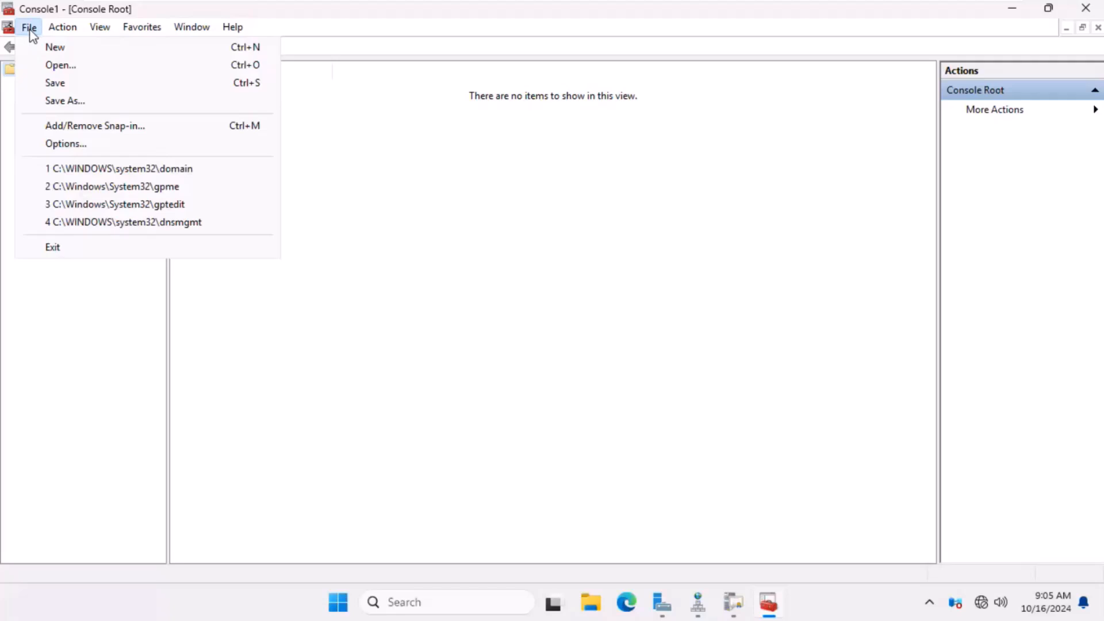
pyautogui.click(79, 126)
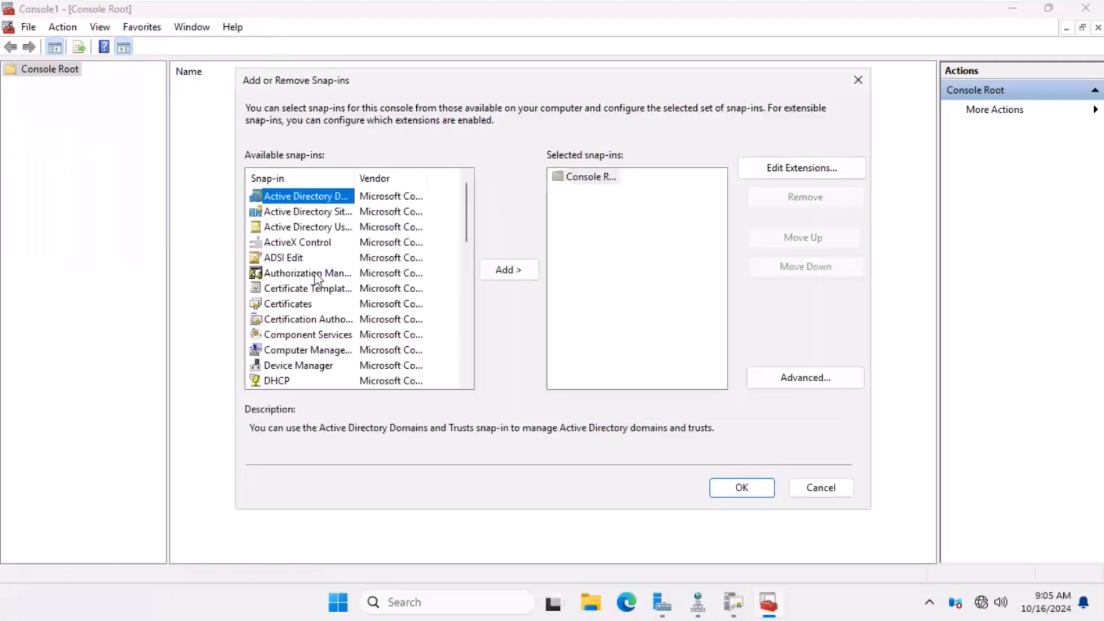
pyautogui.click(293, 304)
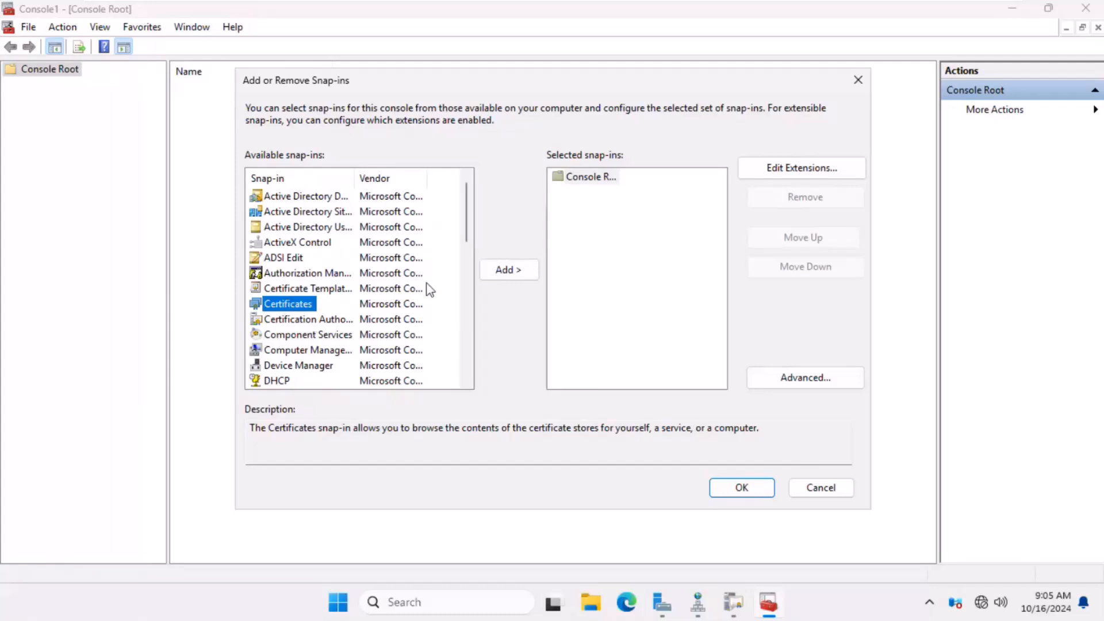
pyautogui.click(509, 269)
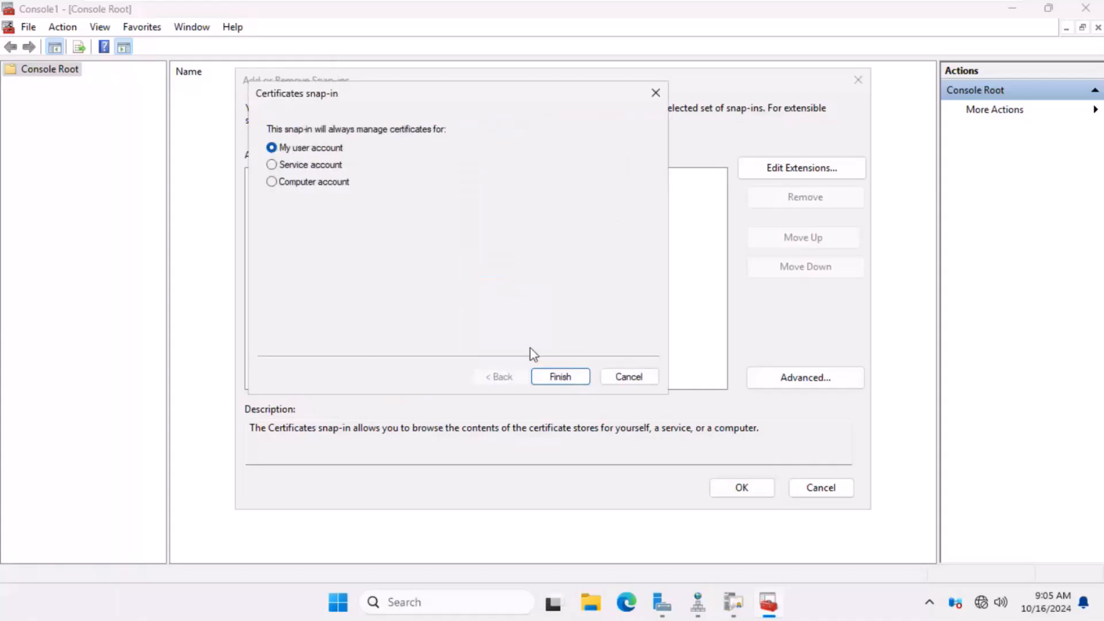
pyautogui.click(561, 376)
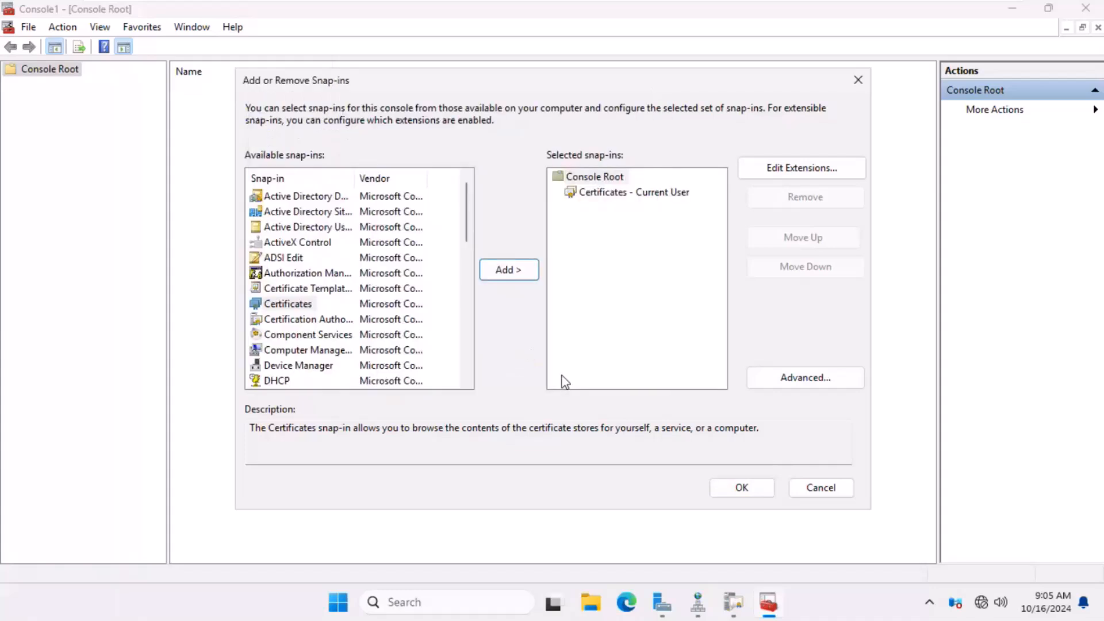
pyautogui.click(604, 195)
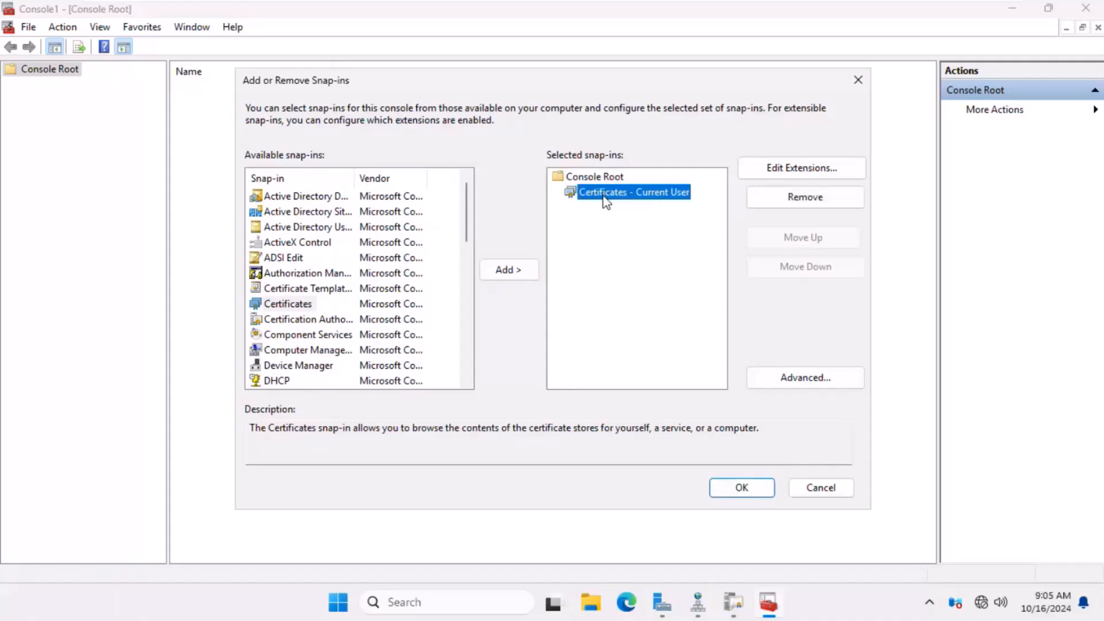
pyautogui.click(741, 488)
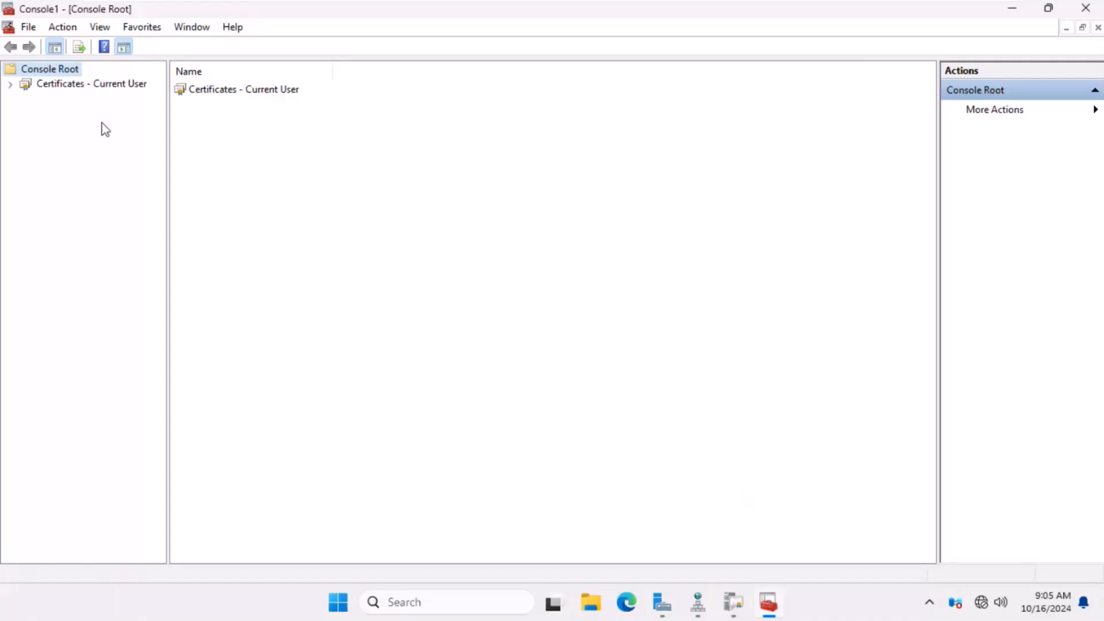
# - Expand Certificates - Current User and open the Certificates folder in the Personal store
pyautogui.click(58, 85)
pyautogui.click(10, 85)
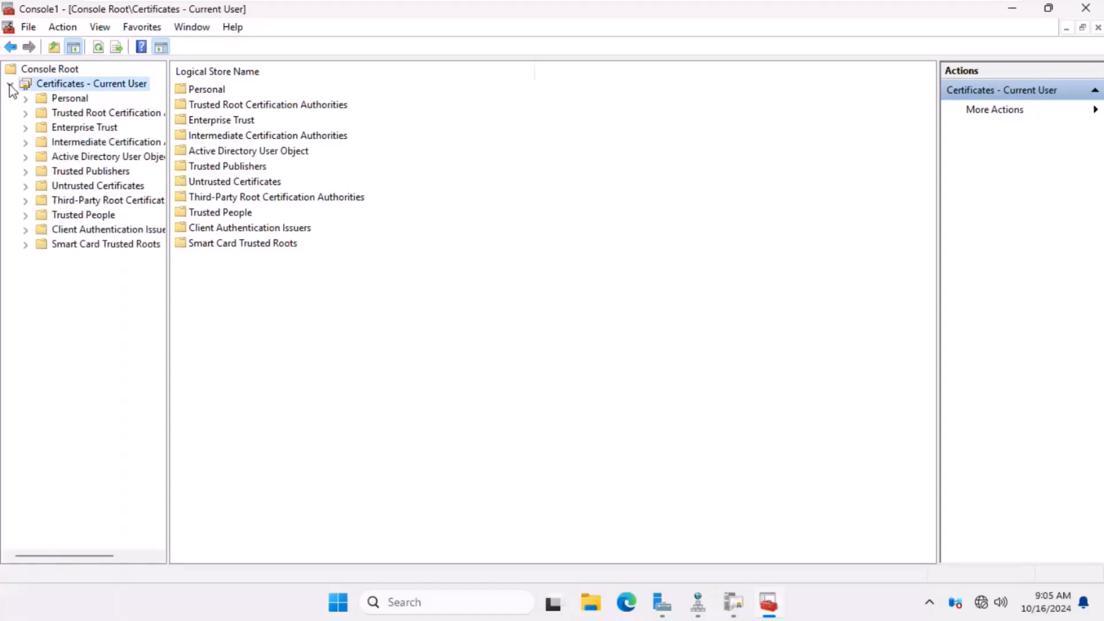
pyautogui.click(66, 99)
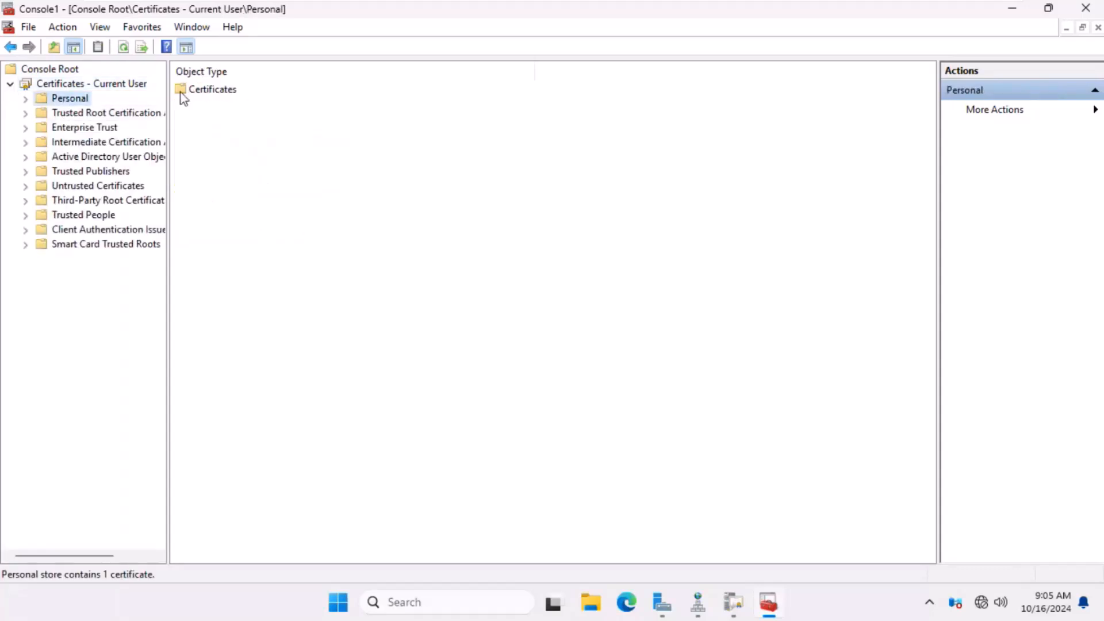
pyautogui.doubleClick(209, 91)
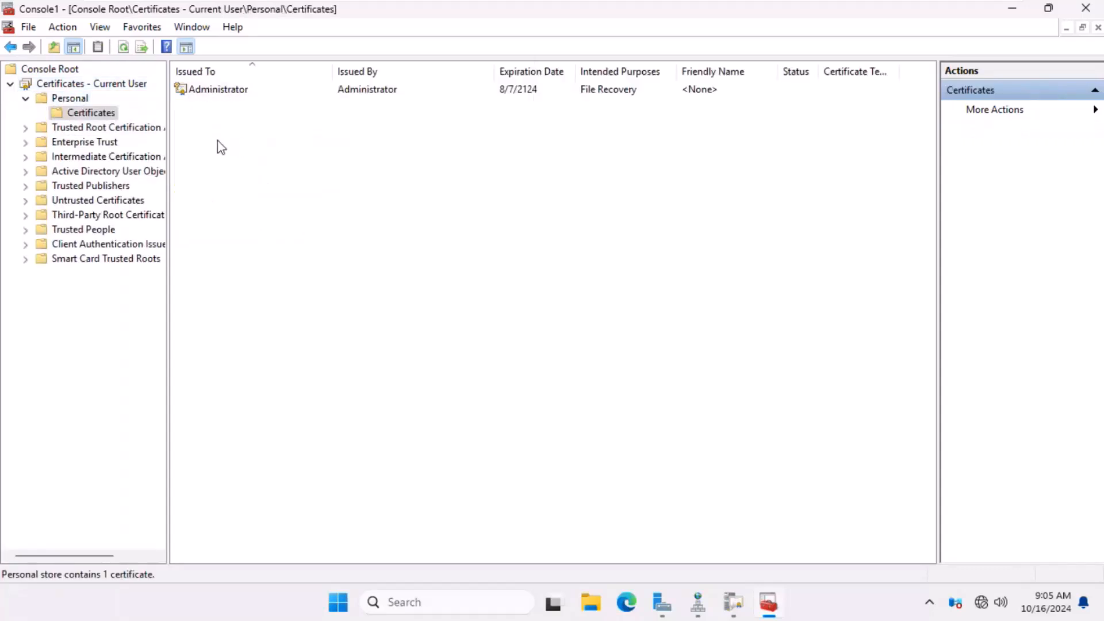
# - Request a new certificate in the Personal store with the Administrator template under the Active Directory Enrollment Policy, and enroll it
pyautogui.rightClick(200, 122)
pyautogui.moveTo(265, 135)
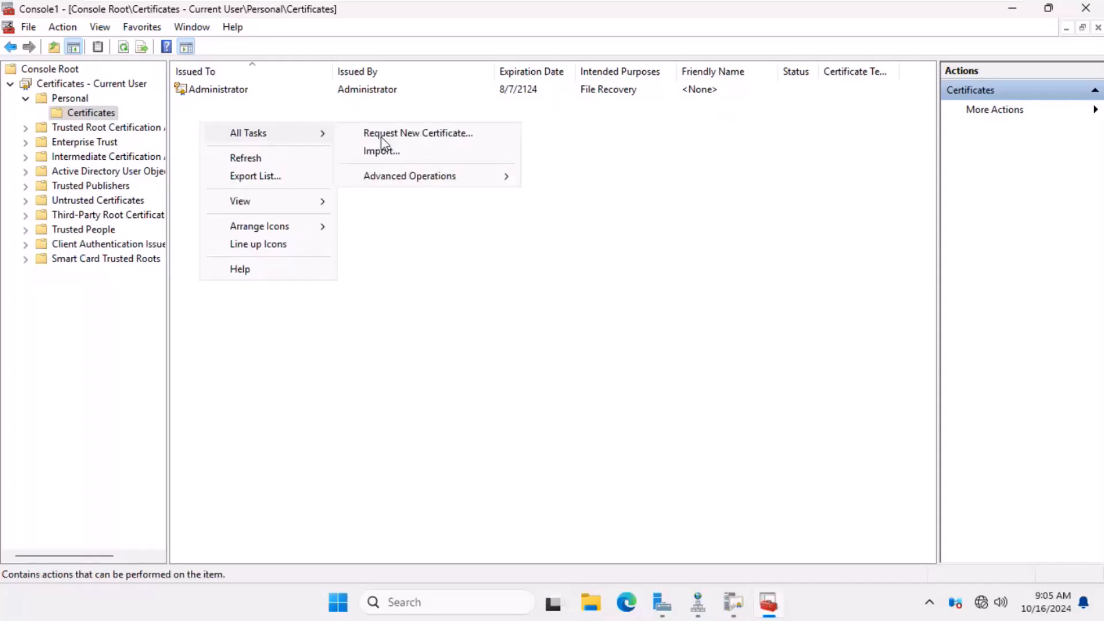
pyautogui.click(387, 137)
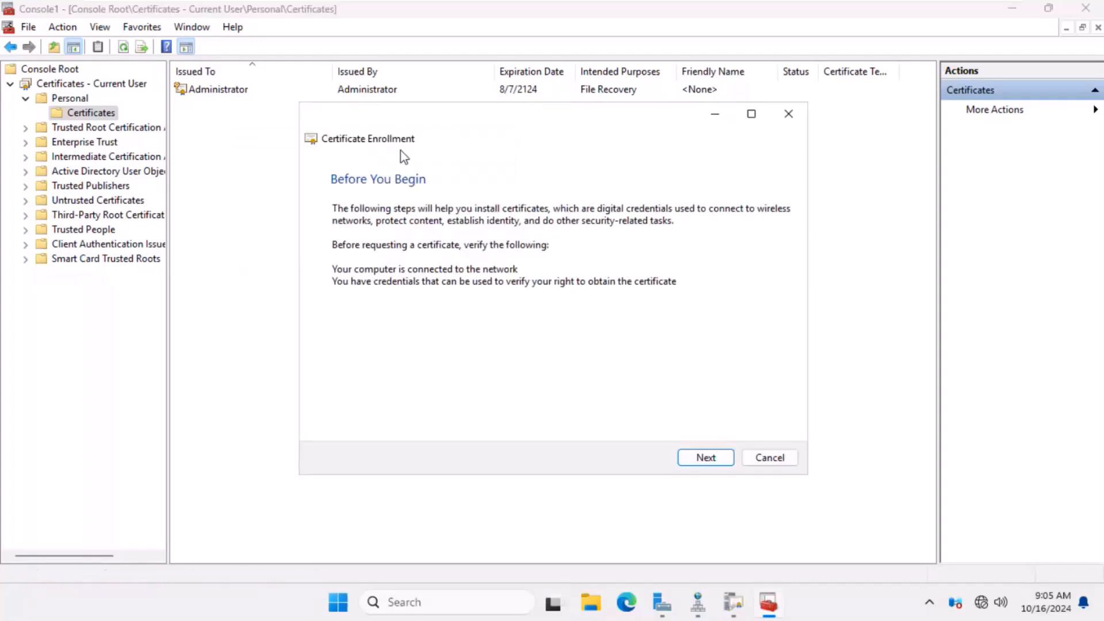
pyautogui.click(716, 460)
pyautogui.click(716, 460)
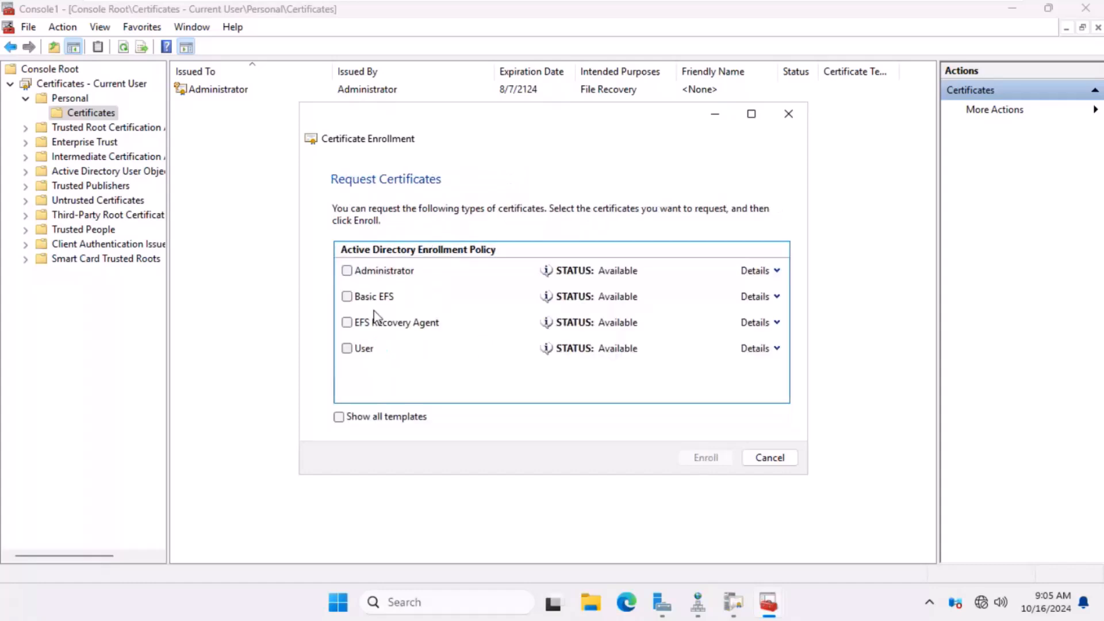
pyautogui.click(346, 270)
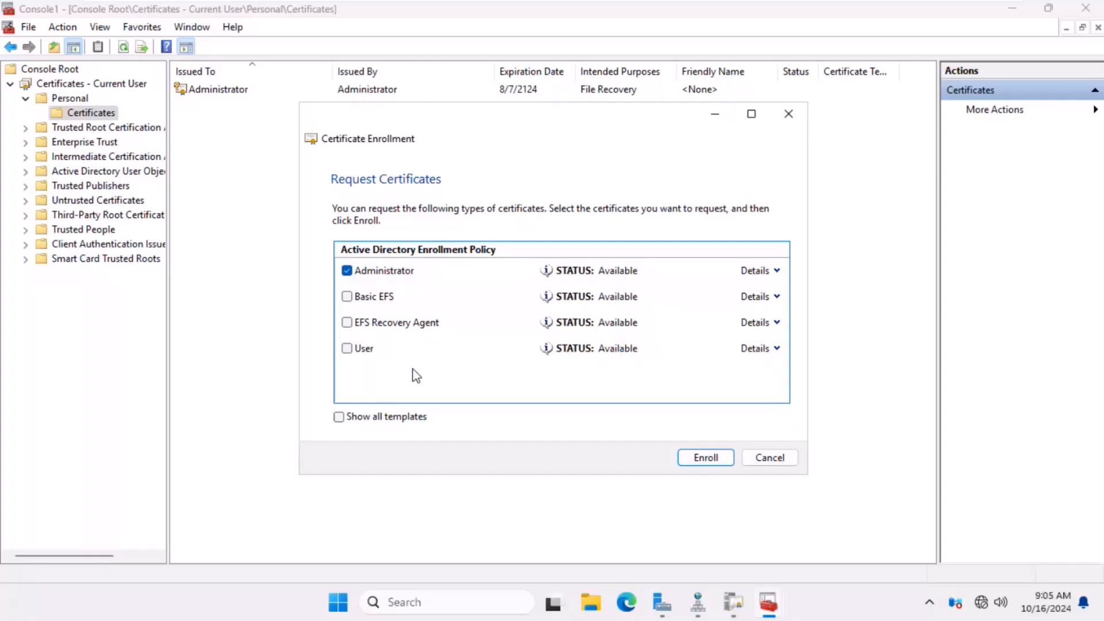
pyautogui.click(706, 457)
pyautogui.click(770, 458)
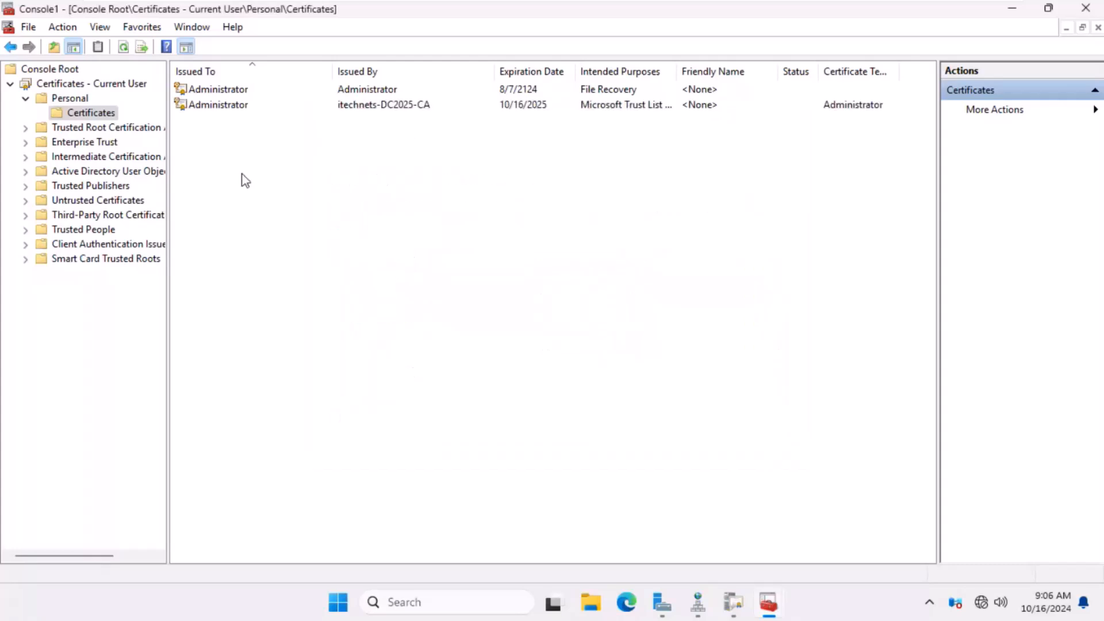
# - Open the certificate issued by itechnets-DC2025-CA and examine its general information, version, serial number, signature algorithm, issuer and validity start
pyautogui.doubleClick(215, 106)
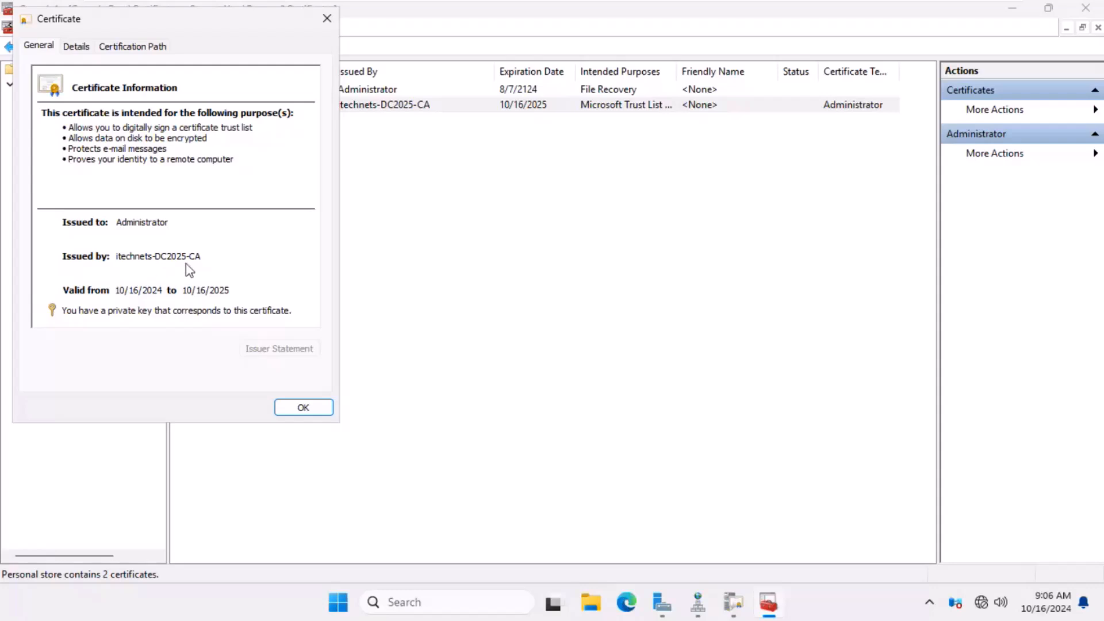
pyautogui.click(72, 45)
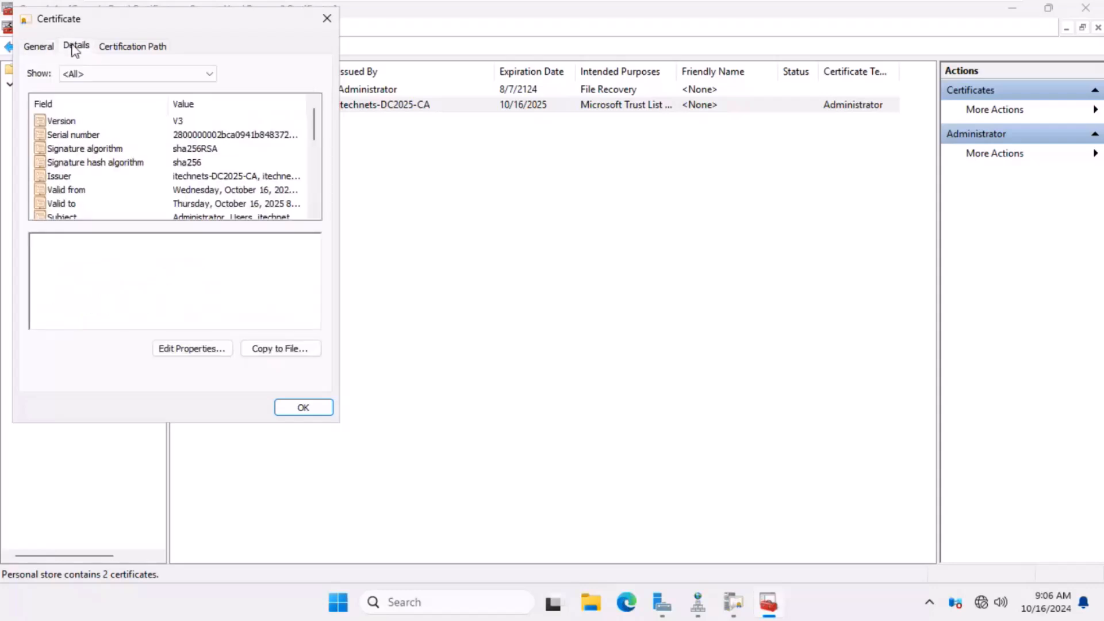
pyautogui.click(55, 122)
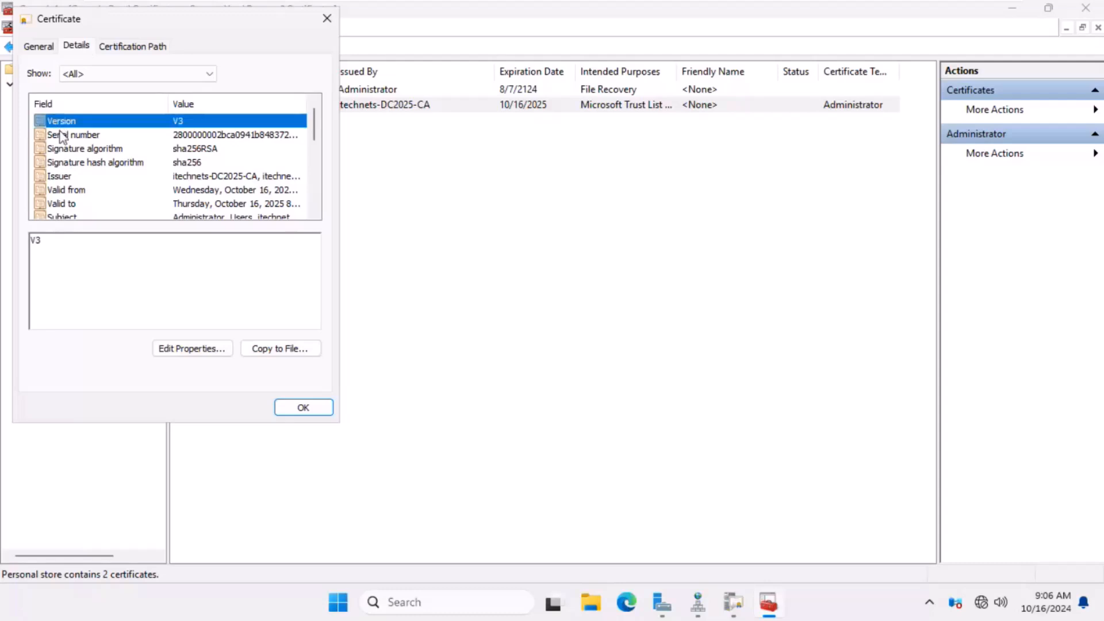
pyautogui.click(60, 136)
pyautogui.click(68, 148)
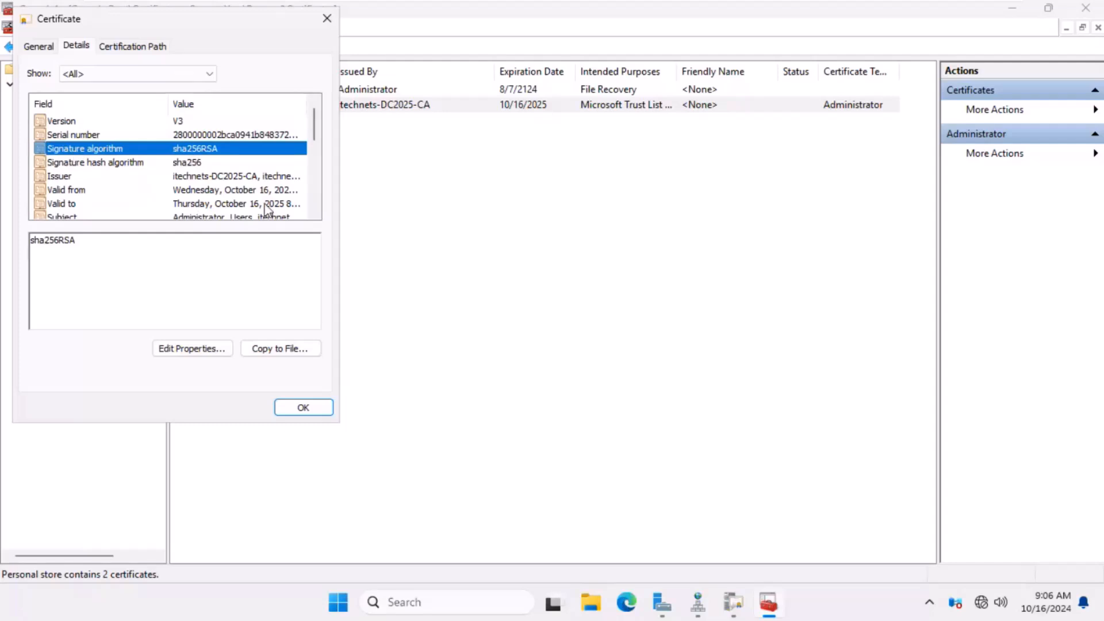
pyautogui.click(63, 176)
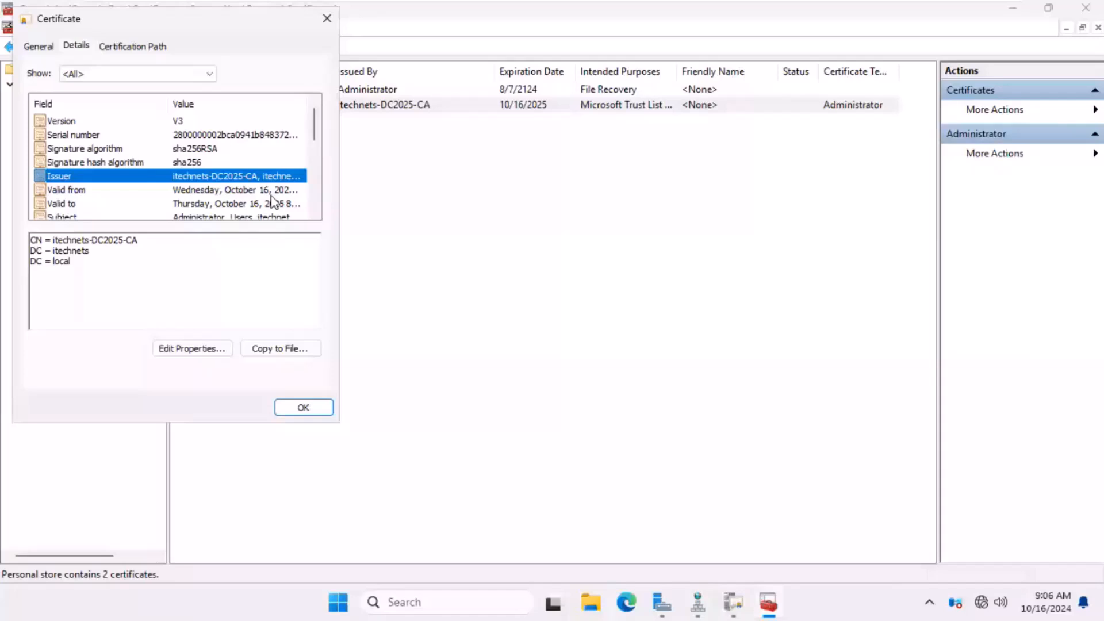
pyautogui.click(61, 191)
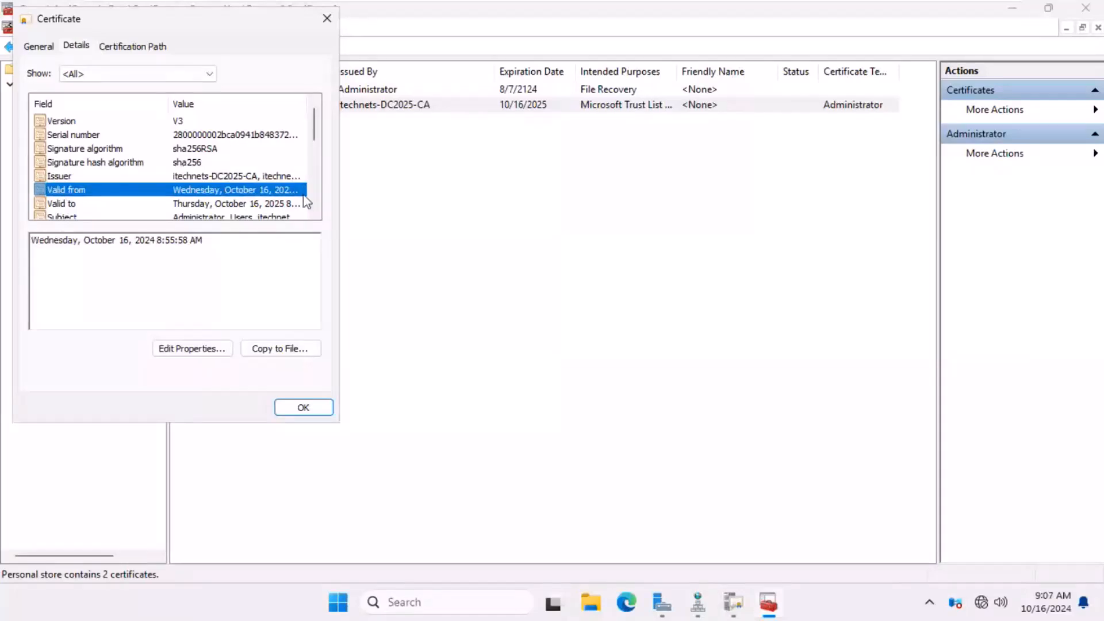
# - Examine the certificate's public key, Authority Key Identifier, Authority Information Access and certification path, and close the certificate
pyautogui.click(317, 212)
pyautogui.click(317, 212)
pyautogui.click(316, 213)
pyautogui.click(317, 213)
pyautogui.click(317, 212)
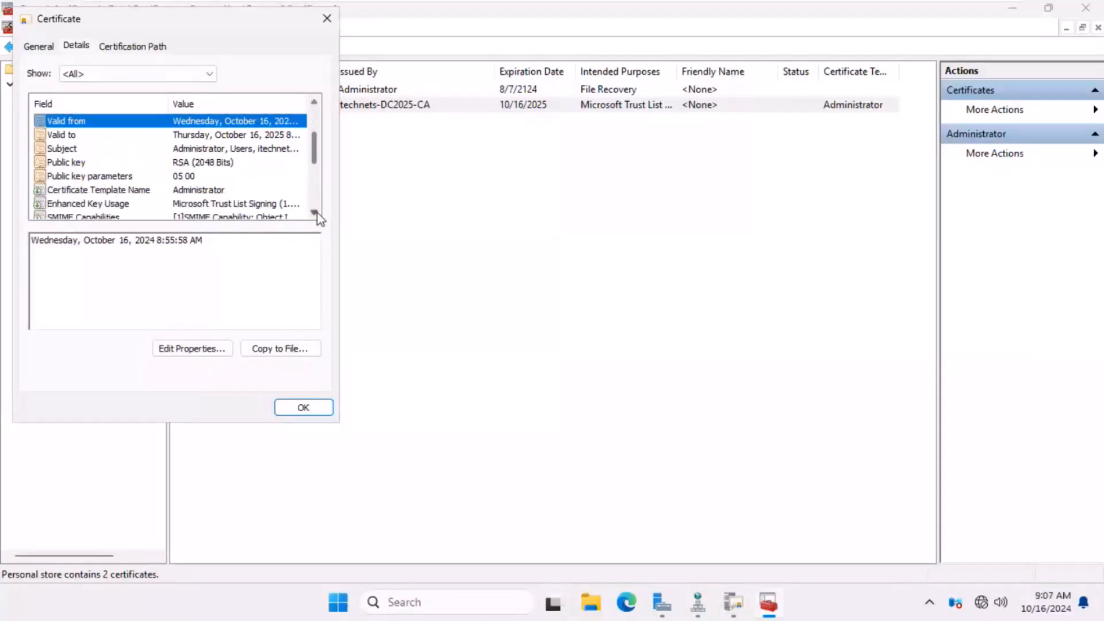
pyautogui.click(68, 165)
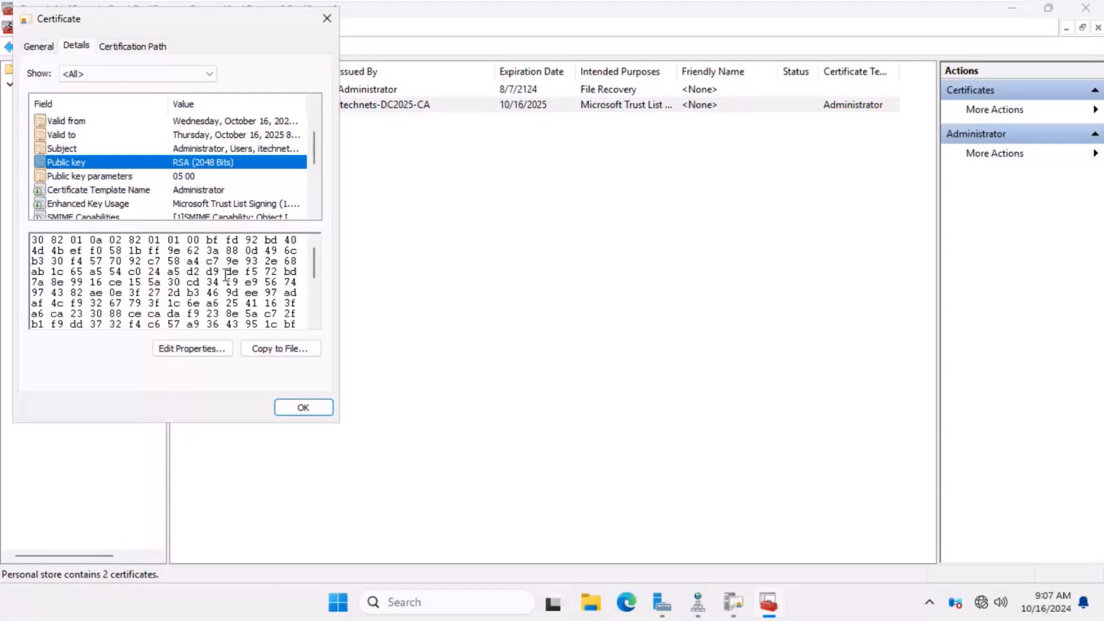
pyautogui.click(315, 215)
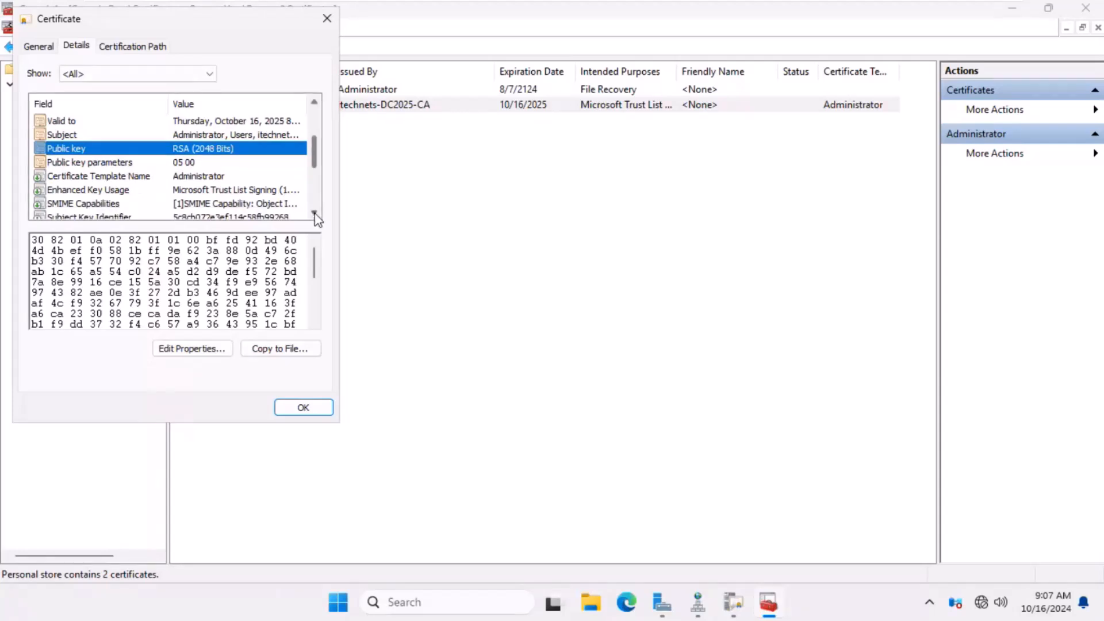
pyautogui.scroll(-1, 316, 218)
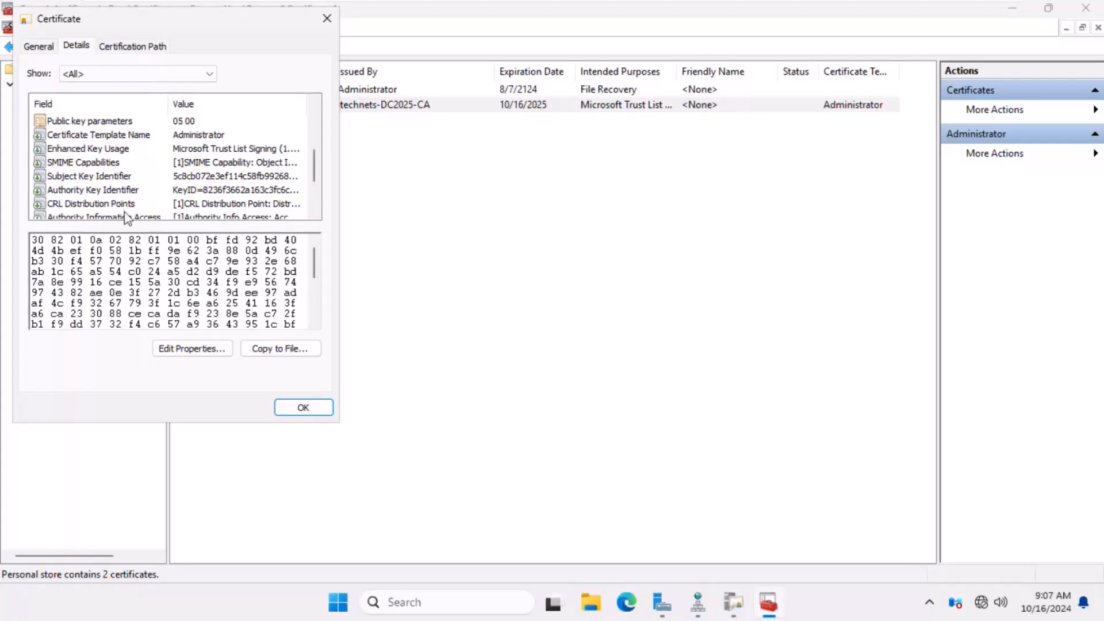
pyautogui.click(92, 201)
pyautogui.click(90, 191)
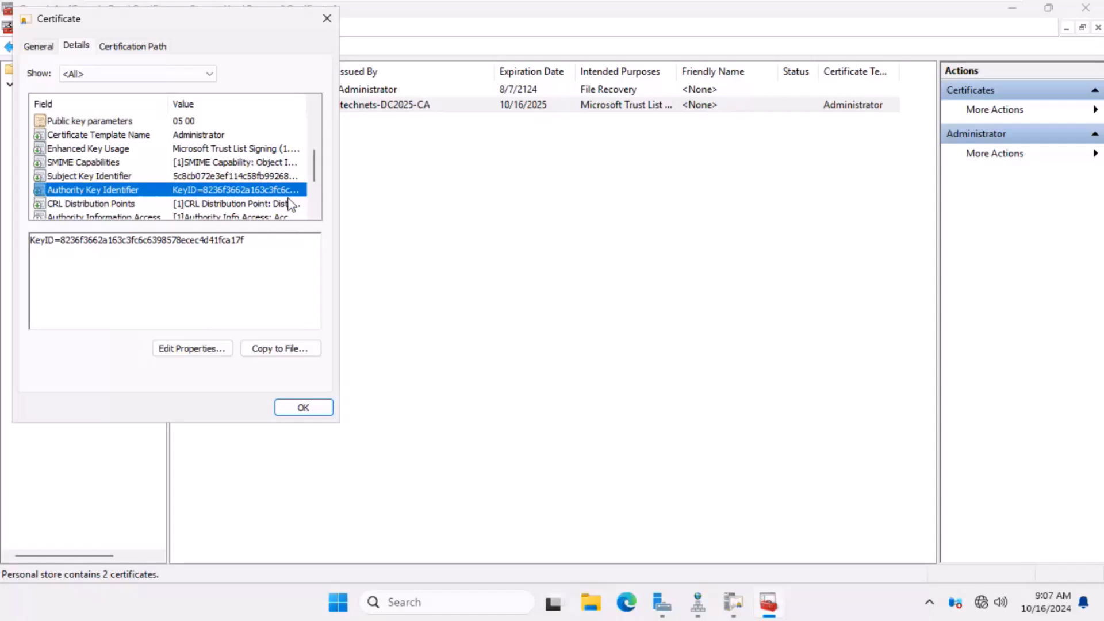
pyautogui.click(140, 217)
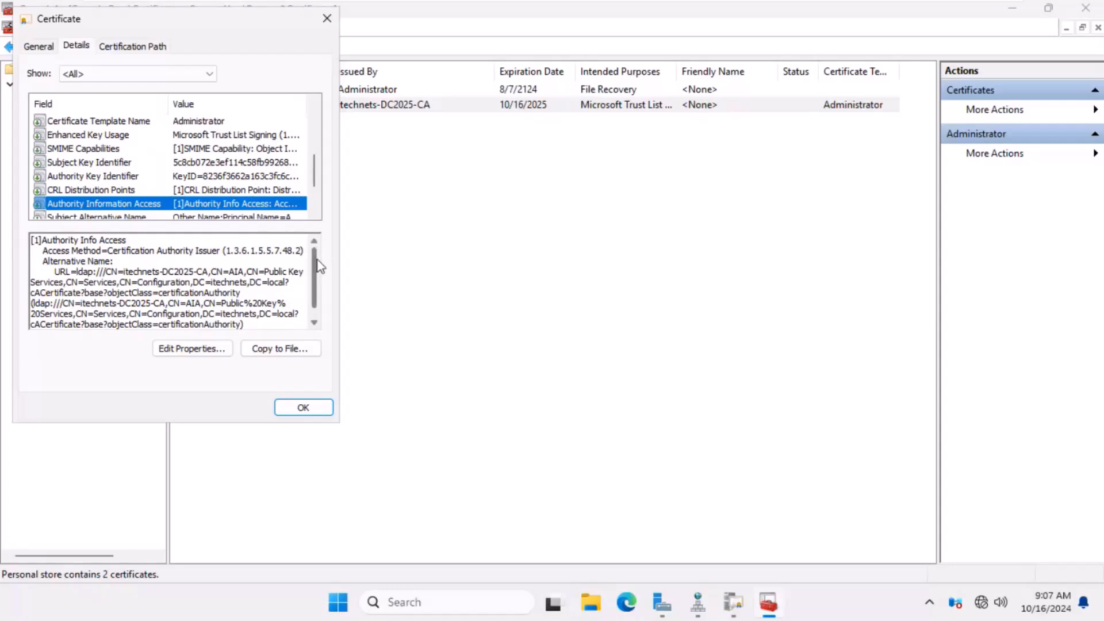
pyautogui.moveTo(320, 266); pyautogui.dragTo(320, 283)
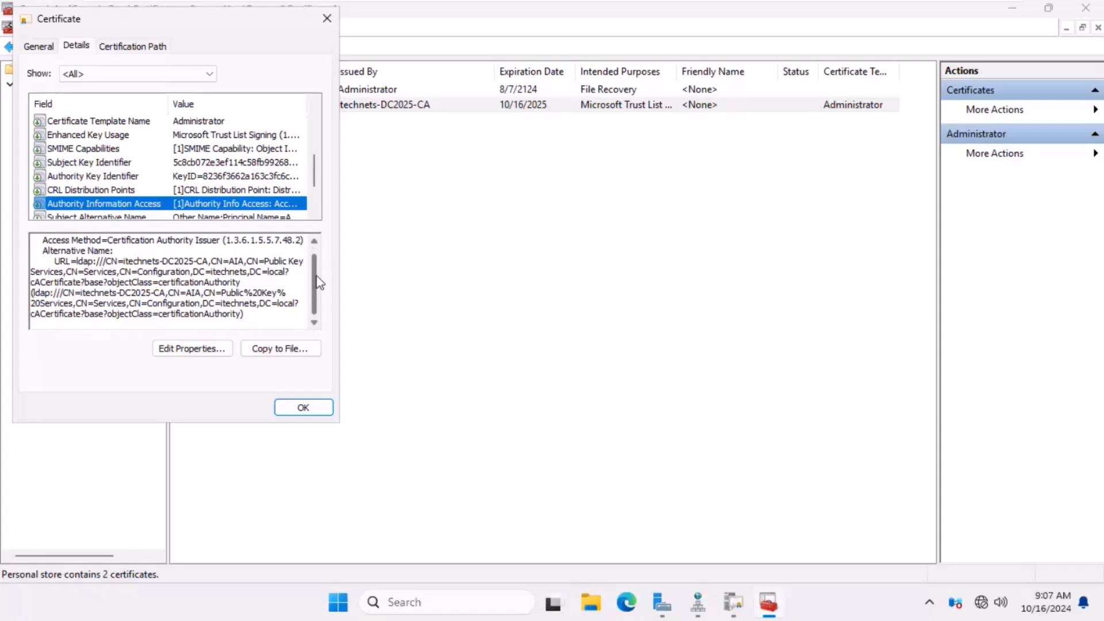
pyautogui.click(131, 47)
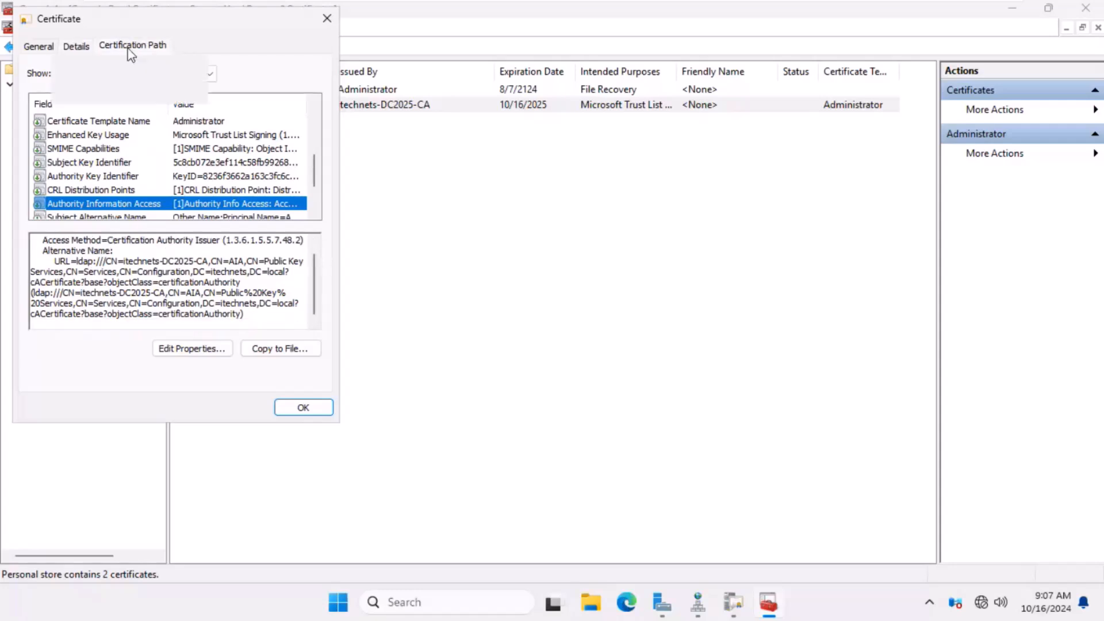
pyautogui.click(327, 414)
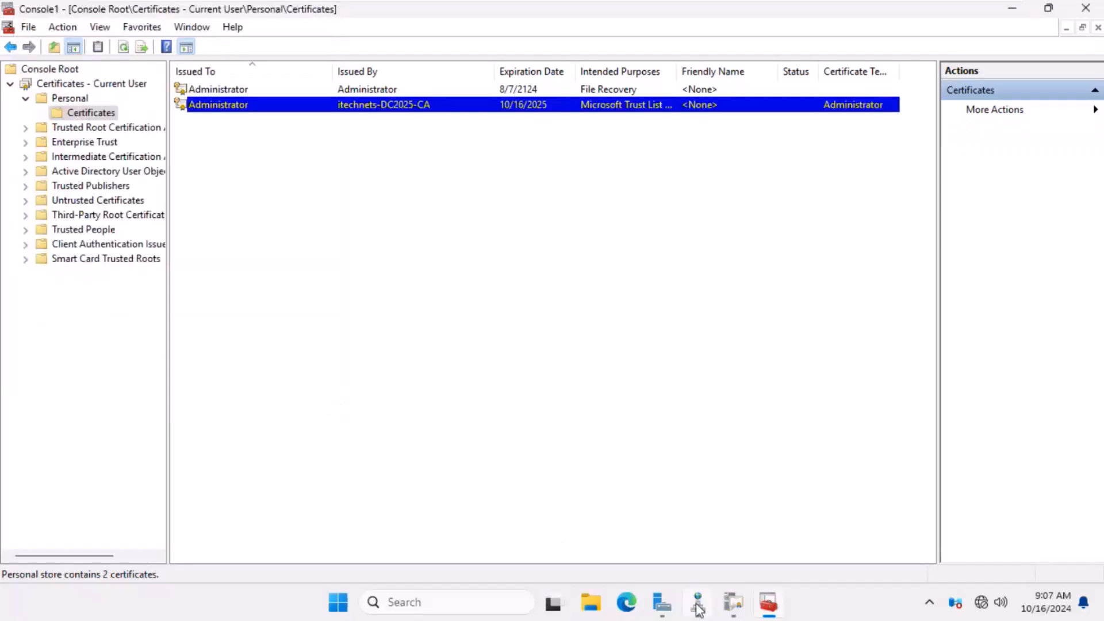
# - Switch to the Certification Authority console and refresh the Issued Certificates list of itechnets-DC2025-CA
pyautogui.click(730, 603)
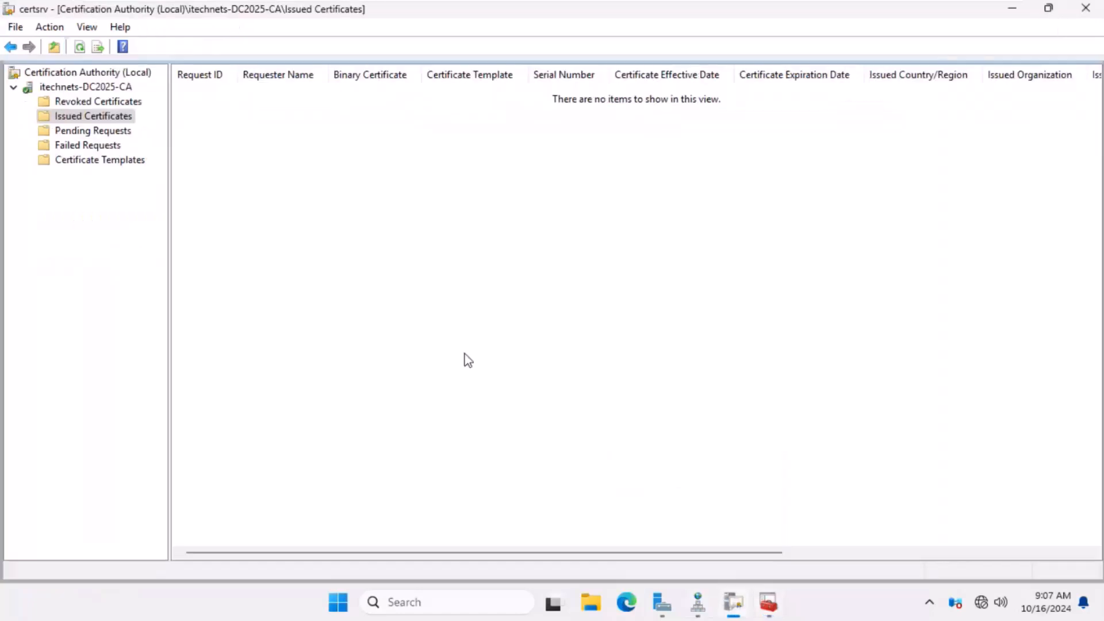
pyautogui.click(80, 47)
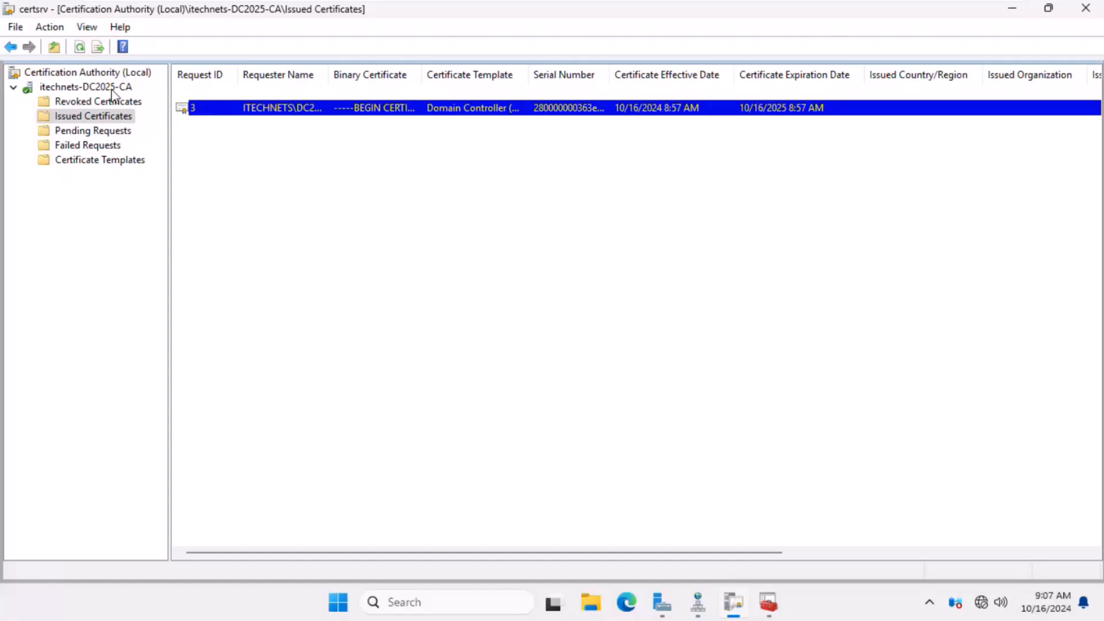
pyautogui.click(100, 101)
pyautogui.click(115, 116)
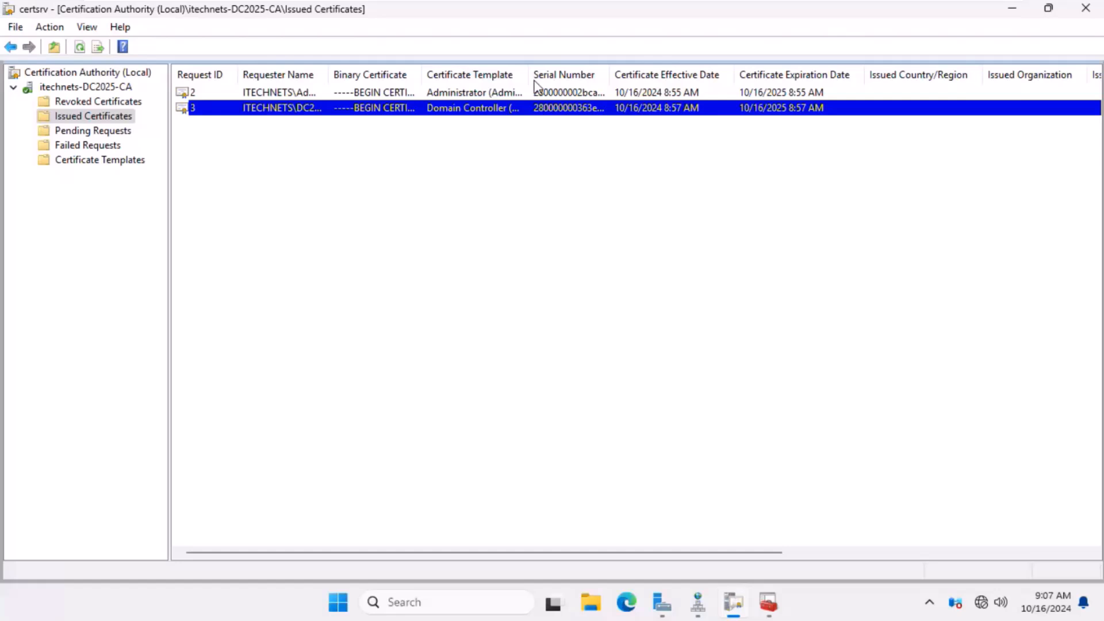
# - Examine the general information of the issued Domain Controller and Administrator certificates, closing each one, and compare their entries in the list
pyautogui.click(510, 95)
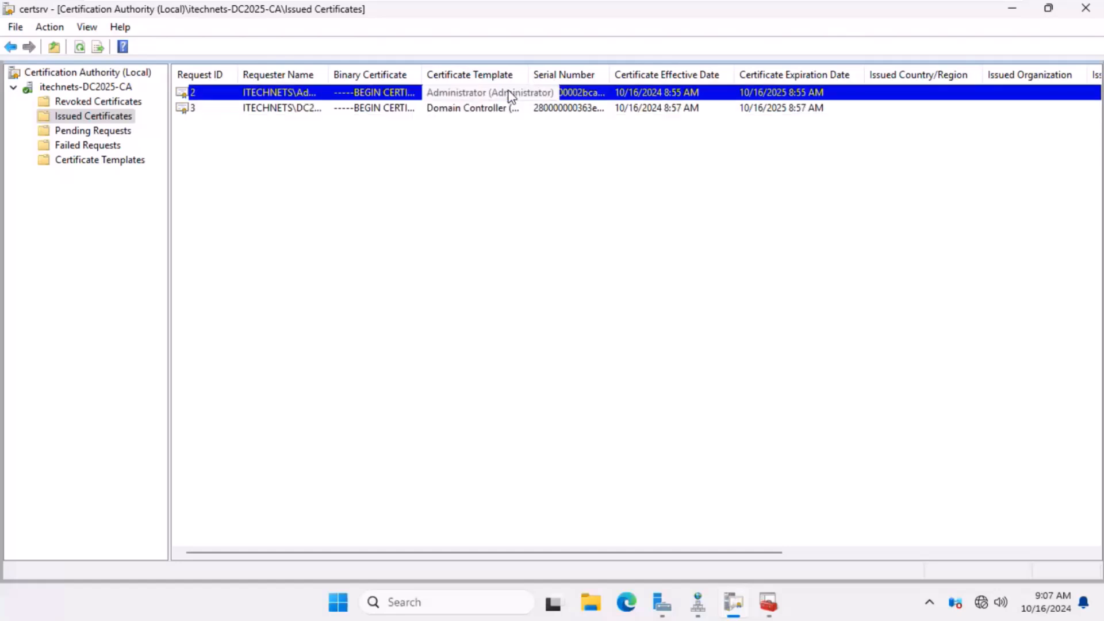
pyautogui.click(300, 111)
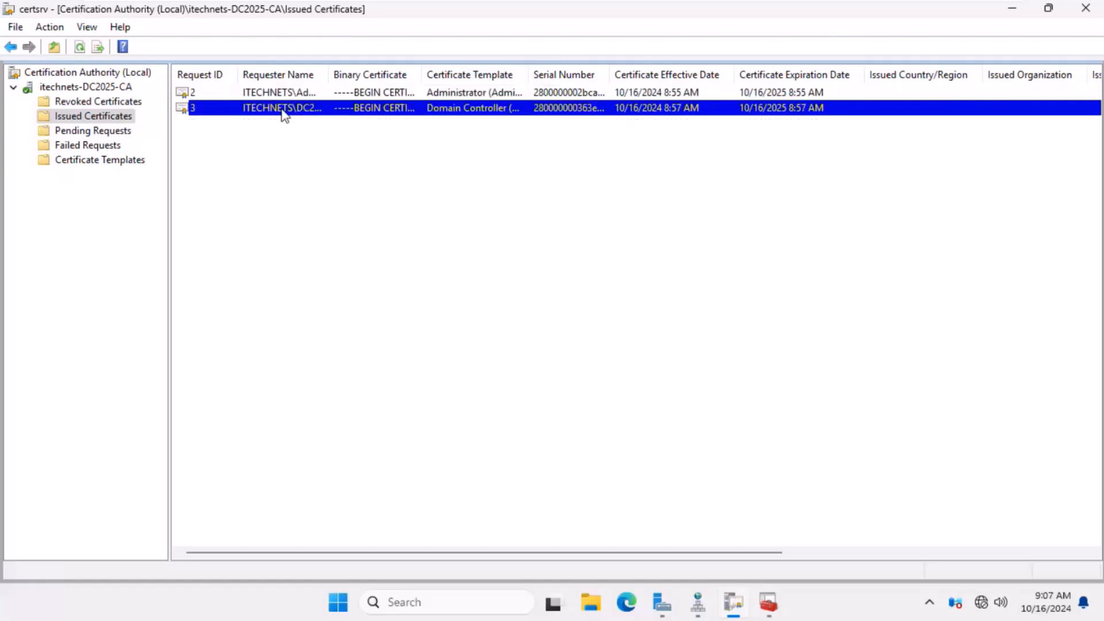
pyautogui.doubleClick(281, 110)
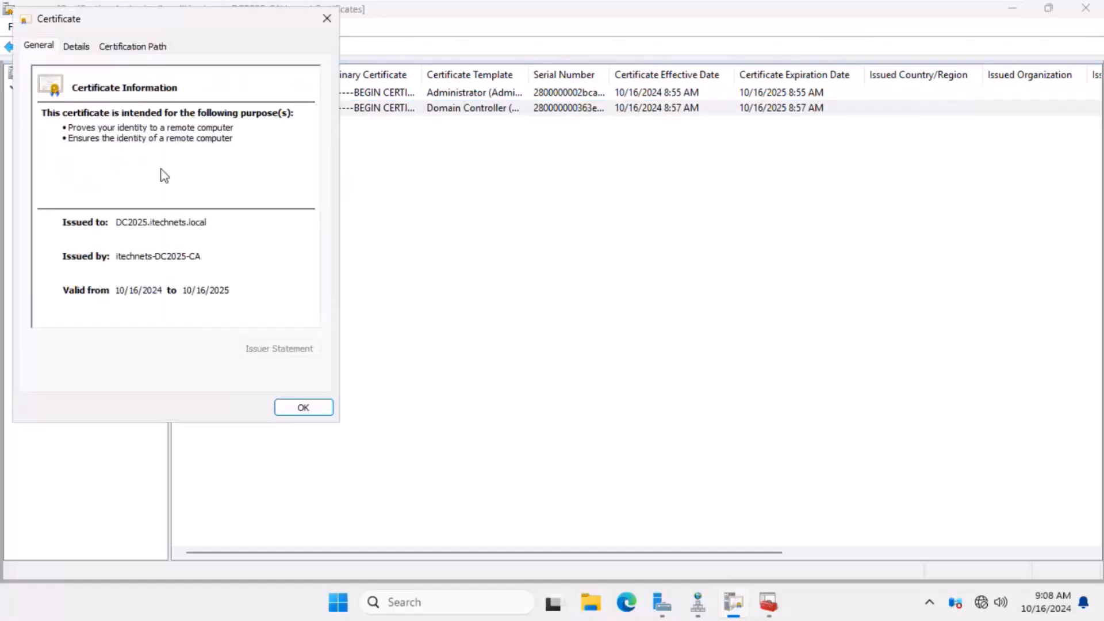
pyautogui.click(315, 407)
pyautogui.doubleClick(257, 95)
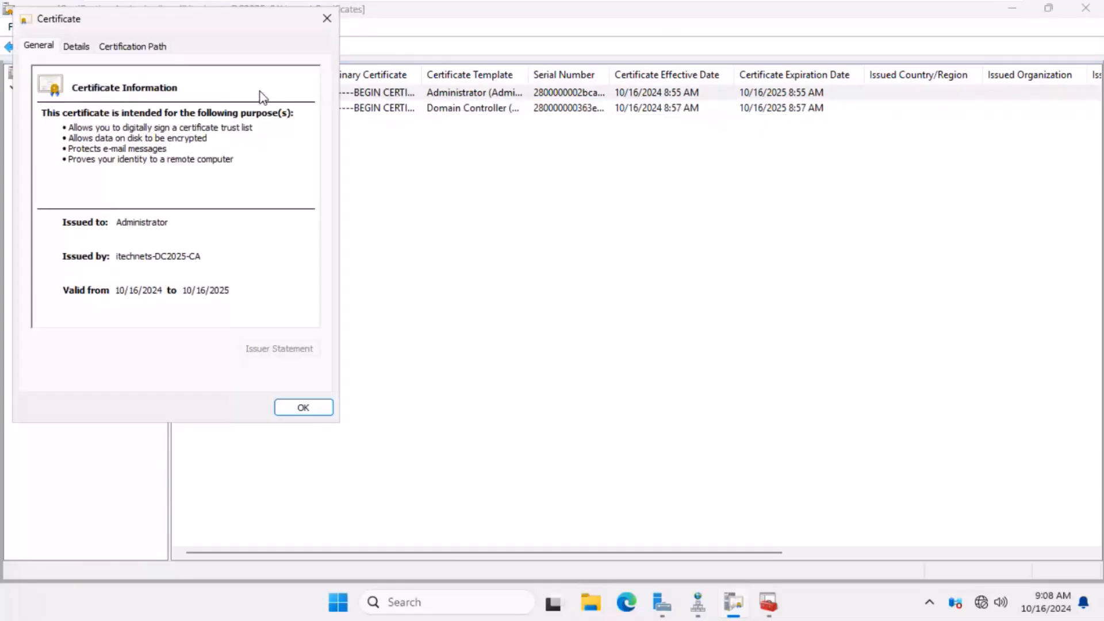
pyautogui.click(296, 412)
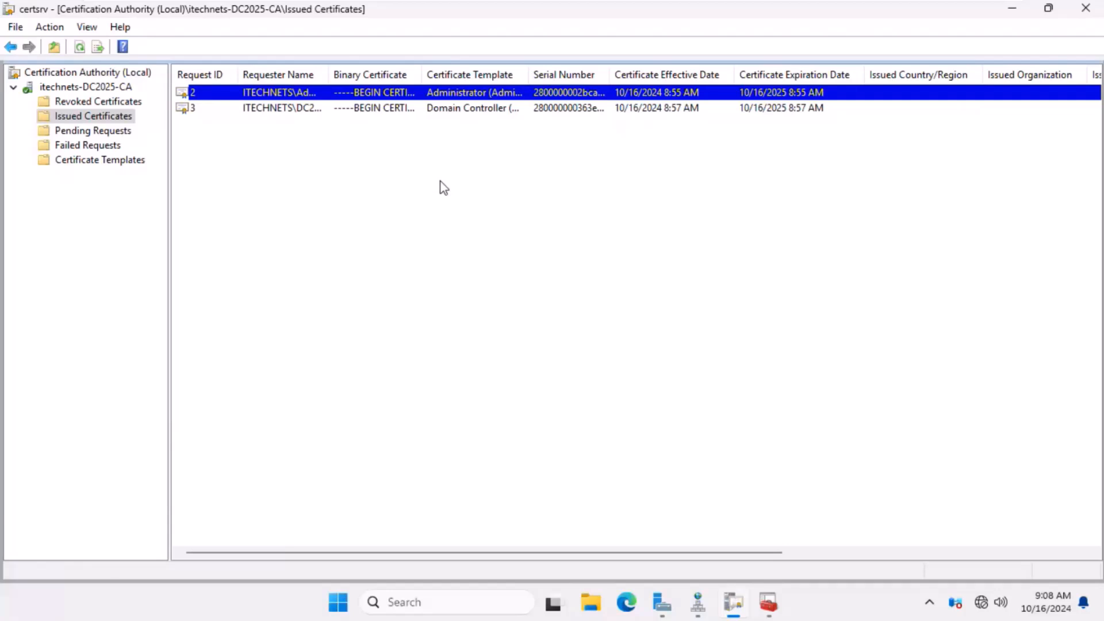
pyautogui.click(453, 113)
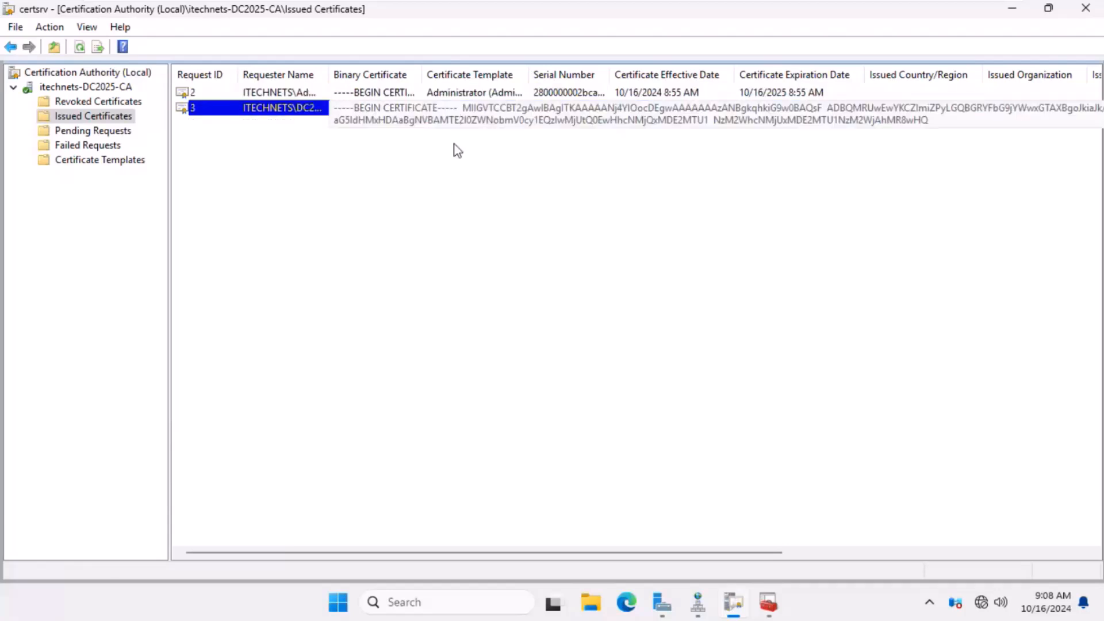
pyautogui.click(273, 94)
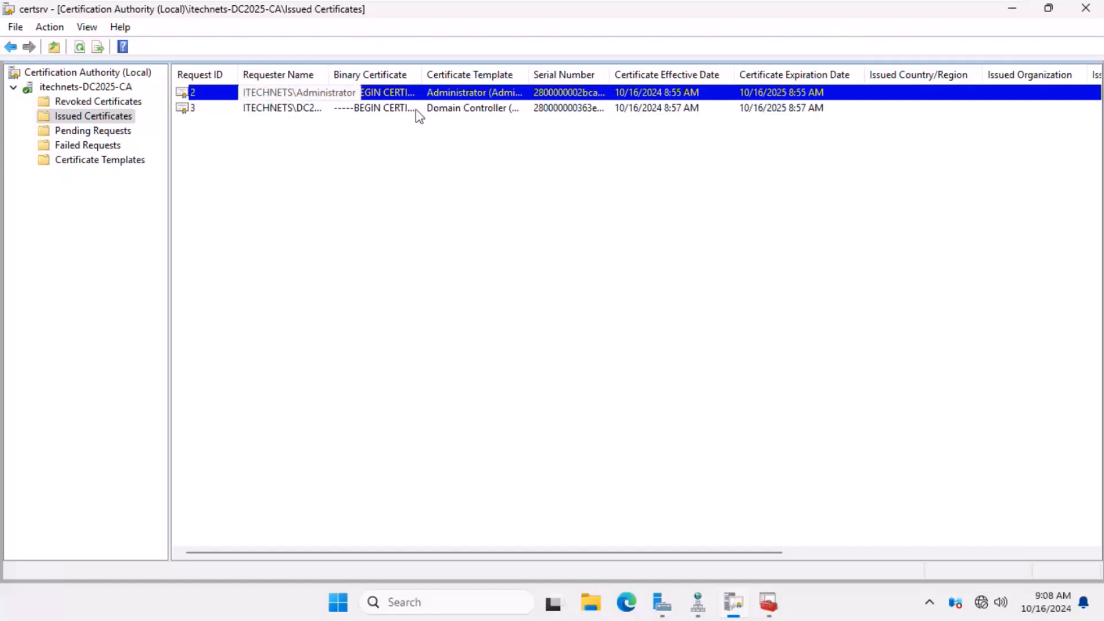
pyautogui.click(434, 109)
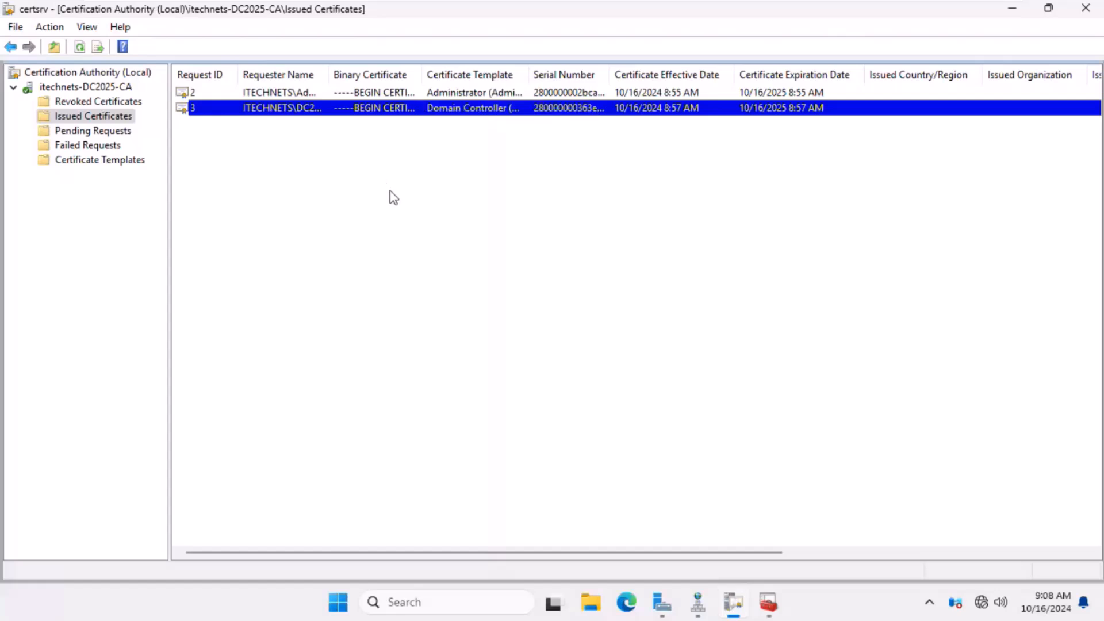
# - In the MMC console, add the Certificates snap-in for the computer account, managing the local computer
pyautogui.moveTo(661, 606)
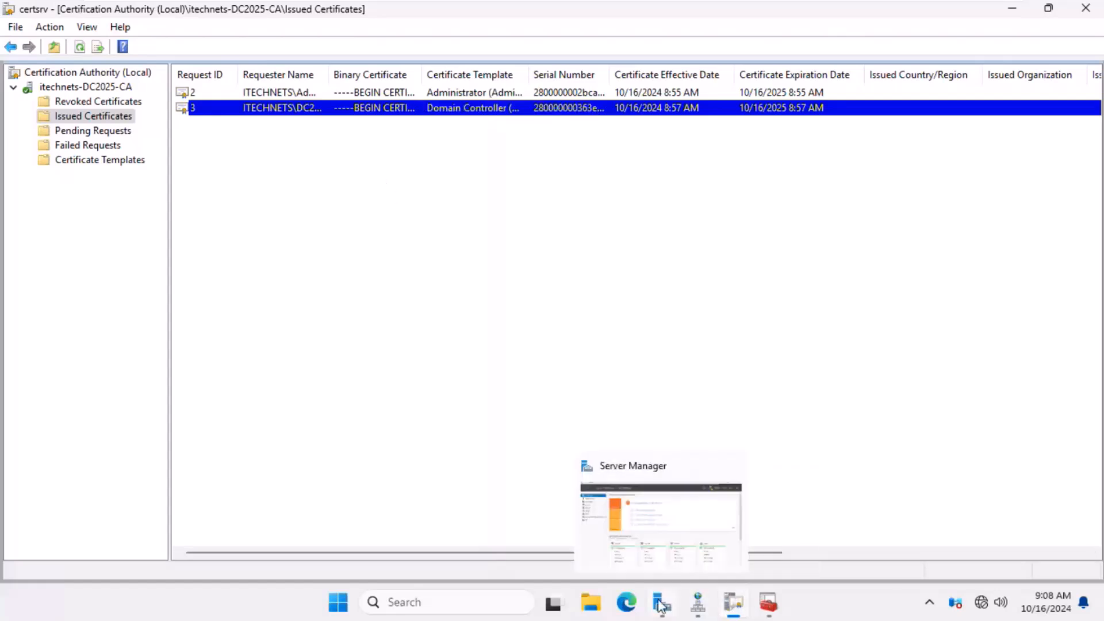
pyautogui.click(761, 604)
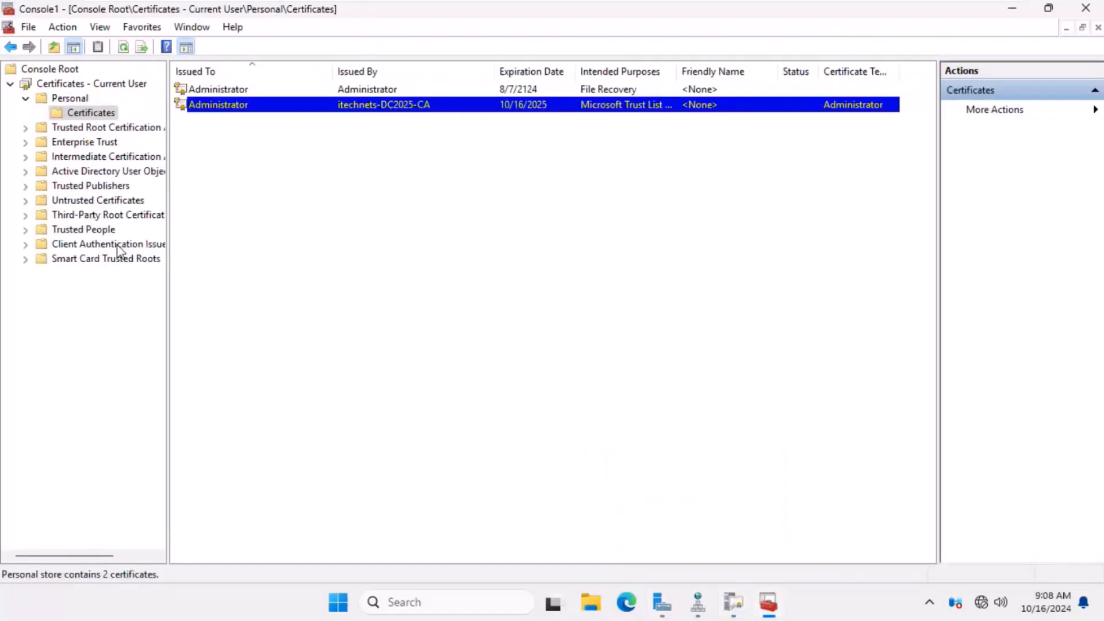
pyautogui.click(28, 27)
pyautogui.click(58, 127)
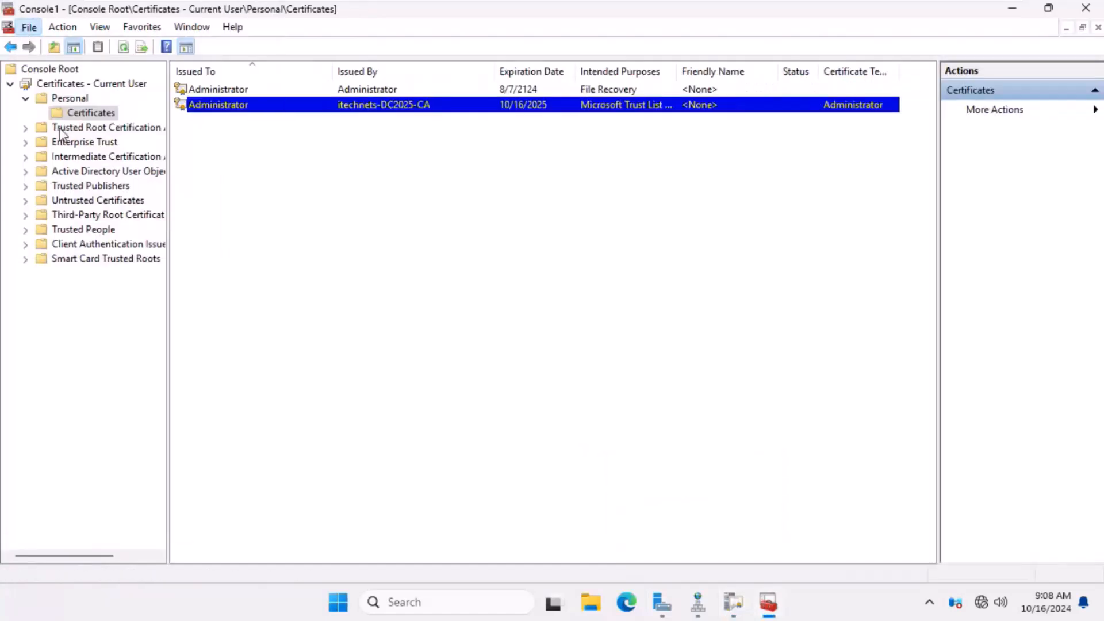
pyautogui.click(290, 305)
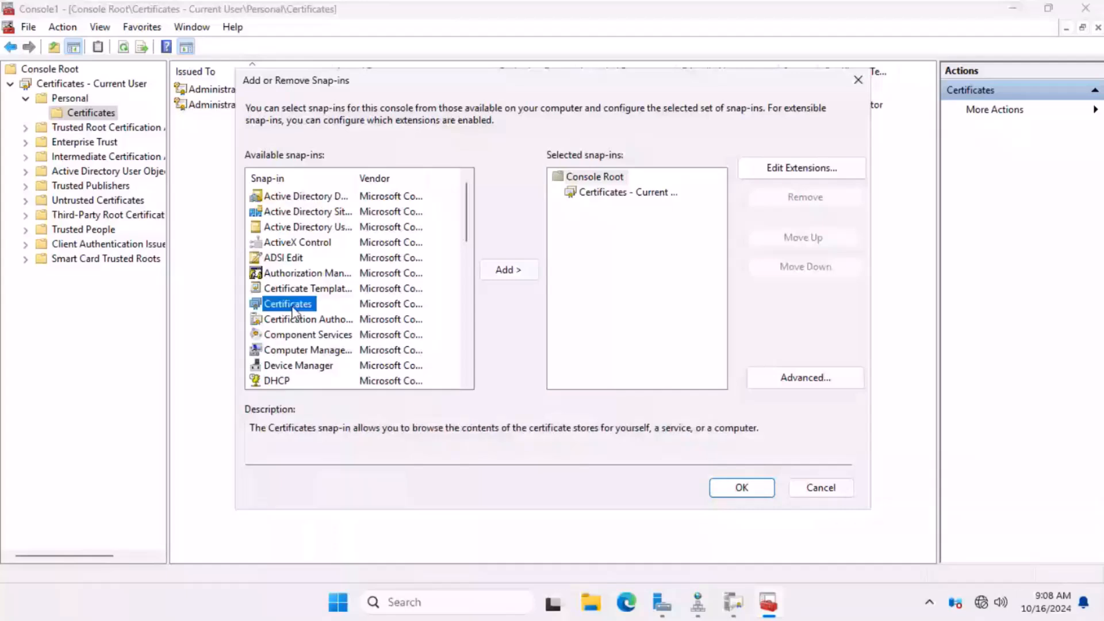
pyautogui.doubleClick(290, 305)
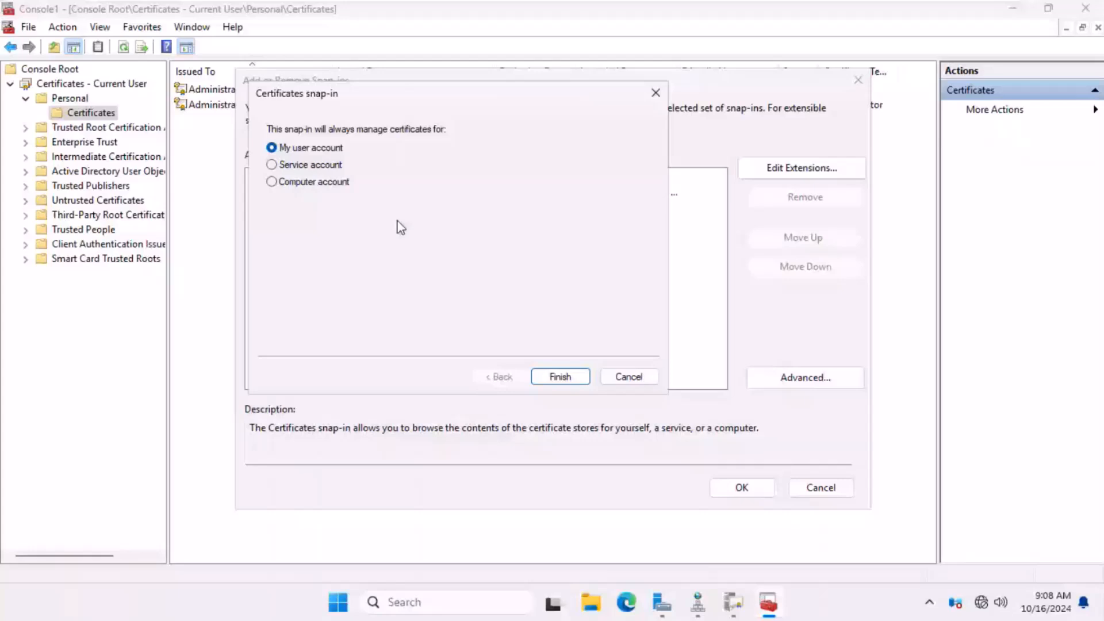
pyautogui.click(271, 181)
pyautogui.click(558, 377)
pyautogui.press('Return')
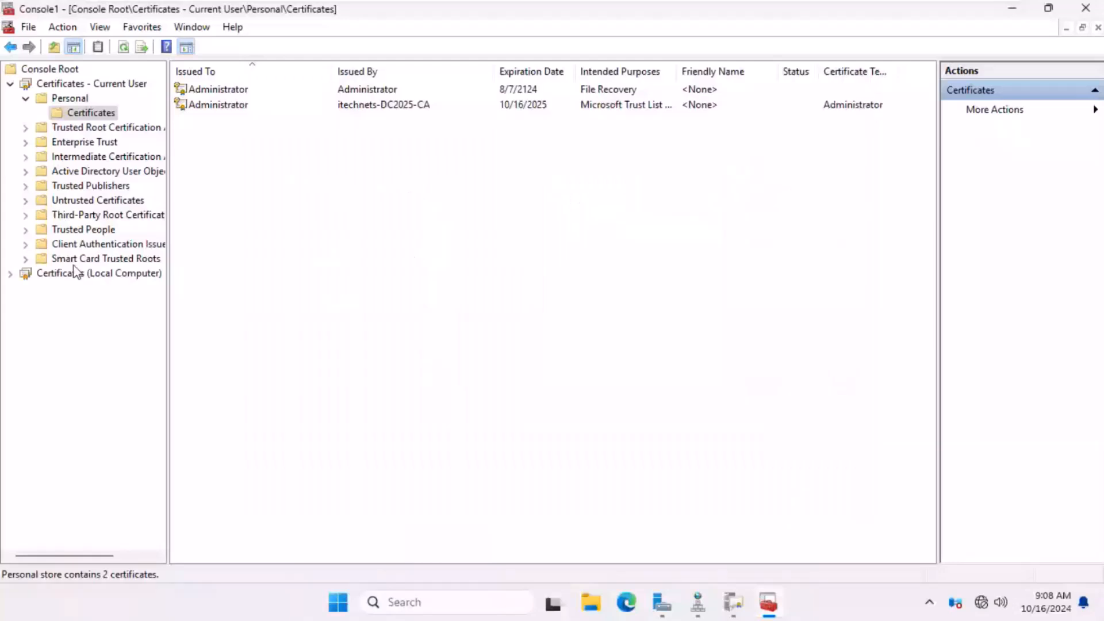
# - Expand Certificates (Local Computer) and open the Certificates folder in its Personal store
pyautogui.click(75, 272)
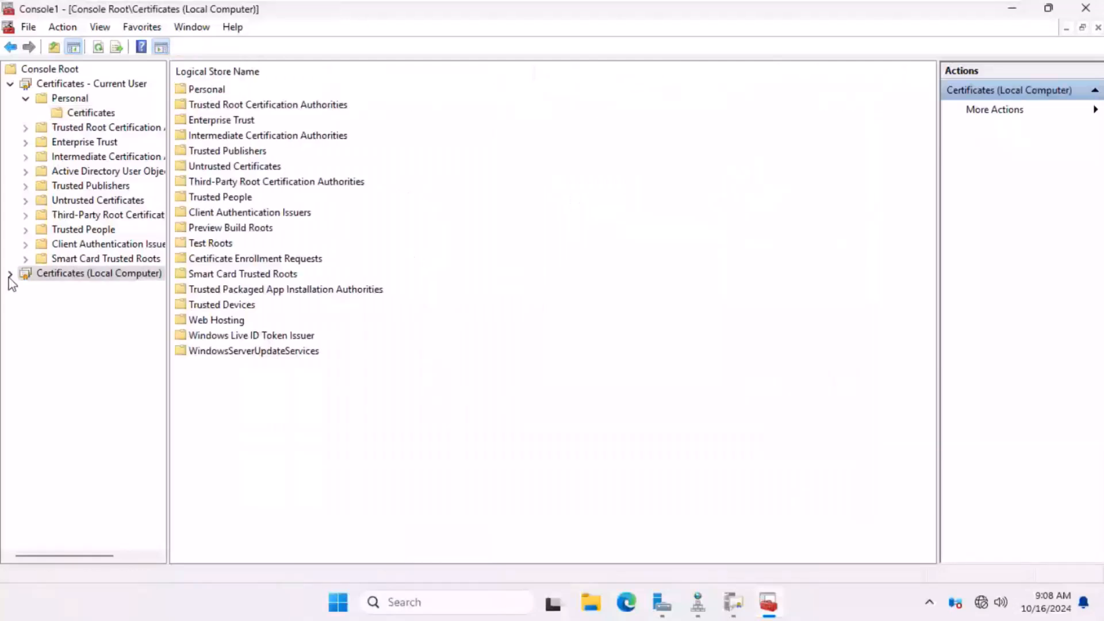
pyautogui.click(9, 274)
pyautogui.click(64, 290)
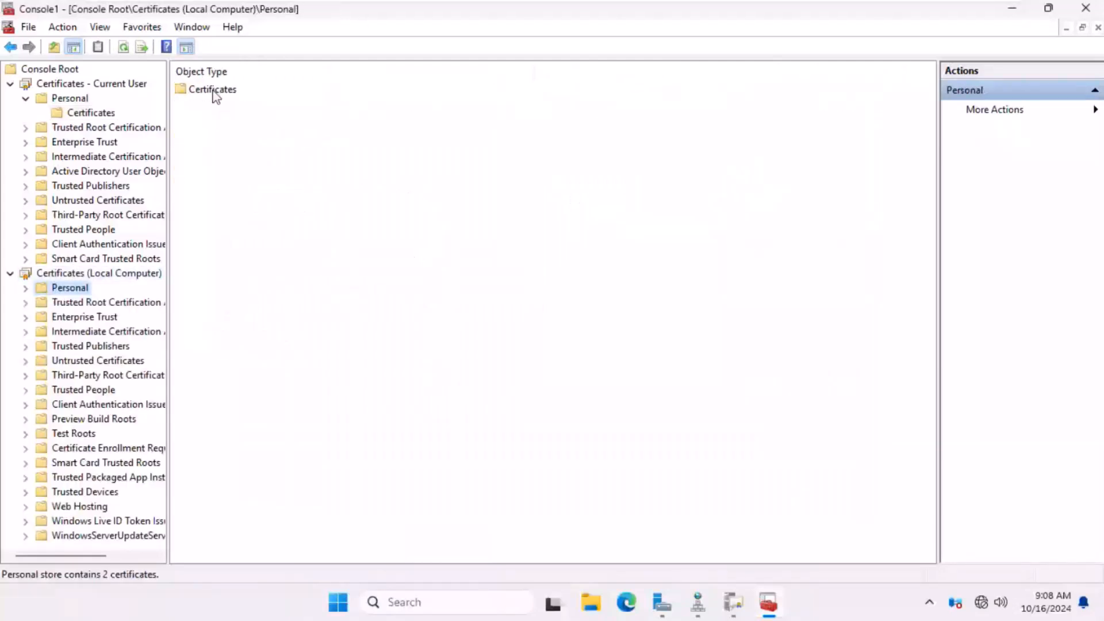
pyautogui.doubleClick(211, 90)
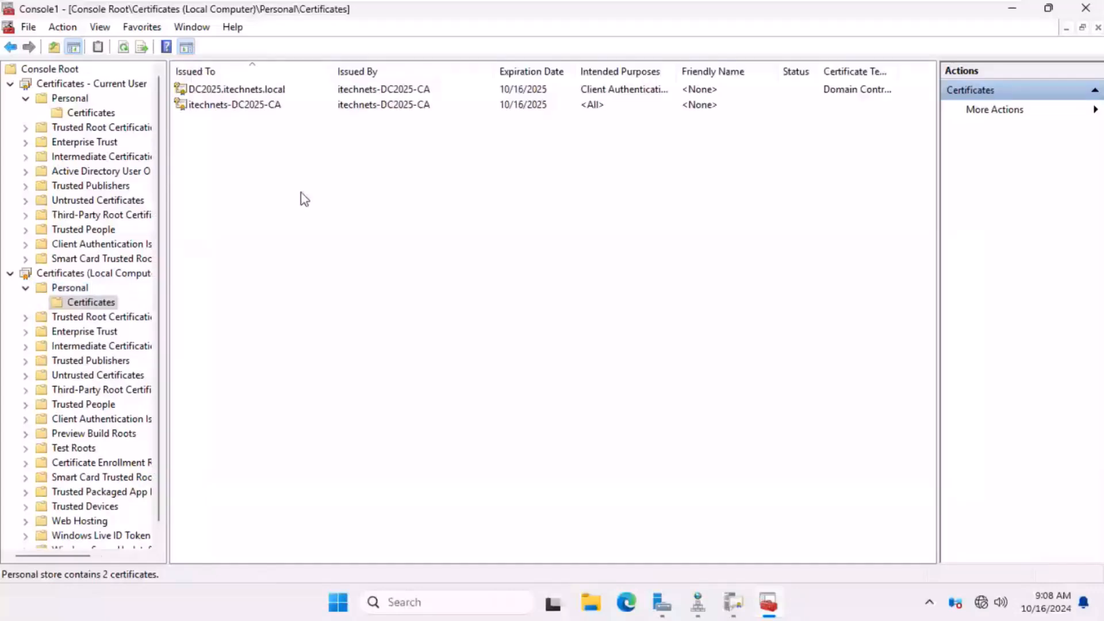
# - Examine the general information of the itechnets-DC2025-CA and DC2025.itechnets.local certificates, closing each one
pyautogui.doubleClick(234, 104)
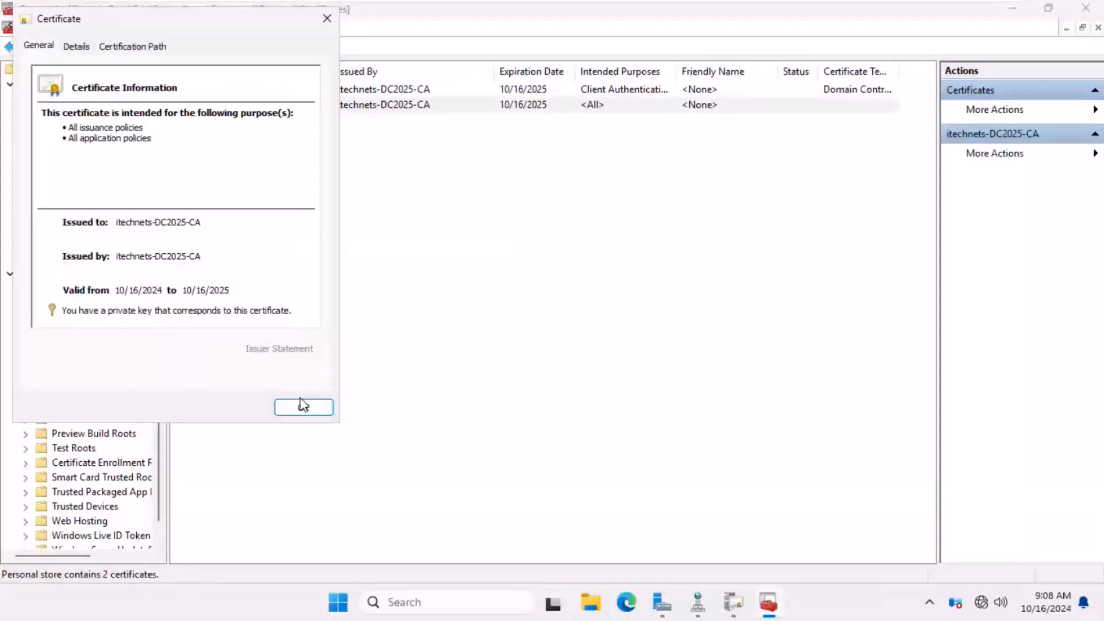
pyautogui.click(303, 409)
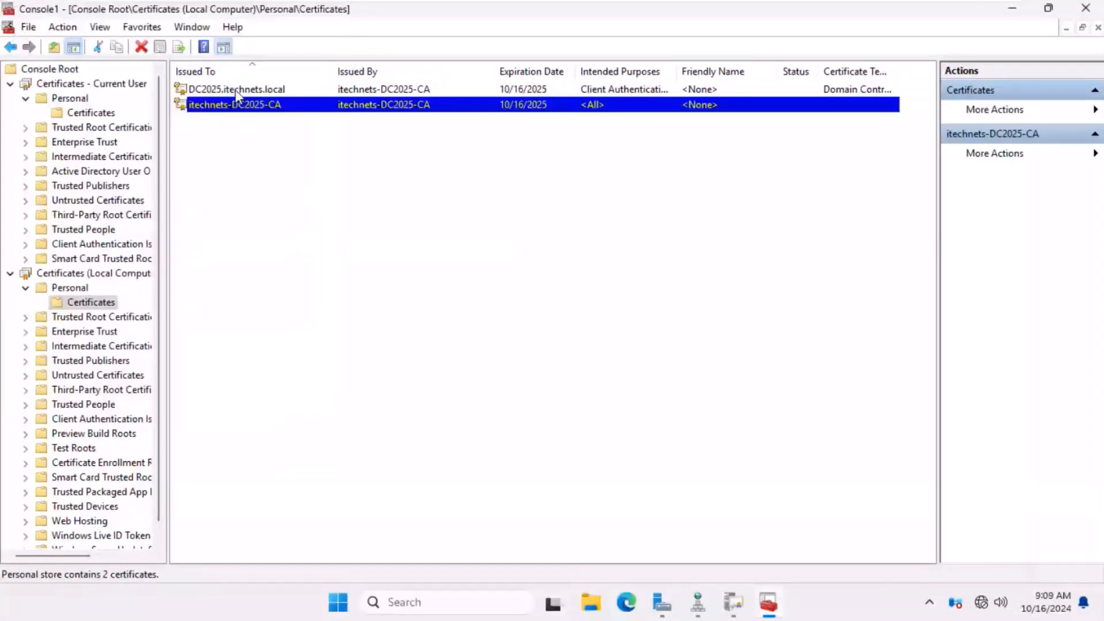
pyautogui.doubleClick(236, 90)
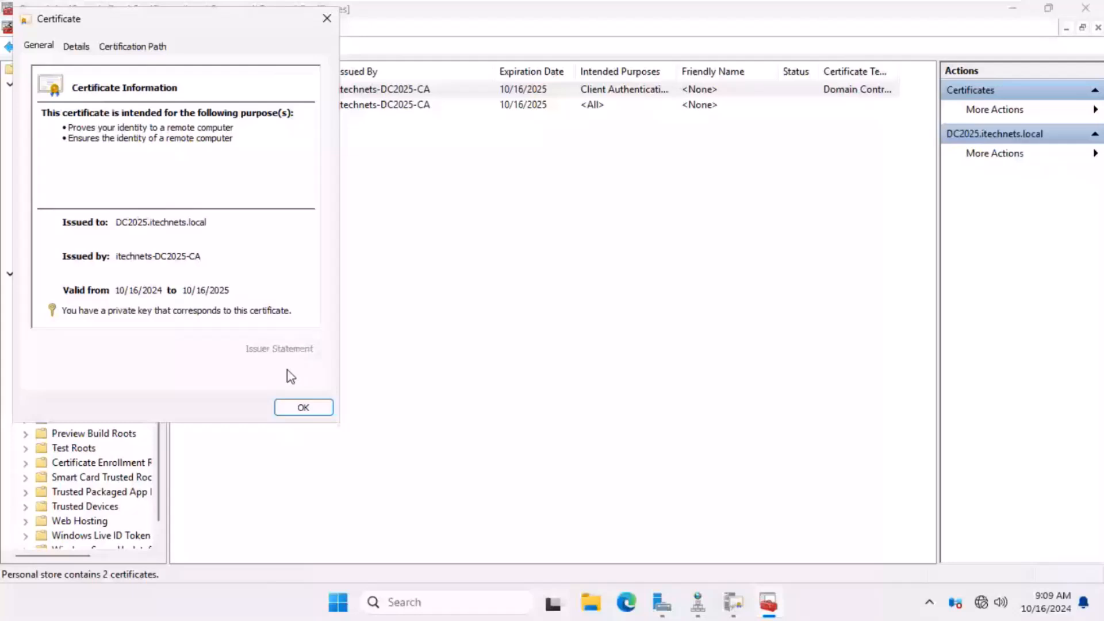
pyautogui.click(303, 407)
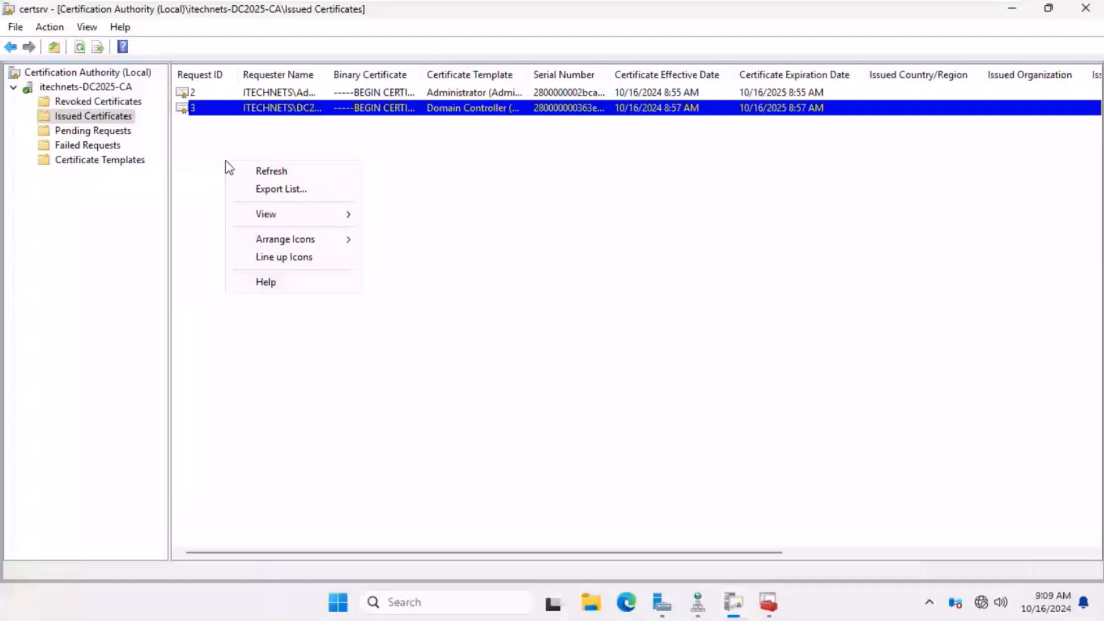
# - Leave the Certification Authority console and view the available actions for the last user in the IT organizational unit of Active Directory Users and Computers
pyautogui.click(449, 161)
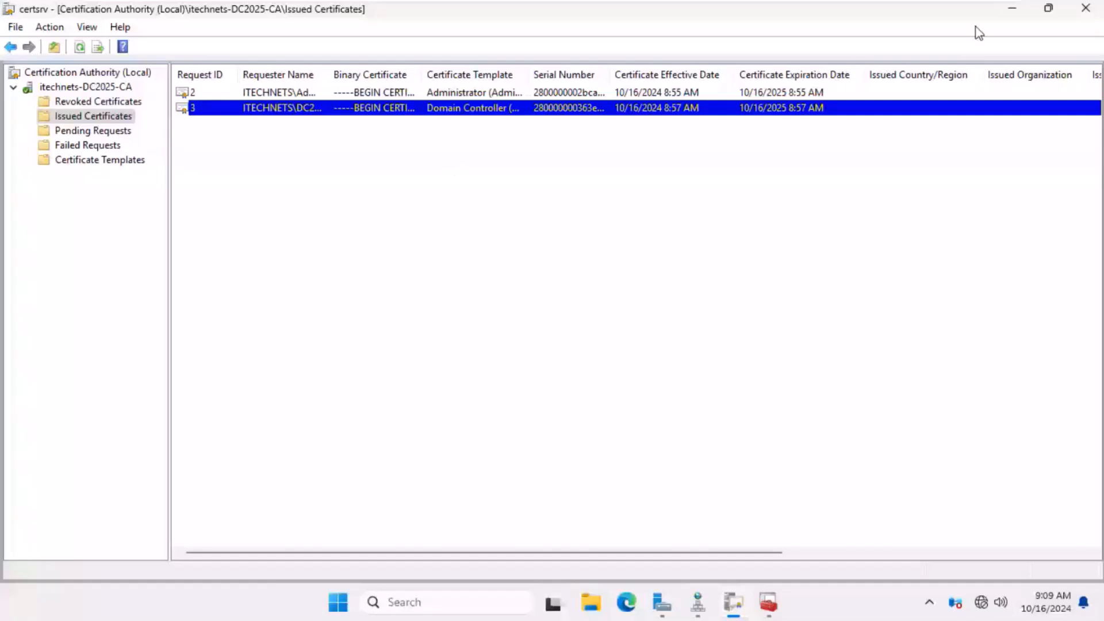
pyautogui.click(1014, 10)
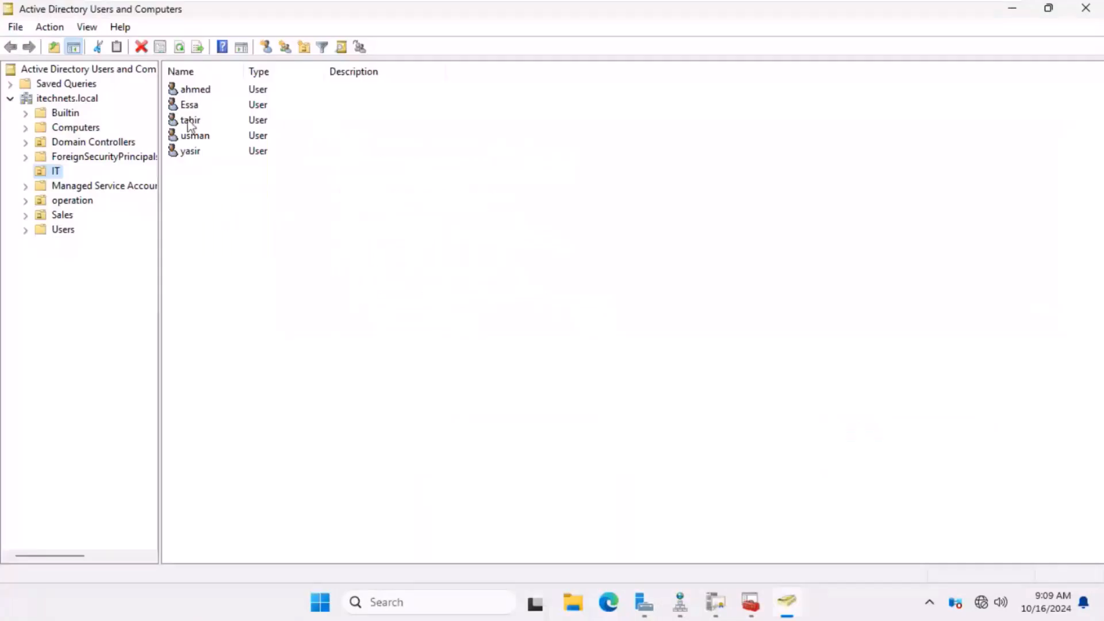
pyautogui.rightClick(189, 157)
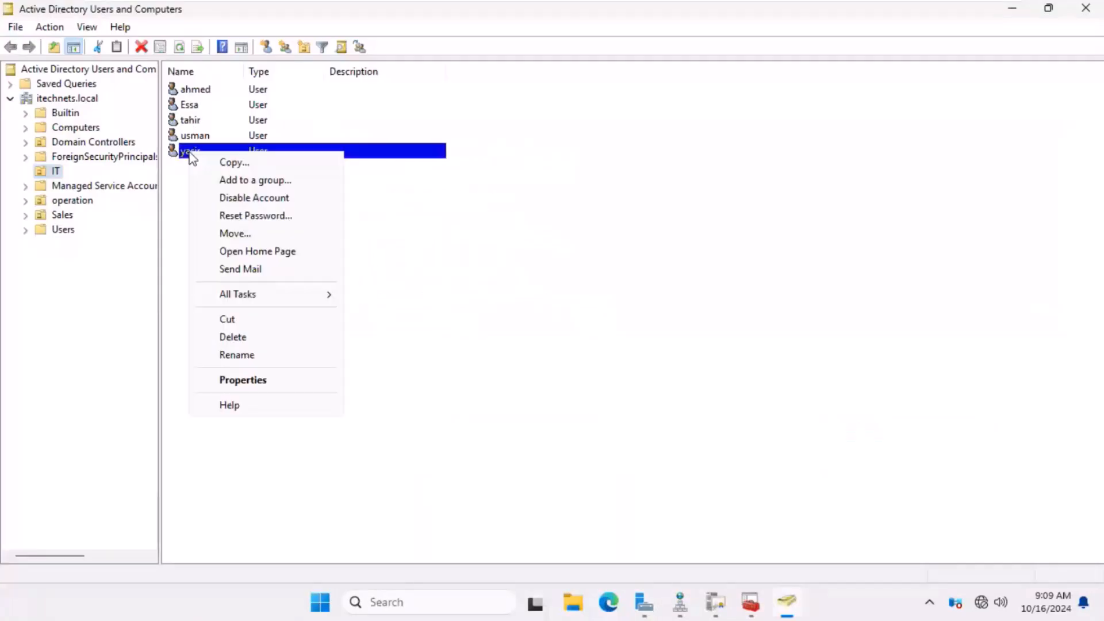
pyautogui.click(215, 165)
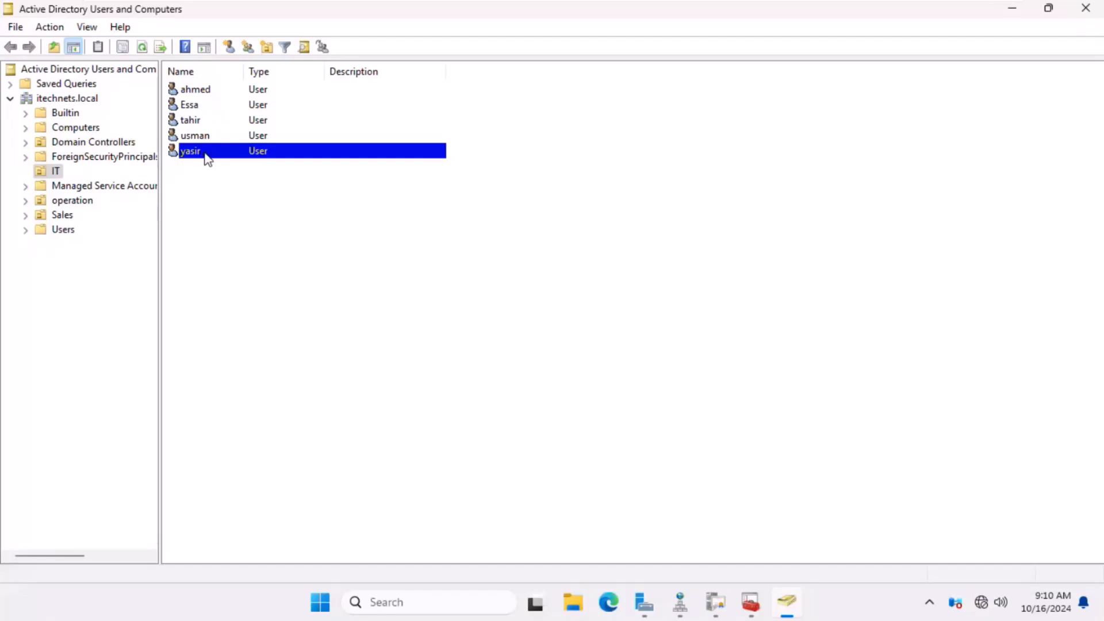
# - Open Microsoft Edge maximized, browse to 192.168.10.1, and dismiss the prompt to restore pages
pyautogui.click(610, 603)
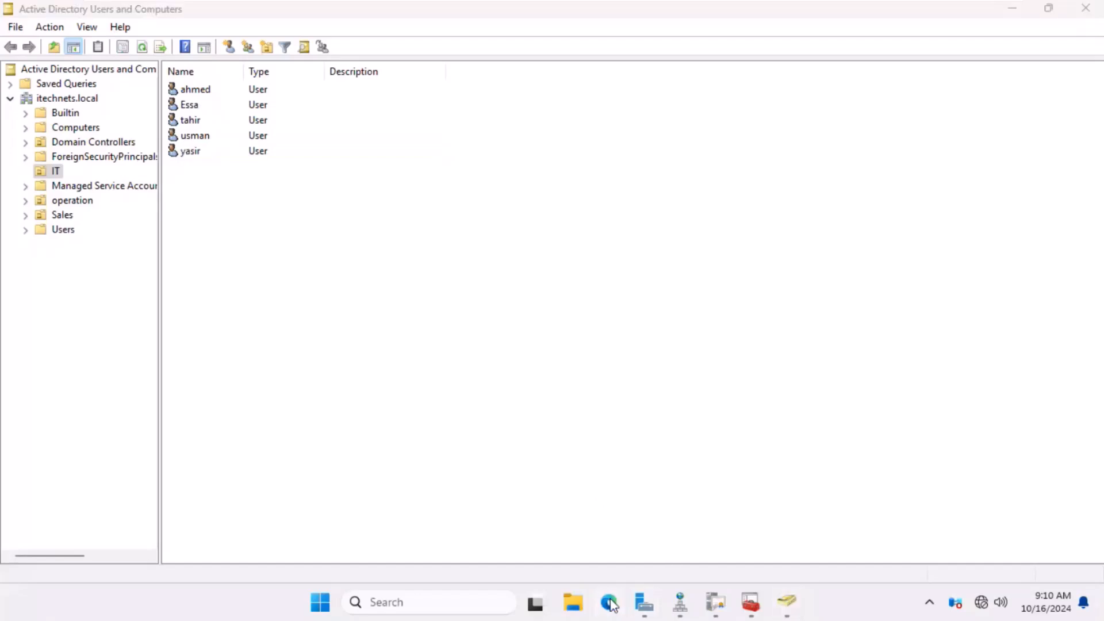
pyautogui.click(646, 610)
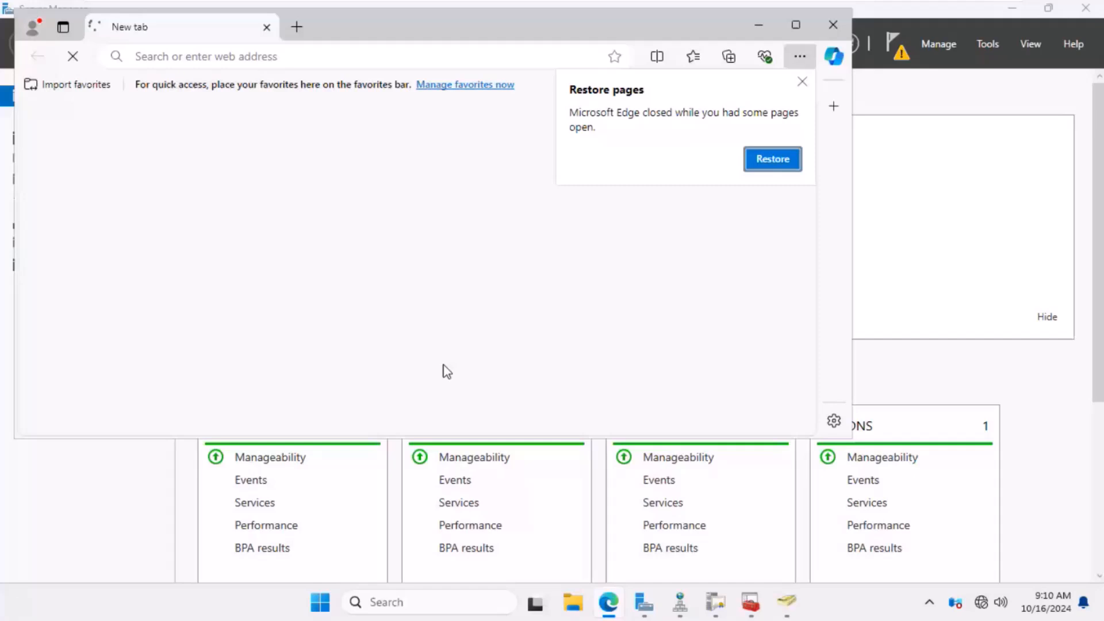
pyautogui.click(796, 25)
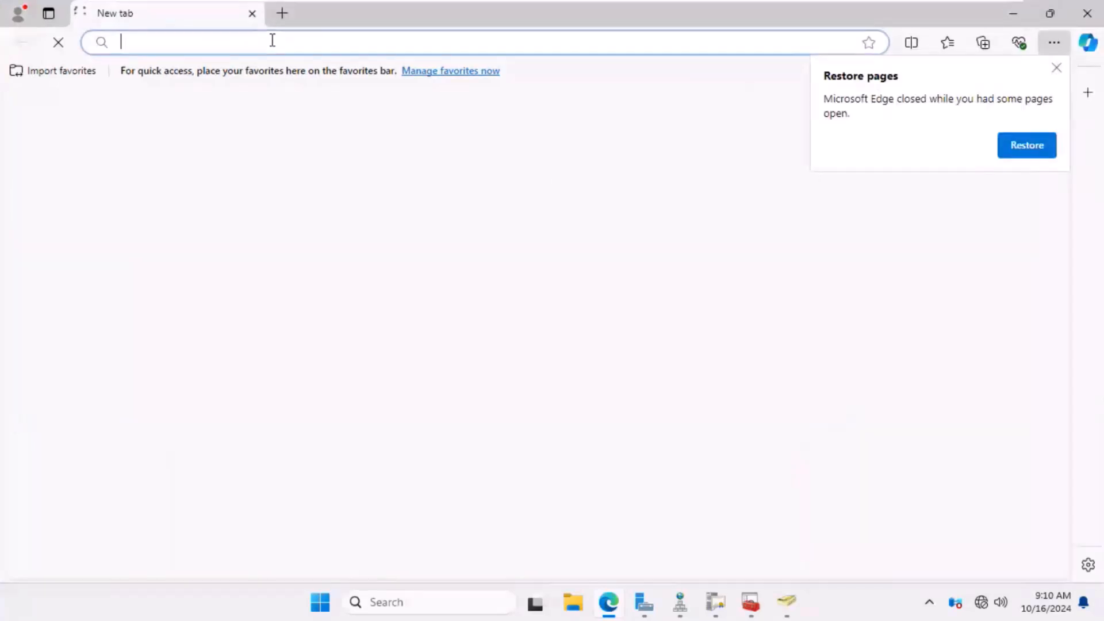
pyautogui.write('192.1')
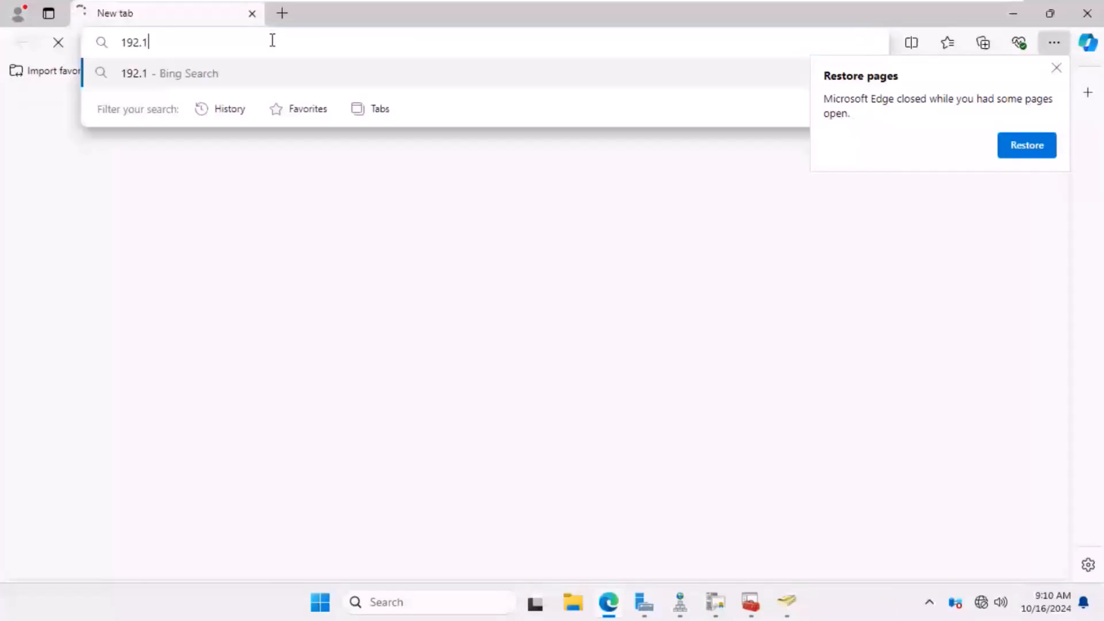
pyautogui.write('68.10.1')
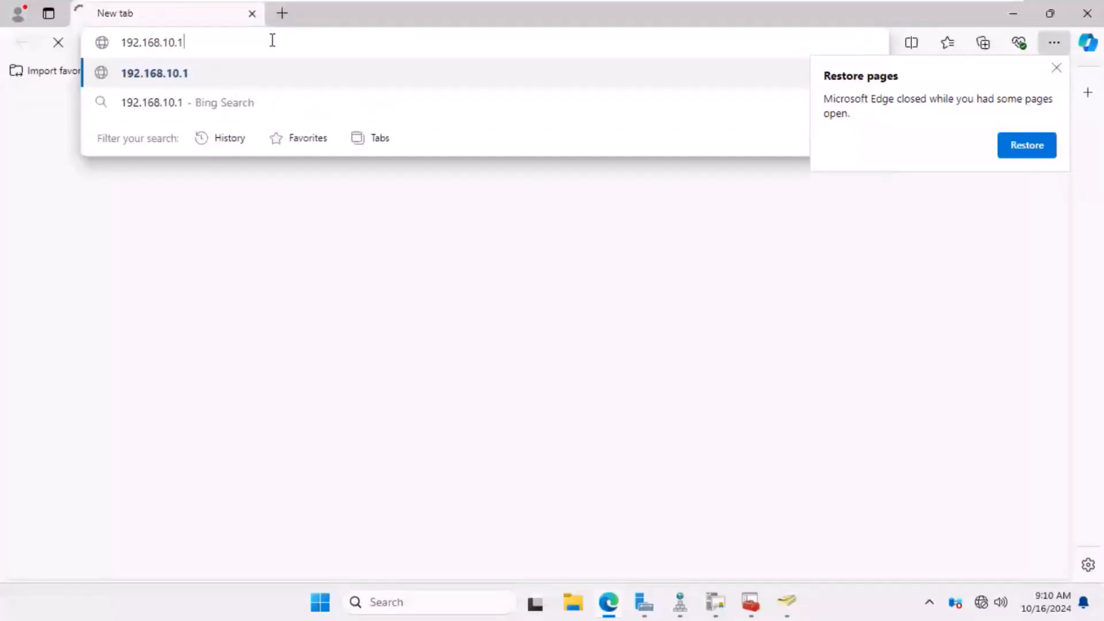
pyautogui.press('Return')
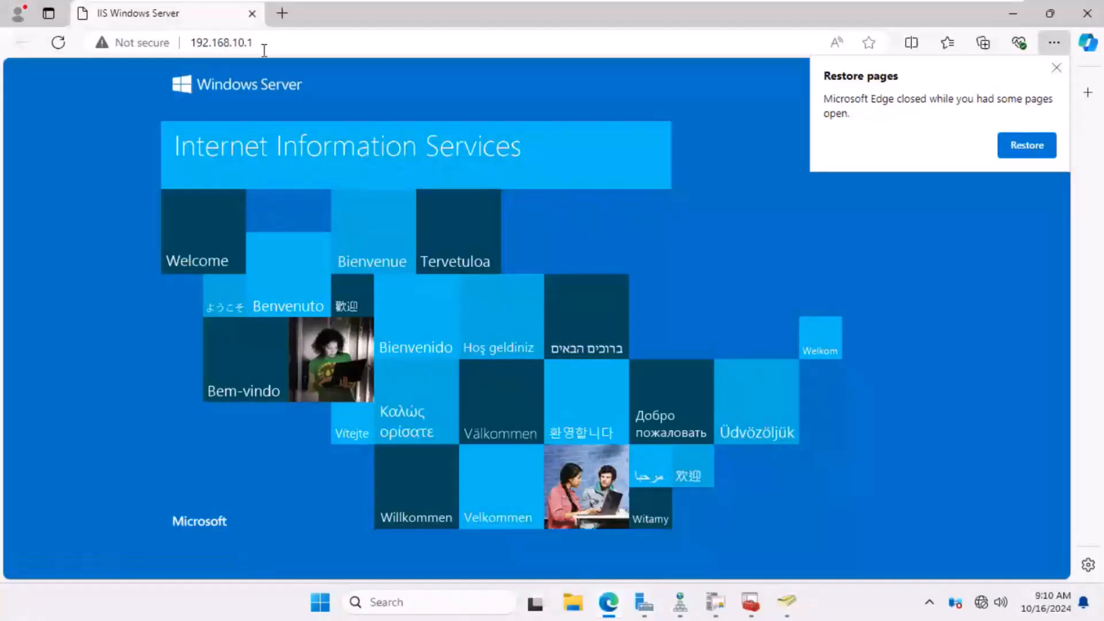
pyautogui.click(1061, 71)
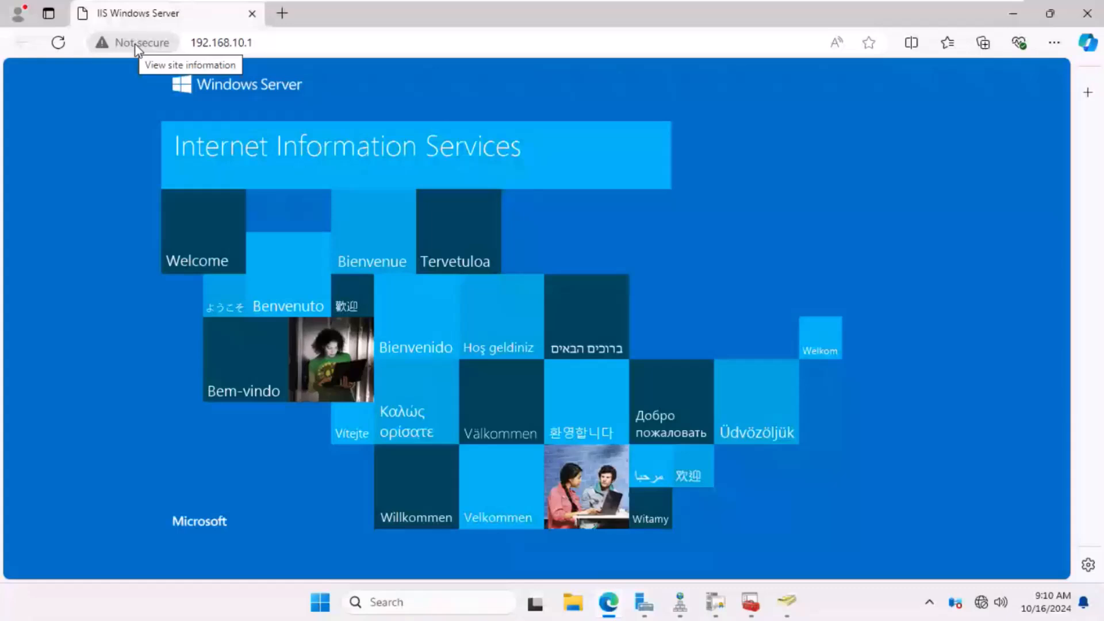
# - Leave the browser and check the group memberships of the fourth user in the IT organizational unit, closing the properties without changes
pyautogui.click(1006, 8)
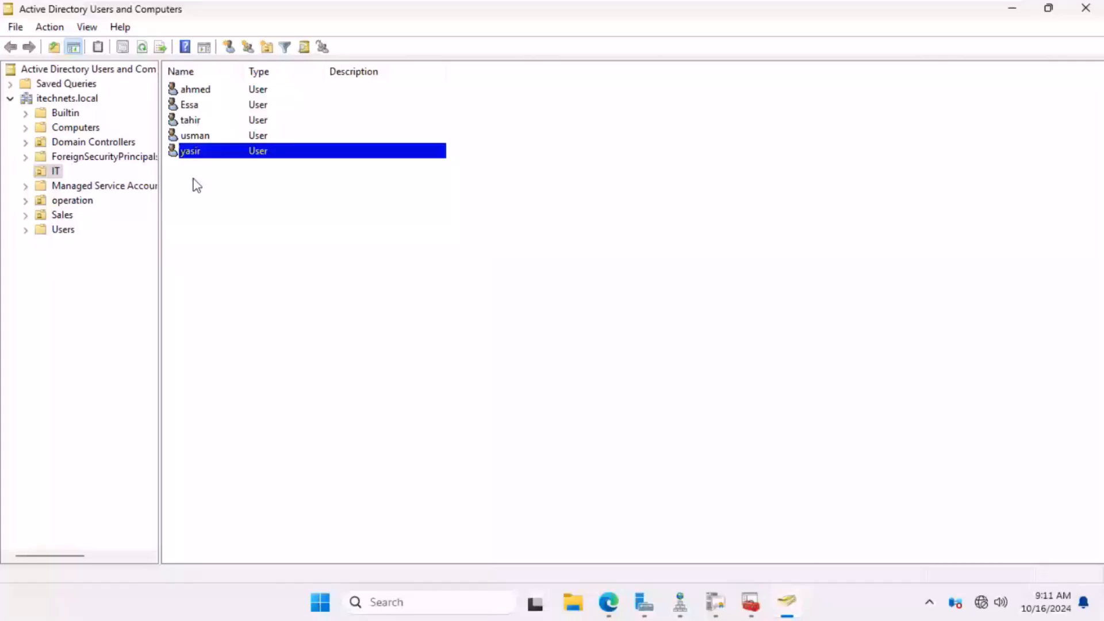
pyautogui.press('Up')
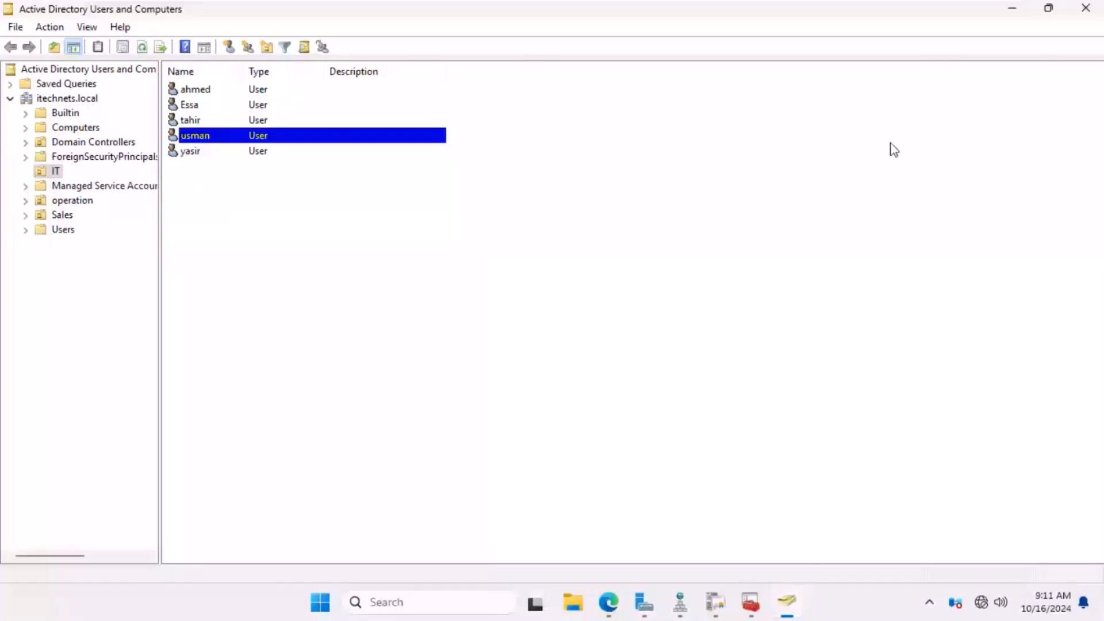
pyautogui.doubleClick(194, 138)
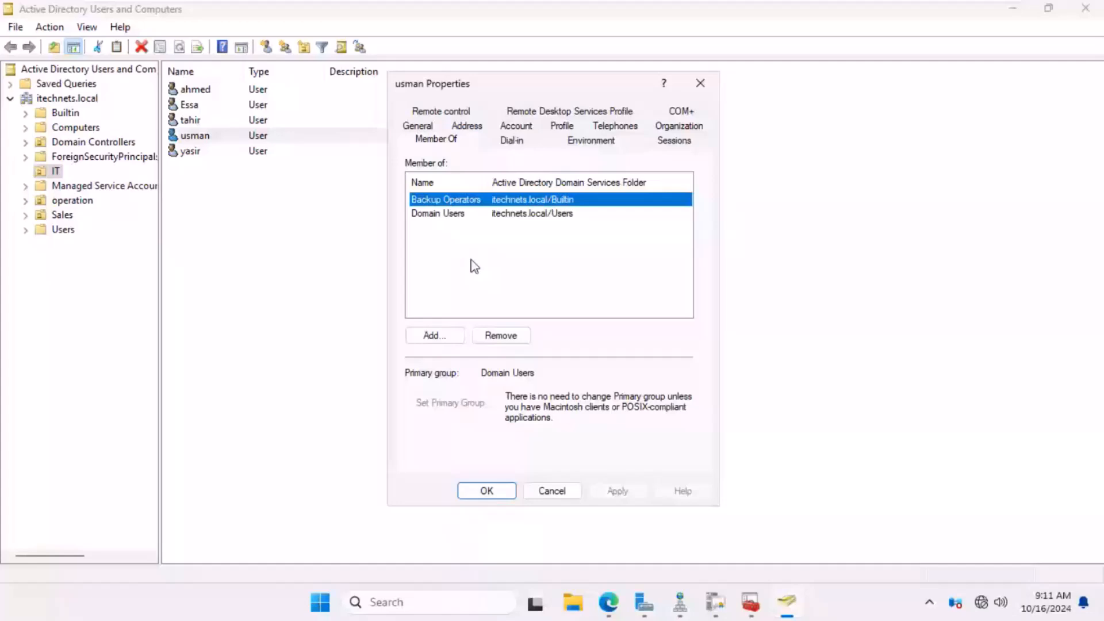
pyautogui.click(552, 492)
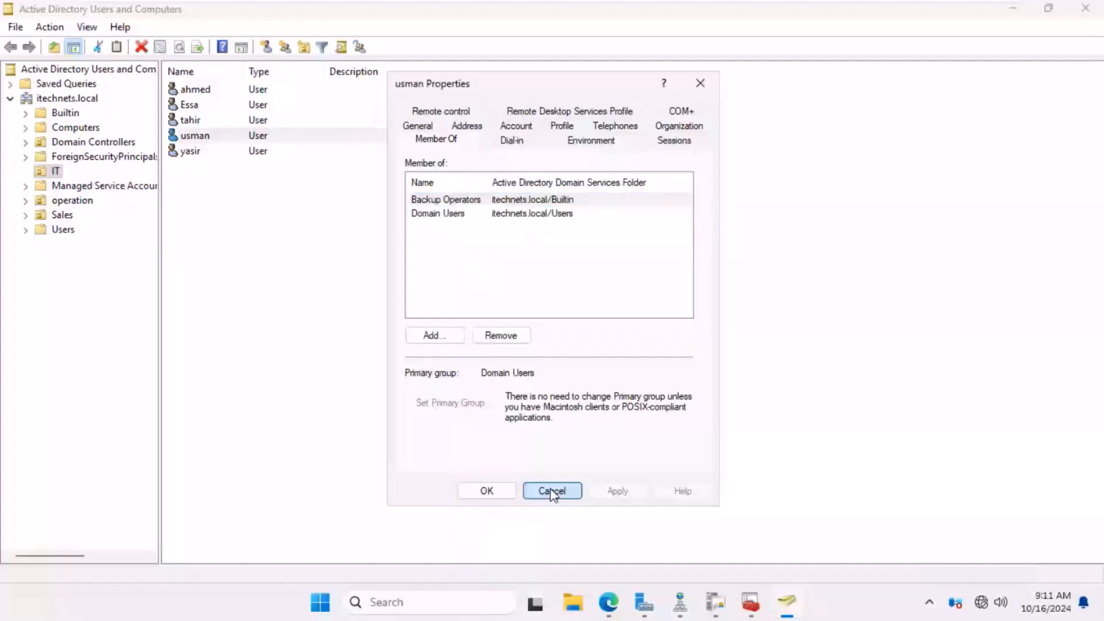
pyautogui.click(552, 491)
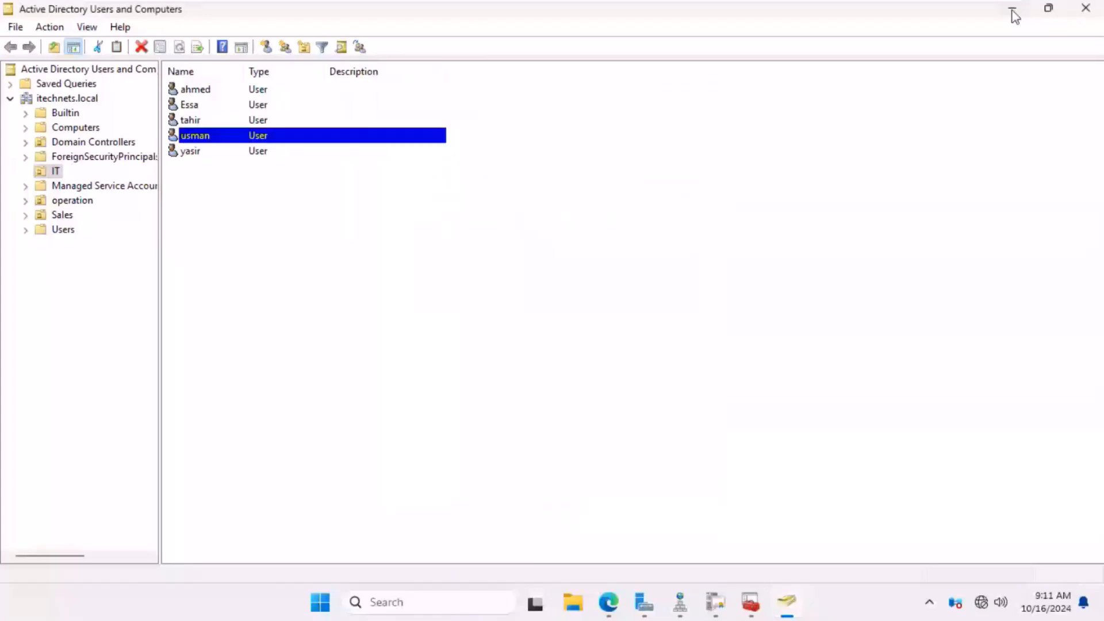
# - Sign out of the current Windows session and bring up the sign-in screen
pyautogui.hotkey('ctrl', 'alt', 'Delete')
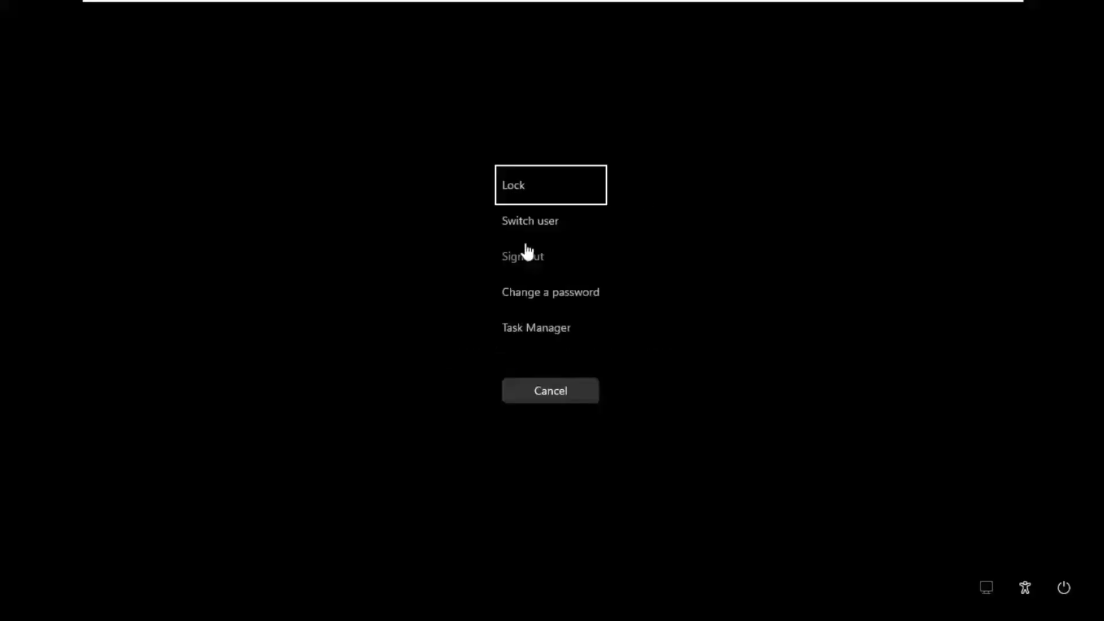
pyautogui.click(525, 256)
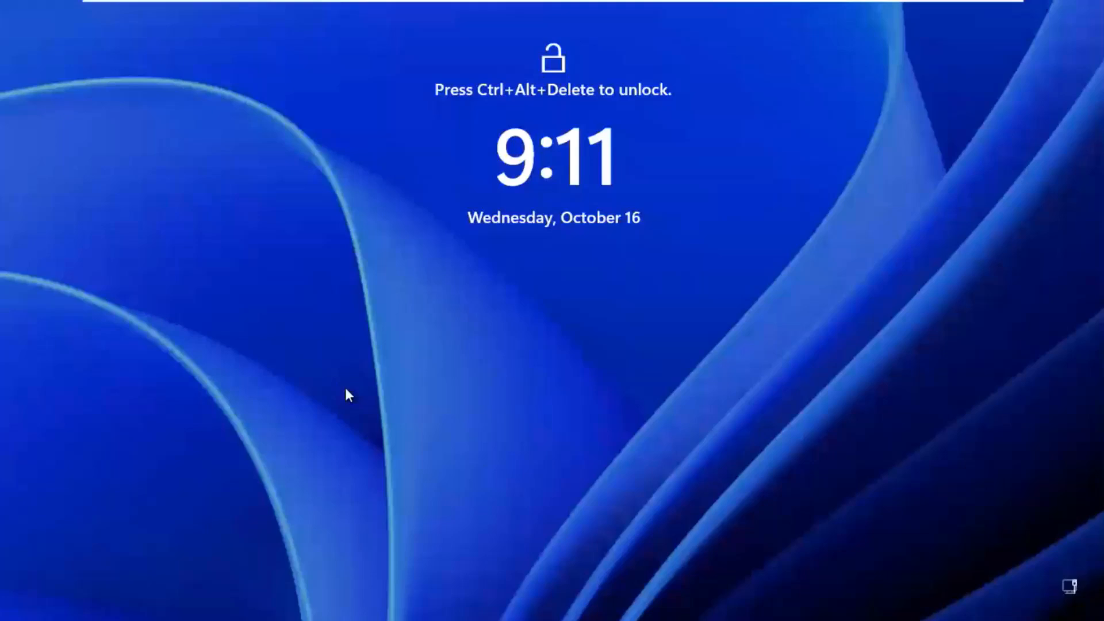
pyautogui.hotkey('ctrl', 'alt', 'Delete')
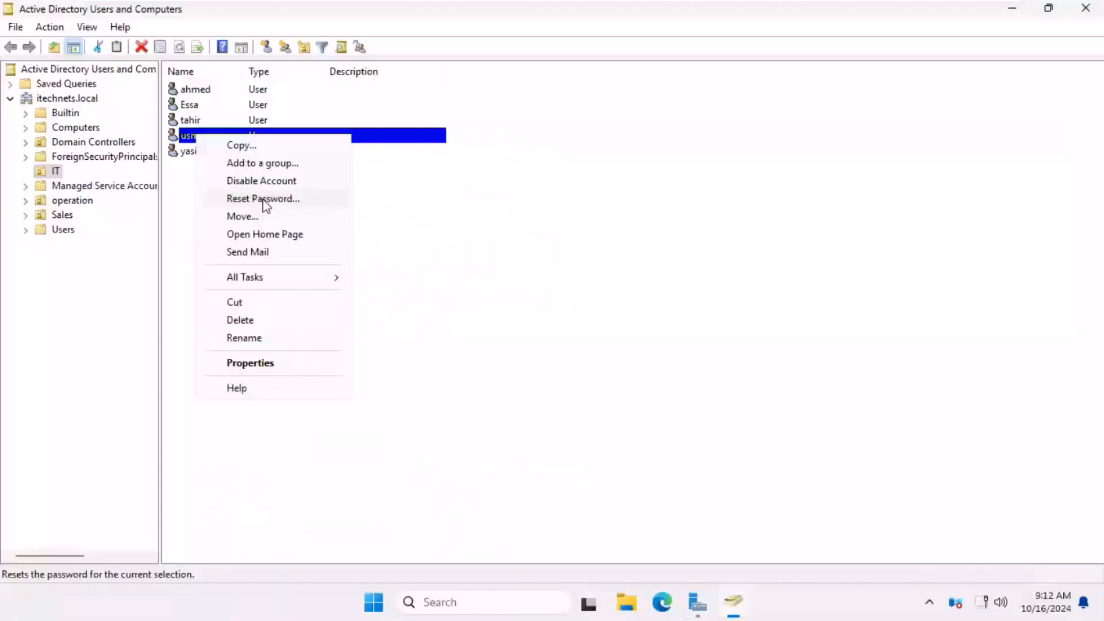
# - Reset the password of the fourth user in the IT organizational unit, entering and confirming the new password without requiring a change at next logon
pyautogui.click(262, 198)
pyautogui.write('•••••')
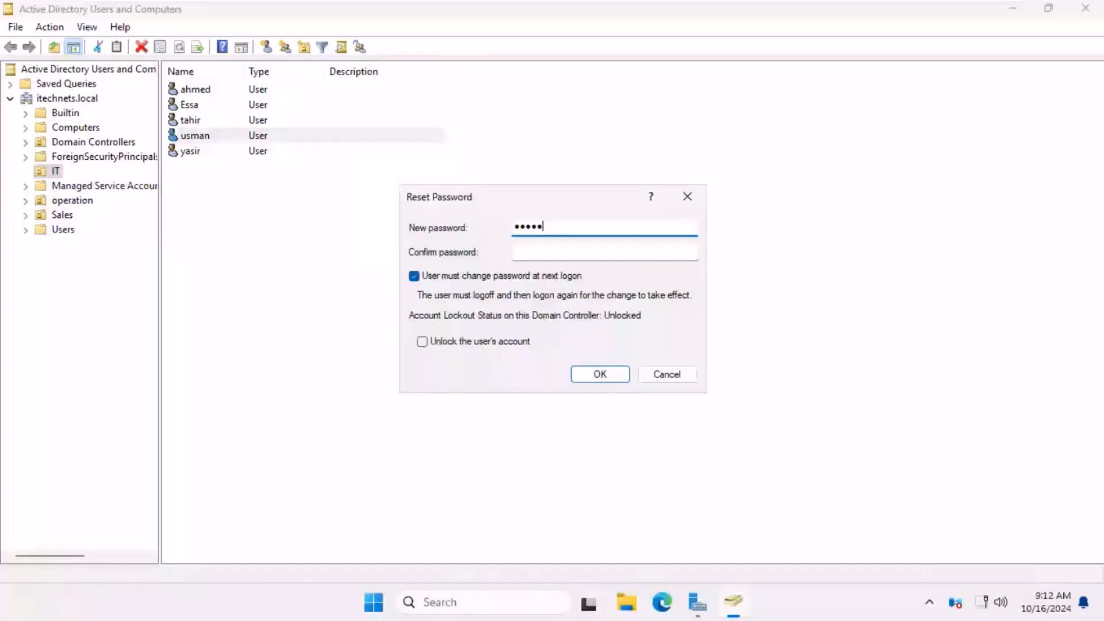
pyautogui.write('••••')
pyautogui.press('Tab')
pyautogui.write('•••••••••')
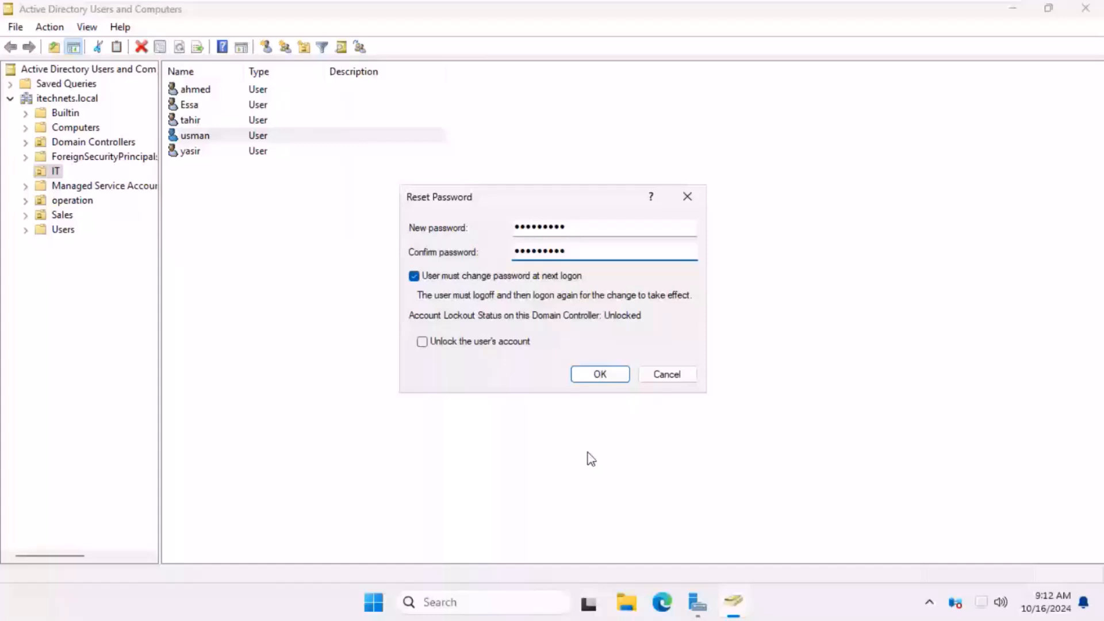
pyautogui.press('Tab')
pyautogui.press('space')
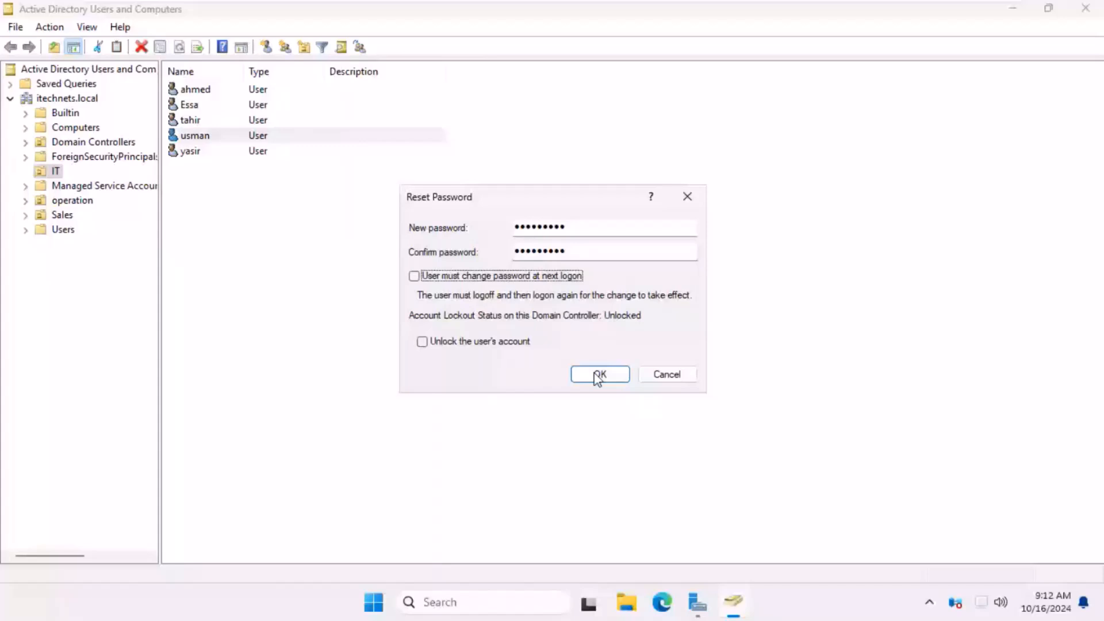
pyautogui.click(598, 375)
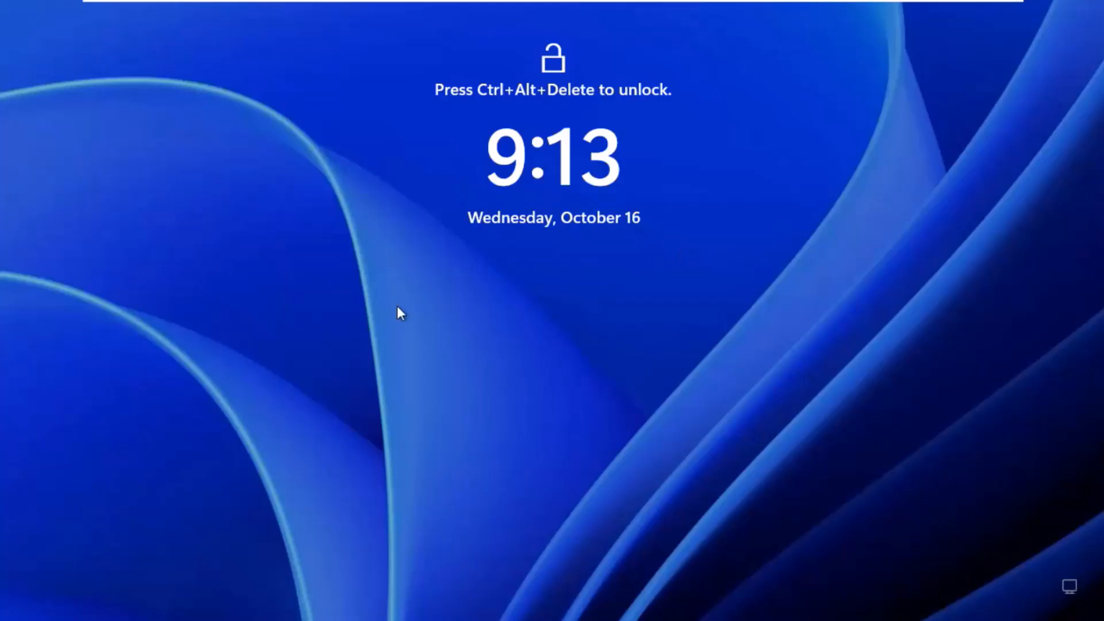
# - Sign in to Windows as another user in the itechnets domain, entering the IT user's account name and password
pyautogui.hotkey('ctrl', 'alt', 'Delete')
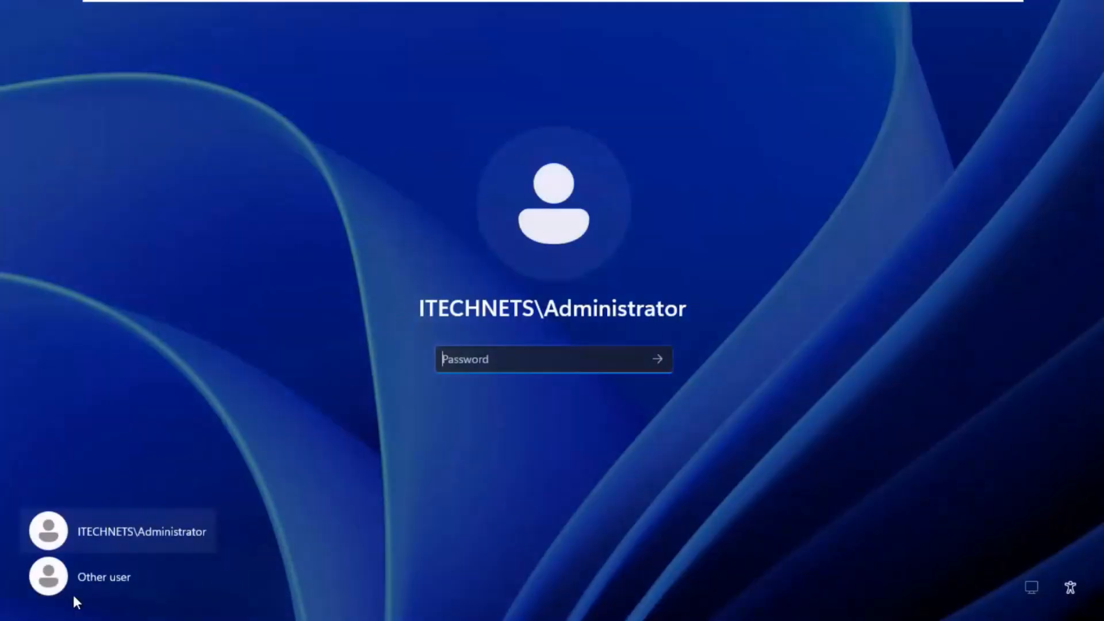
pyautogui.click(92, 576)
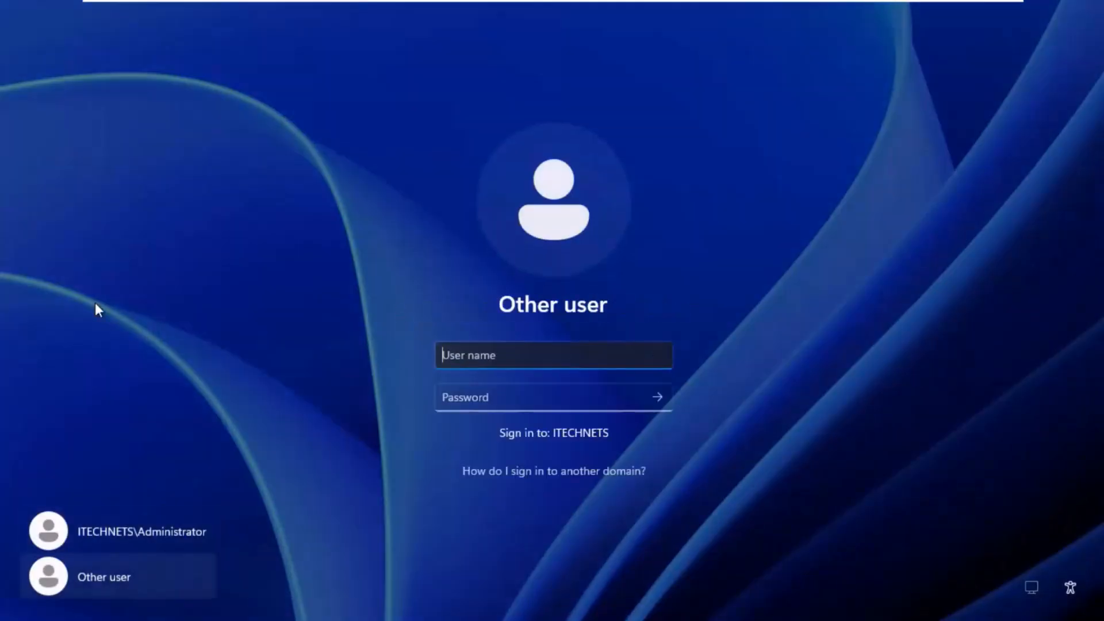
pyautogui.write('itechnets\\usman')
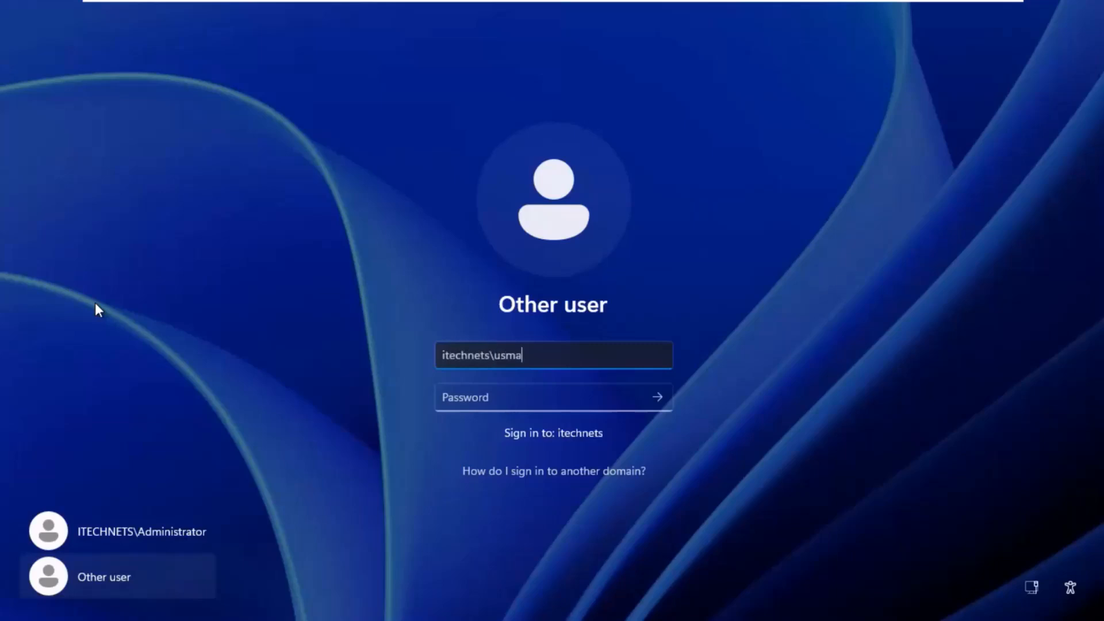
pyautogui.press('Tab')
pyautogui.write('••••••••••')
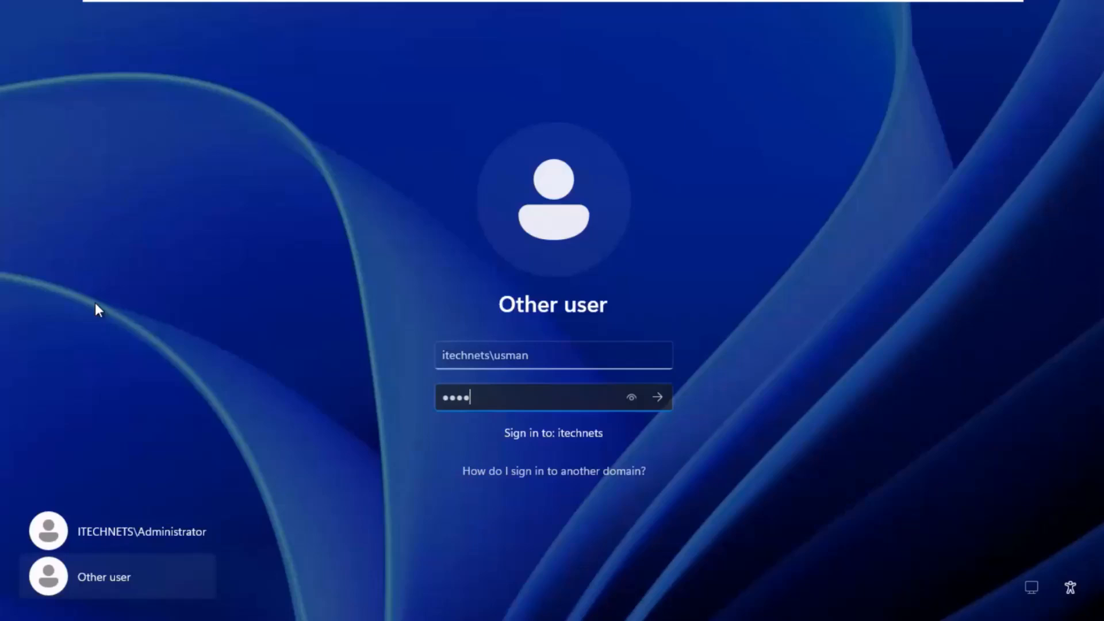
pyautogui.press('Return')
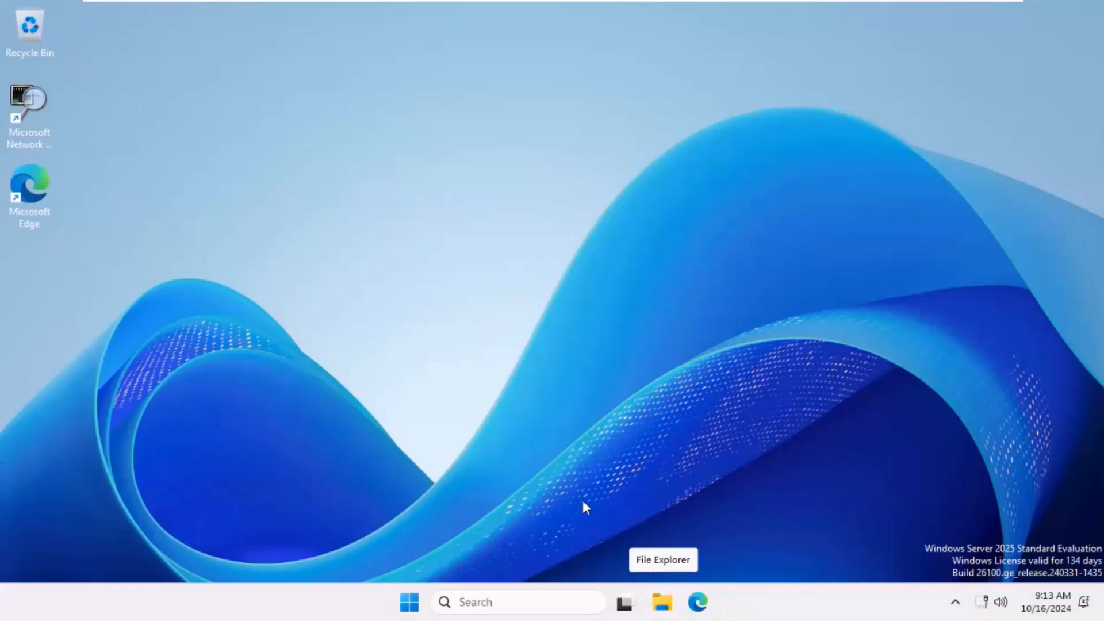
# - Create a new folder on the desktop with the default name and add a text document named file1 inside it
pyautogui.rightClick(16, 283)
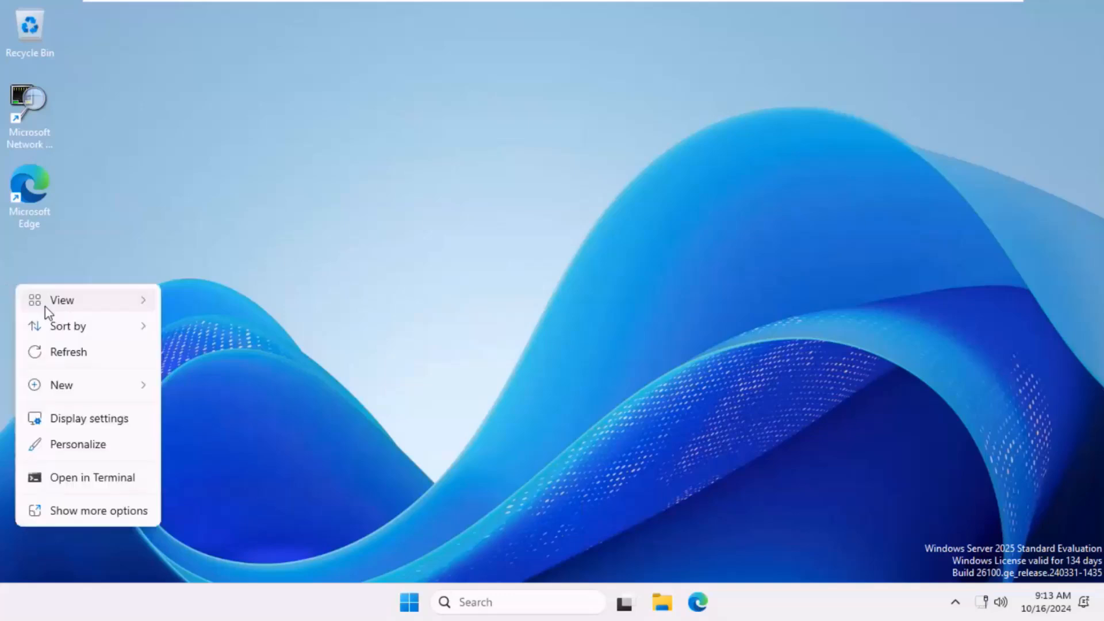
pyautogui.moveTo(127, 392)
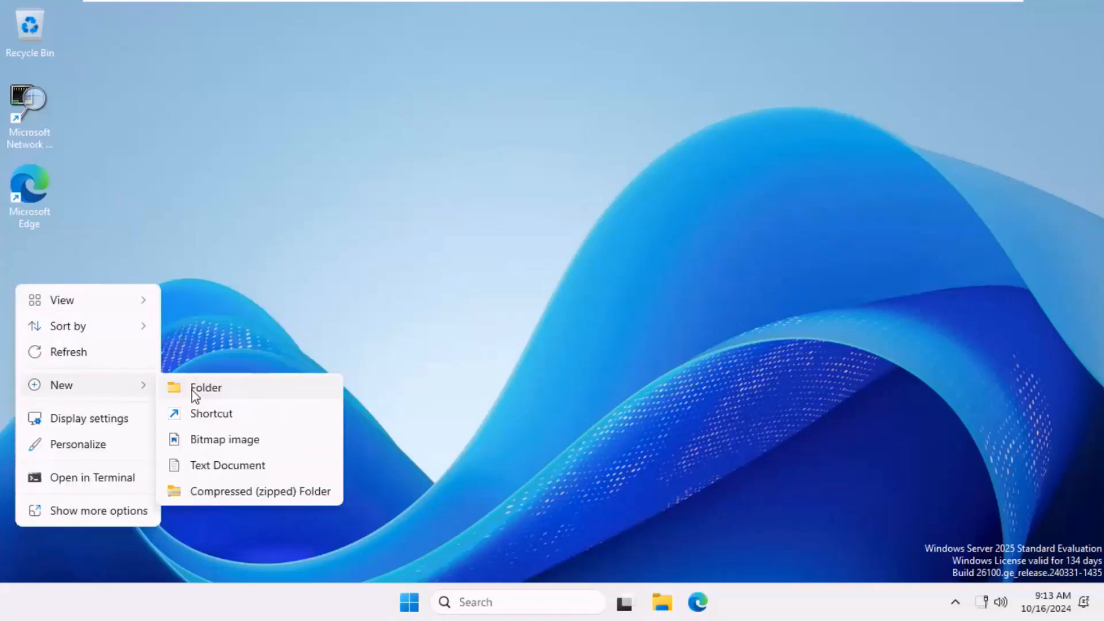
pyautogui.click(192, 387)
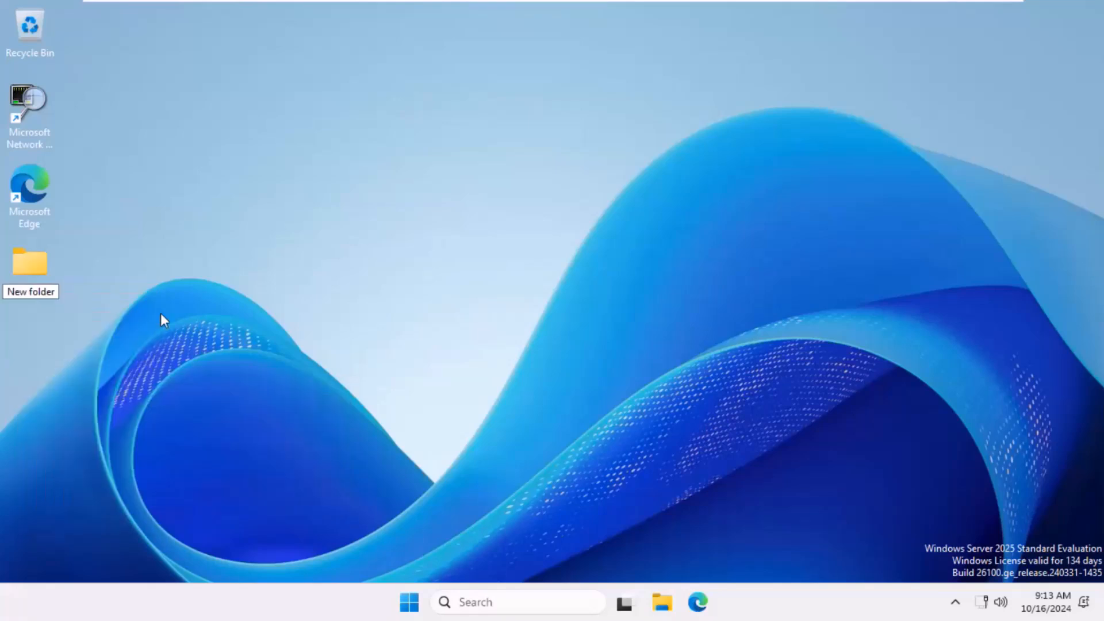
pyautogui.rightClick(290, 268)
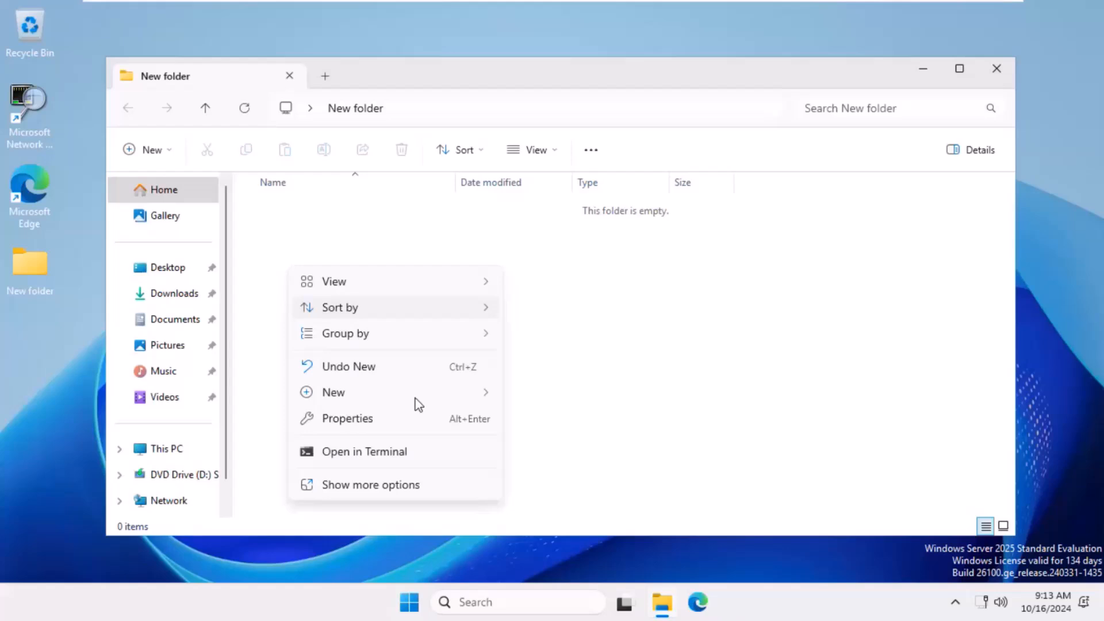
pyautogui.moveTo(415, 398)
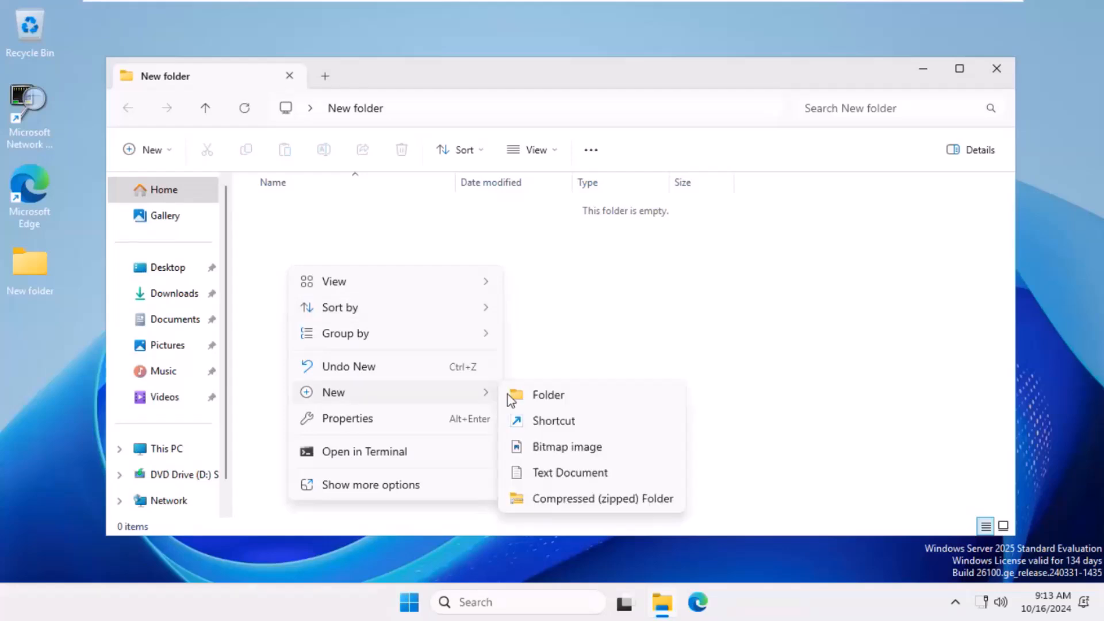
pyautogui.click(572, 473)
pyautogui.write('file1')
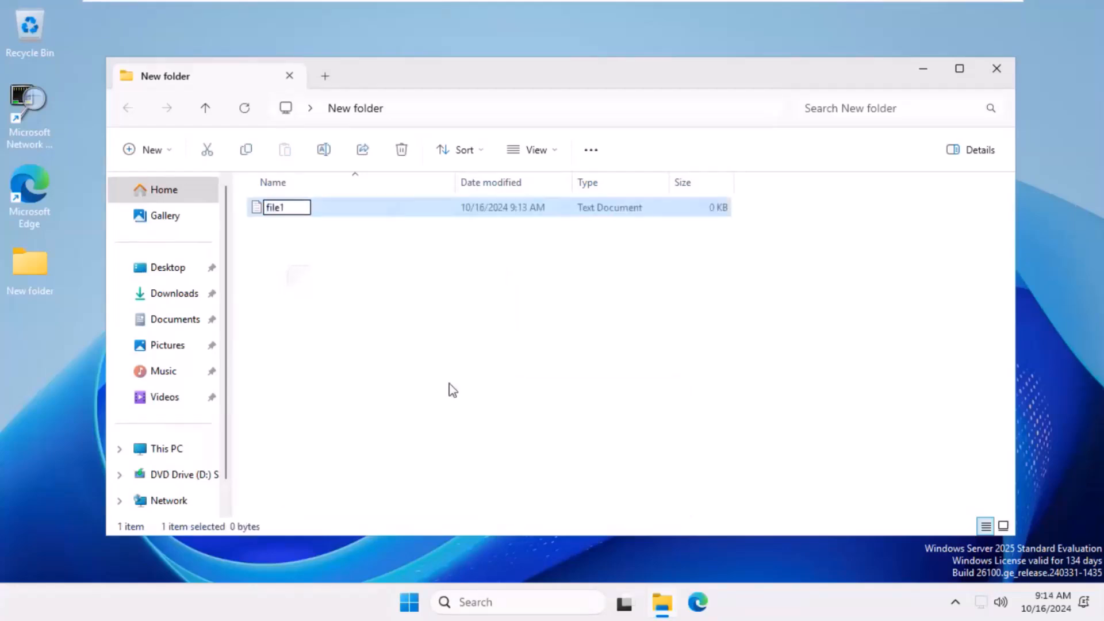
pyautogui.click(295, 249)
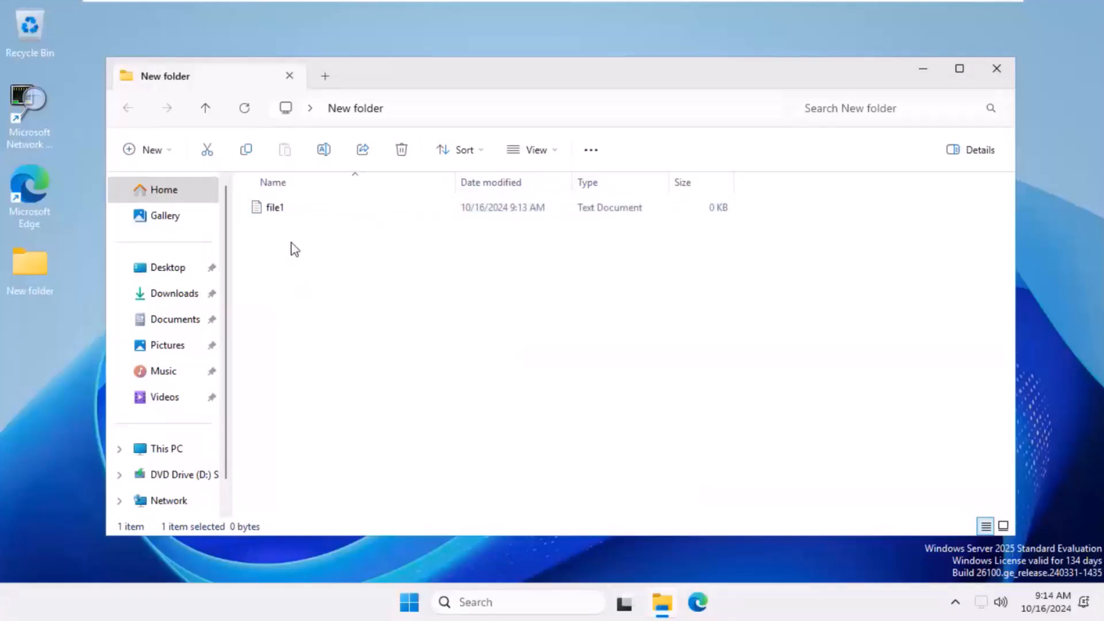
# - Write "this is local computer file" in file1, save it, and close both the document and the folder window
pyautogui.doubleClick(276, 207)
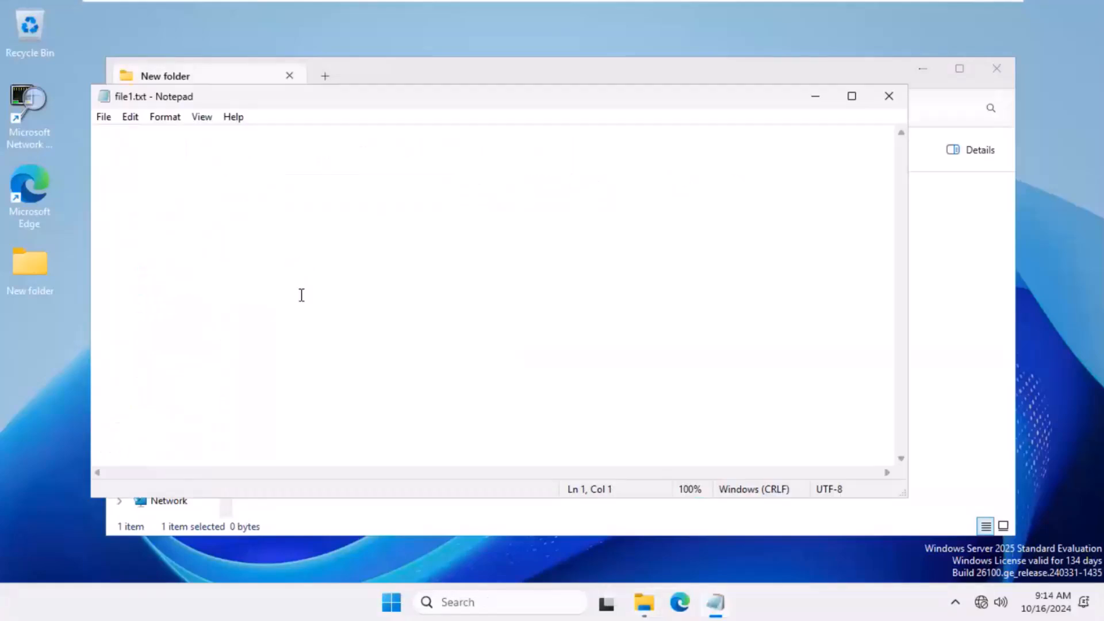
pyautogui.write('th')
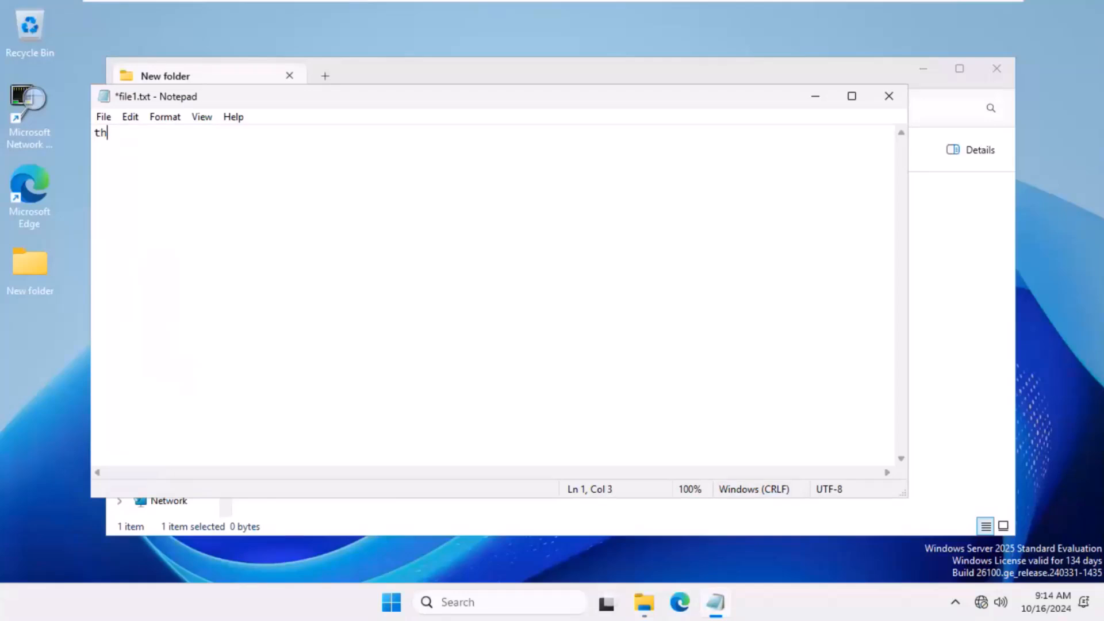
pyautogui.write('is is local com')
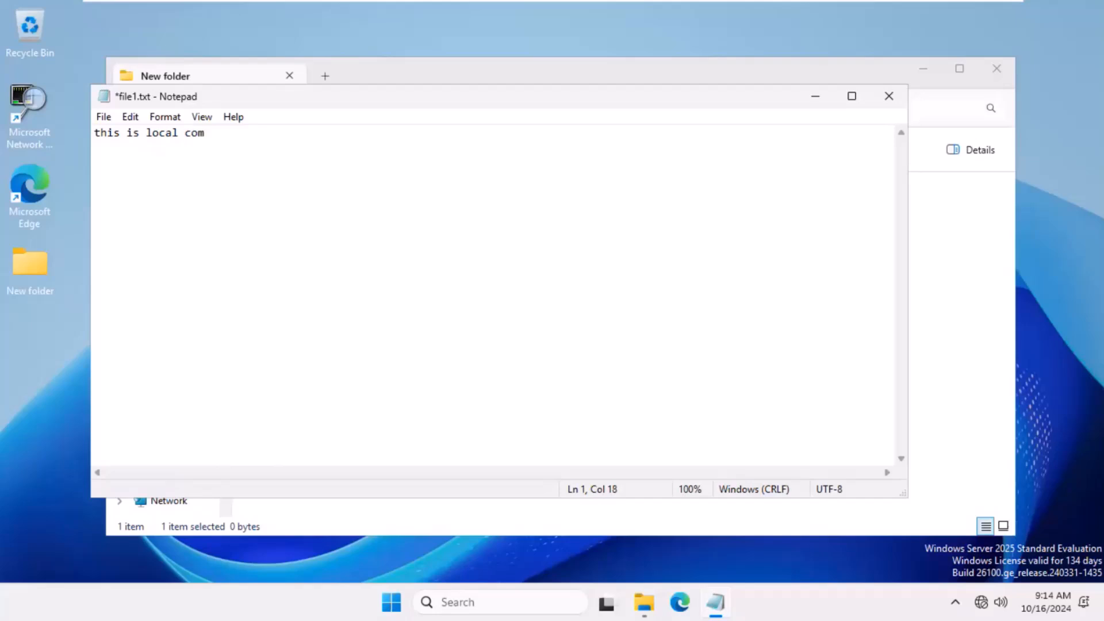
pyautogui.write('puter file')
pyautogui.hotkey('ctrl', 's')
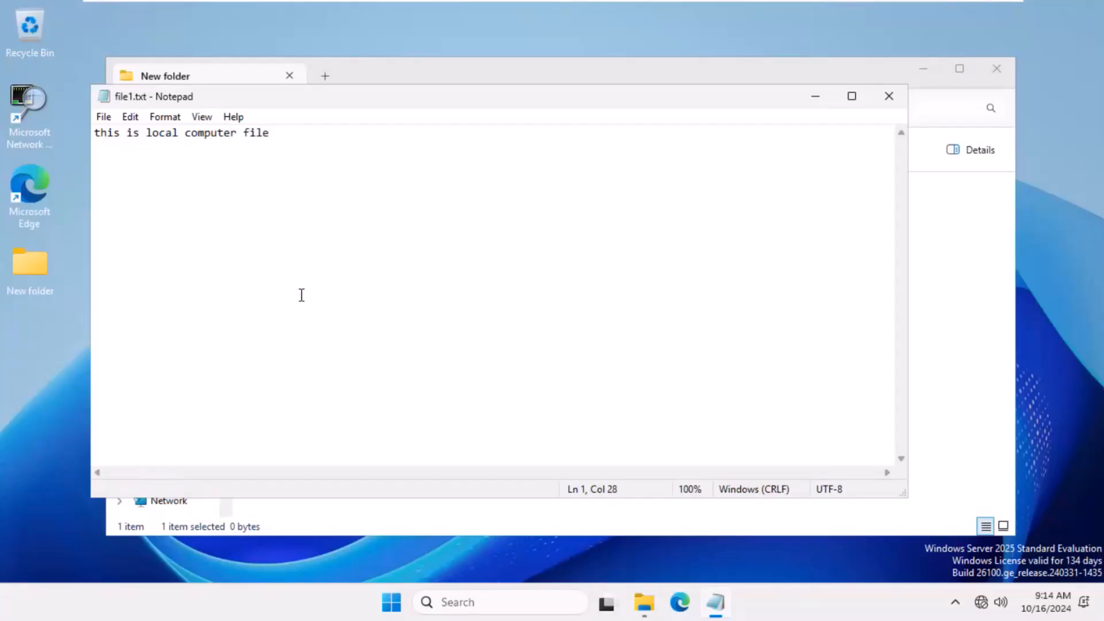
pyautogui.click(889, 96)
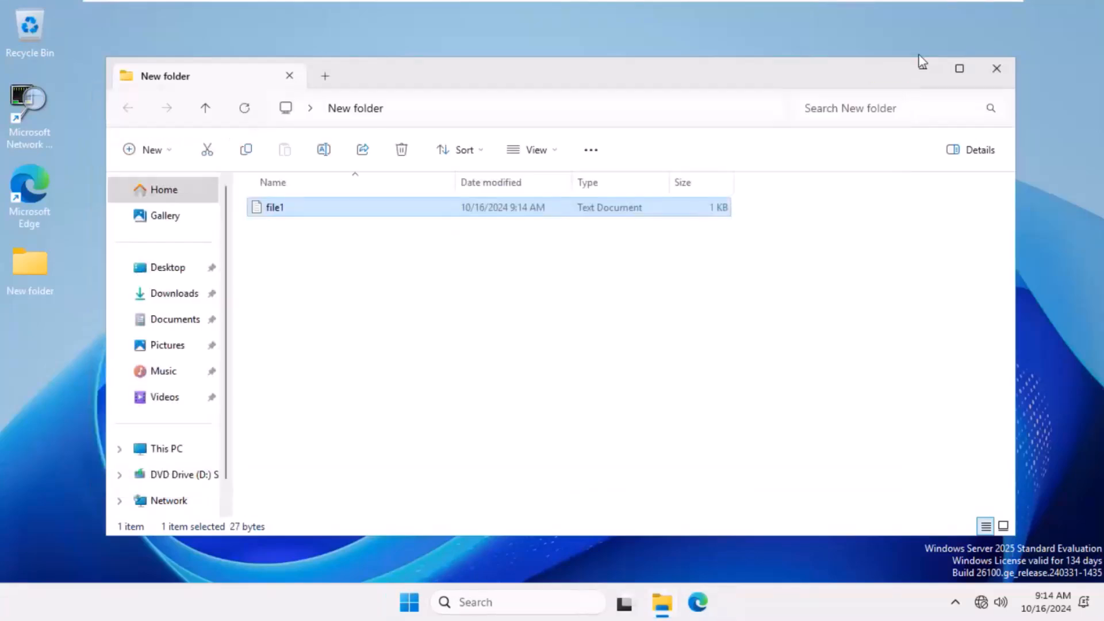
pyautogui.click(998, 61)
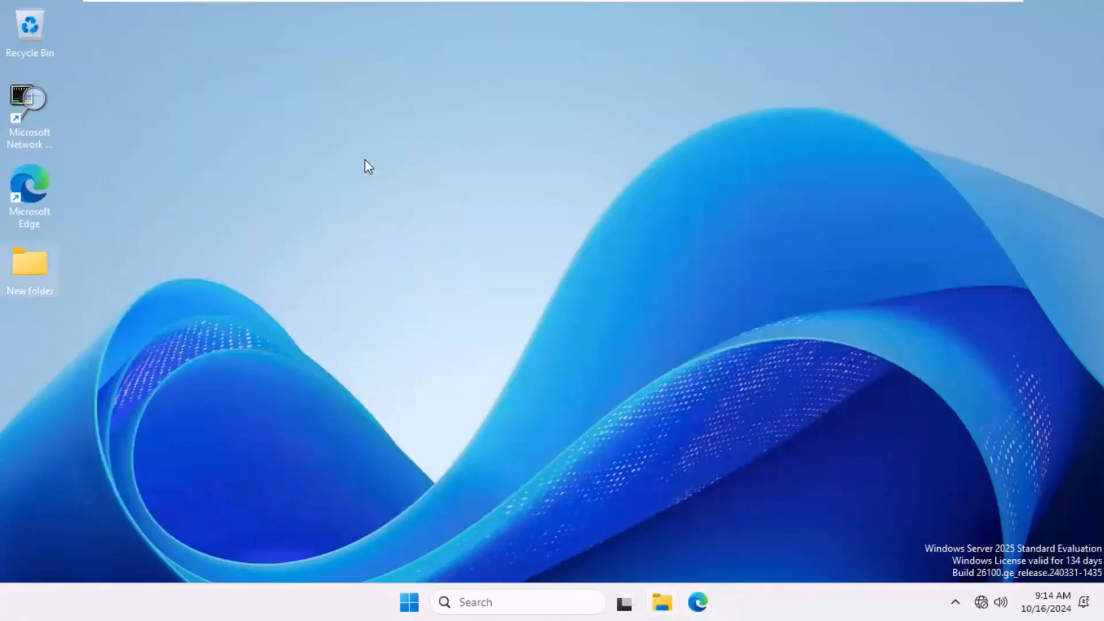
# - Encrypt the contents of the desktop's New folder, applying the change to the folder, subfolders and files, and close its properties
pyautogui.rightClick(31, 261)
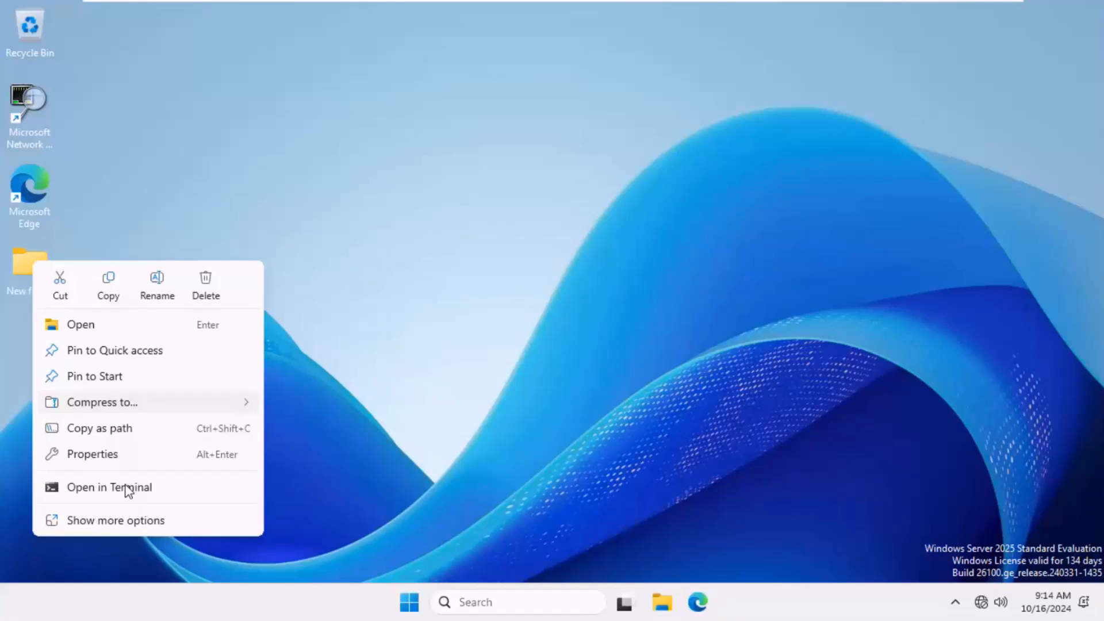
pyautogui.click(92, 453)
pyautogui.click(263, 460)
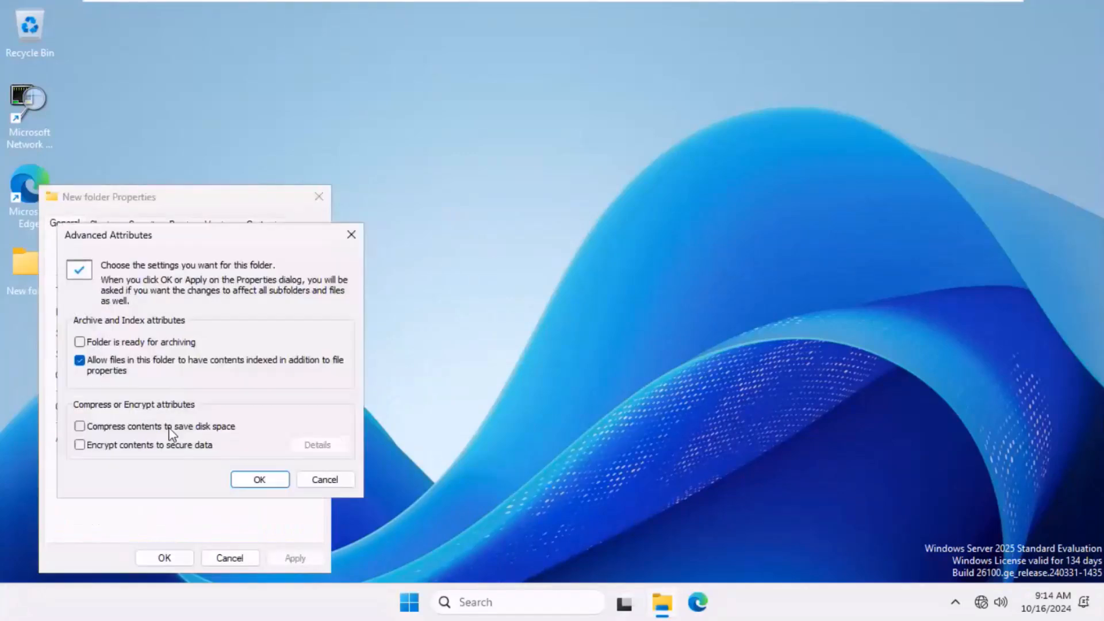
pyautogui.click(154, 446)
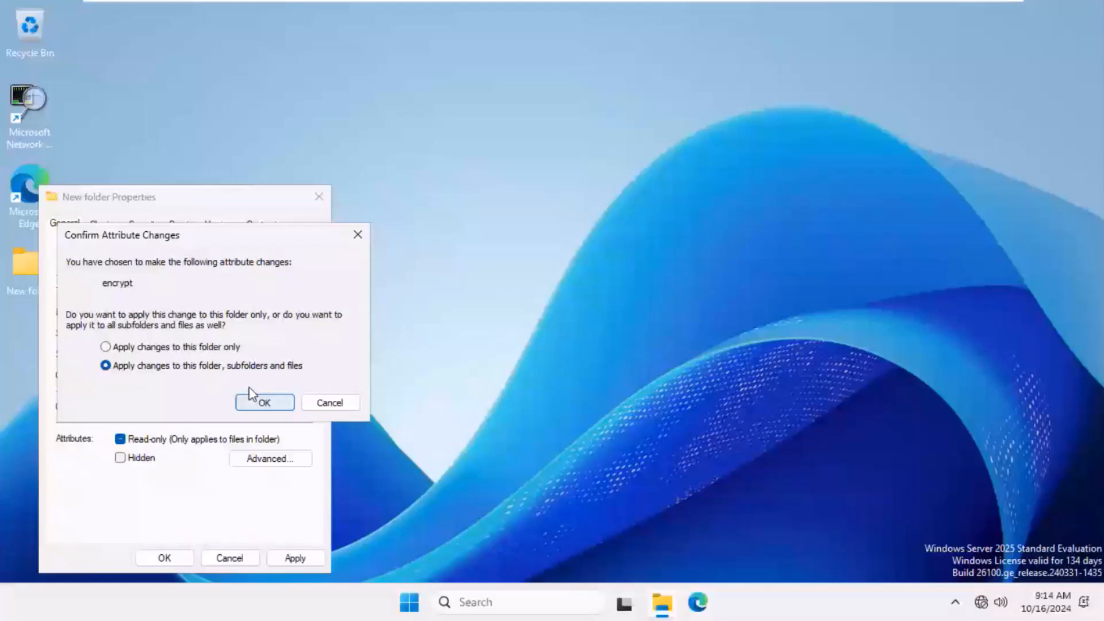
pyautogui.click(253, 401)
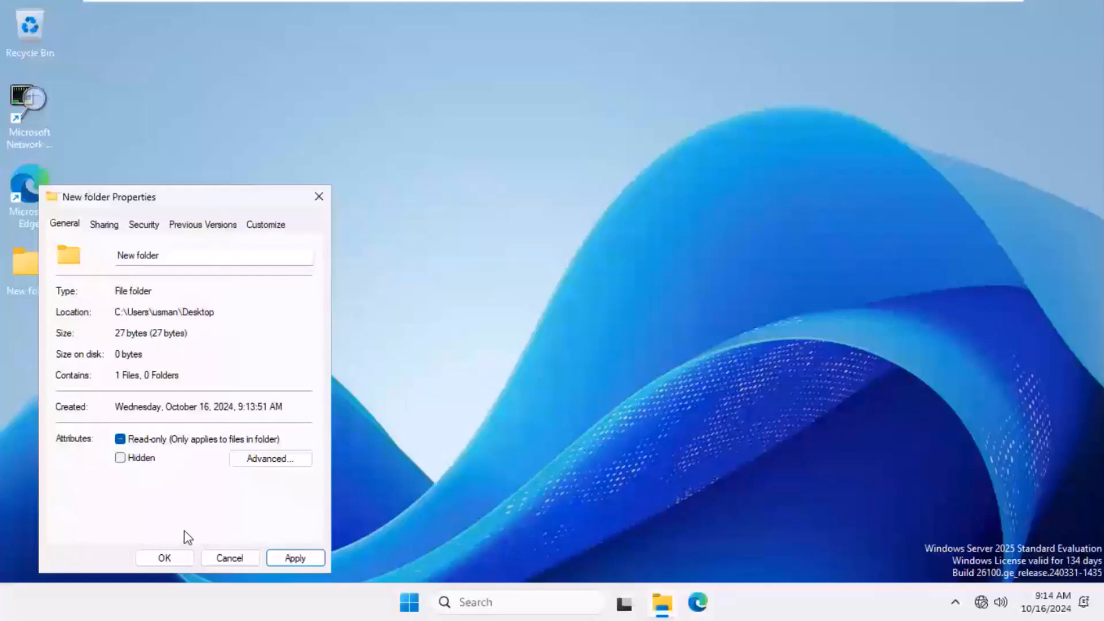
pyautogui.click(320, 196)
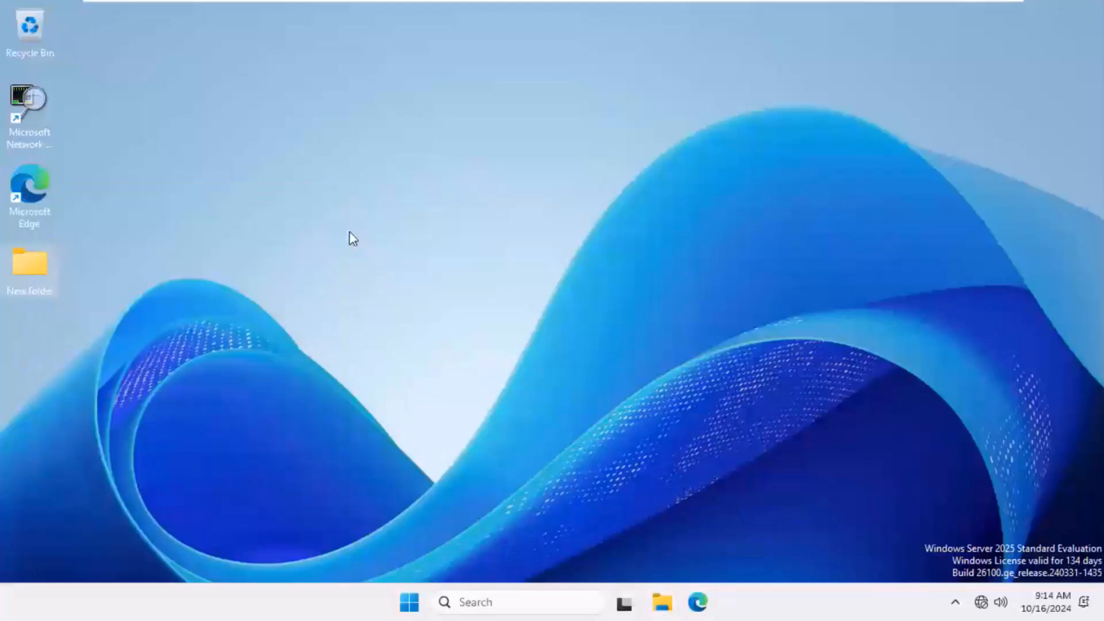
# - Lock the session and enter the itechnets domain administrator account as the other user to sign in
pyautogui.hotkey('ctrl', 'alt', 'Delete')
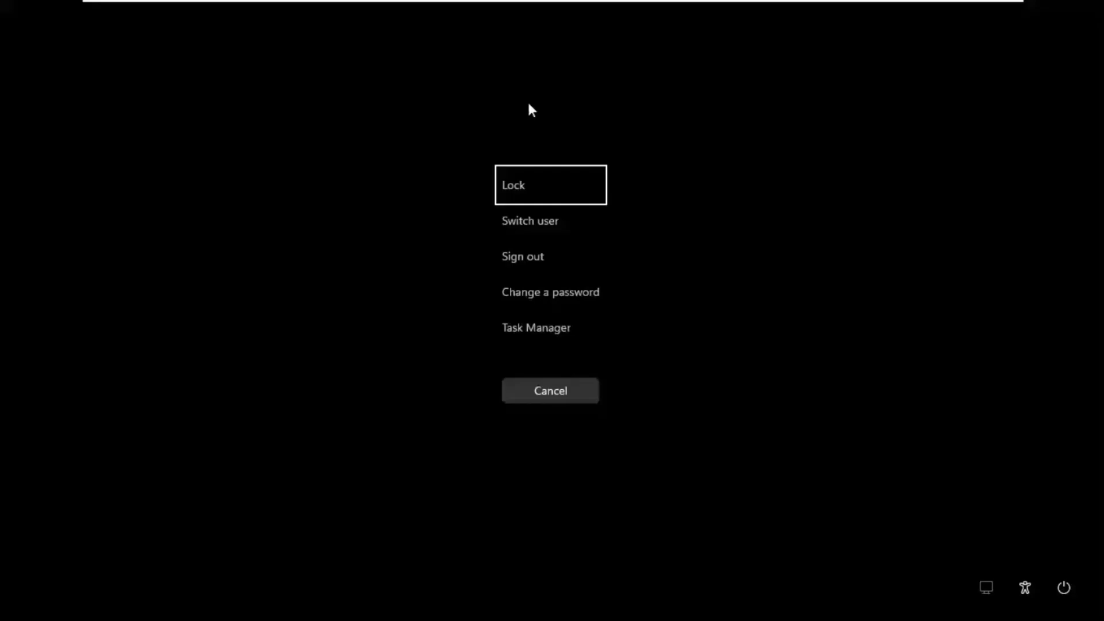
pyautogui.press('Return')
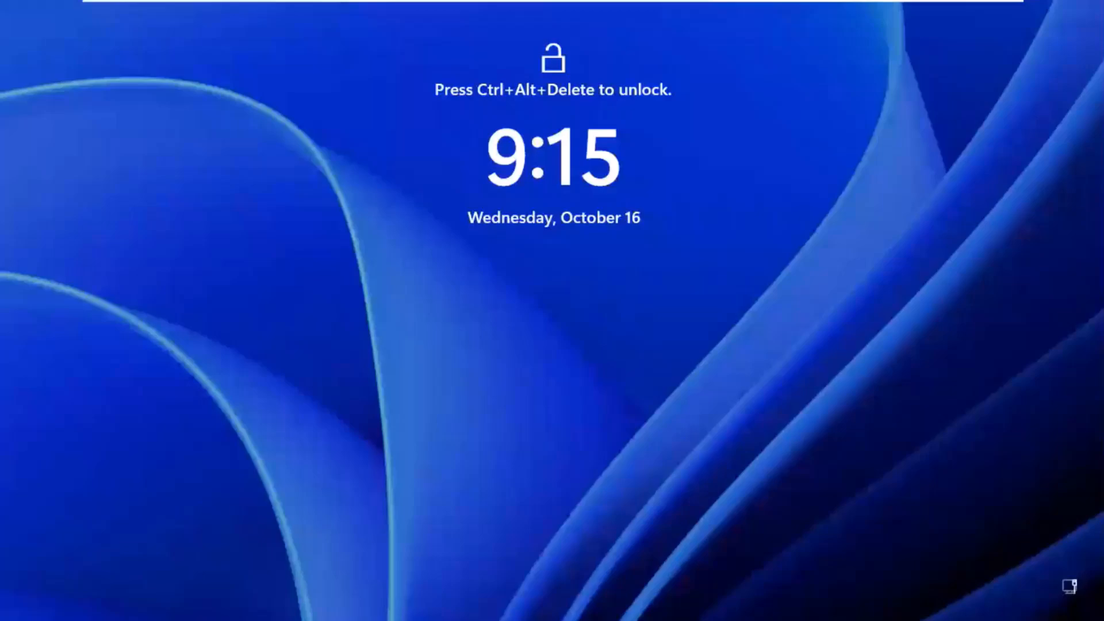
pyautogui.hotkey('ctrl', 'alt', 'Delete')
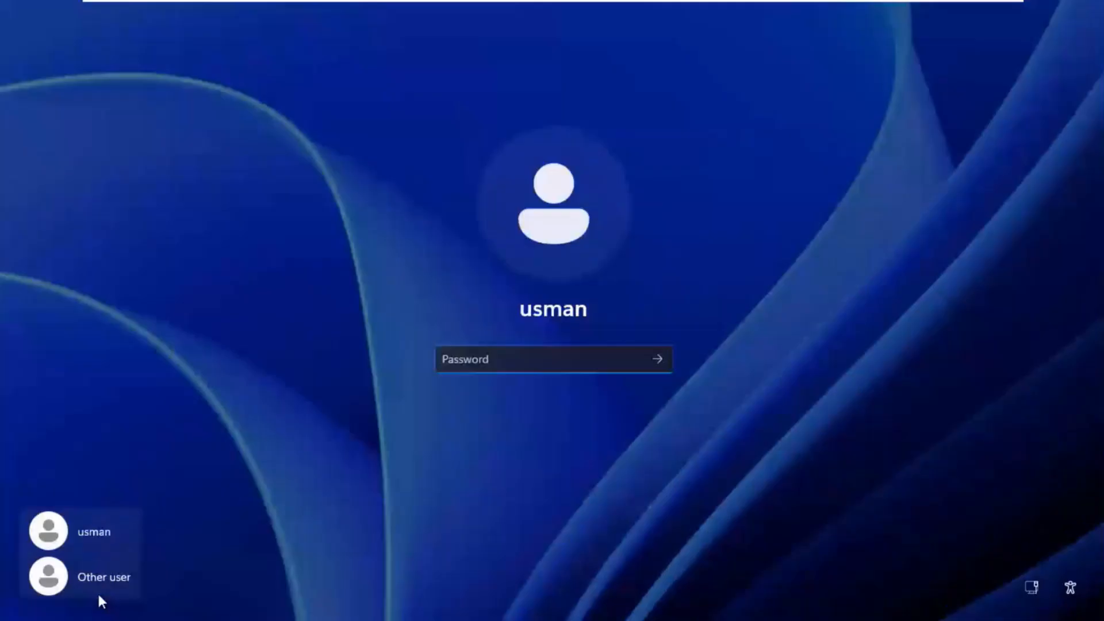
pyautogui.click(99, 596)
pyautogui.write('itechnets\\')
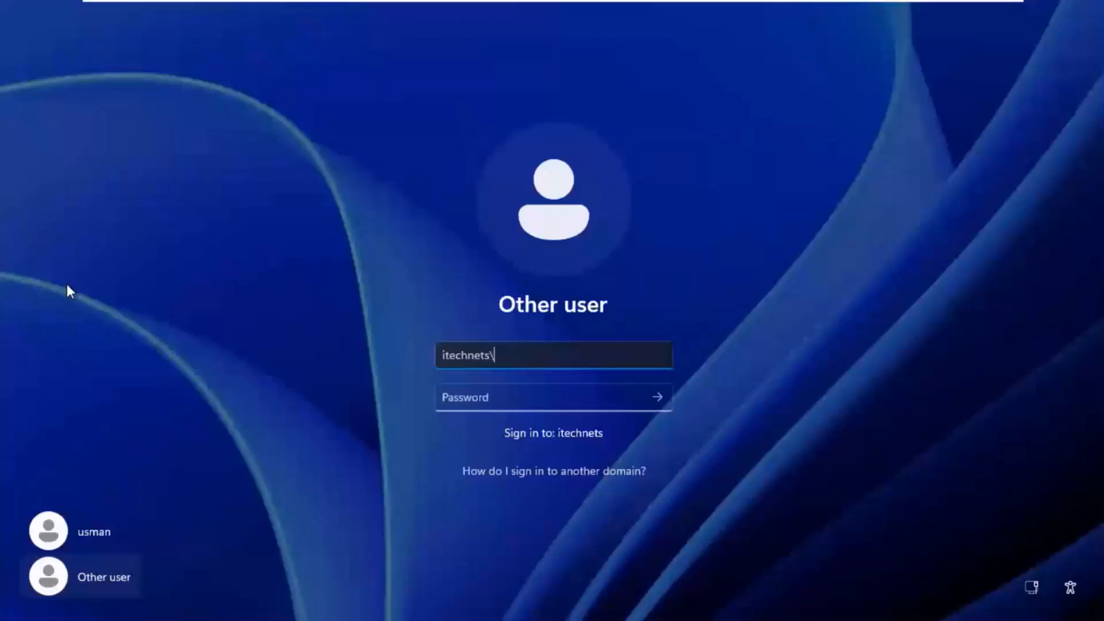
pyautogui.write('administra')
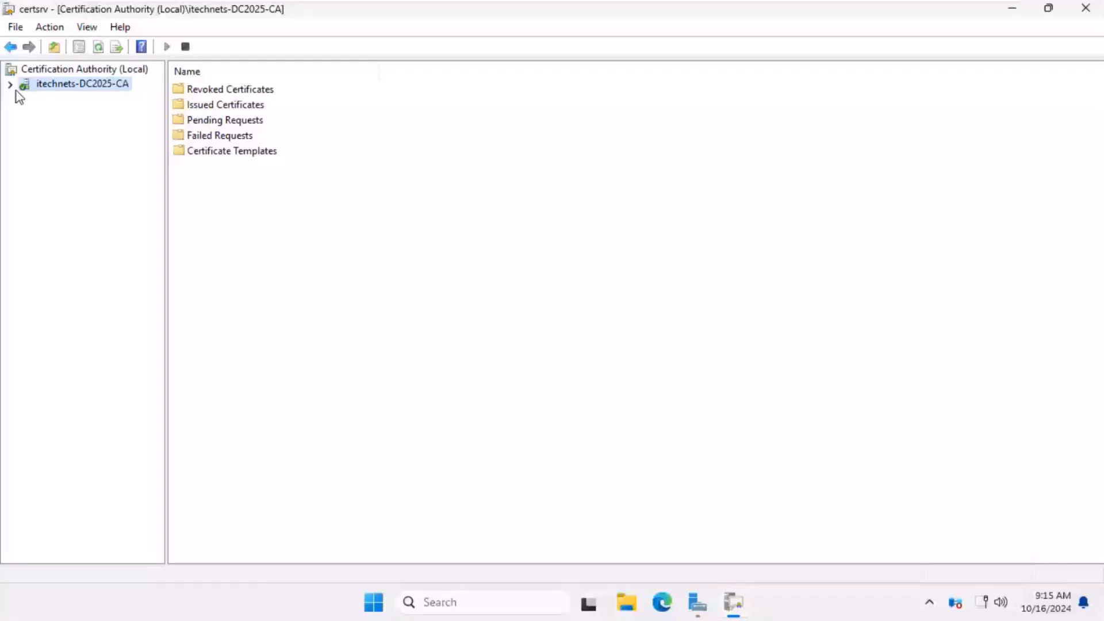
# - List the issued certificates of itechnets-DC2025-CA and widen the Requester Name column to show full names
pyautogui.doubleClick(248, 105)
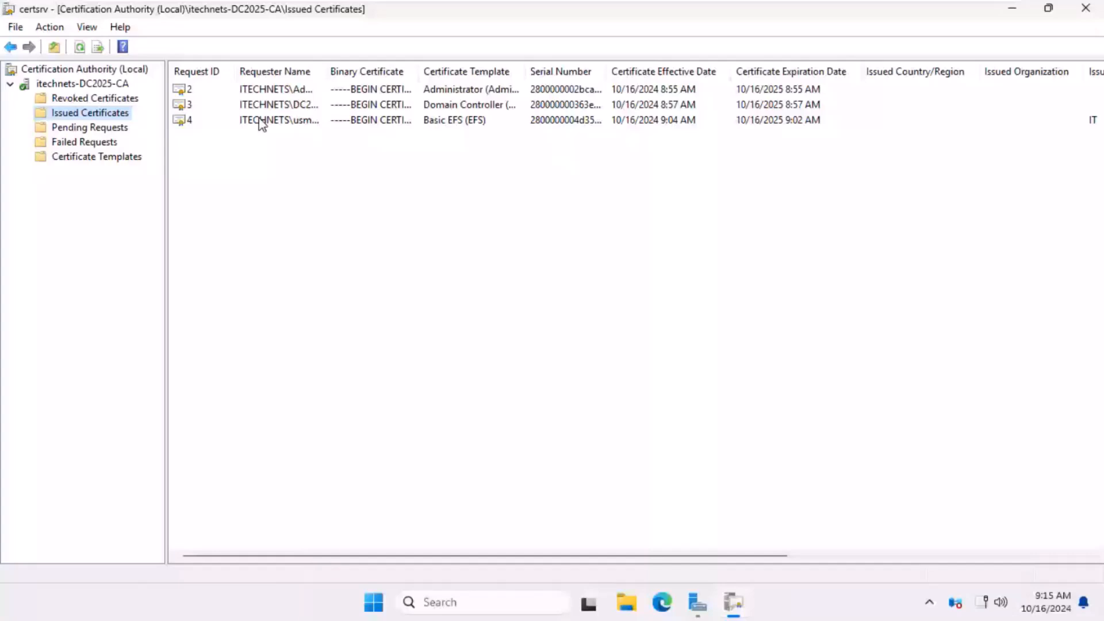
pyautogui.click(261, 120)
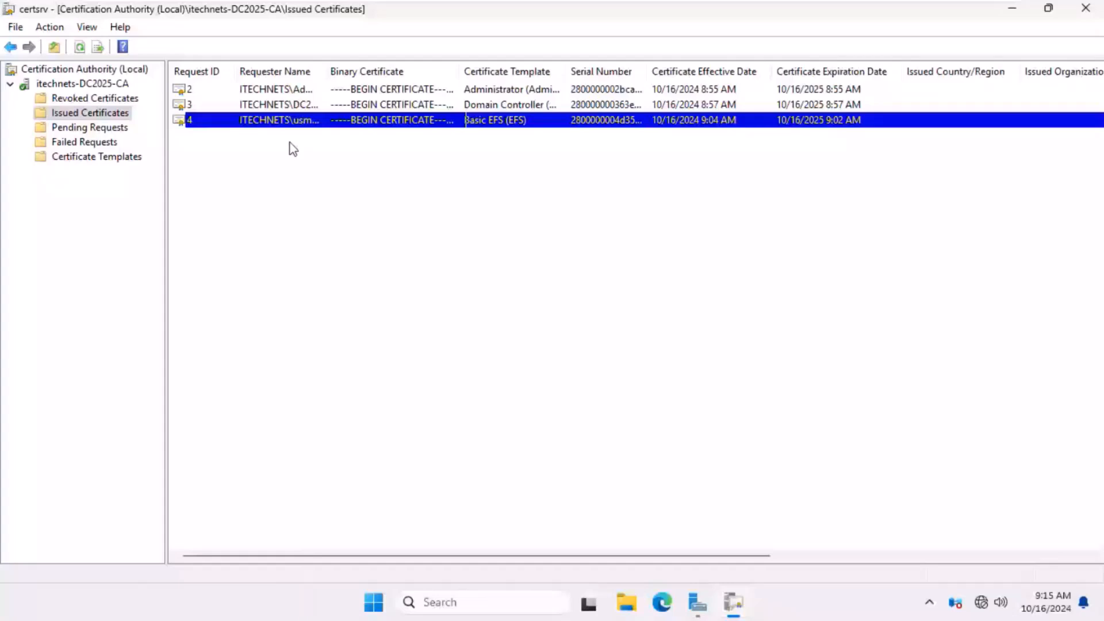
pyautogui.moveTo(325, 71); pyautogui.dragTo(383, 73)
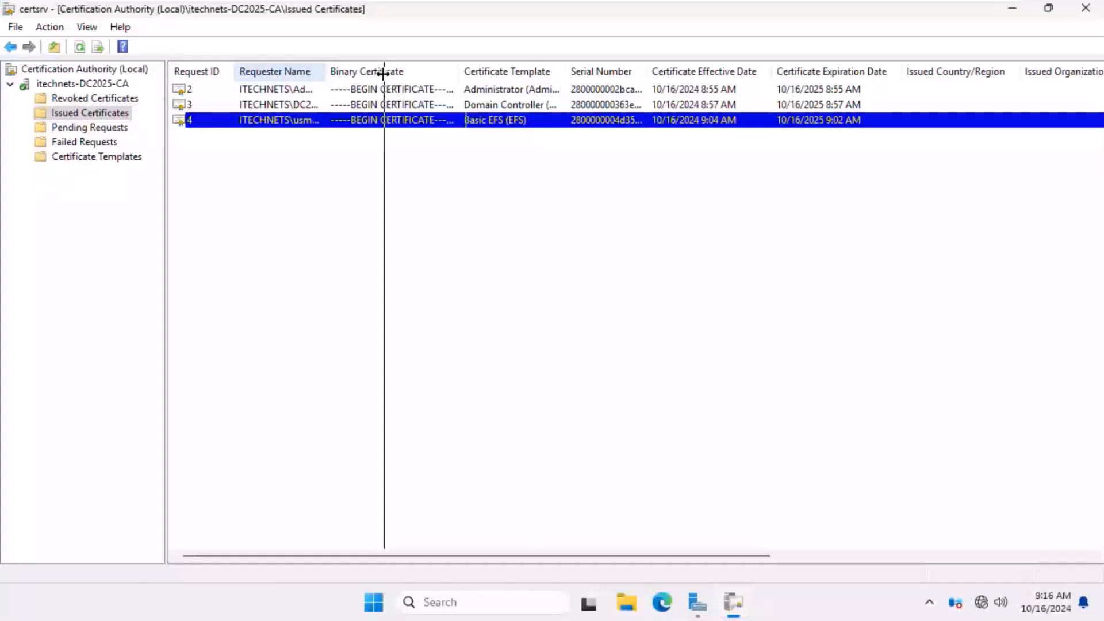
pyautogui.moveTo(383, 73); pyautogui.dragTo(384, 74)
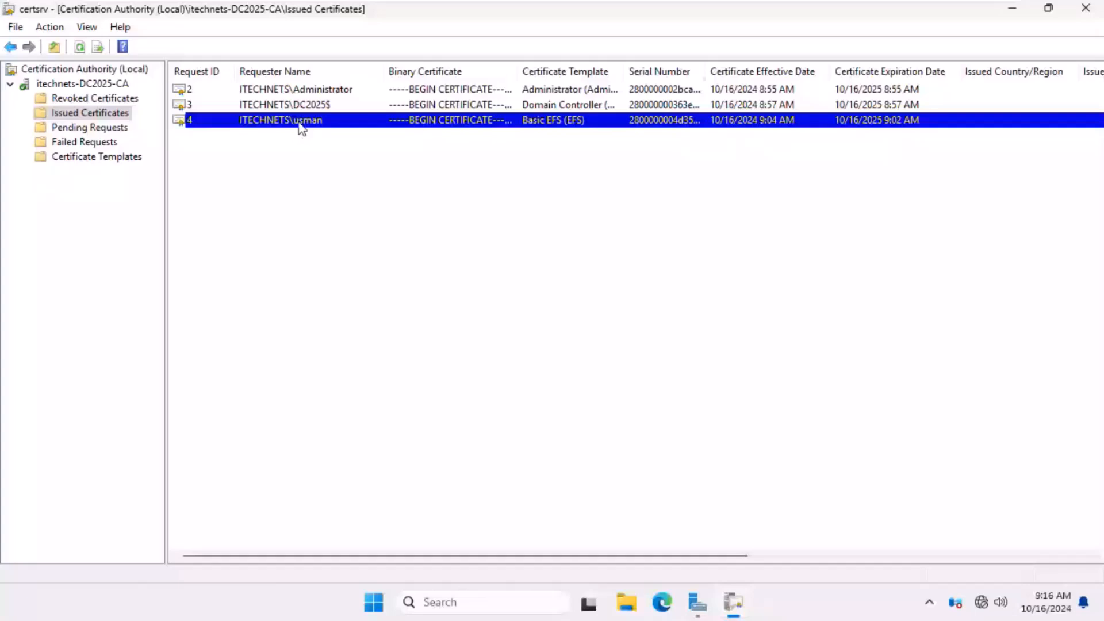
# - Open the issued Basic EFS certificate, examine its intended purpose, and close it
pyautogui.doubleClick(298, 123)
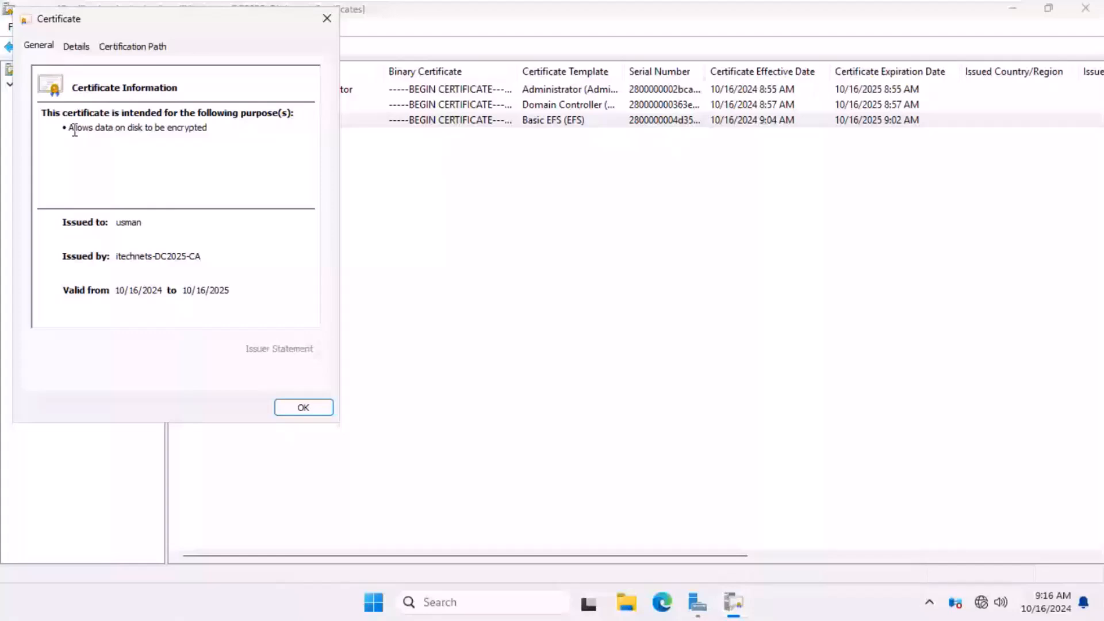
pyautogui.moveTo(74, 129); pyautogui.dragTo(236, 176)
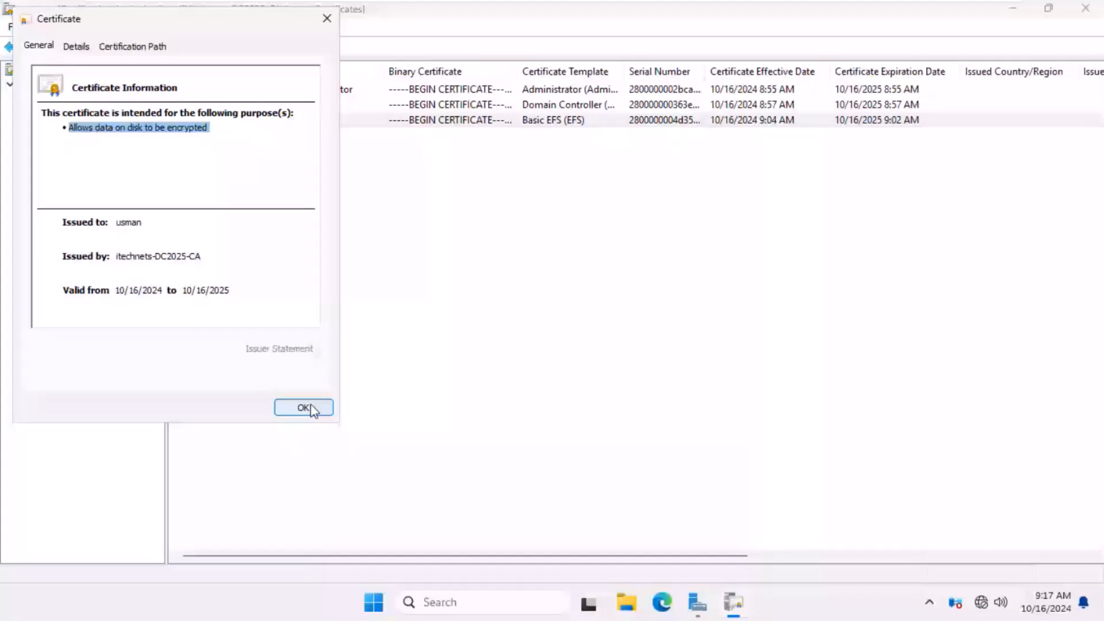
pyautogui.click(304, 408)
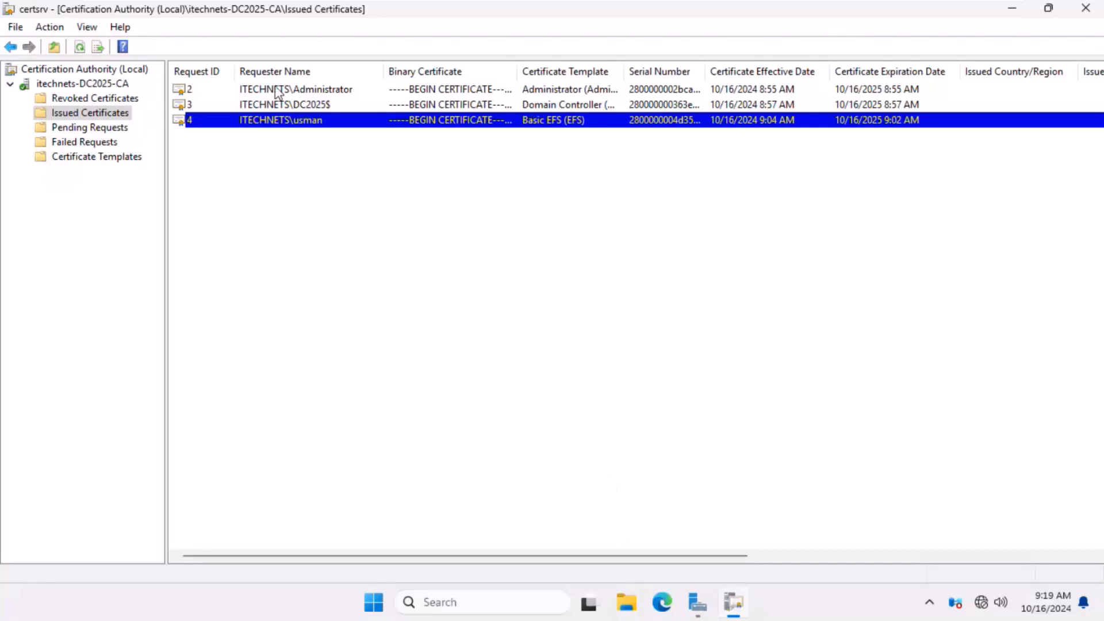
# - Revoke the issued Basic EFS certificate with the reason code Certificate Hold and refresh the issued certificates
pyautogui.rightClick(270, 121)
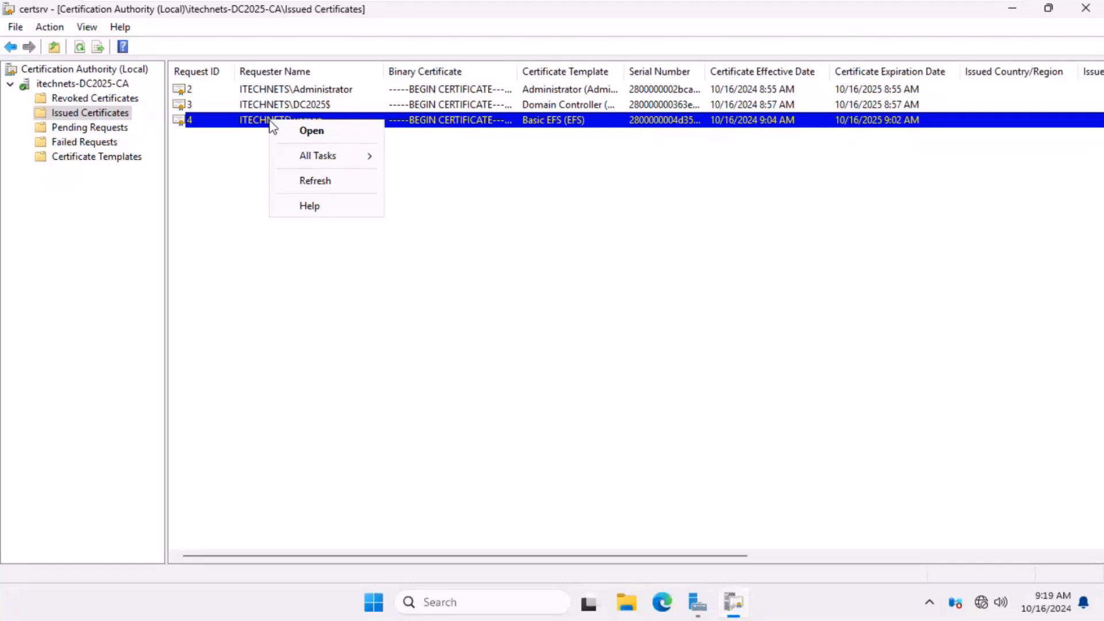
pyautogui.moveTo(333, 158)
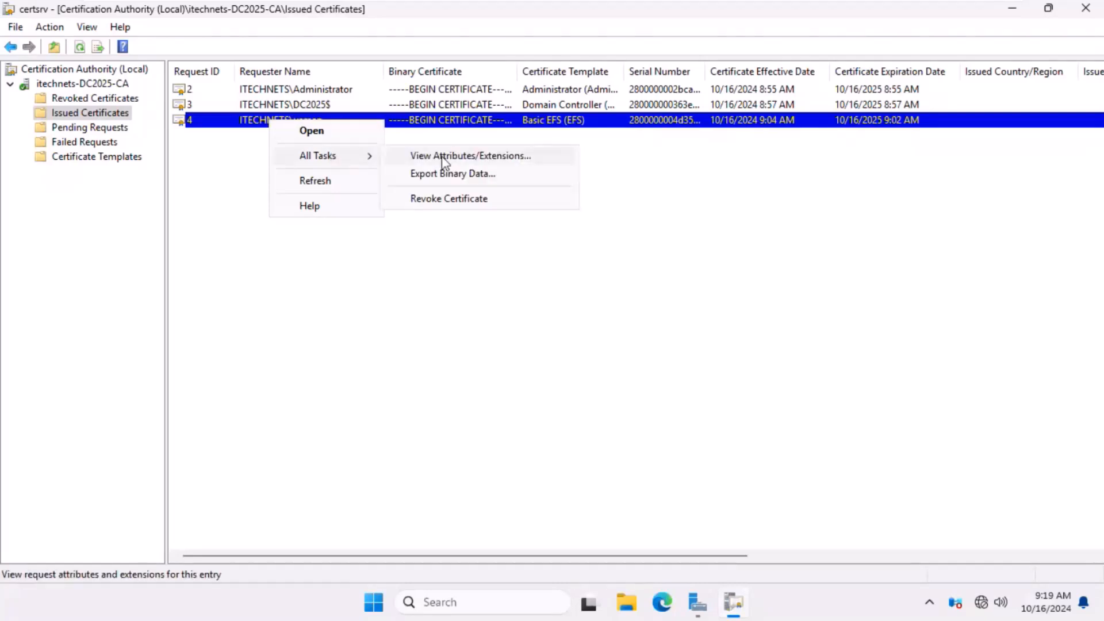
pyautogui.click(443, 199)
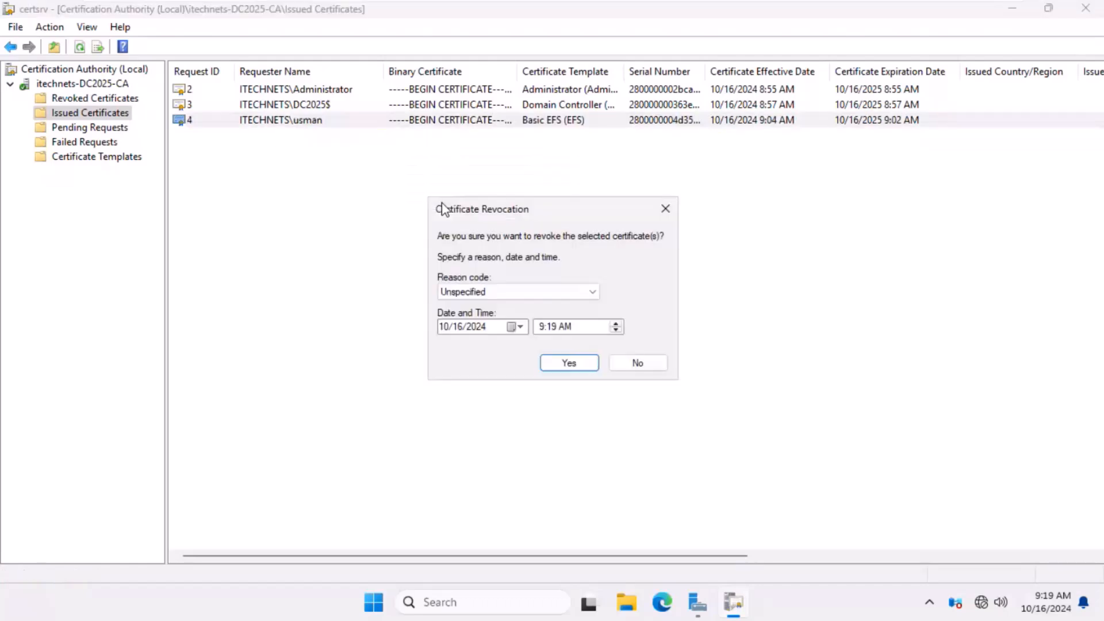
pyautogui.click(487, 292)
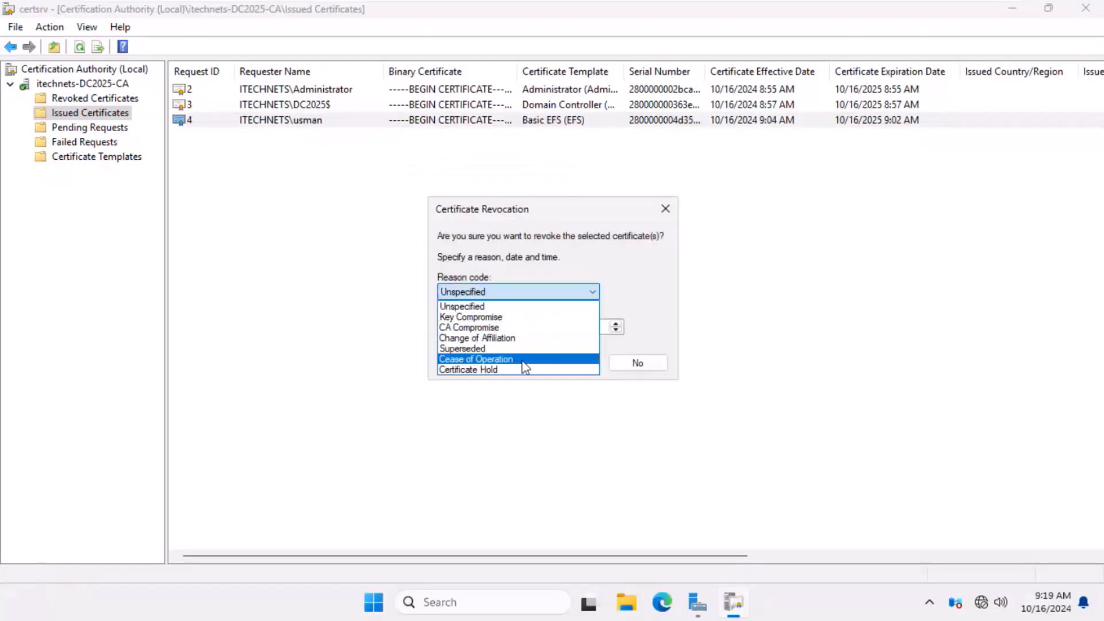
pyautogui.click(522, 370)
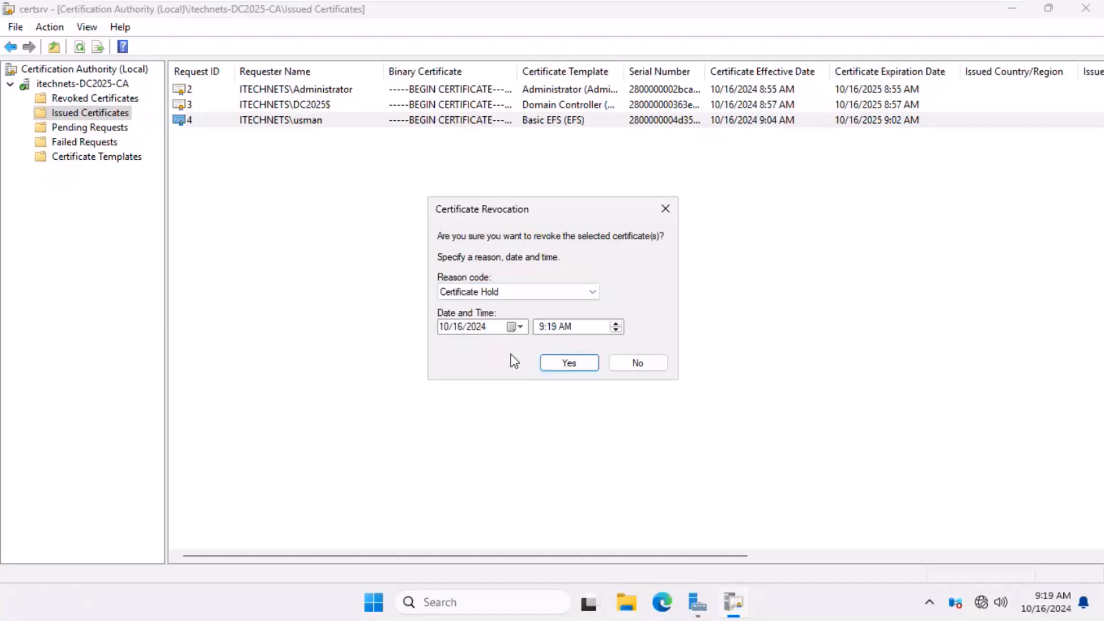
pyautogui.click(569, 363)
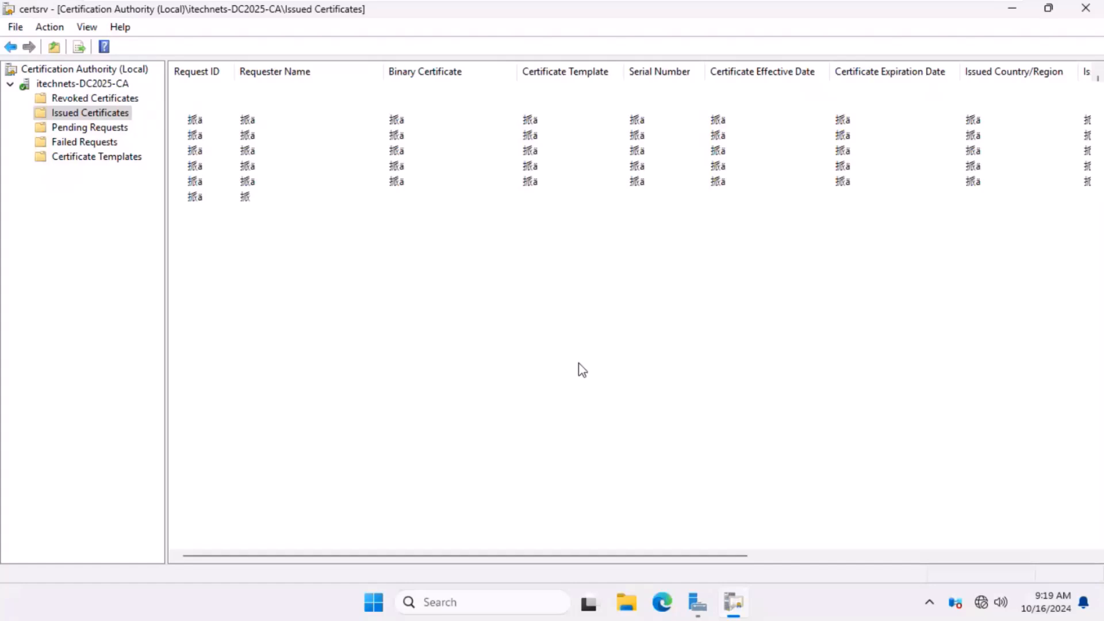
pyautogui.rightClick(254, 194)
pyautogui.click(296, 205)
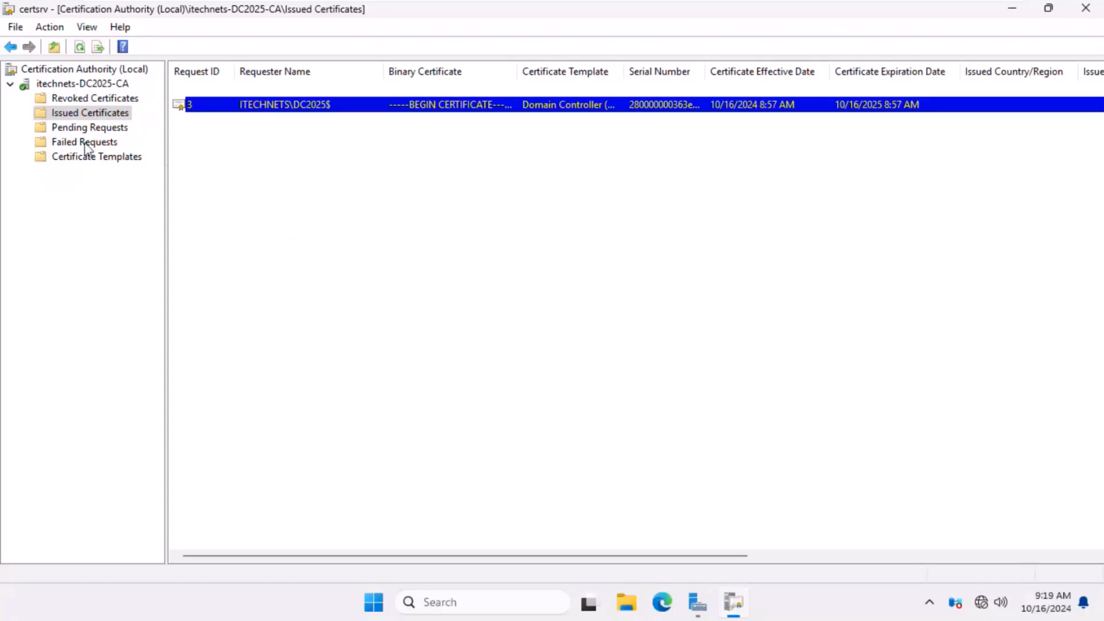
# - Unrevoke the Basic EFS certificate among the revoked certificates and return to the issued certificates
pyautogui.click(82, 98)
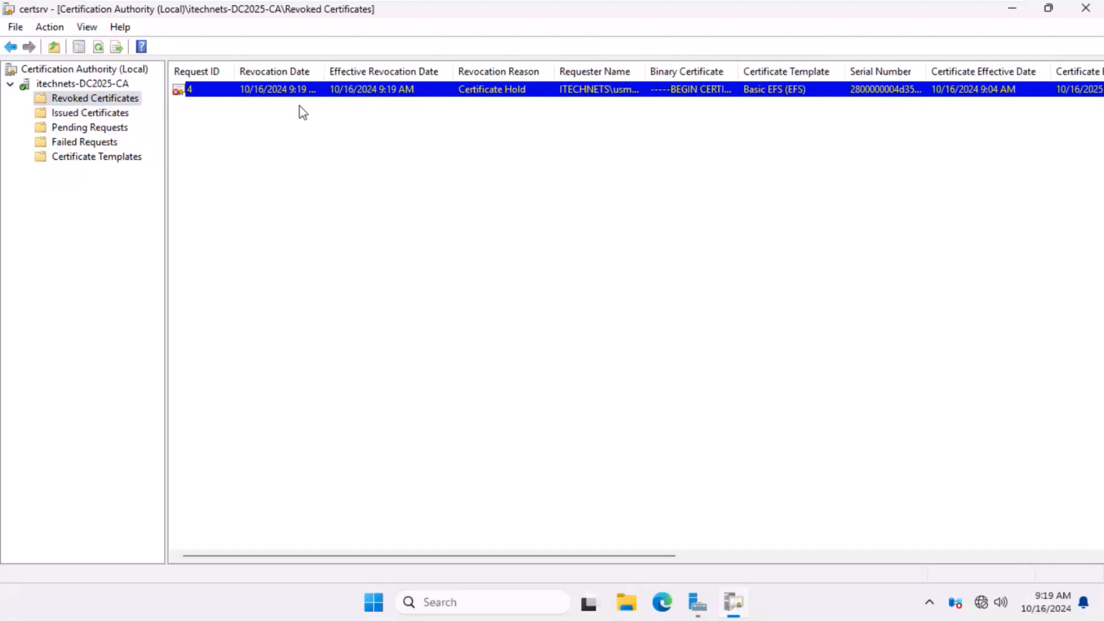
pyautogui.rightClick(310, 88)
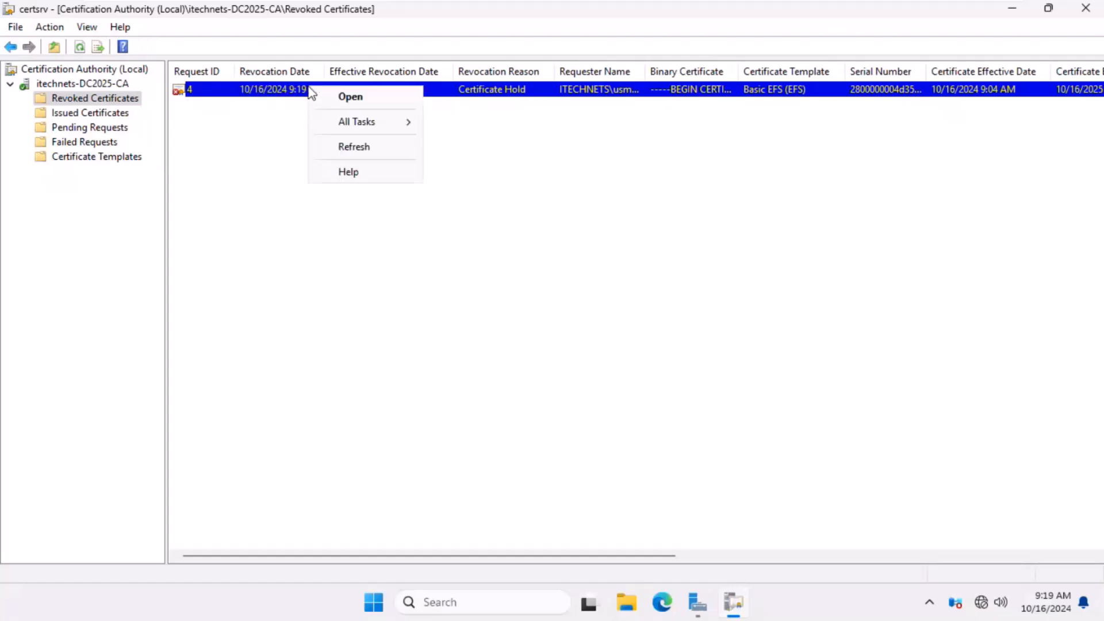
pyautogui.moveTo(370, 124)
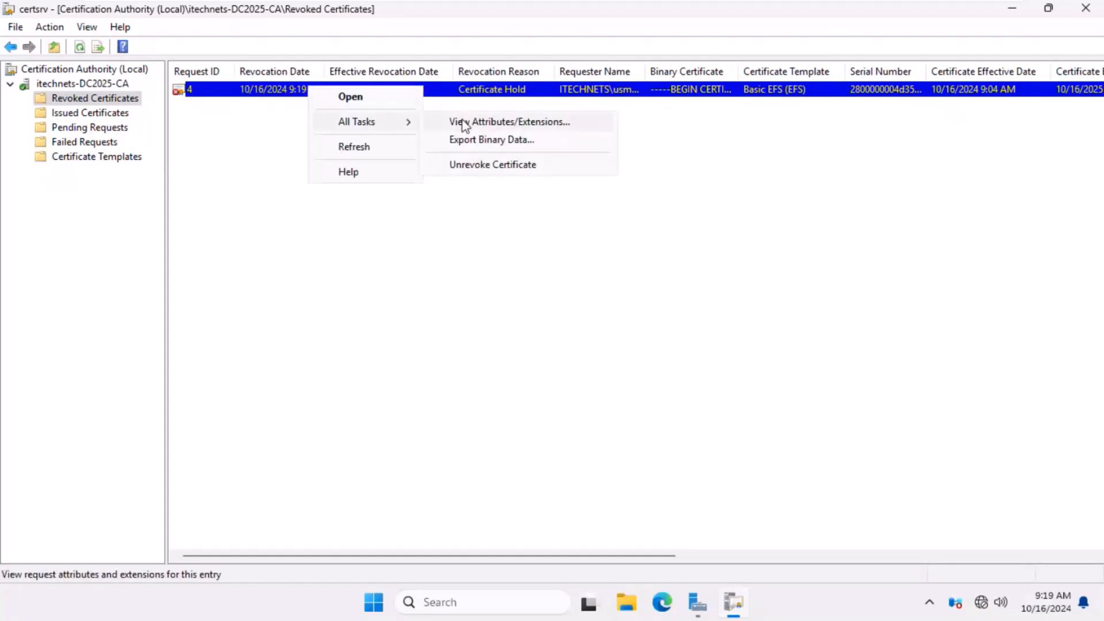
pyautogui.click(476, 167)
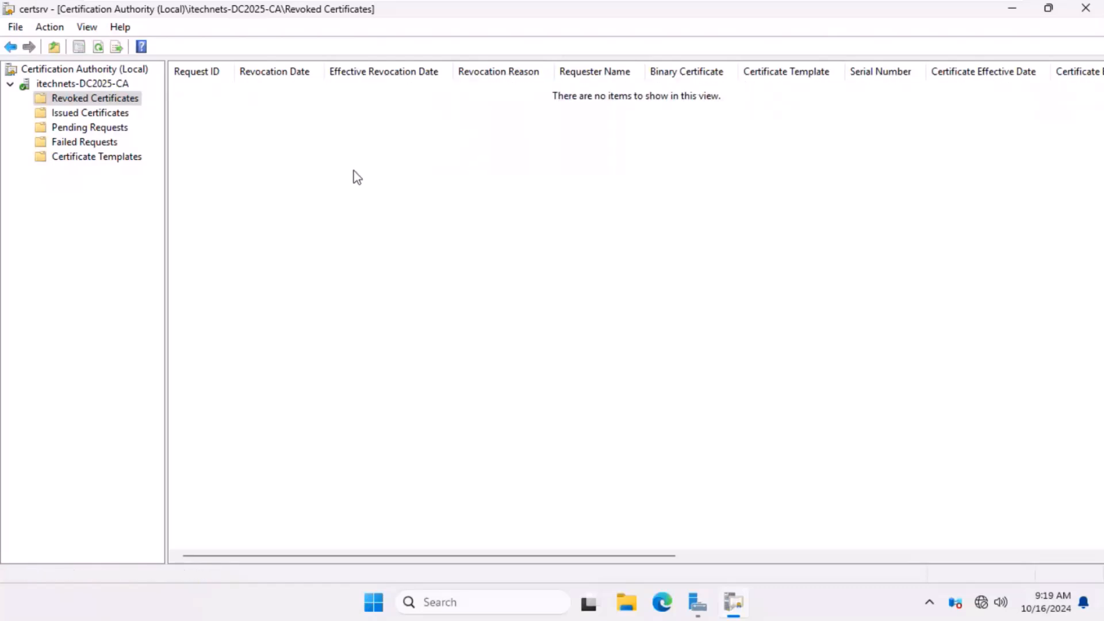
pyautogui.click(102, 114)
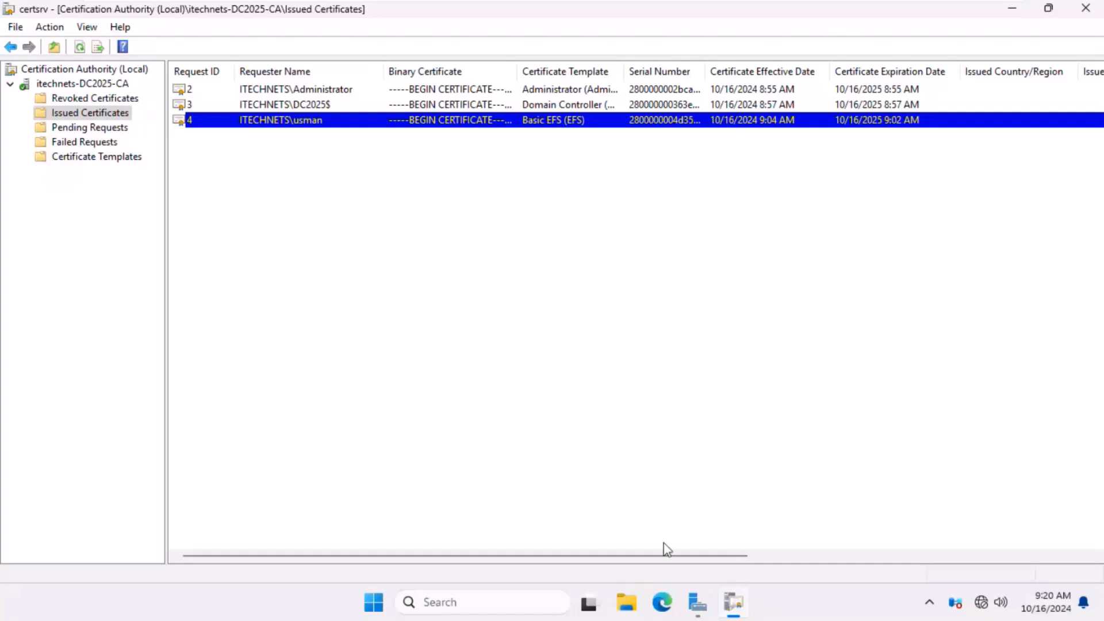
# - Run mmc to open a blank console, maximize it, and open its Add or Remove Snap-ins dialog
pyautogui.moveTo(699, 607)
pyautogui.click(697, 609)
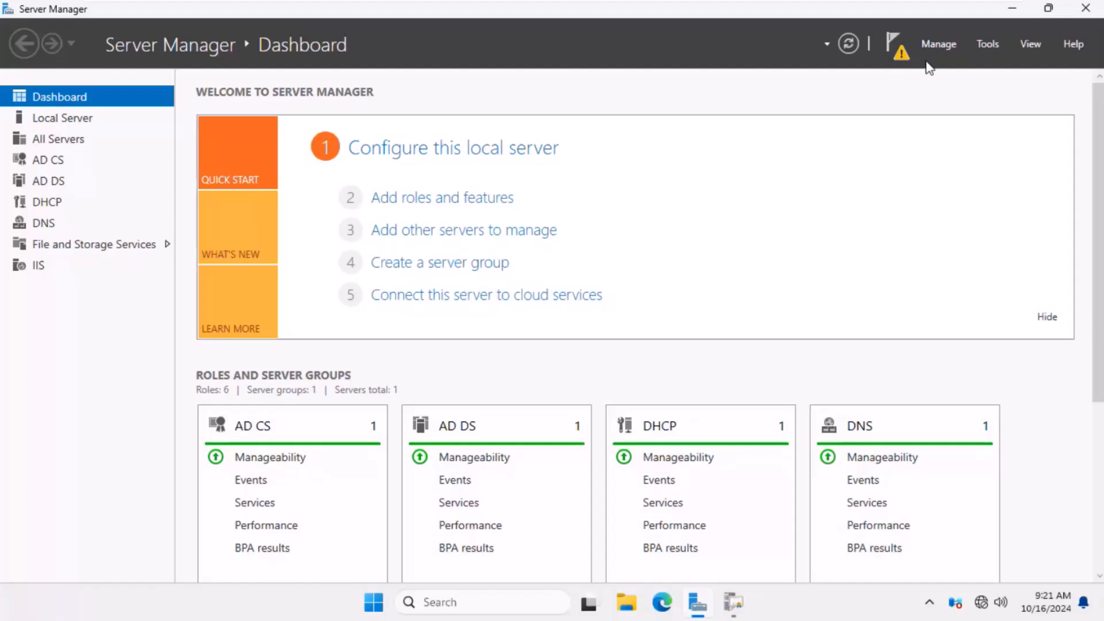
pyautogui.click(988, 44)
pyautogui.click(655, 86)
pyautogui.press('super+r')
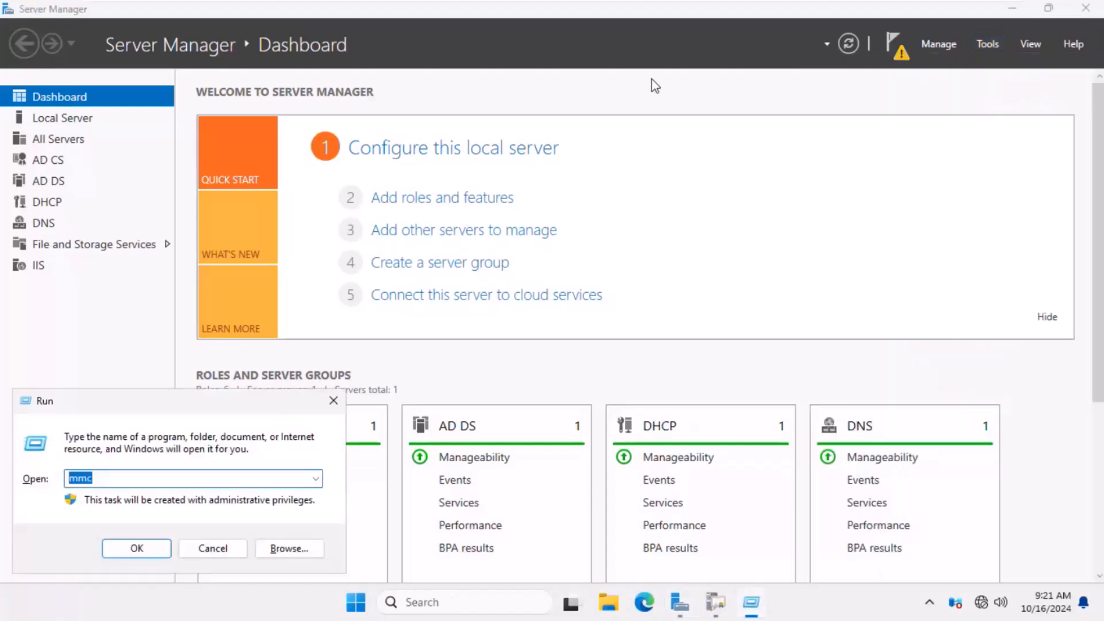
pyautogui.click(146, 548)
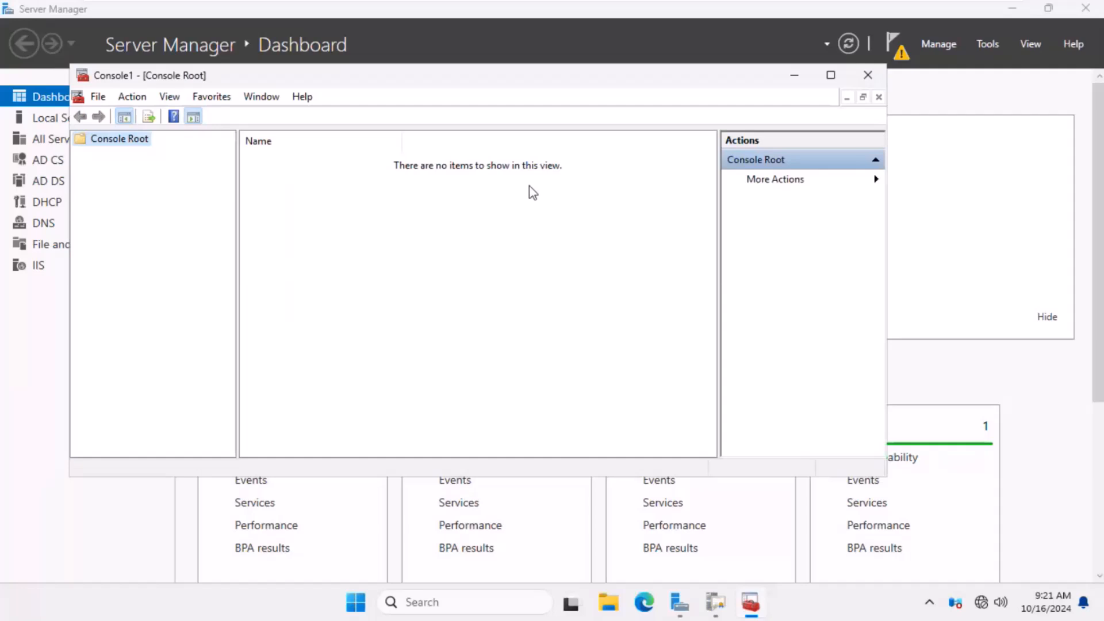
pyautogui.click(830, 75)
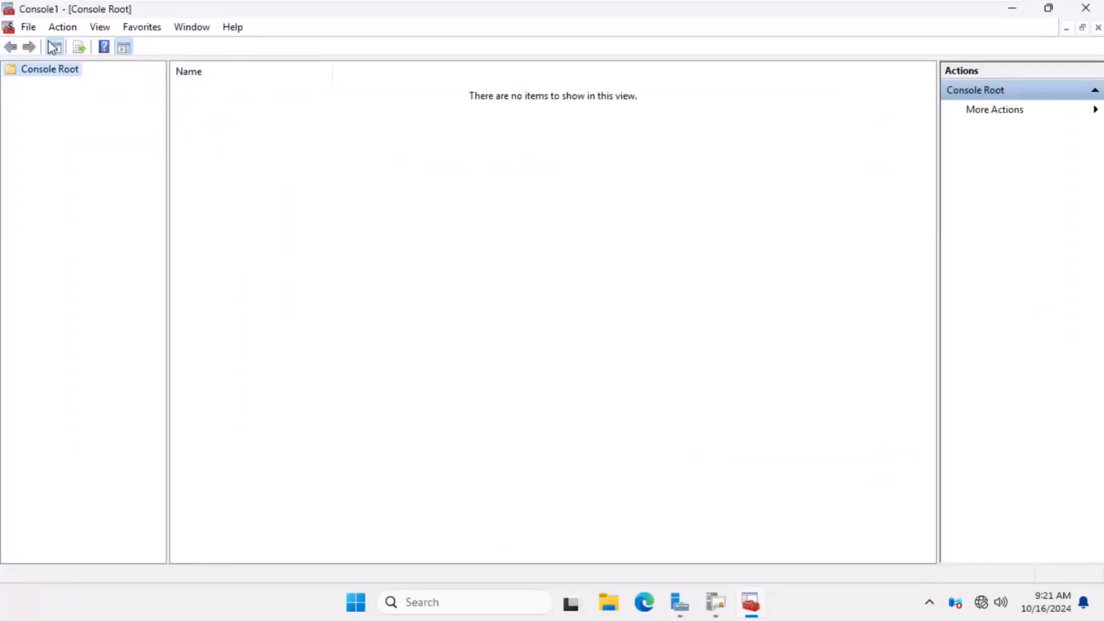
pyautogui.click(28, 28)
pyautogui.click(102, 128)
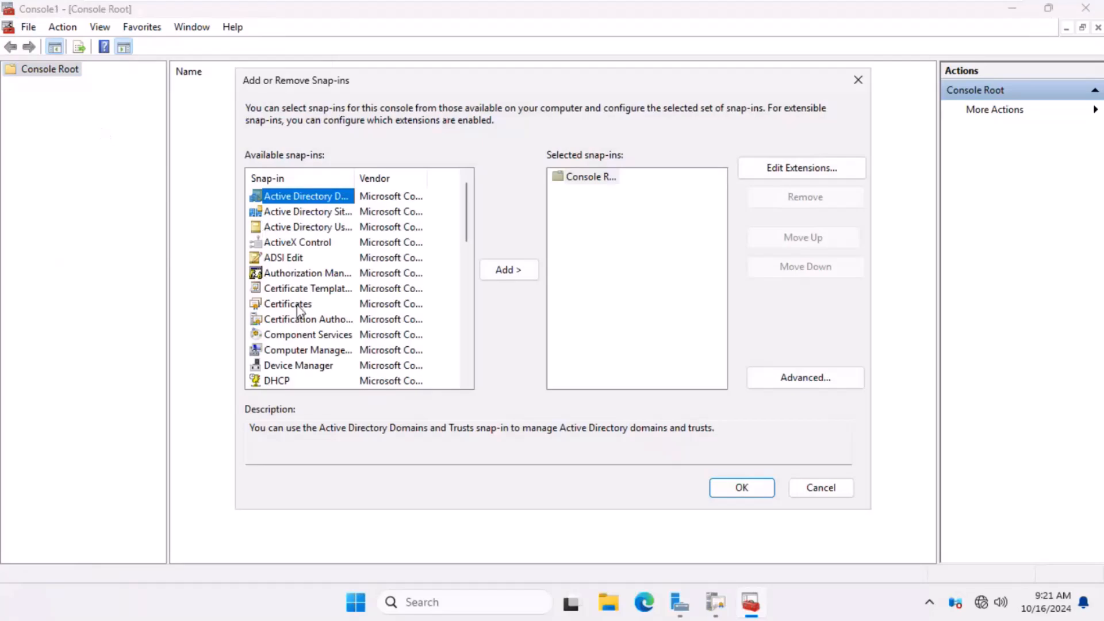
pyautogui.click(293, 304)
pyautogui.click(498, 271)
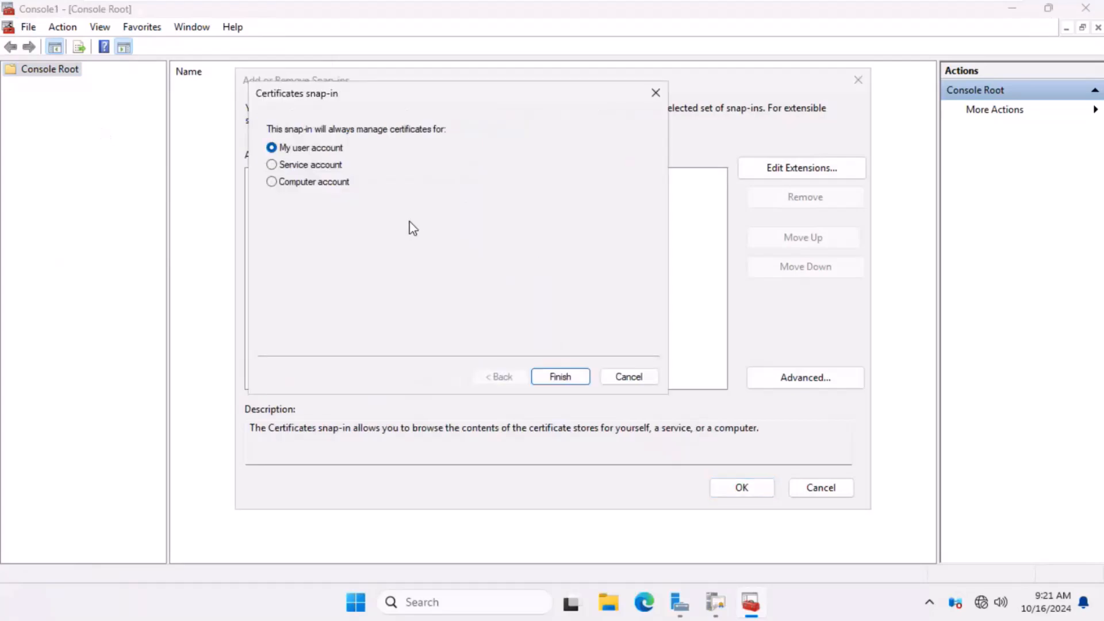
pyautogui.click(333, 167)
pyautogui.click(574, 381)
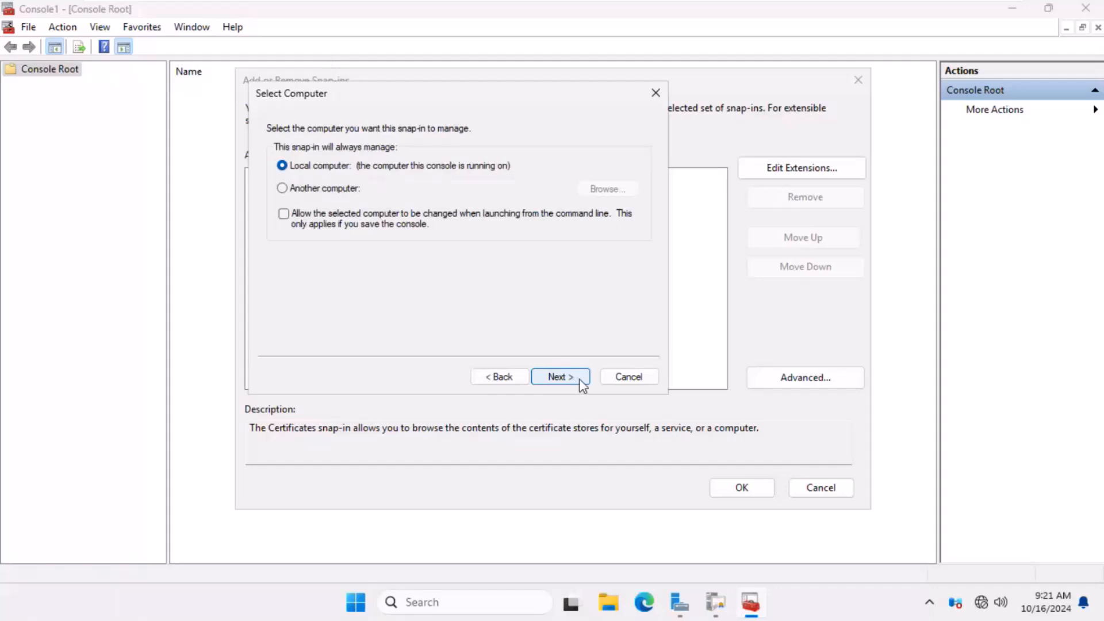
pyautogui.click(628, 377)
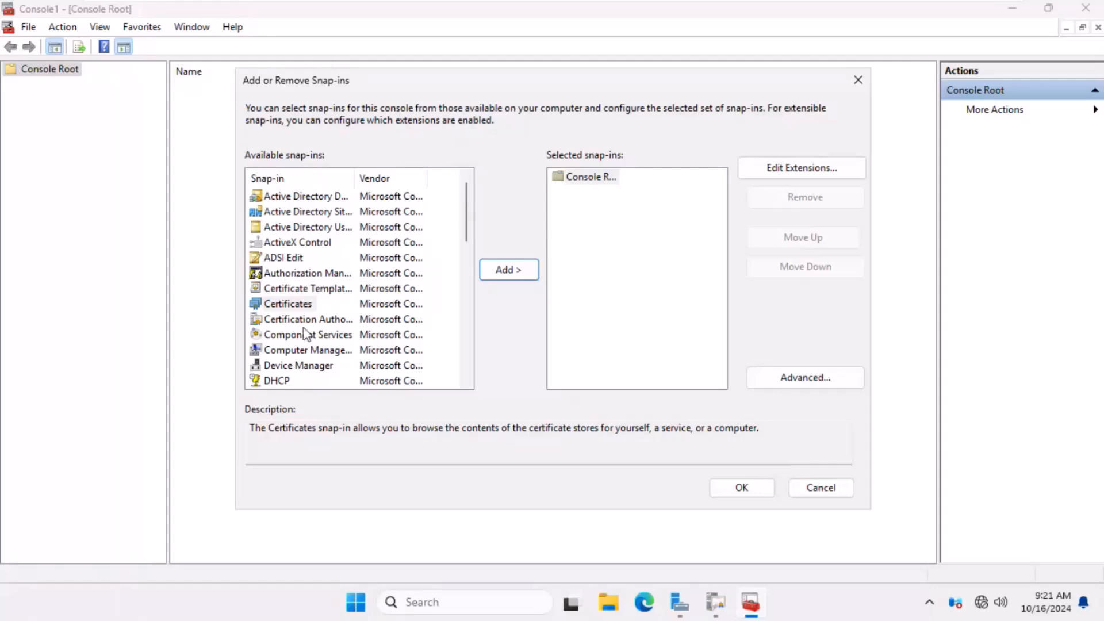
# - Add the Certificate Templates snap-in to the console and browse its list of certificate templates
pyautogui.click(305, 292)
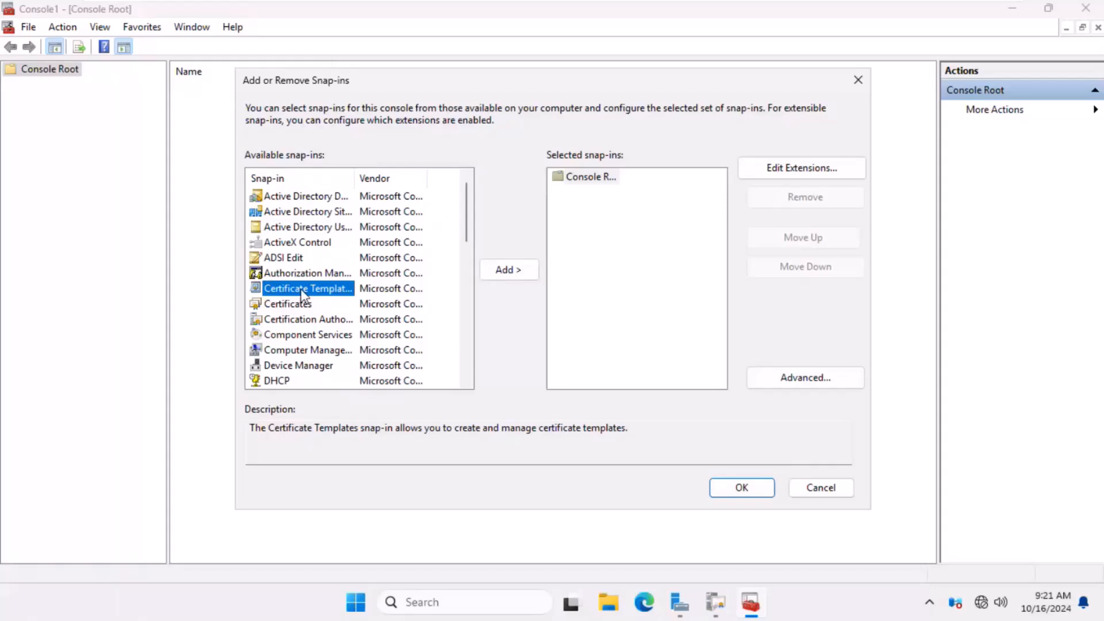
pyautogui.click(508, 270)
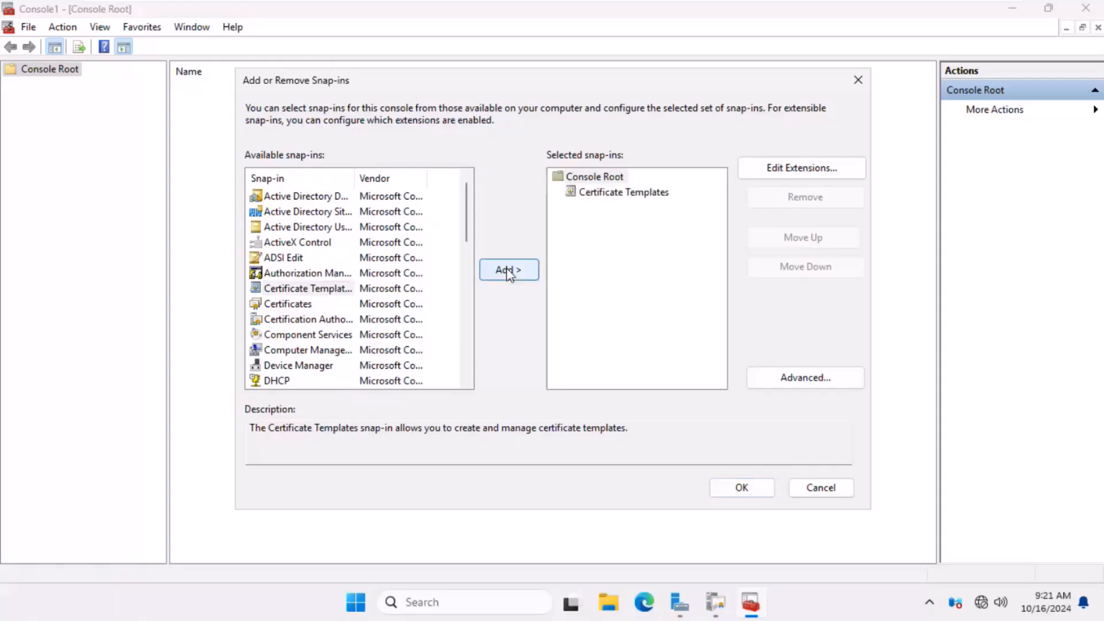
pyautogui.click(614, 195)
pyautogui.click(742, 488)
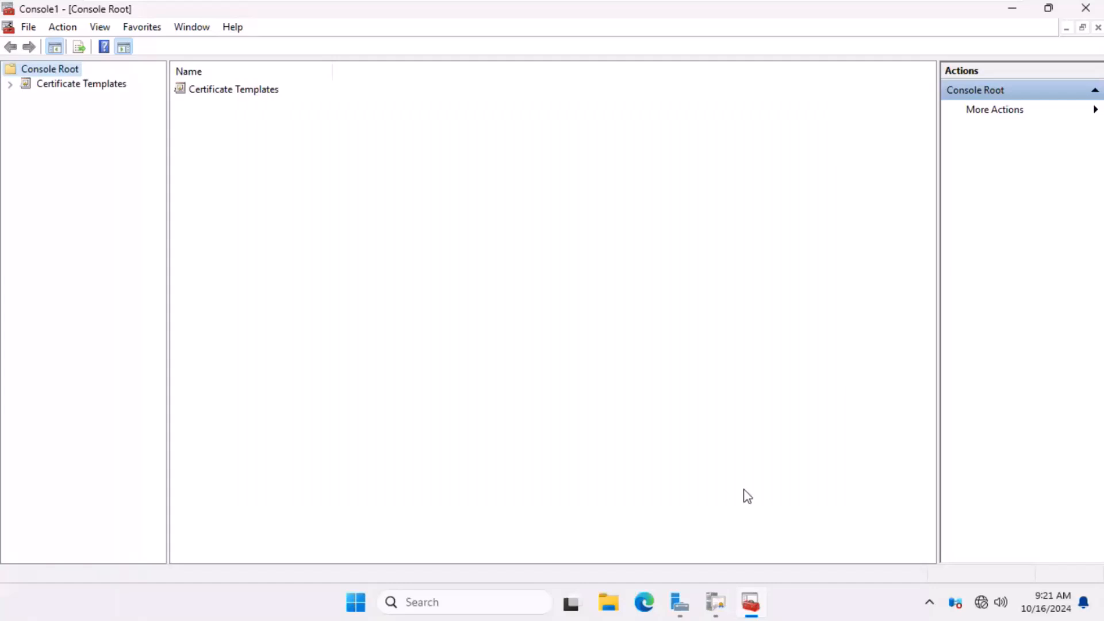
pyautogui.click(62, 84)
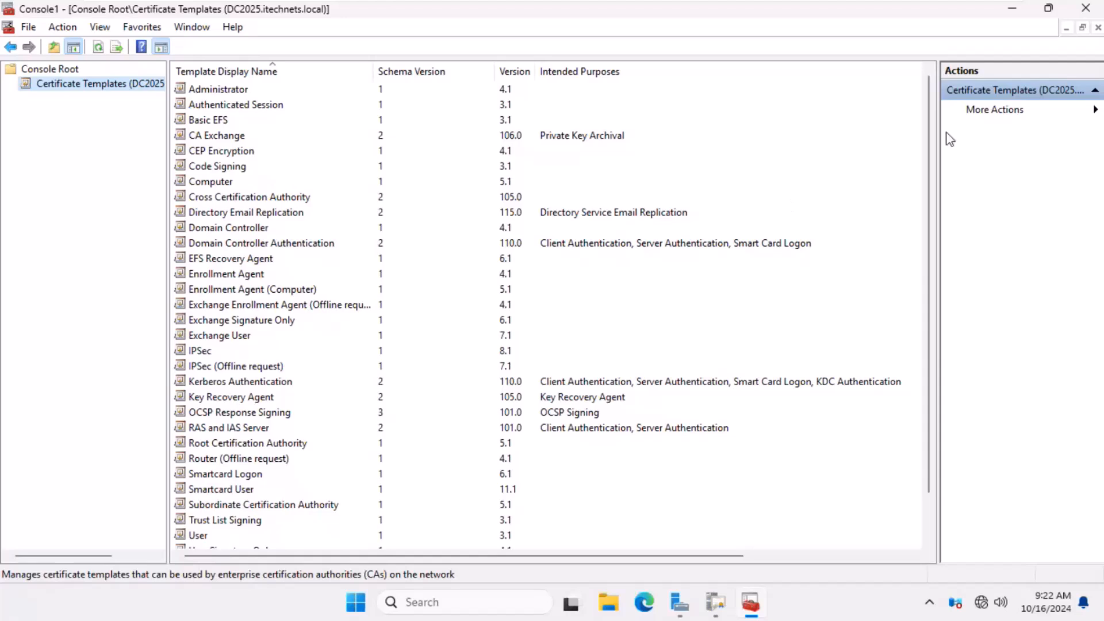
pyautogui.moveTo(930, 137); pyautogui.dragTo(934, 213)
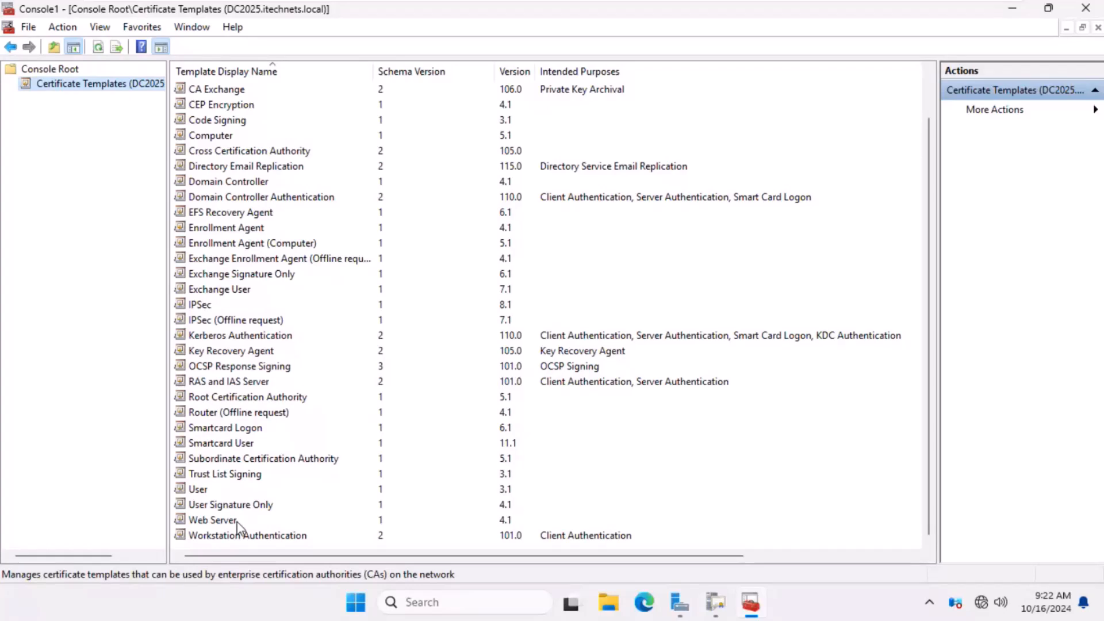
# - Open a maximized Microsoft Edge window without restoring the previously open pages
pyautogui.click(644, 602)
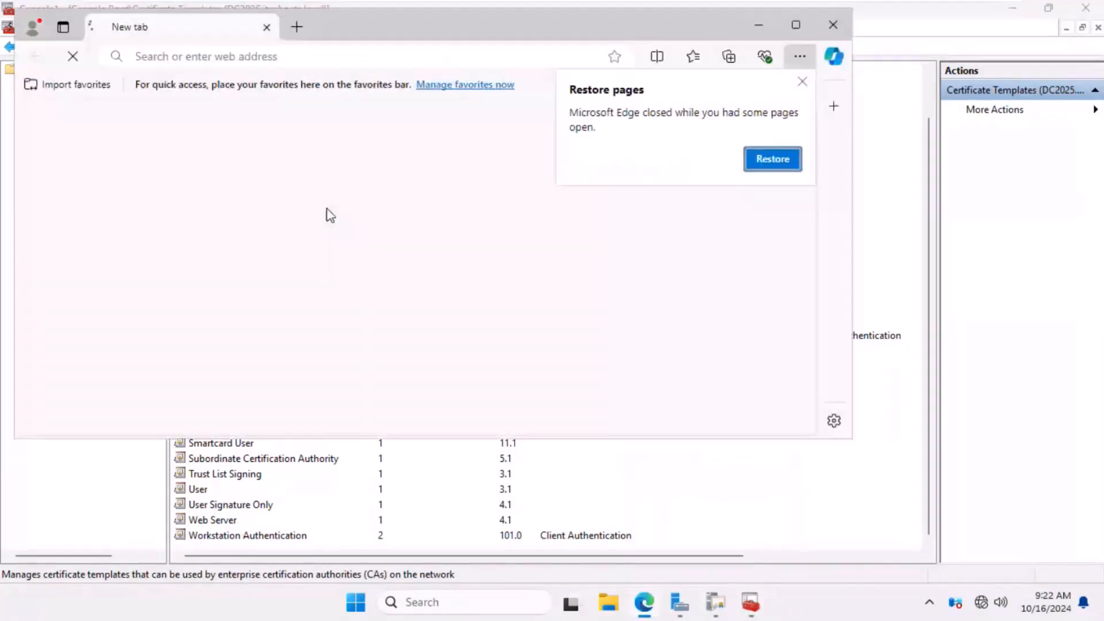
pyautogui.click(800, 83)
pyautogui.click(796, 26)
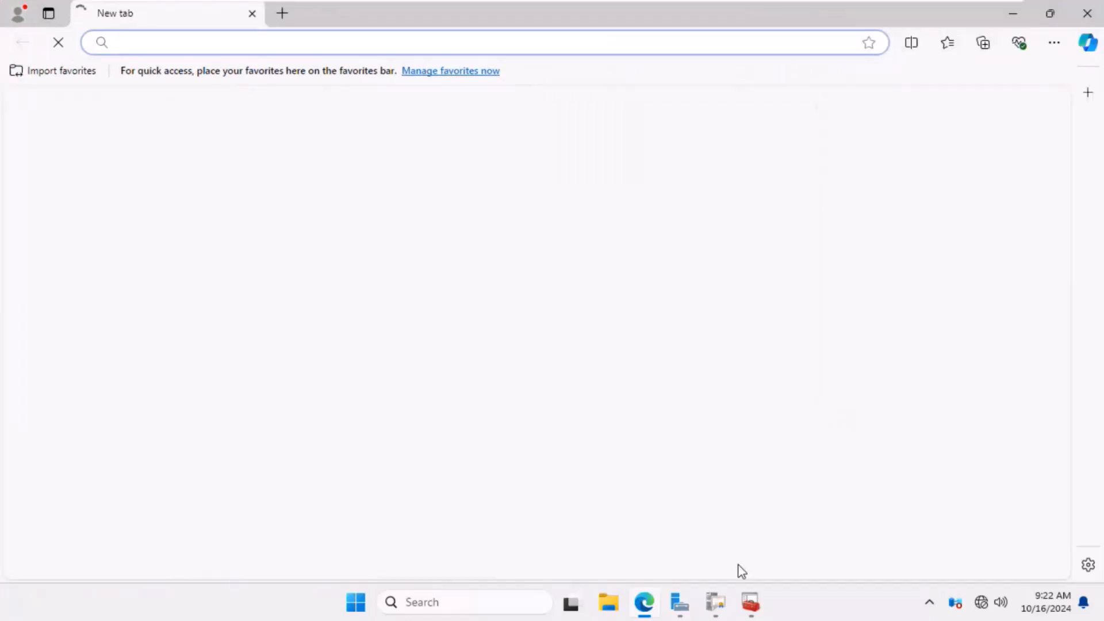
# - Switch to Server Manager, open the DNS console and display the records of the itechnets.local forward lookup zone
pyautogui.click(679, 611)
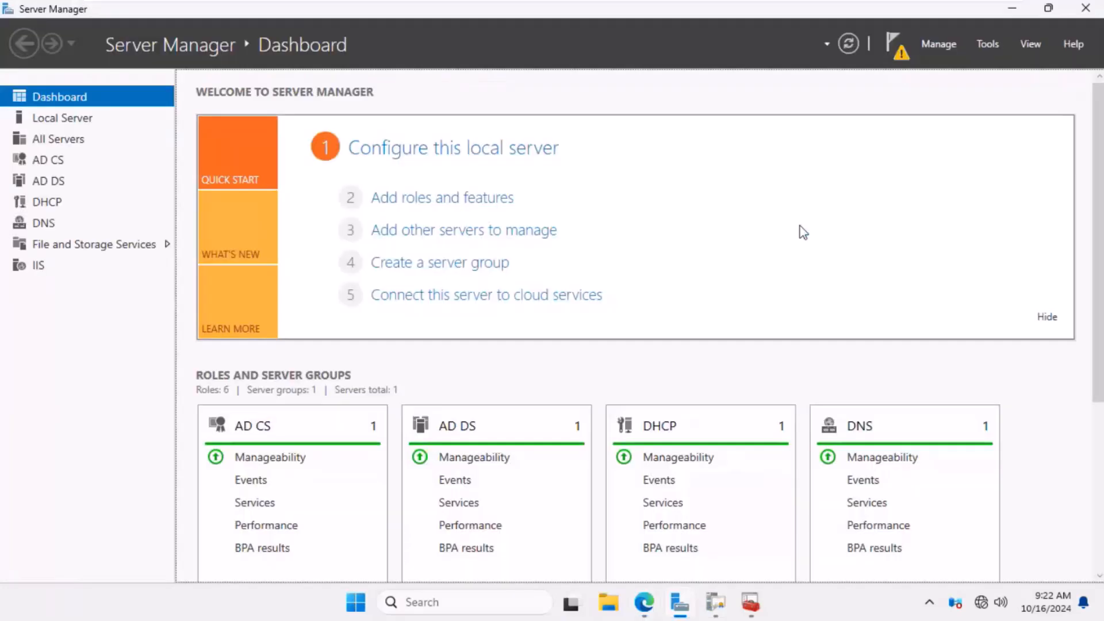
pyautogui.click(988, 44)
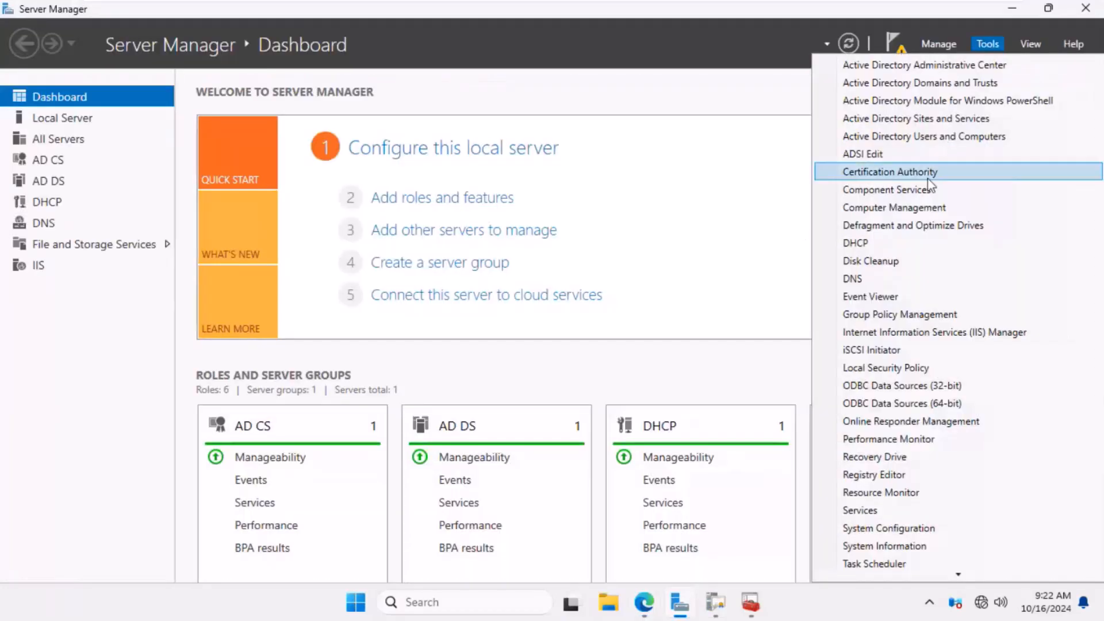
pyautogui.click(852, 278)
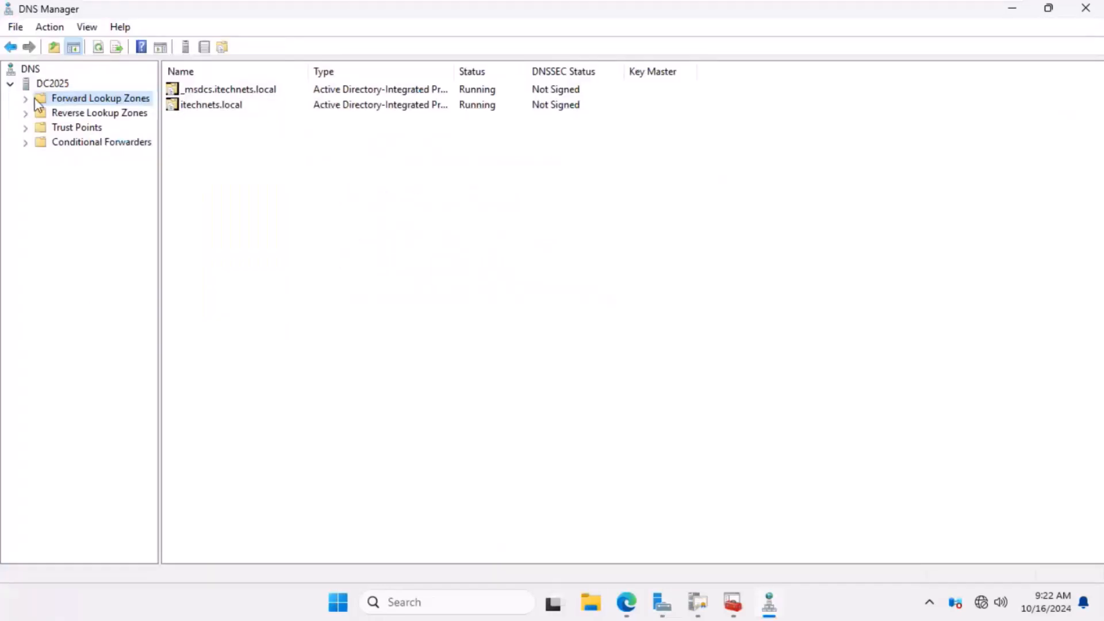
pyautogui.doubleClick(35, 99)
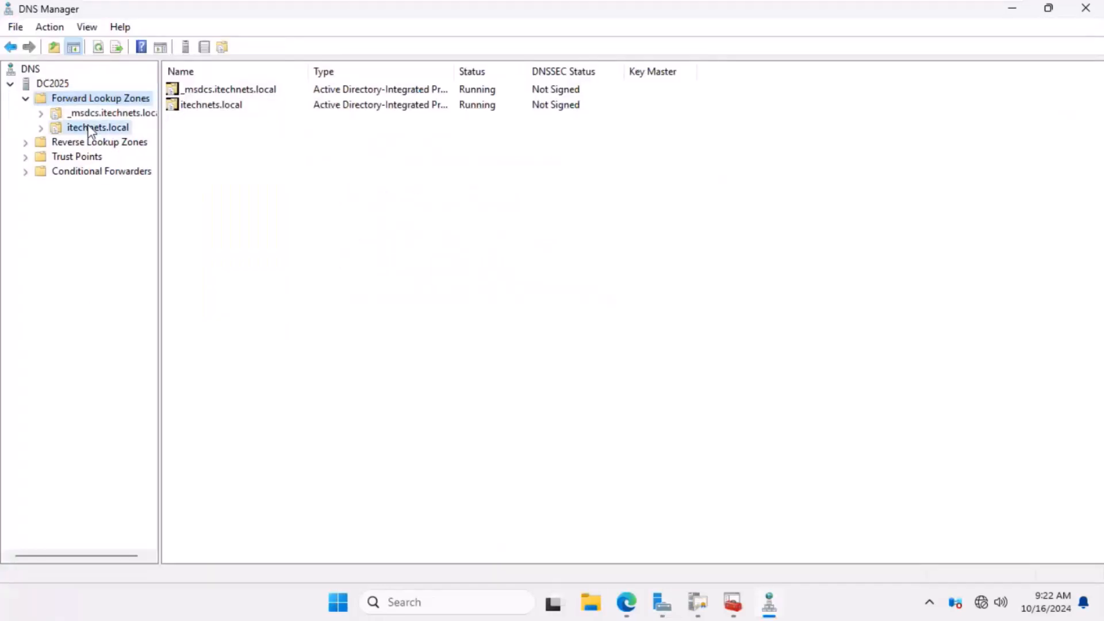
pyautogui.click(91, 128)
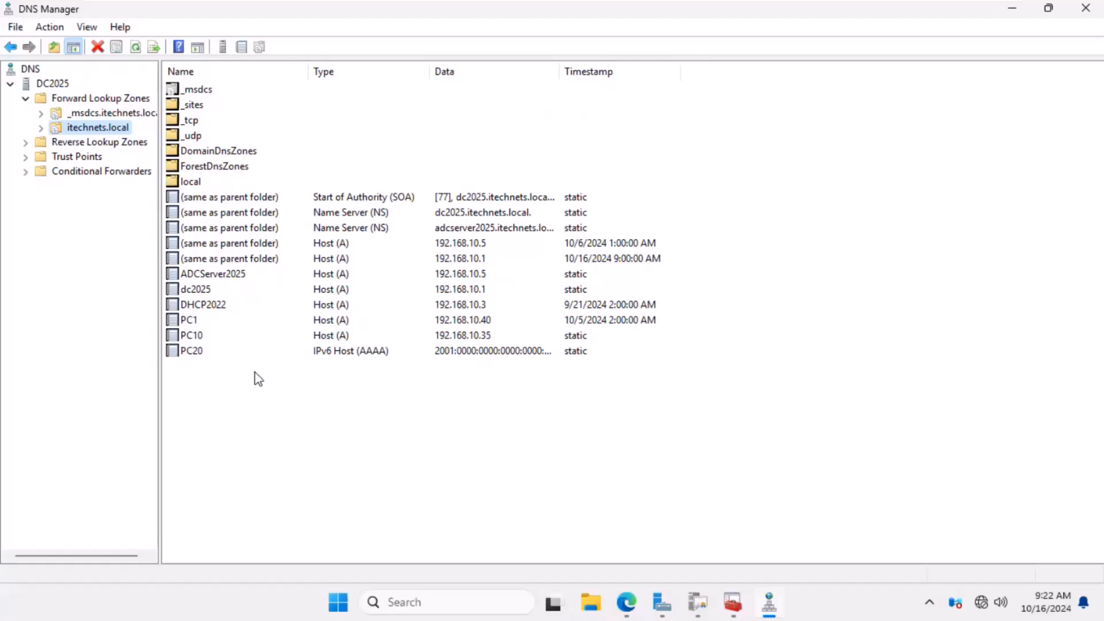
pyautogui.click(330, 259)
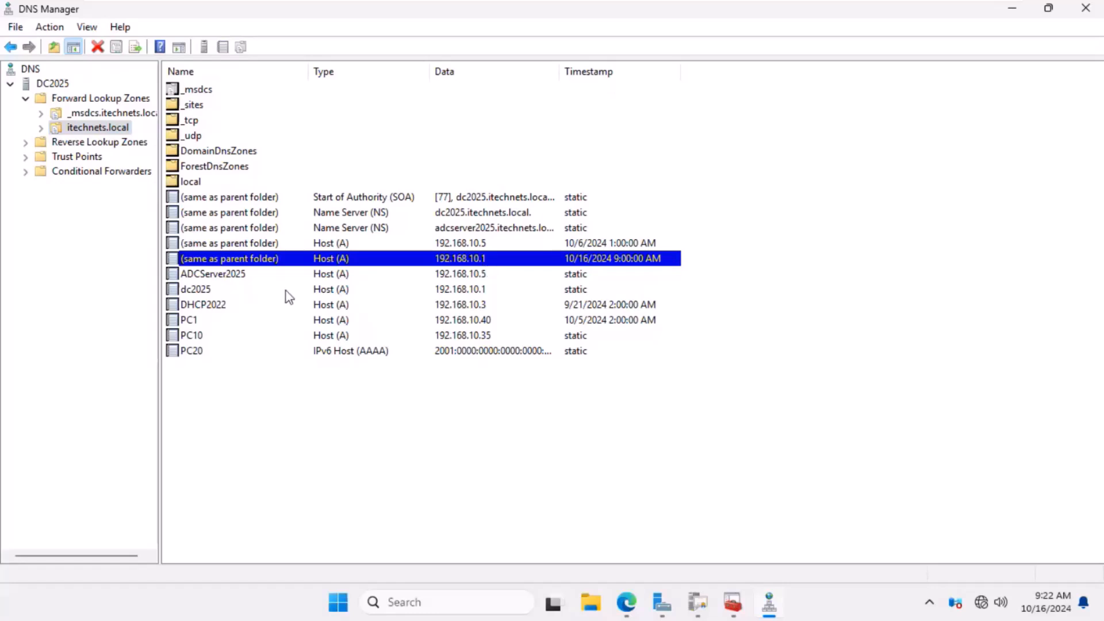
# - Add a host (A) record named www with IP address 192.168.10.1 to the itechnets.local zone
pyautogui.rightClick(200, 391)
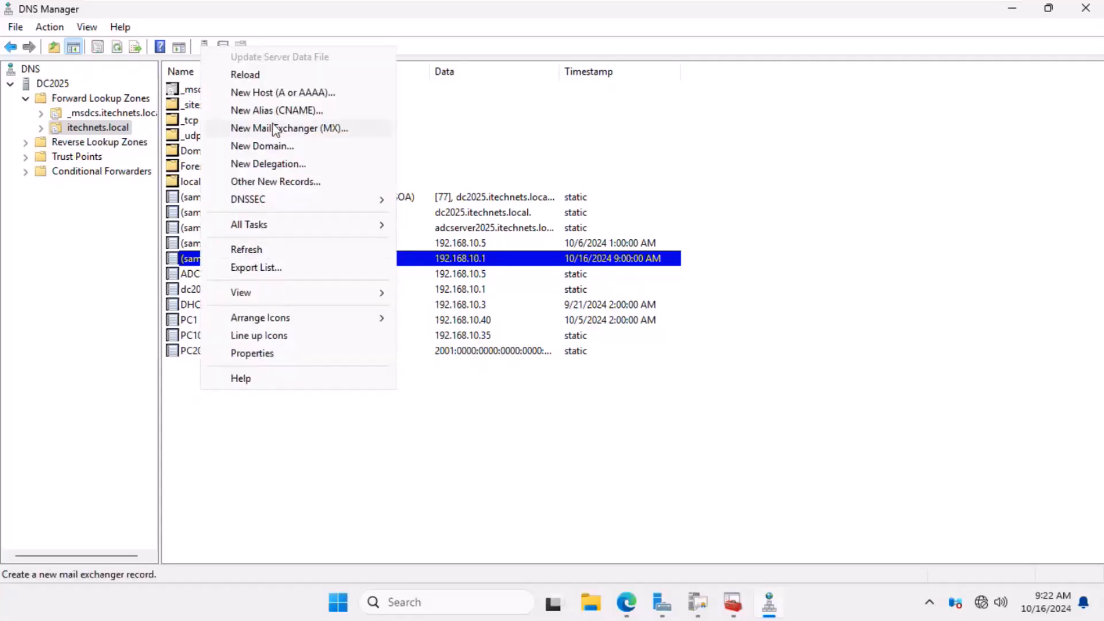
pyautogui.click(282, 93)
pyautogui.write('ww')
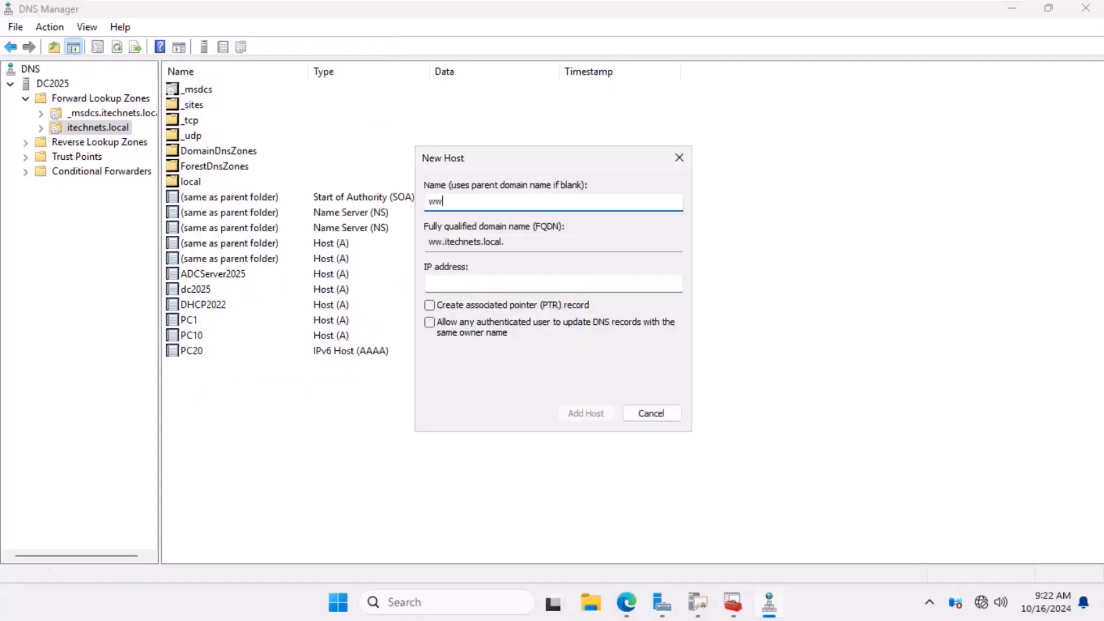
pyautogui.write('w')
pyautogui.click(491, 285)
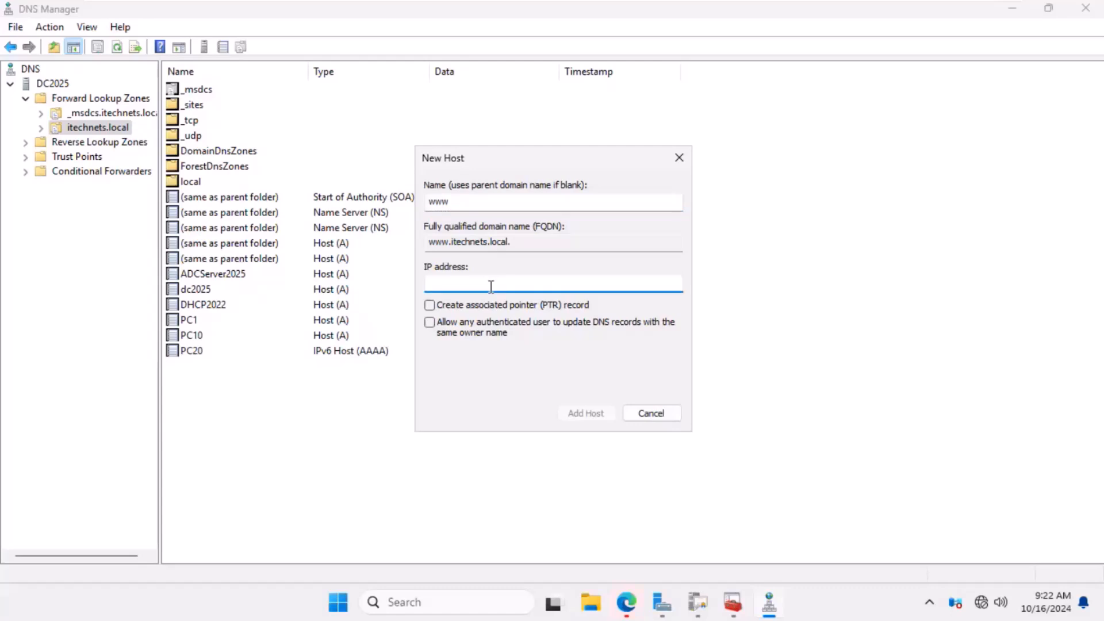
pyautogui.write('192. 168. 10. 1')
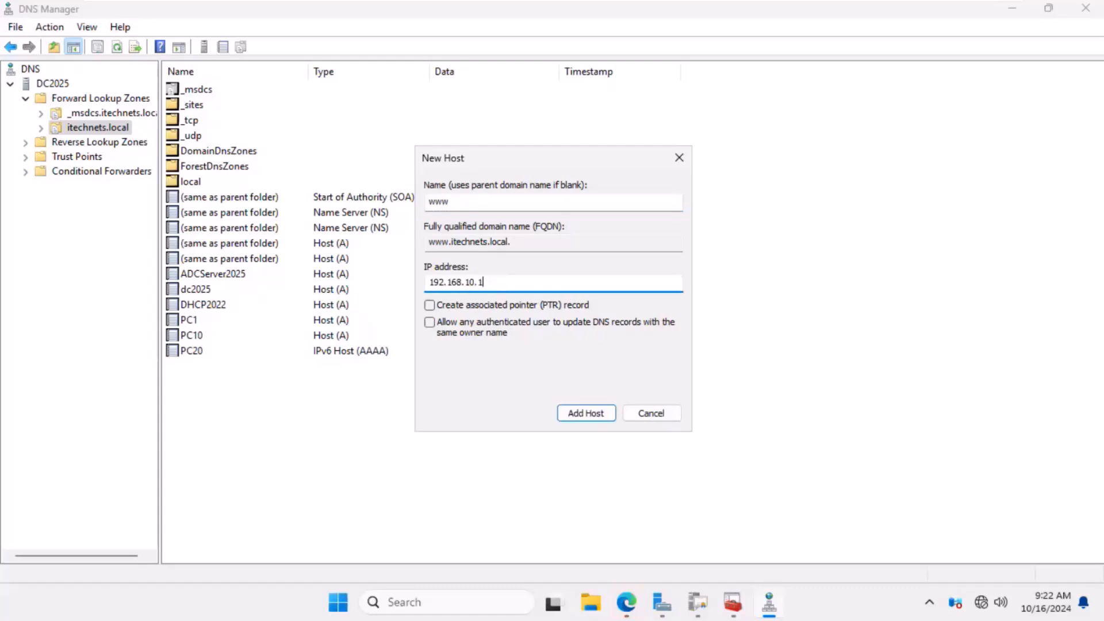
pyautogui.click(589, 416)
pyautogui.click(673, 357)
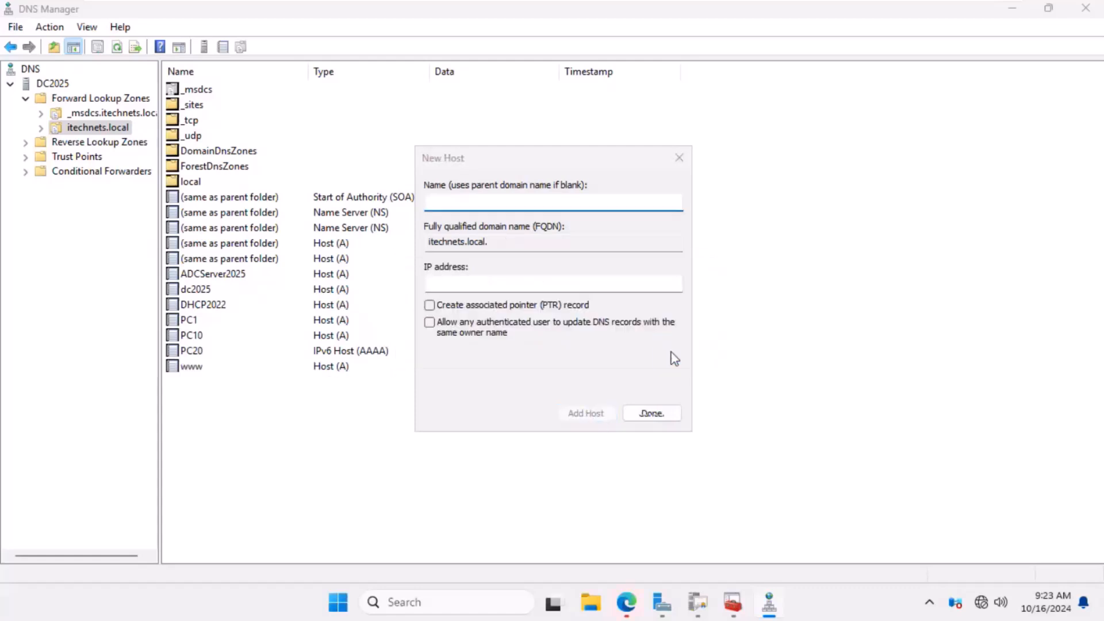
pyautogui.click(652, 414)
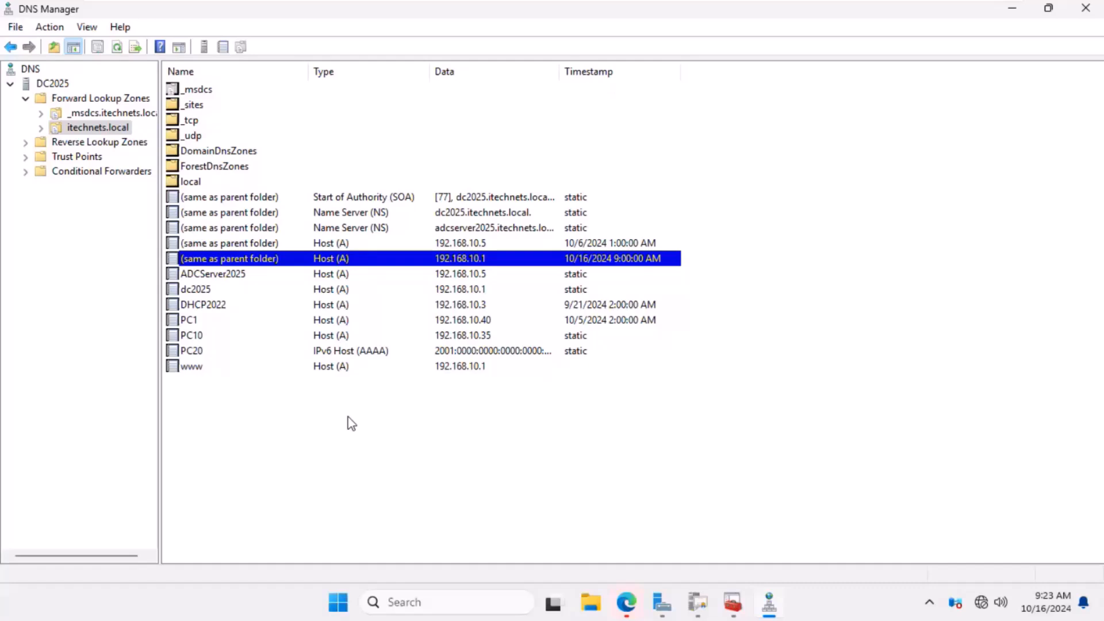
pyautogui.click(282, 368)
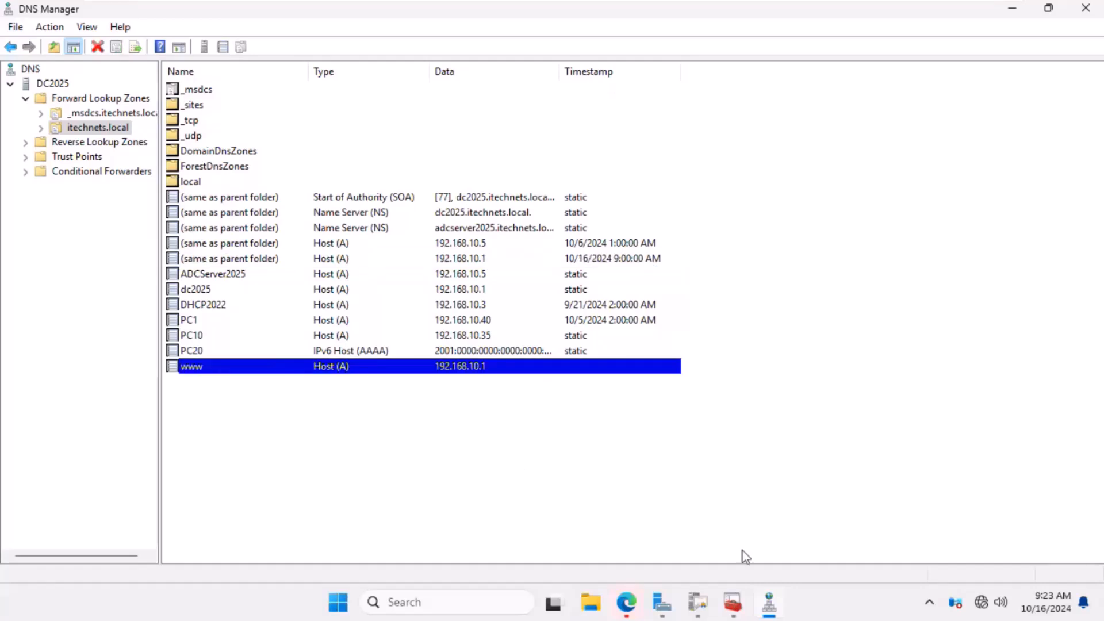
pyautogui.click(627, 602)
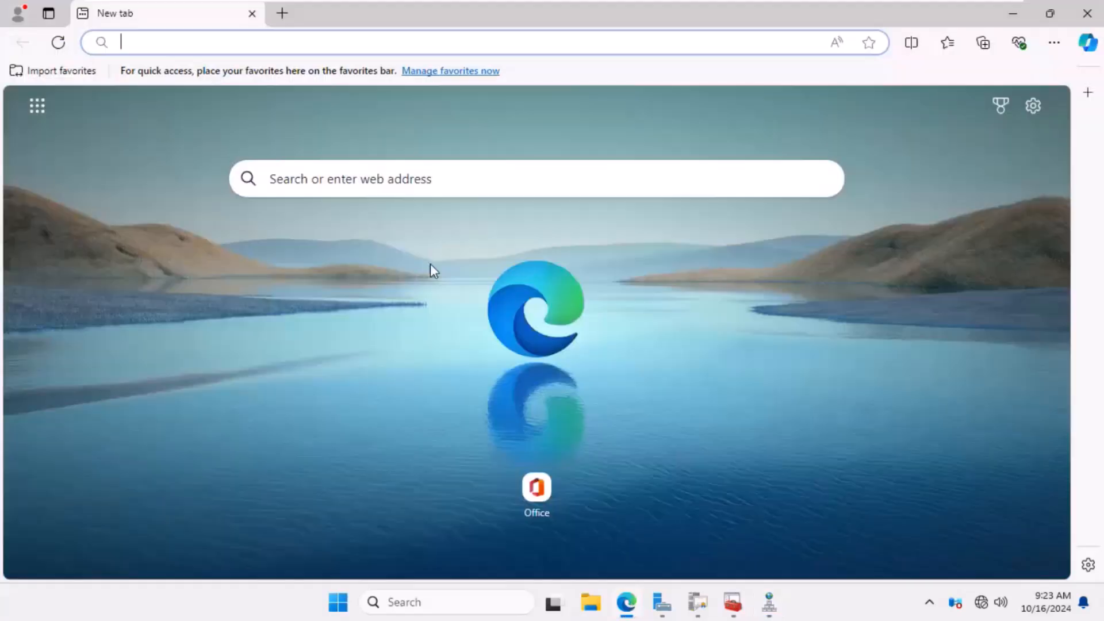
pyautogui.write('www')
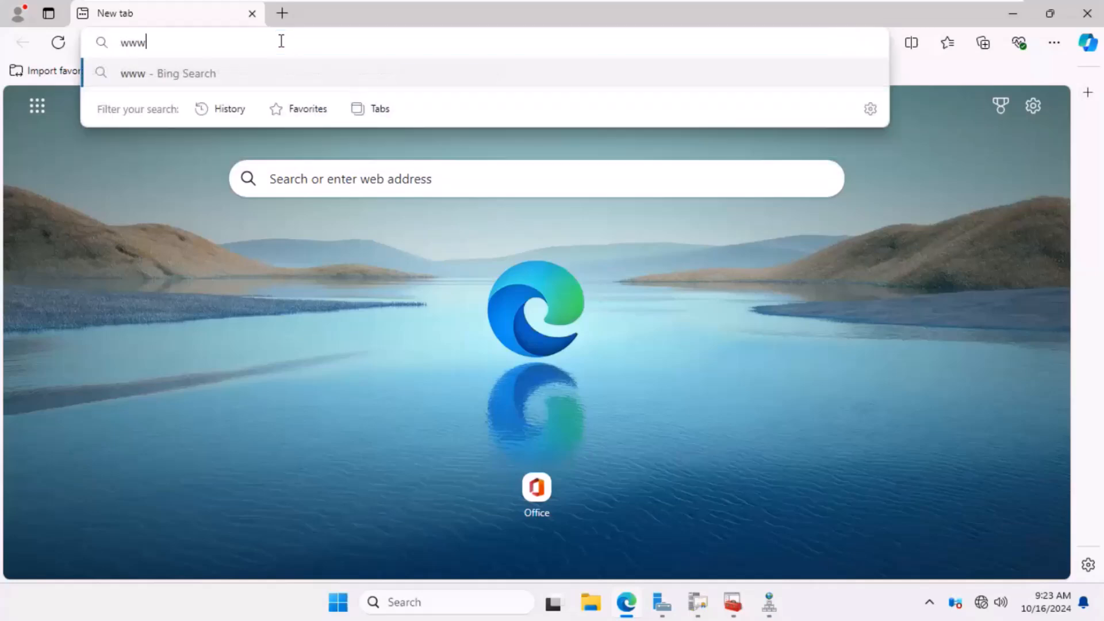
pyautogui.write('.itechn')
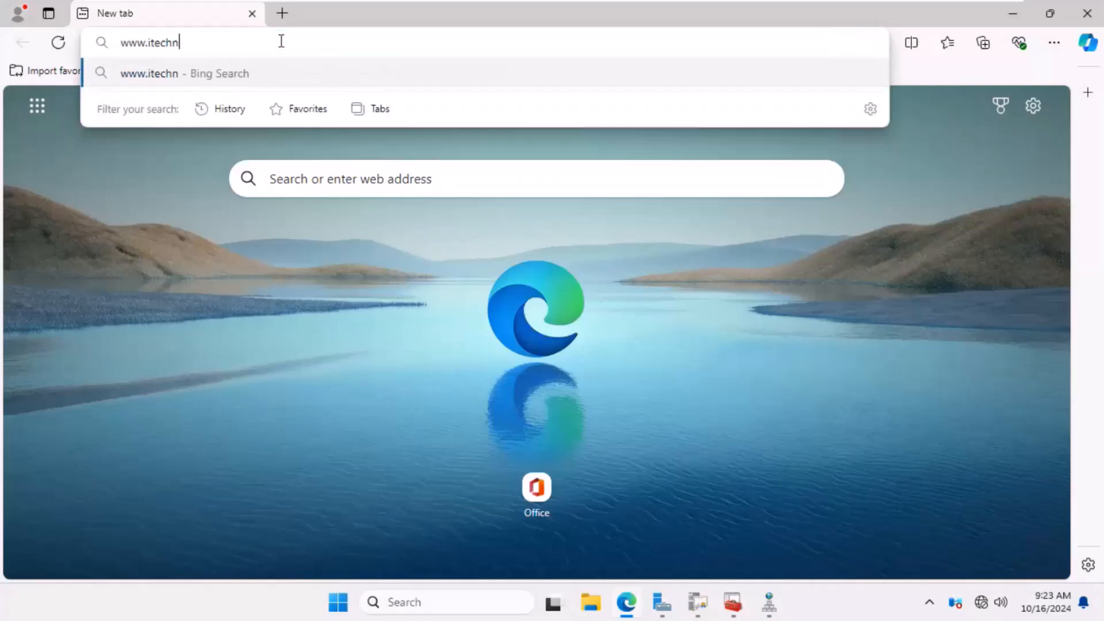
pyautogui.write('ets')
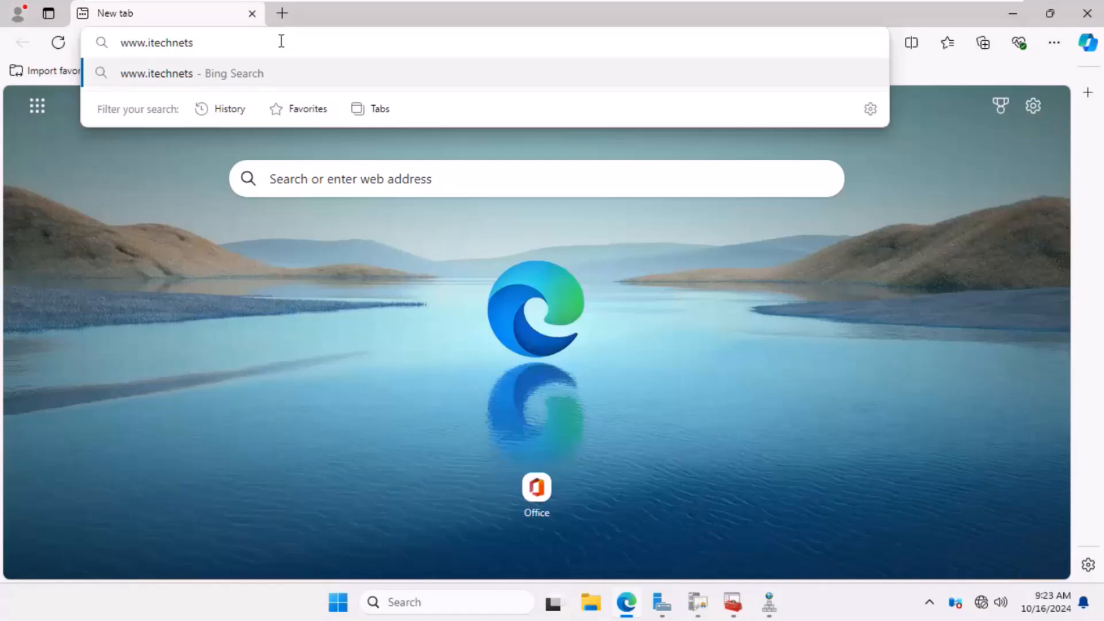
pyautogui.write('/local')
pyautogui.press('BackSpace')
pyautogui.press('BackSpace')
pyautogui.press('BackSpace')
pyautogui.press('BackSpace')
pyautogui.press('BackSpace')
pyautogui.press('BackSpace')
pyautogui.write('.local')
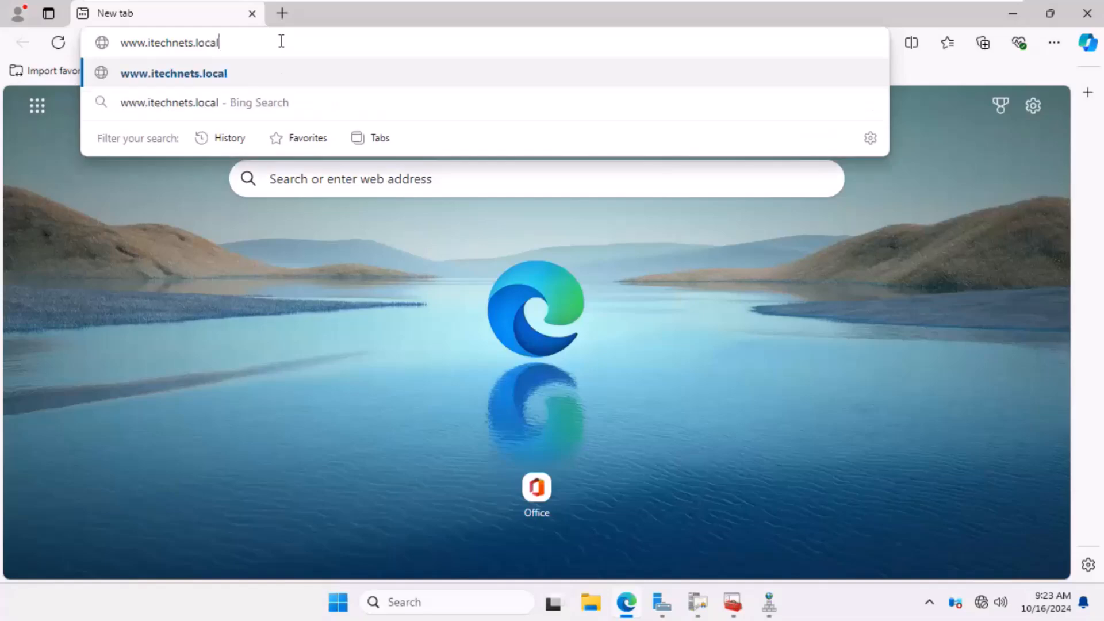
pyautogui.press('Return')
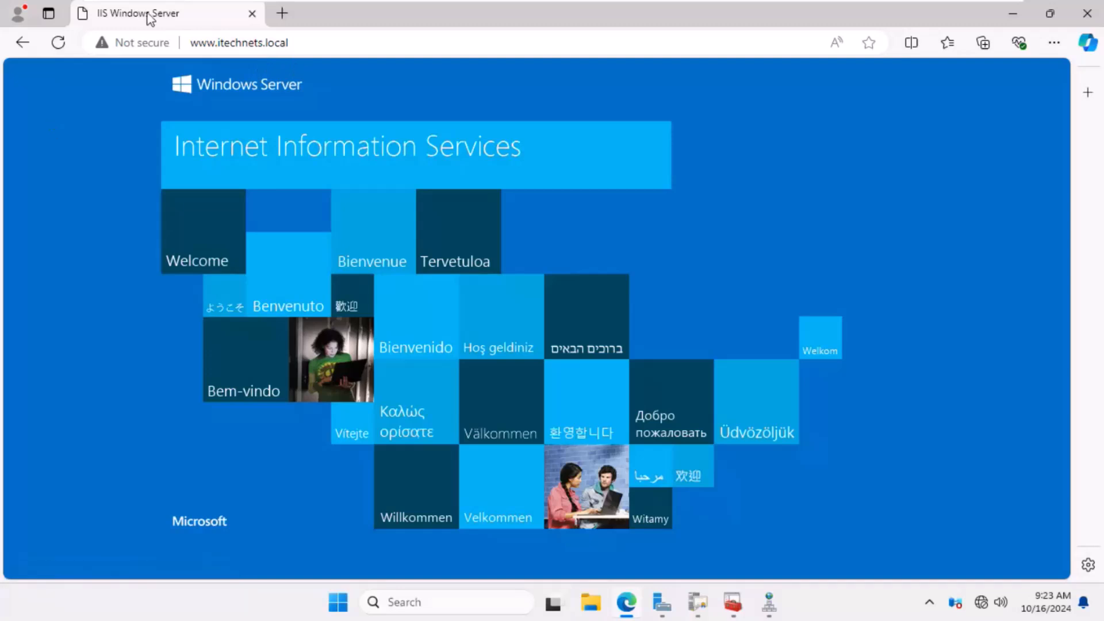
pyautogui.click(127, 43)
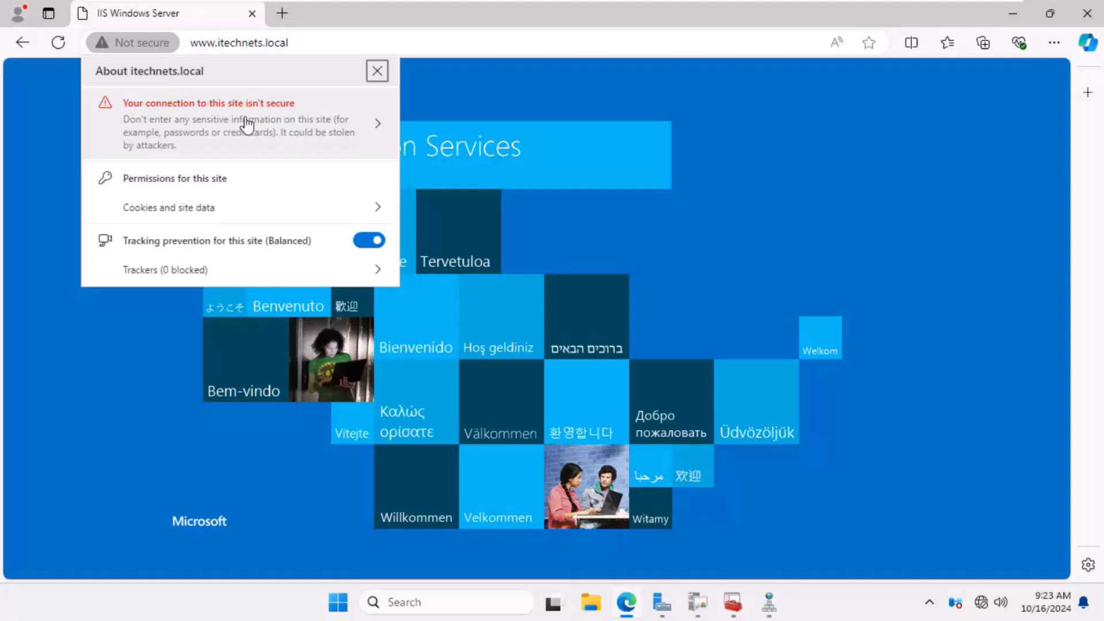
pyautogui.click(120, 378)
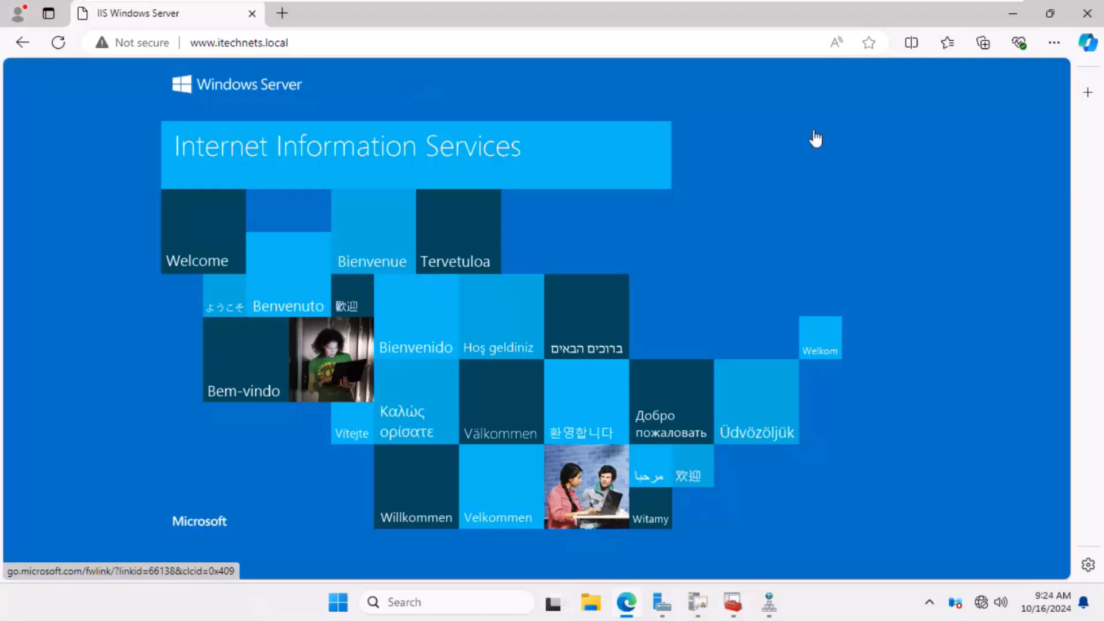
# - Load the certificate services page at 192.168.10.1/certsrv
pyautogui.click(384, 35)
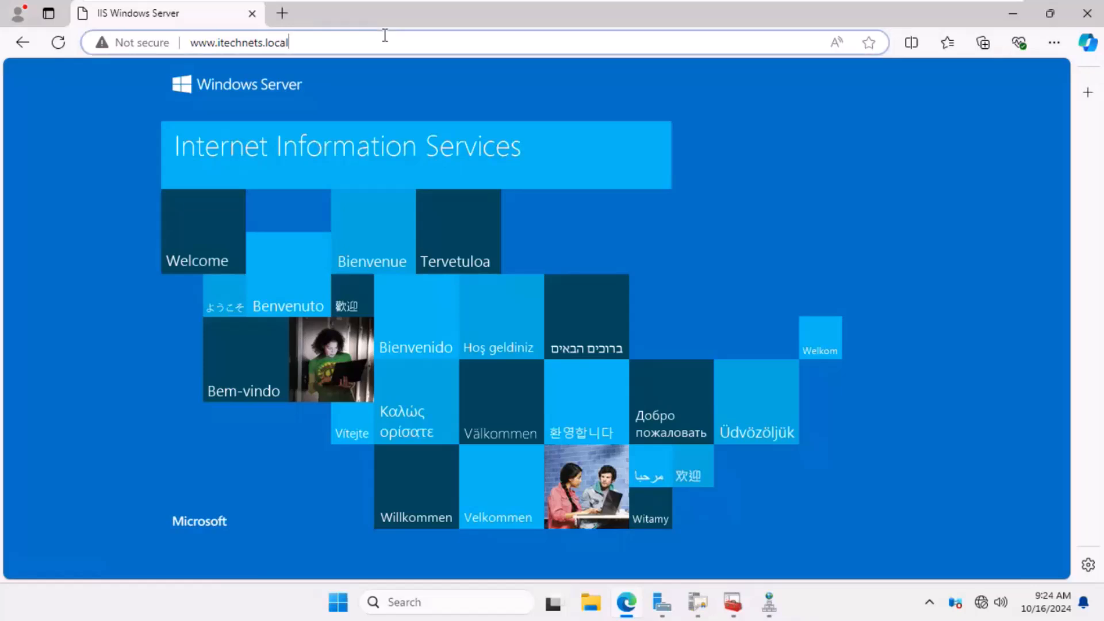
pyautogui.hotkey('ctrl', 'a')
pyautogui.write('/')
pyautogui.press('BackSpace')
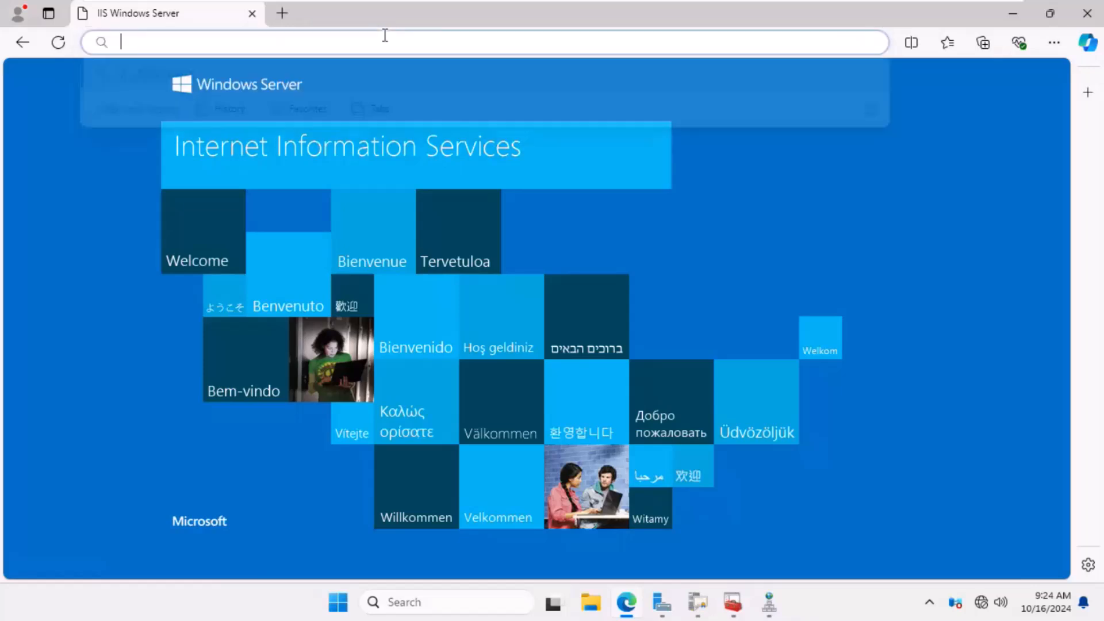
pyautogui.write('192.16')
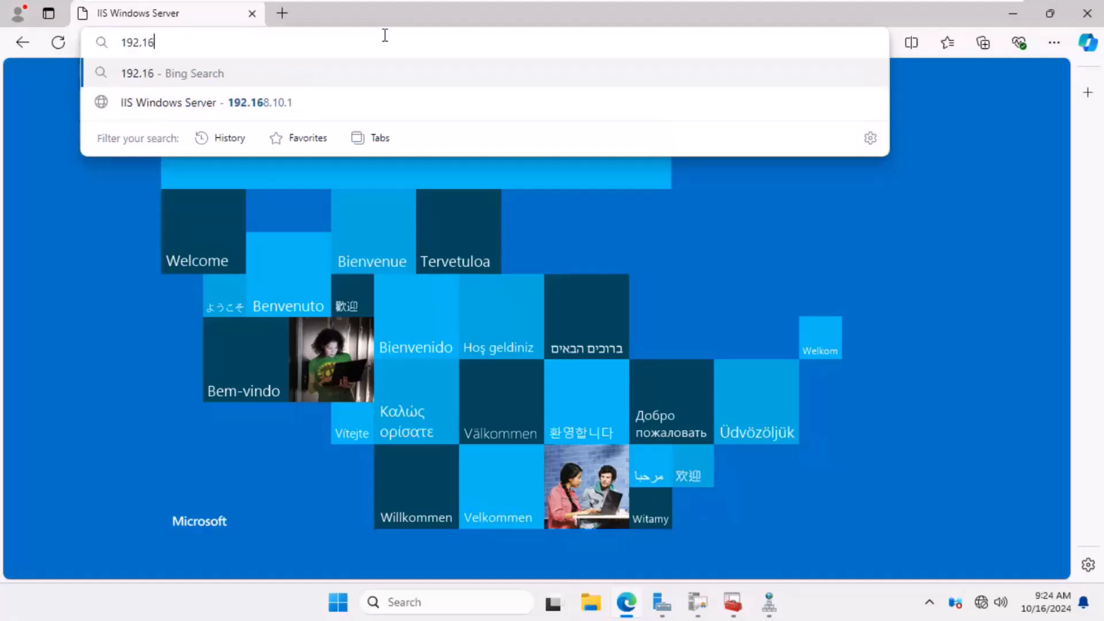
pyautogui.write('8.10.1/')
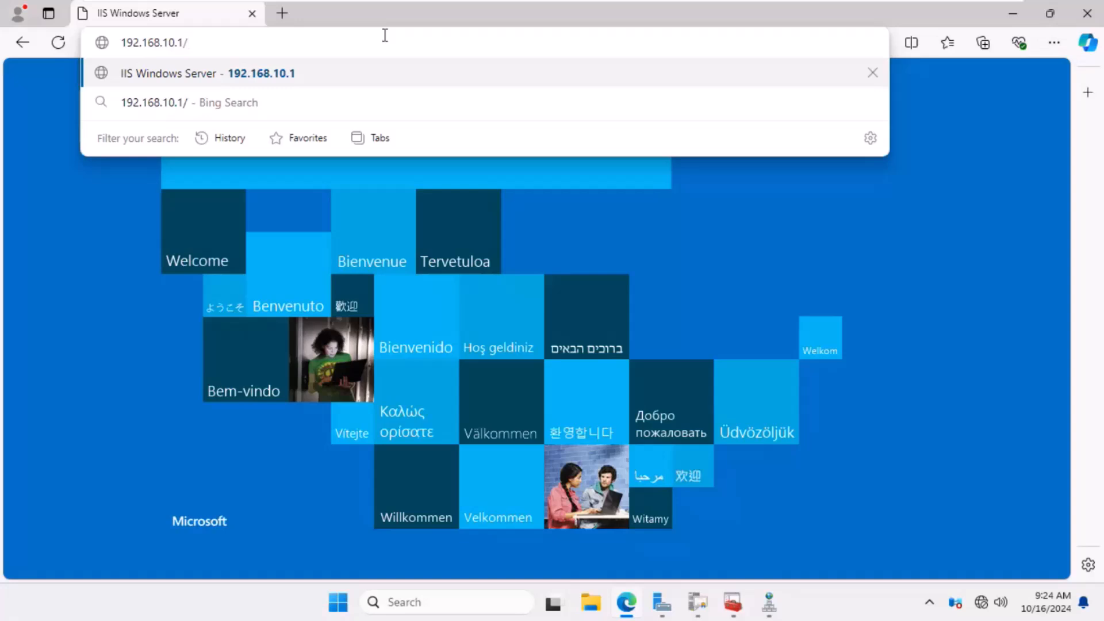
pyautogui.write('cer')
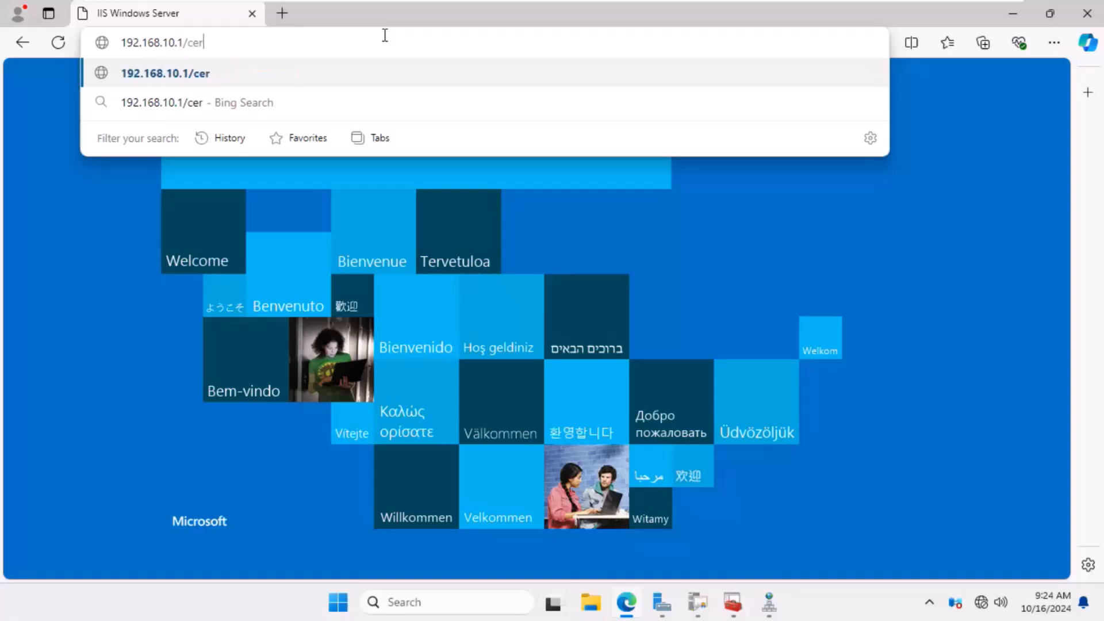
pyautogui.write('tsrv')
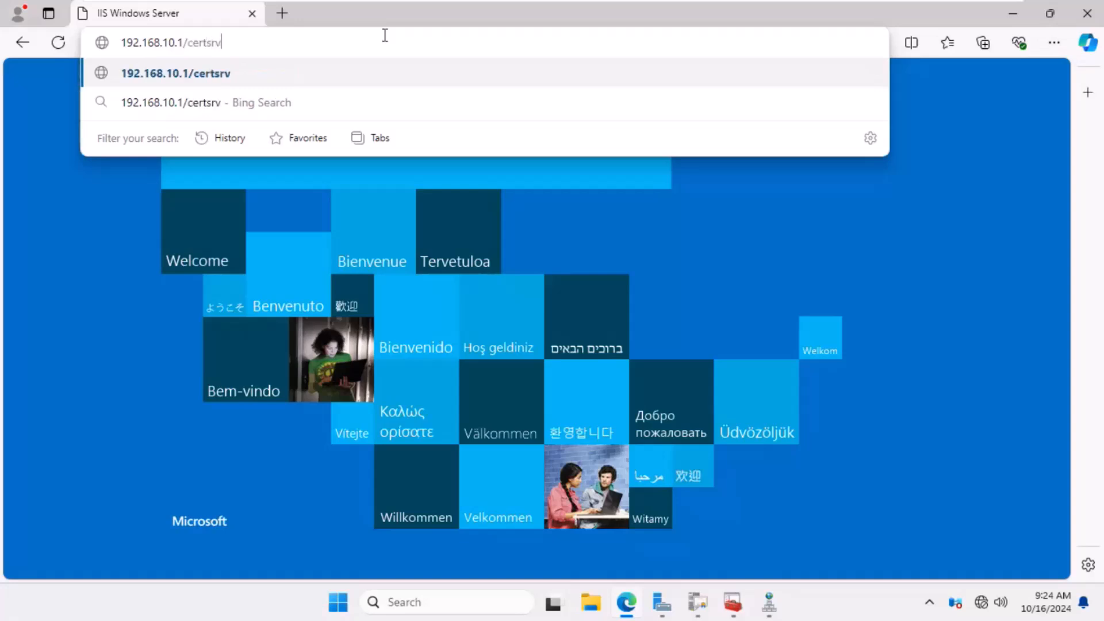
pyautogui.press('Return')
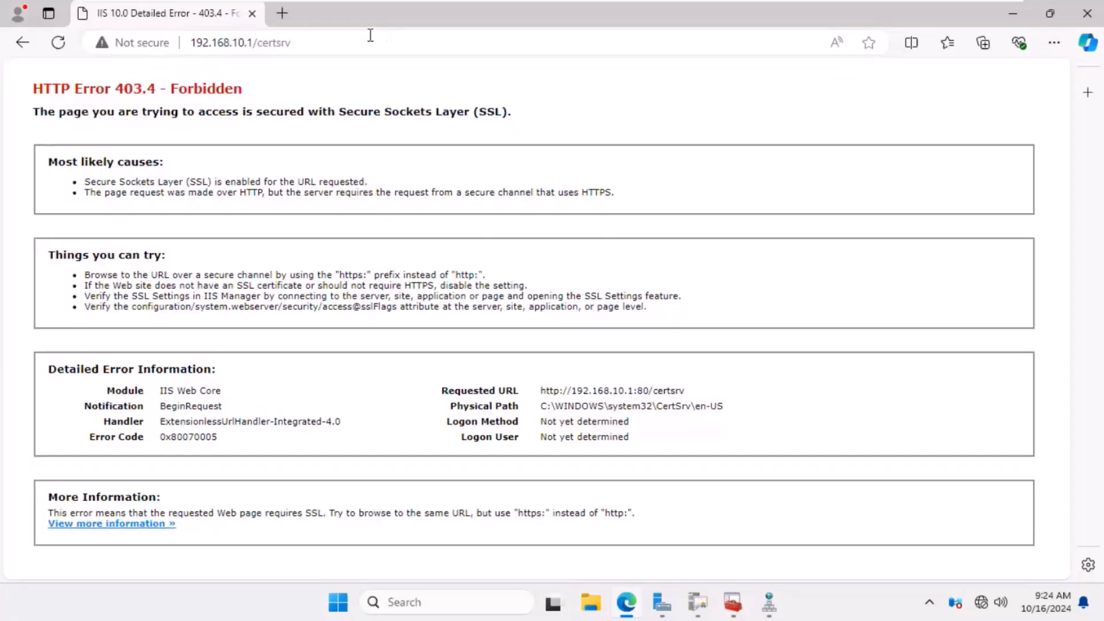
pyautogui.doubleClick(376, 43)
pyautogui.click(376, 42)
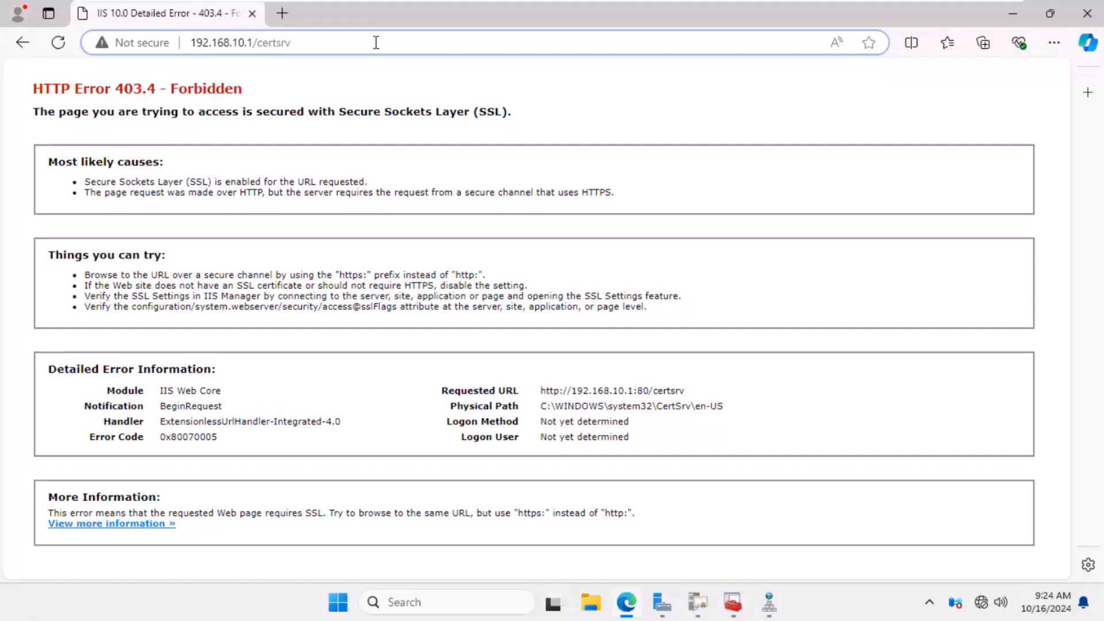
pyautogui.press('Left')
pyautogui.press('Left')
pyautogui.press('Left')
pyautogui.press('Left')
pyautogui.press('Left')
pyautogui.press('BackSpace')
pyautogui.press('BackSpace')
pyautogui.press('BackSpace')
pyautogui.press('BackSpace')
pyautogui.press('BackSpace')
pyautogui.press('BackSpace')
pyautogui.press('BackSpace')
pyautogui.press('BackSpace')
pyautogui.press('BackSpace')
pyautogui.press('BackSpace')
pyautogui.press('BackSpace')
pyautogui.press('BackSpace')
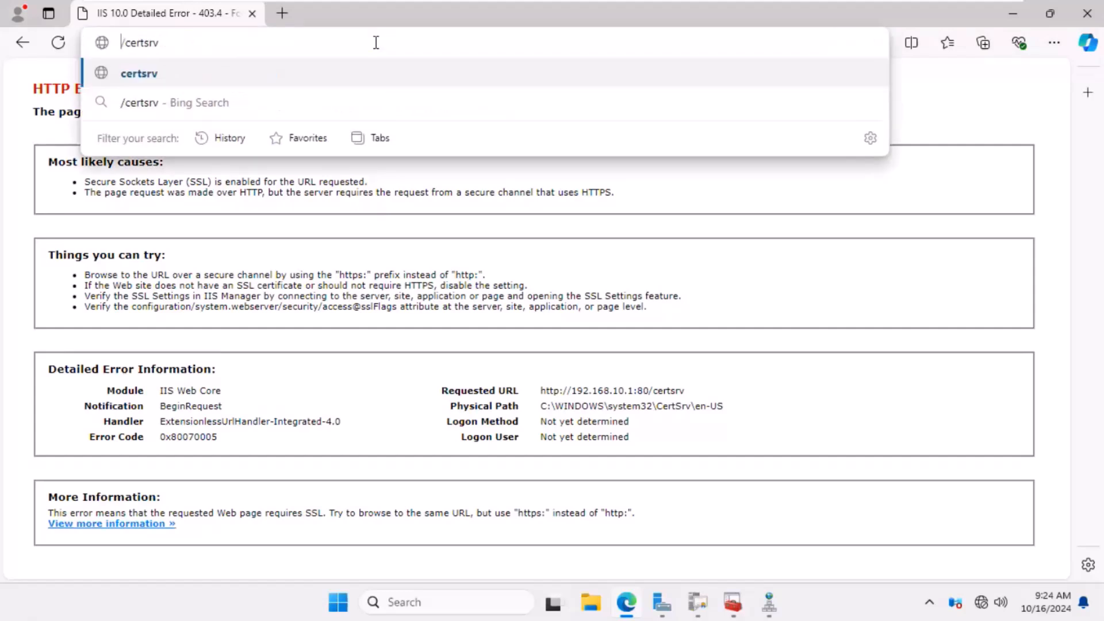
pyautogui.write('www.')
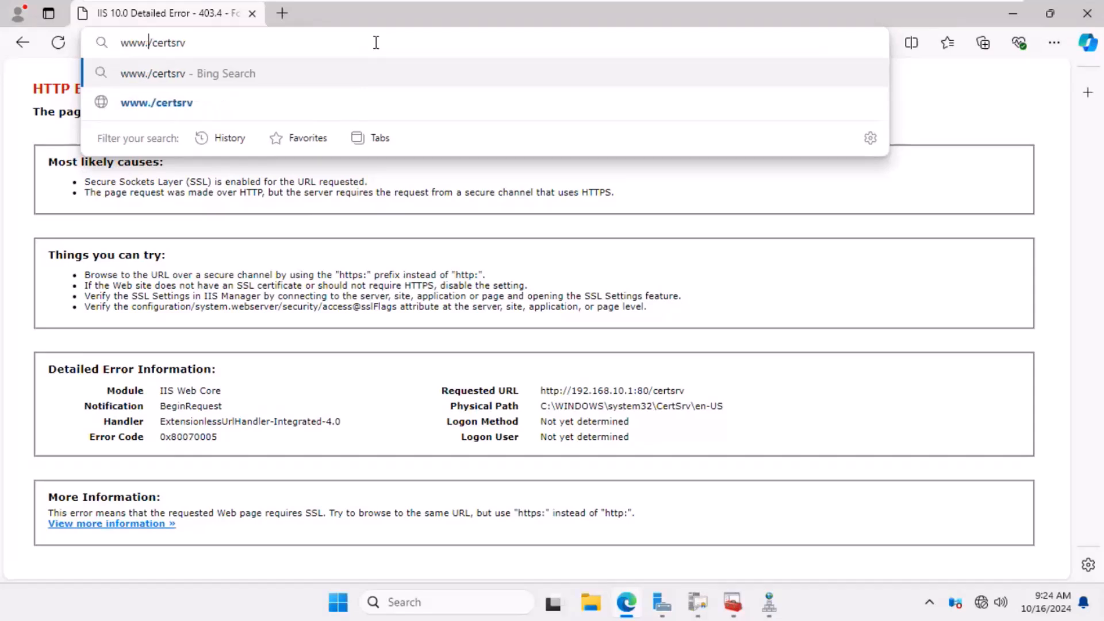
pyautogui.write('itechnets.lo')
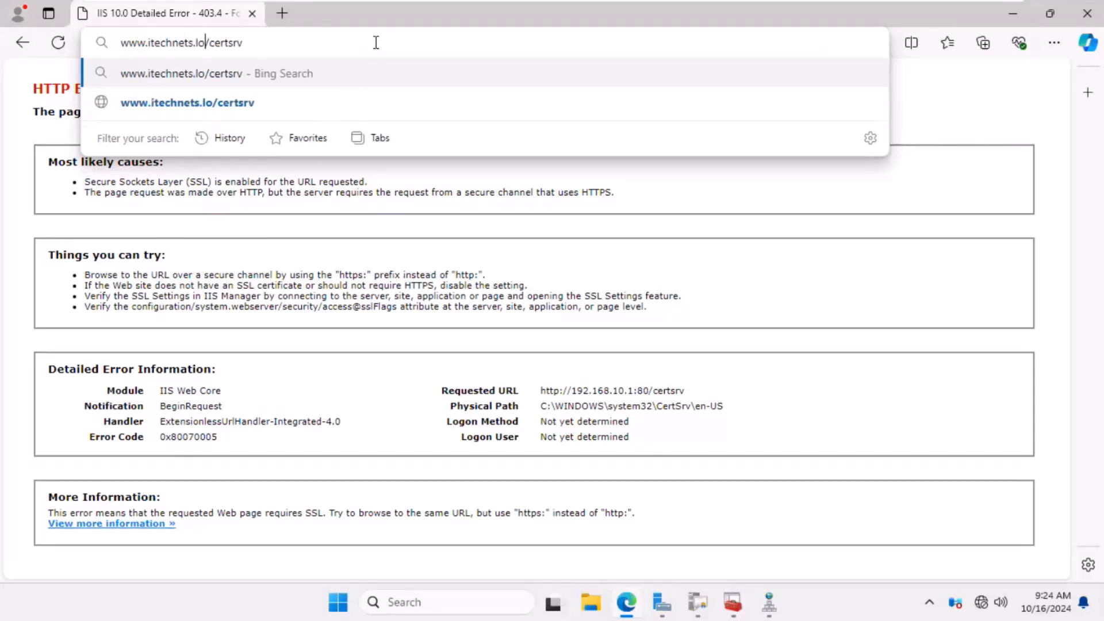
pyautogui.write('cal')
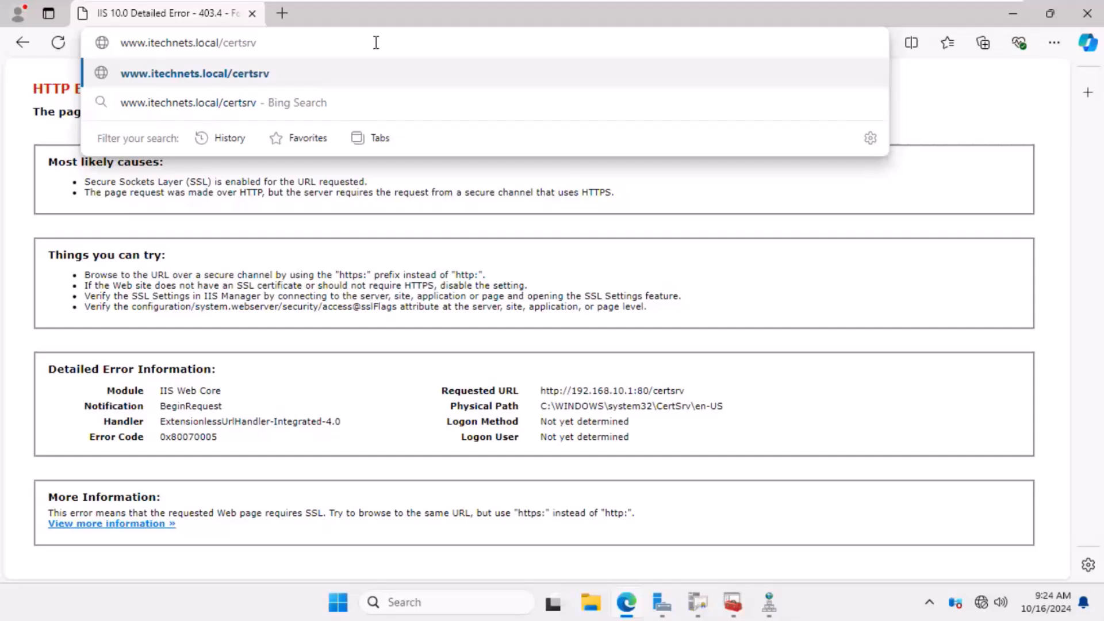
pyautogui.press('Return')
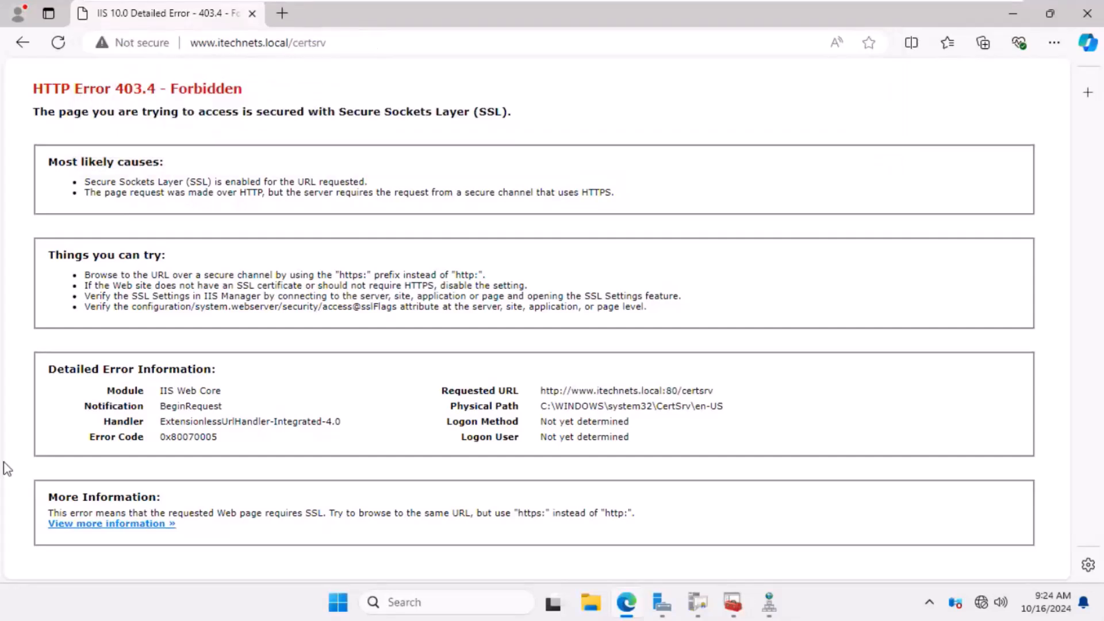
pyautogui.click(98, 526)
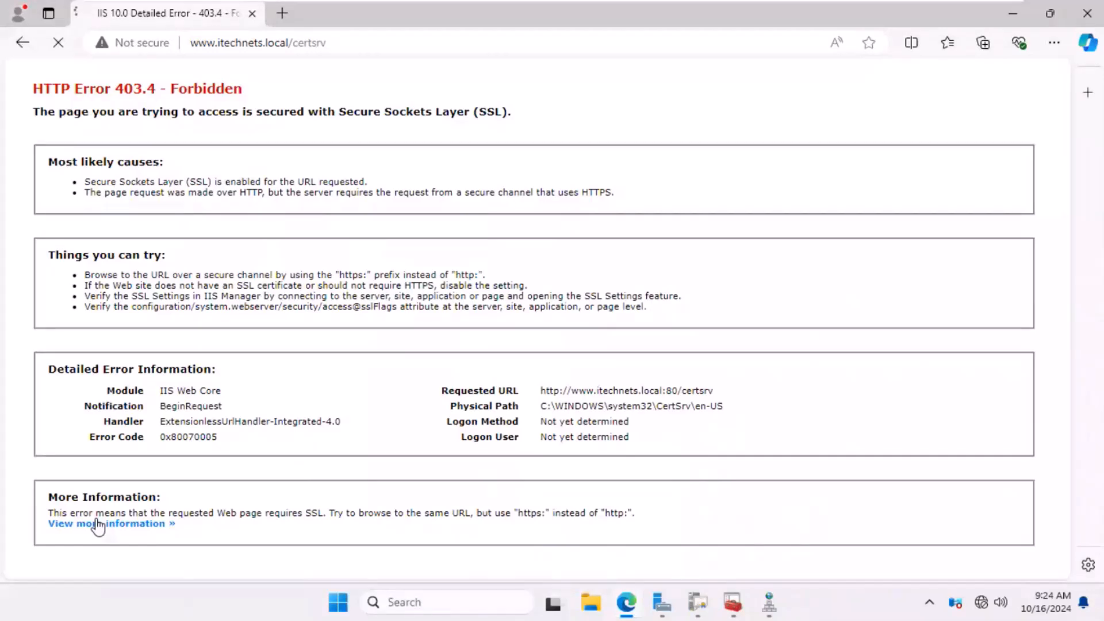
# - Retry the error page's information link, minimize the browser, close DNS Manager and switch to the Certificate Templates console
pyautogui.click(98, 525)
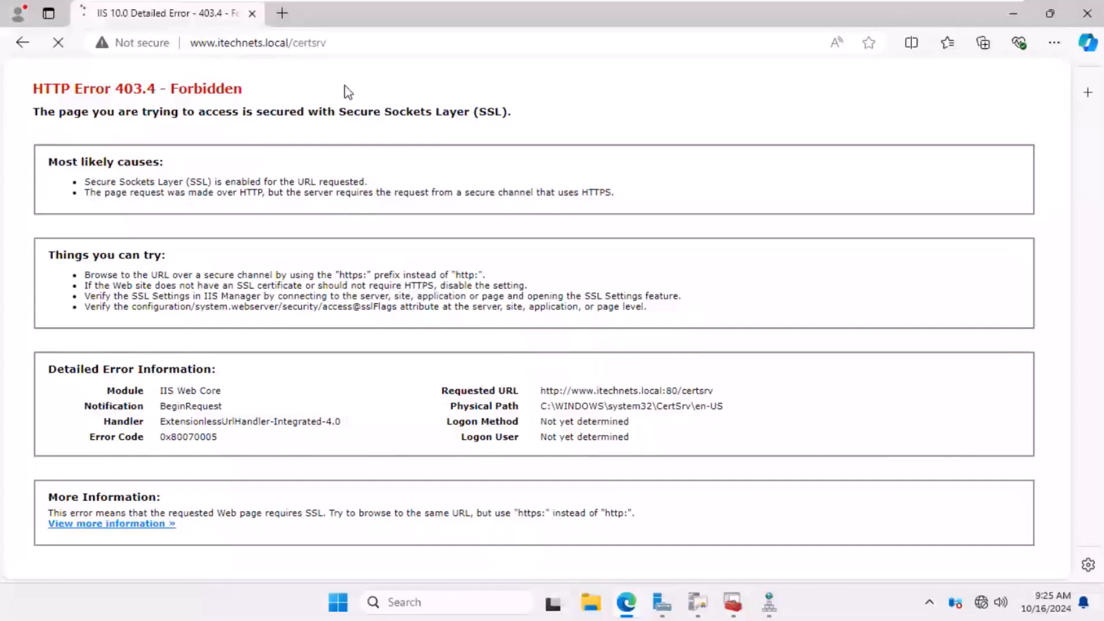
pyautogui.click(1014, 9)
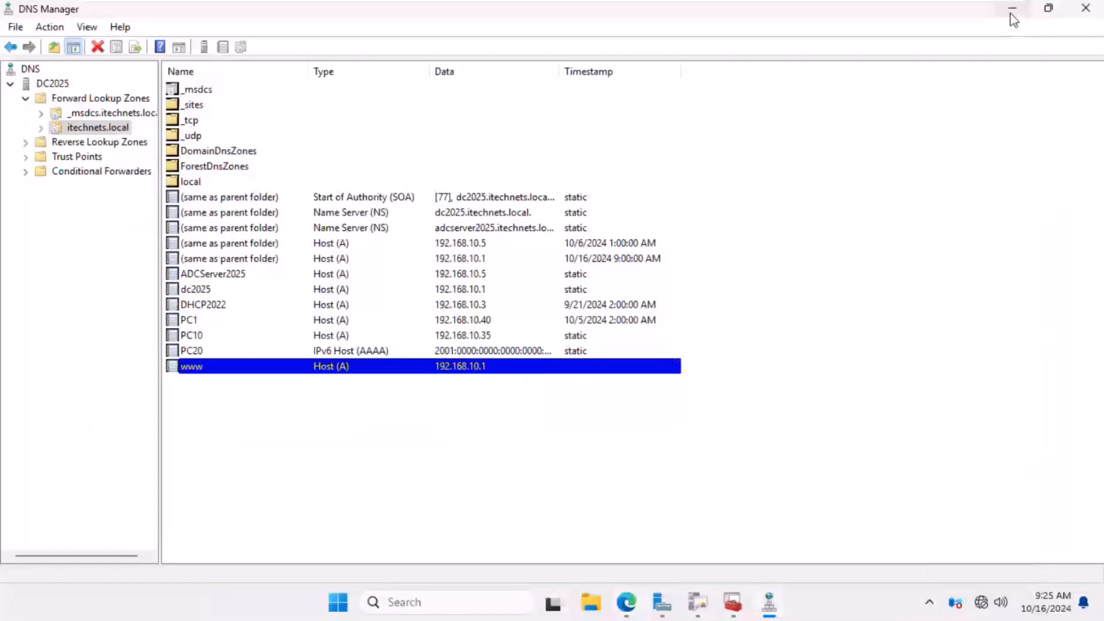
pyautogui.click(1092, 8)
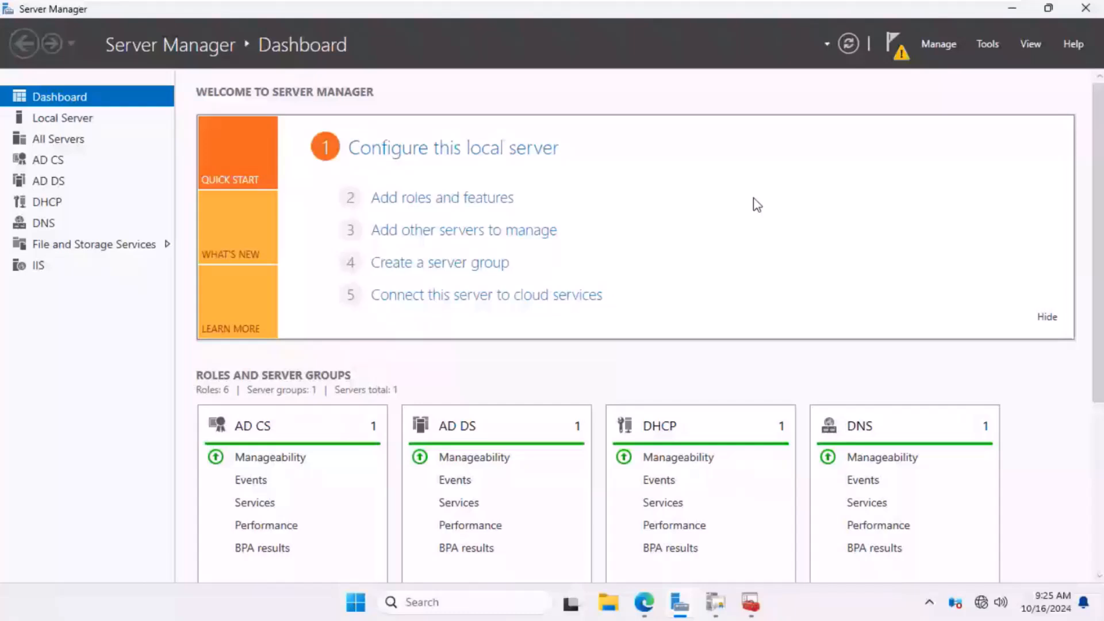
pyautogui.click(752, 604)
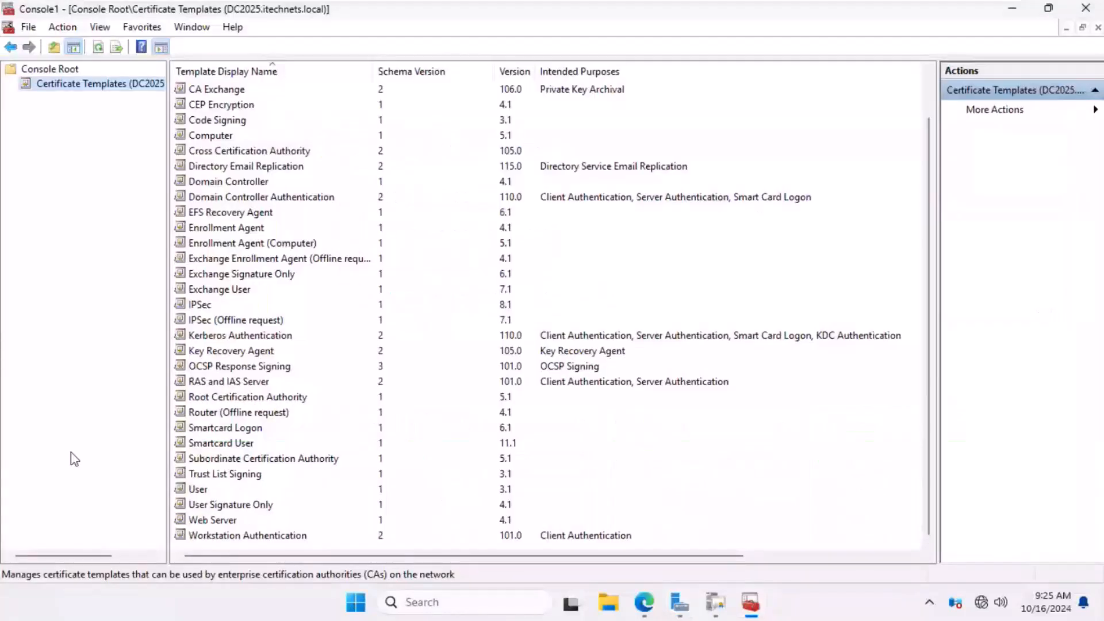
# - Duplicate the Web Server certificate template, keeping the name Copy of Web Server and the default settings
pyautogui.rightClick(227, 523)
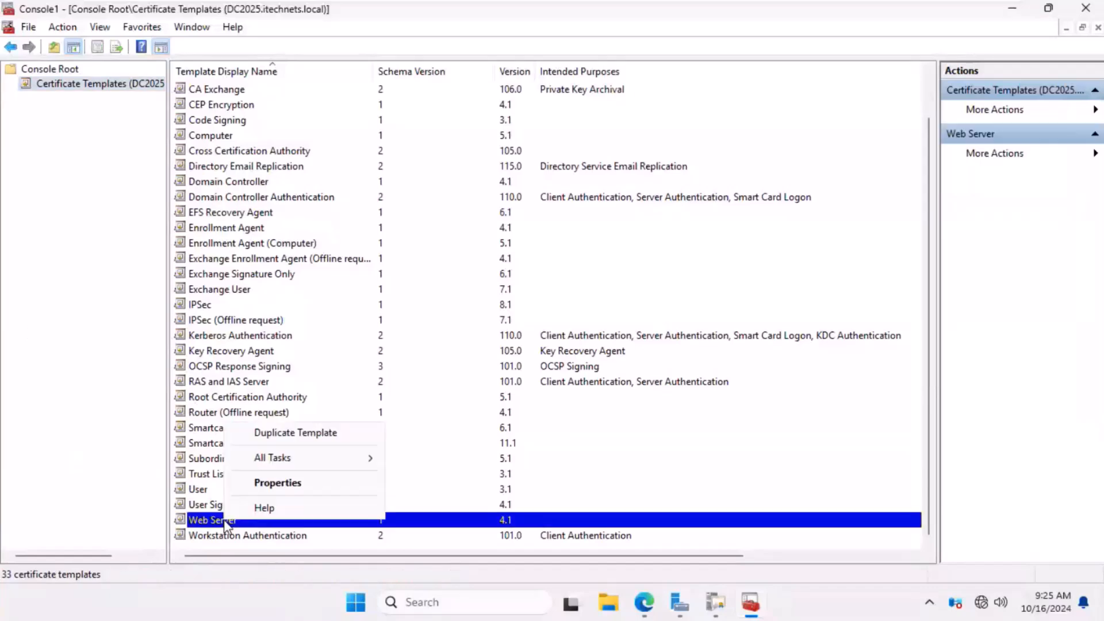
pyautogui.click(280, 439)
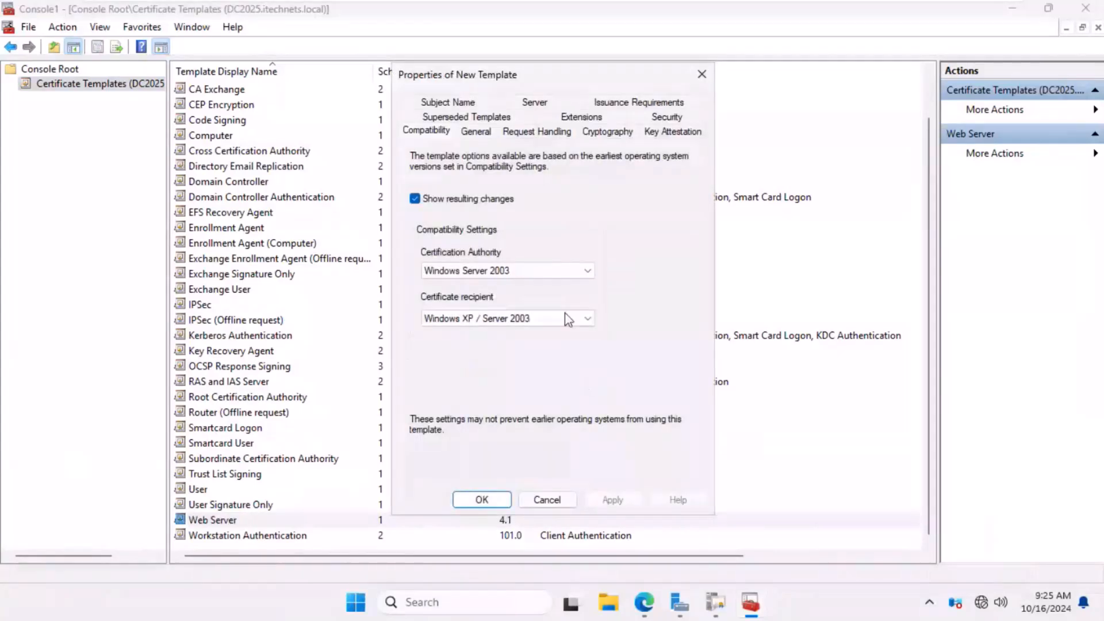
pyautogui.click(454, 103)
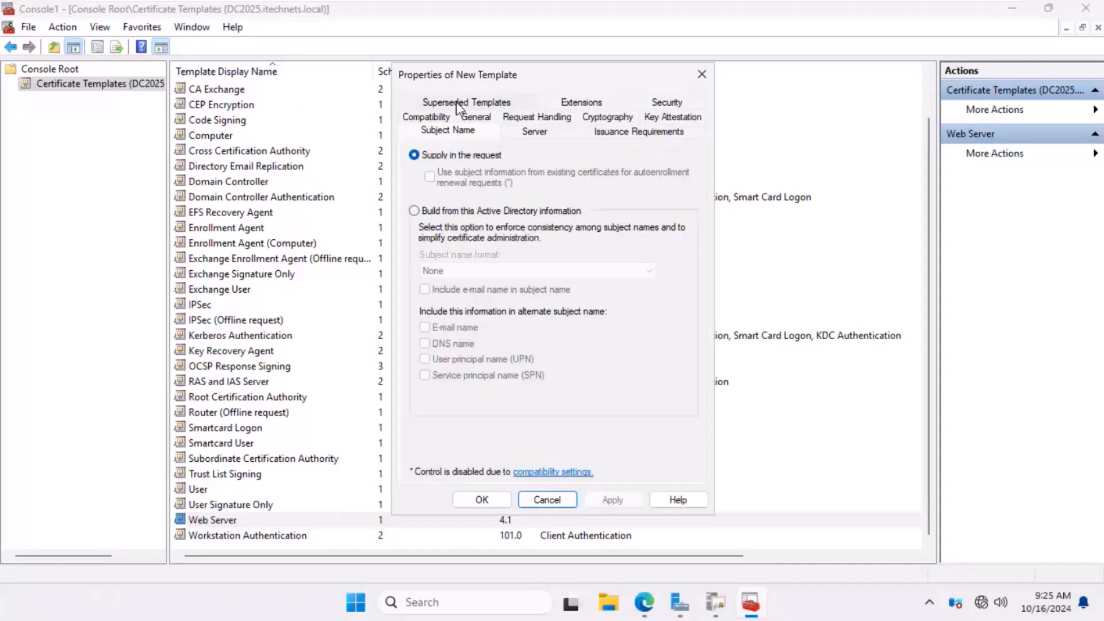
pyautogui.click(535, 132)
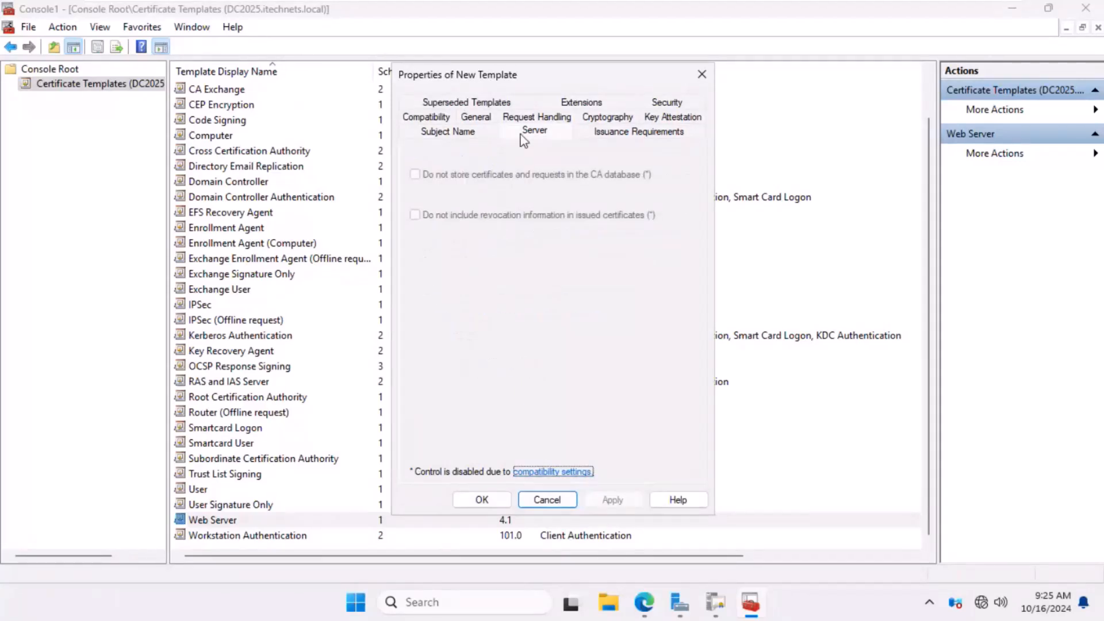
pyautogui.click(477, 117)
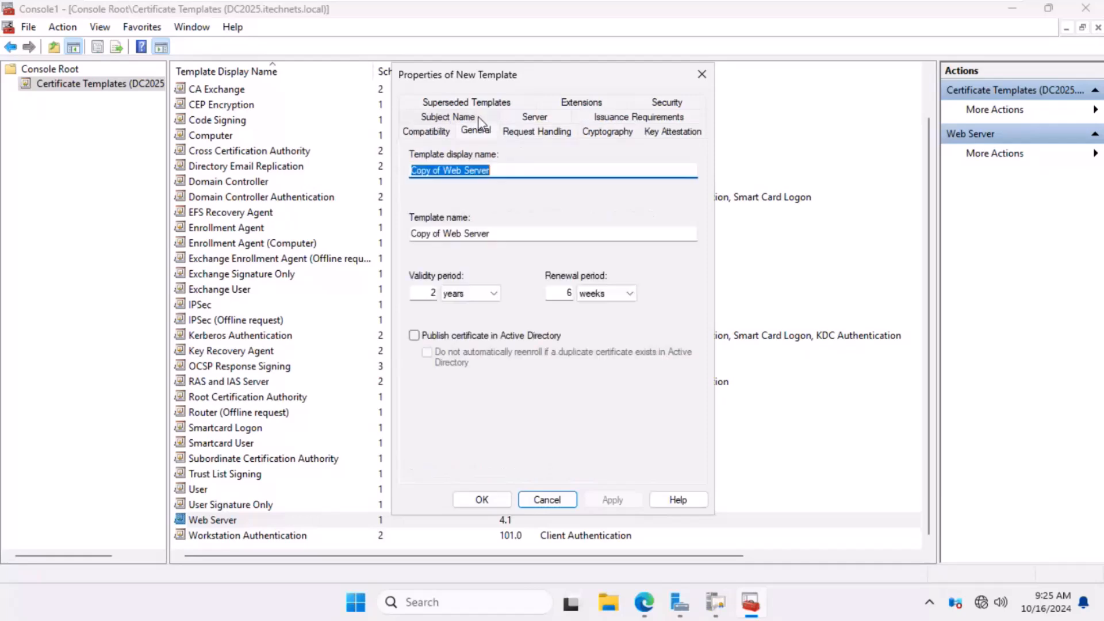
pyautogui.click(525, 172)
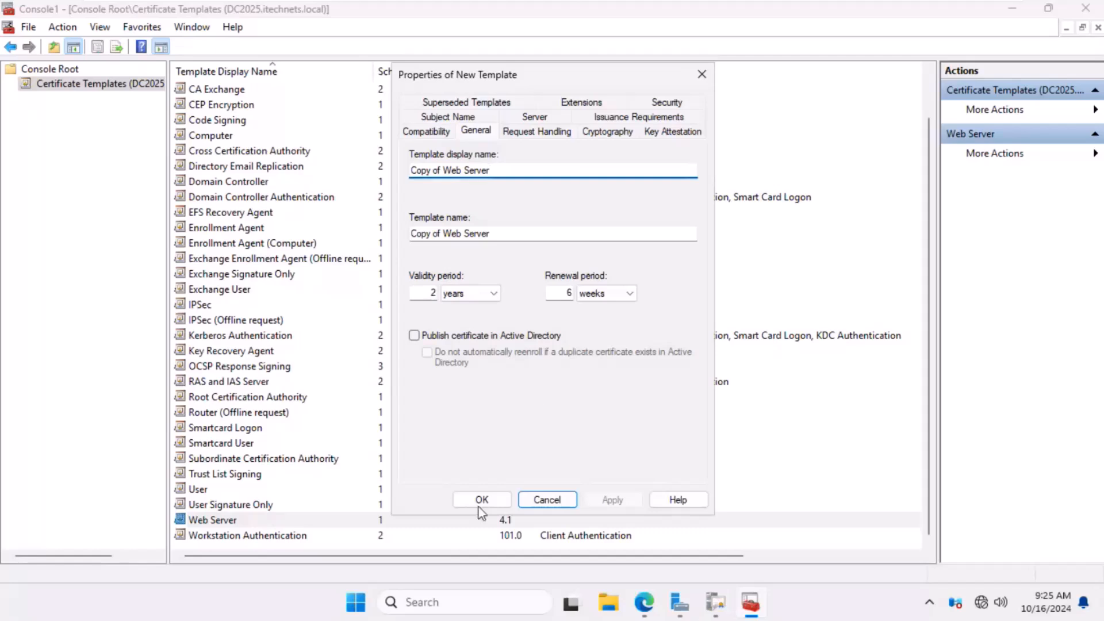
pyautogui.click(459, 502)
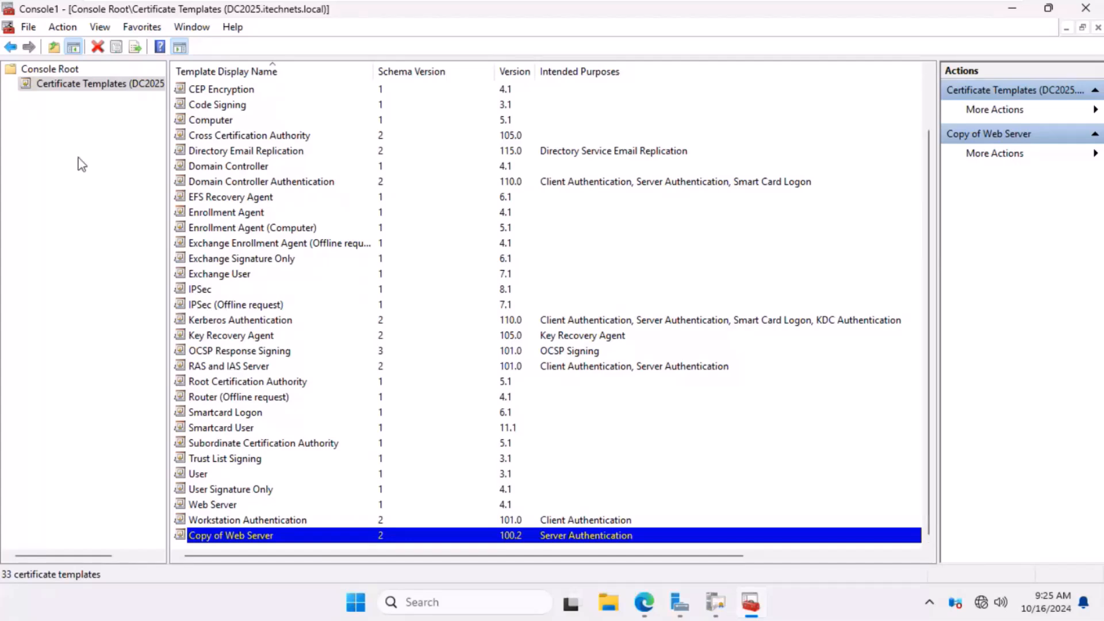
# - Open the console's snap-in selection and choose the Certificates snap-in
pyautogui.click(28, 28)
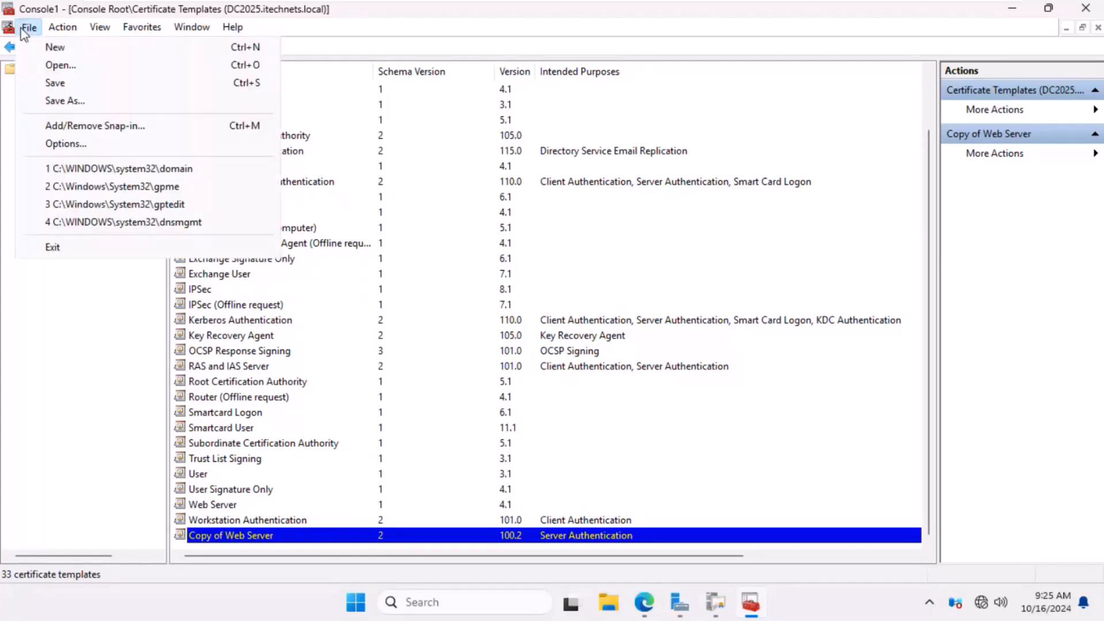
pyautogui.click(66, 123)
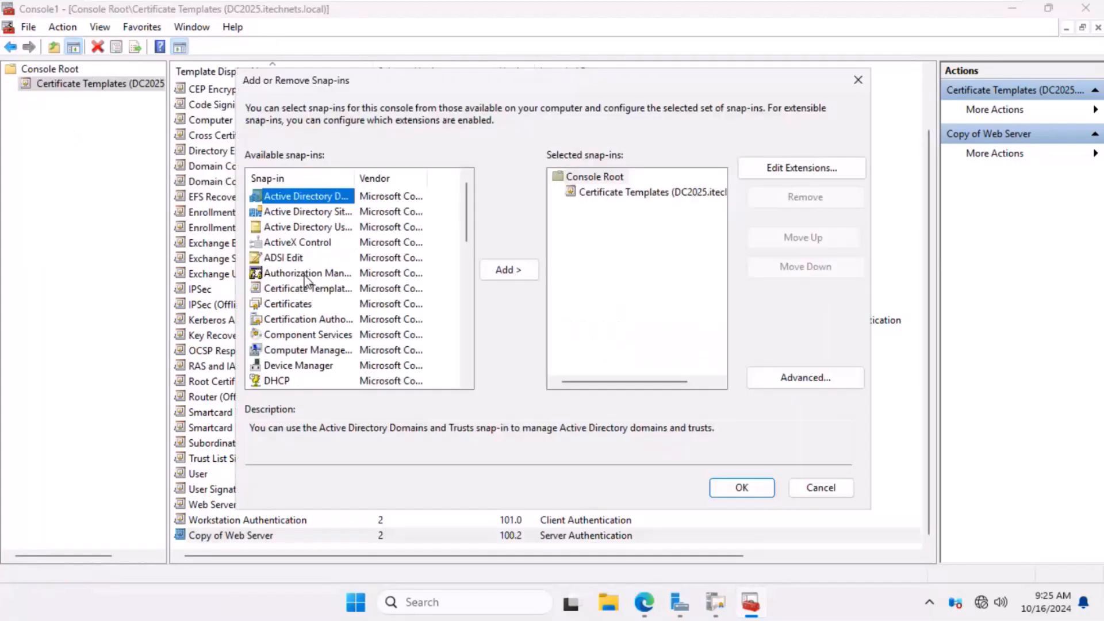
pyautogui.click(288, 304)
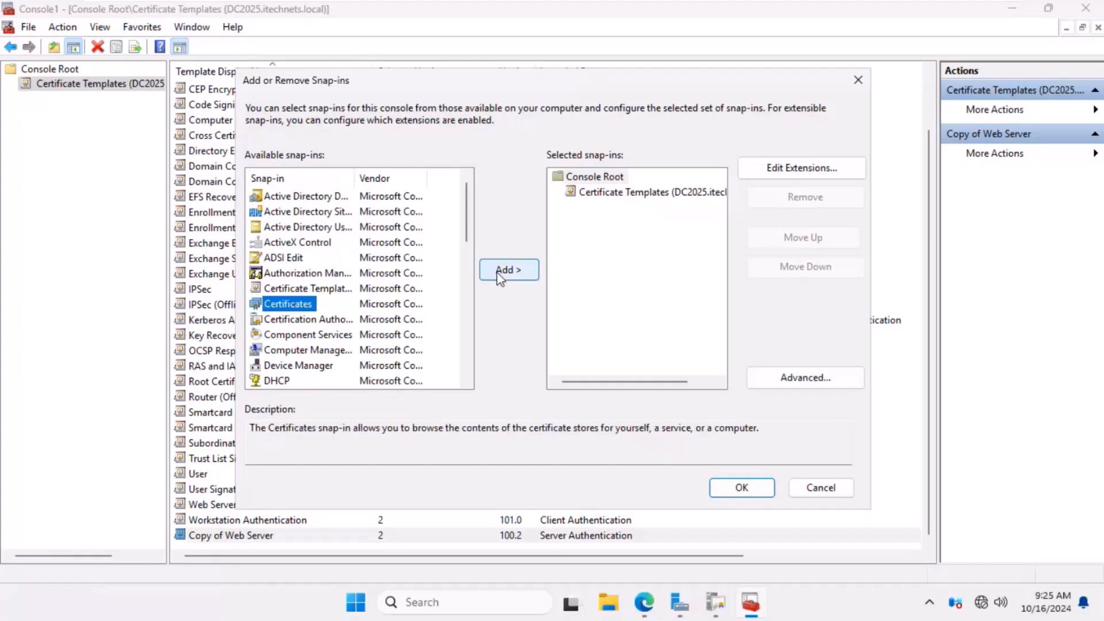
pyautogui.click(498, 273)
pyautogui.click(304, 165)
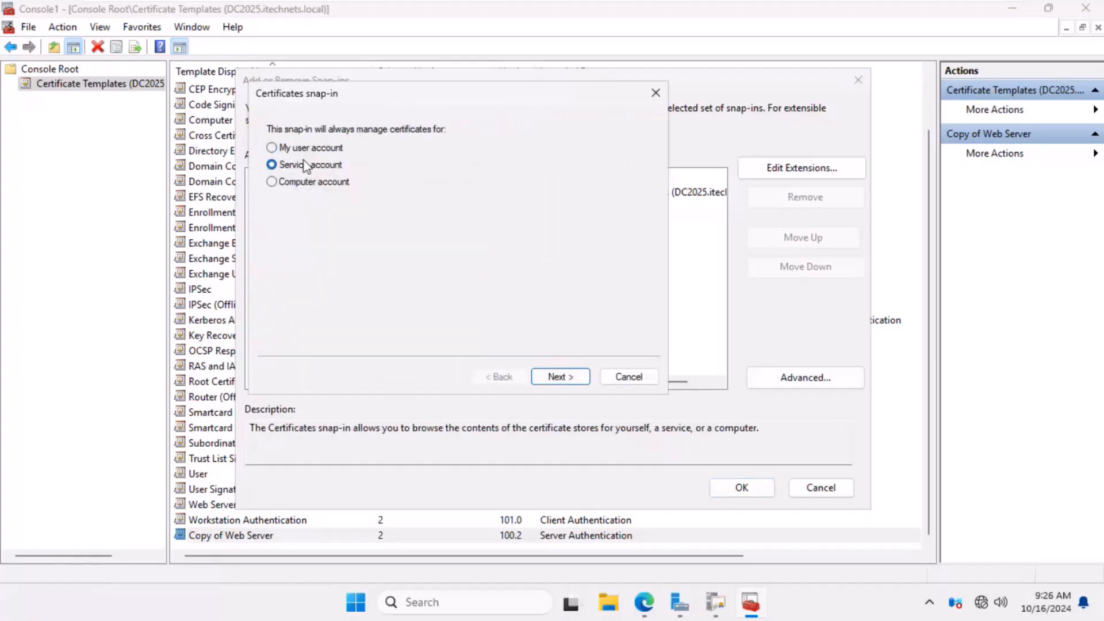
pyautogui.click(560, 379)
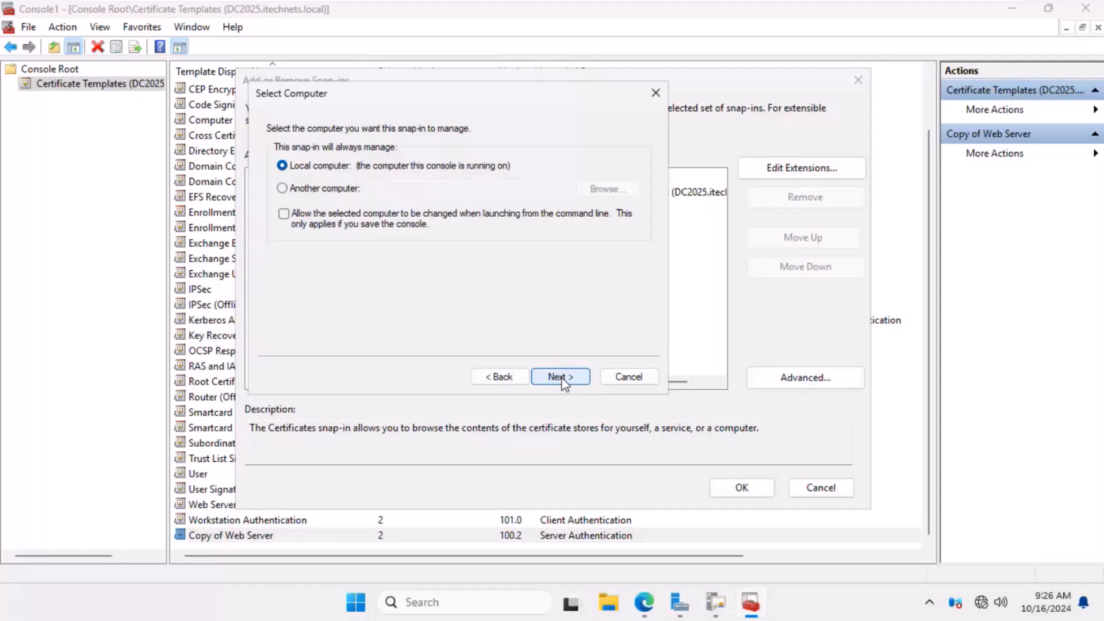
pyautogui.click(561, 377)
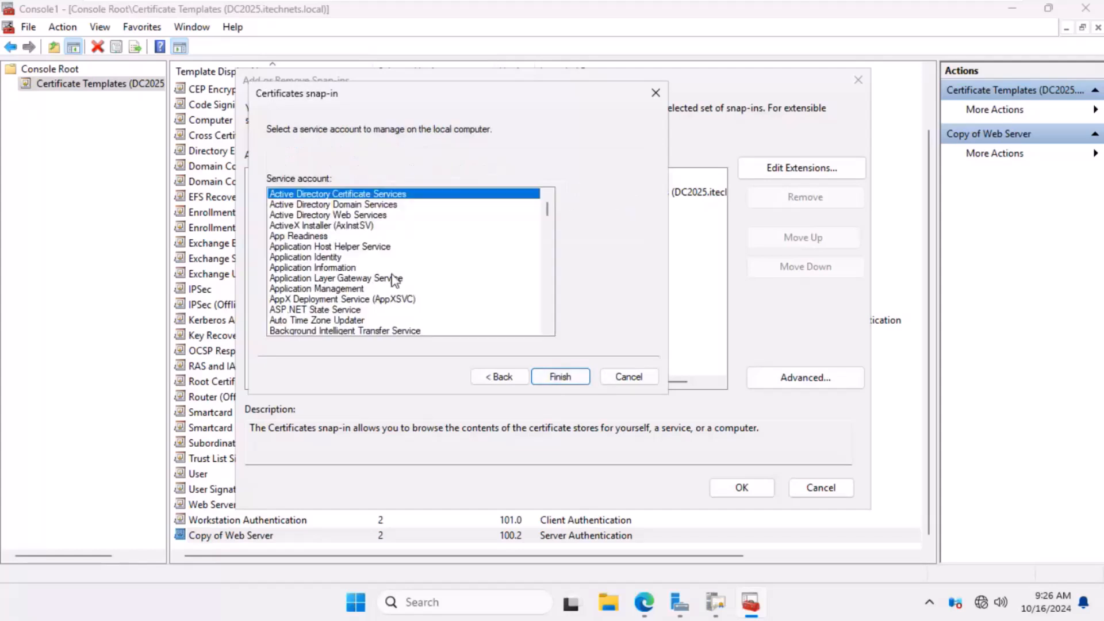
pyautogui.click(644, 378)
# - Add the Certificates snap-in for the computer account on the local computer and confirm the snap-in selection
pyautogui.click(505, 273)
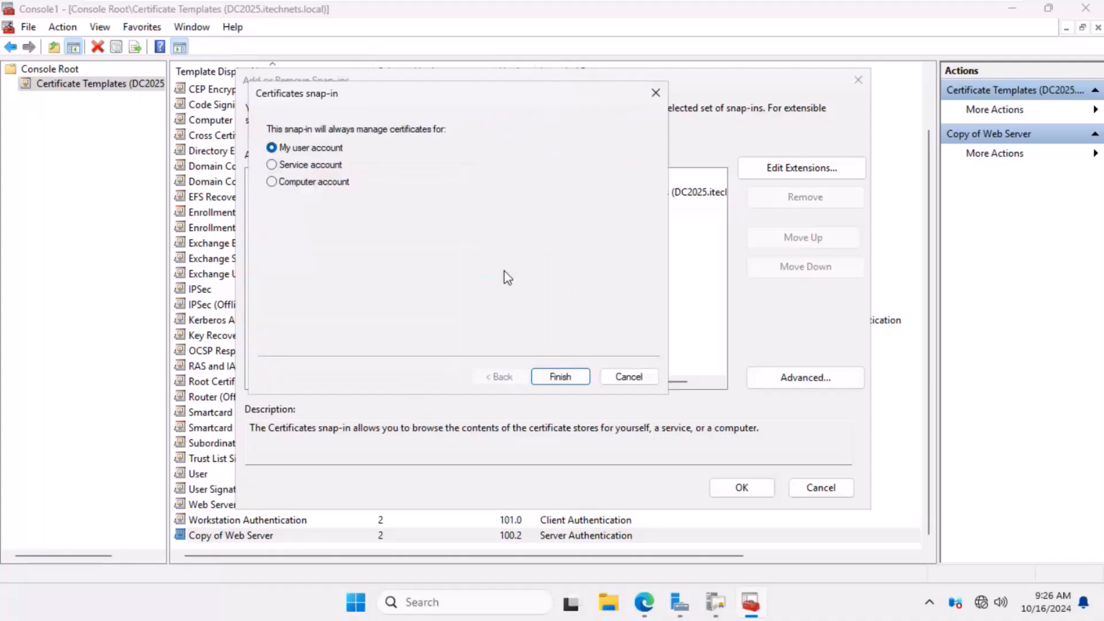
pyautogui.click(340, 176)
pyautogui.click(560, 377)
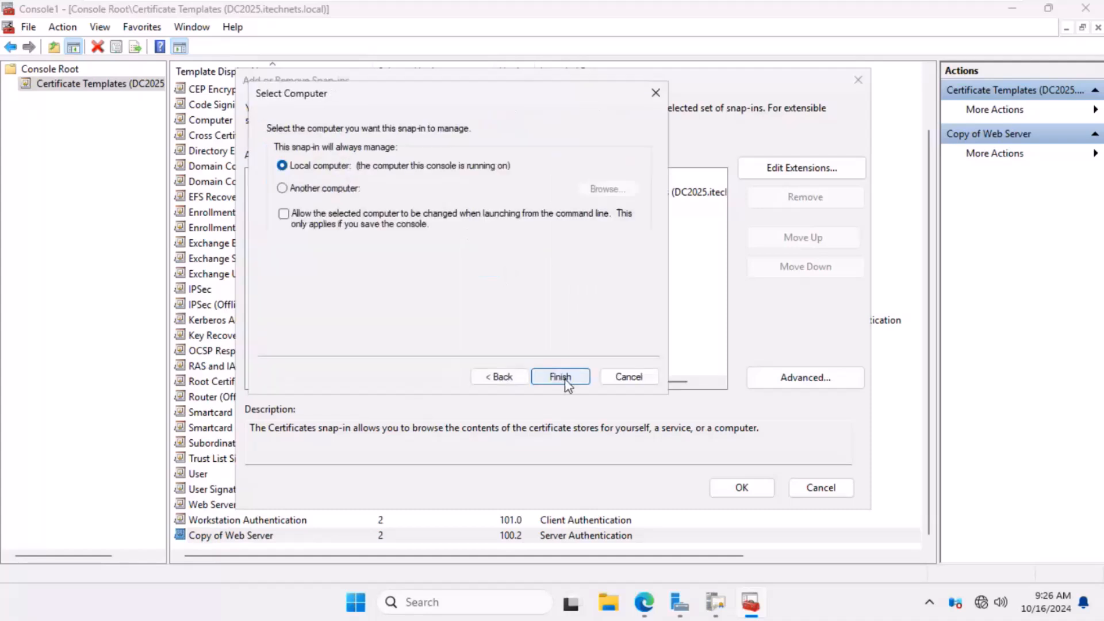
pyautogui.click(560, 378)
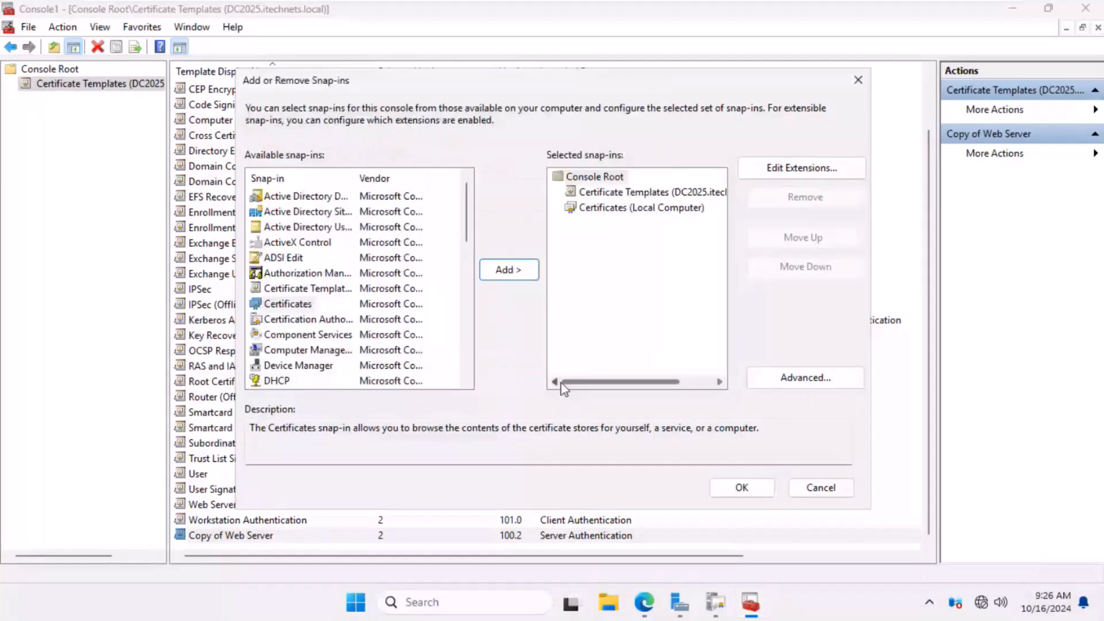
pyautogui.click(599, 254)
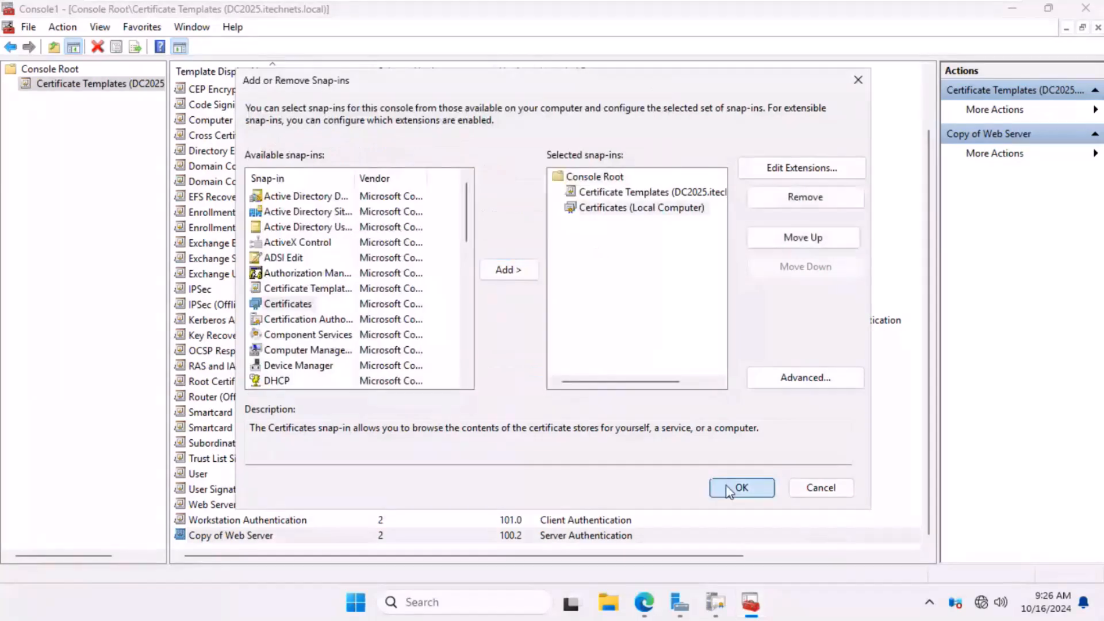
pyautogui.click(740, 488)
# - Expand Certificates (Local Computer) and open the Certificates folder of the Personal store
pyautogui.click(29, 98)
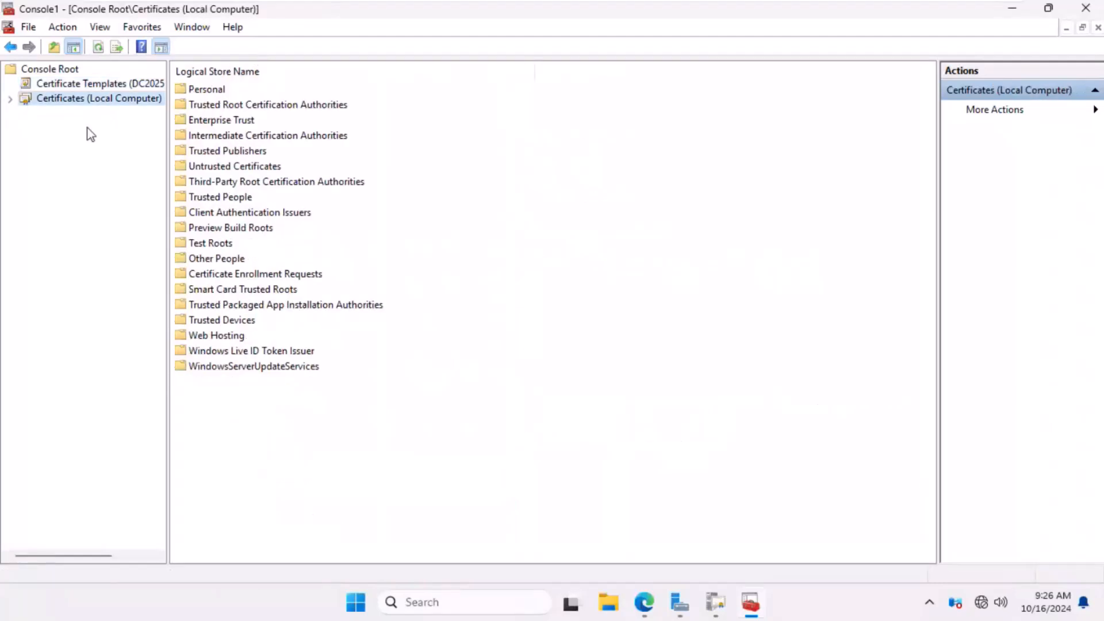
pyautogui.click(9, 99)
pyautogui.click(57, 116)
pyautogui.doubleClick(203, 90)
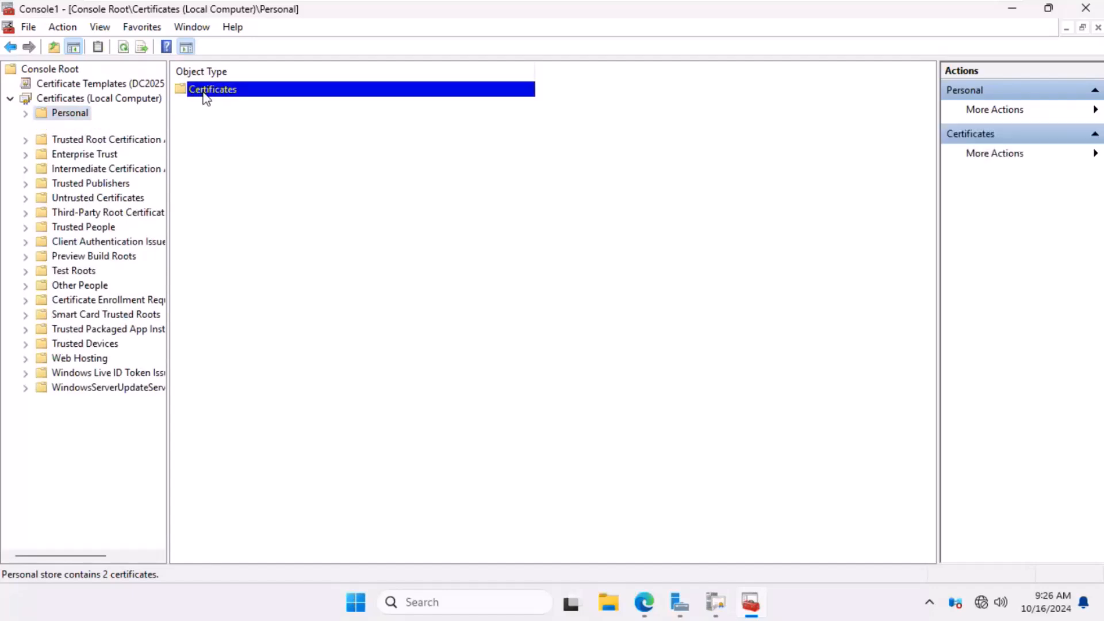
# - Start a new certificate request, show all templates to check the Web Server template's status, and cancel the enrollment
pyautogui.rightClick(240, 167)
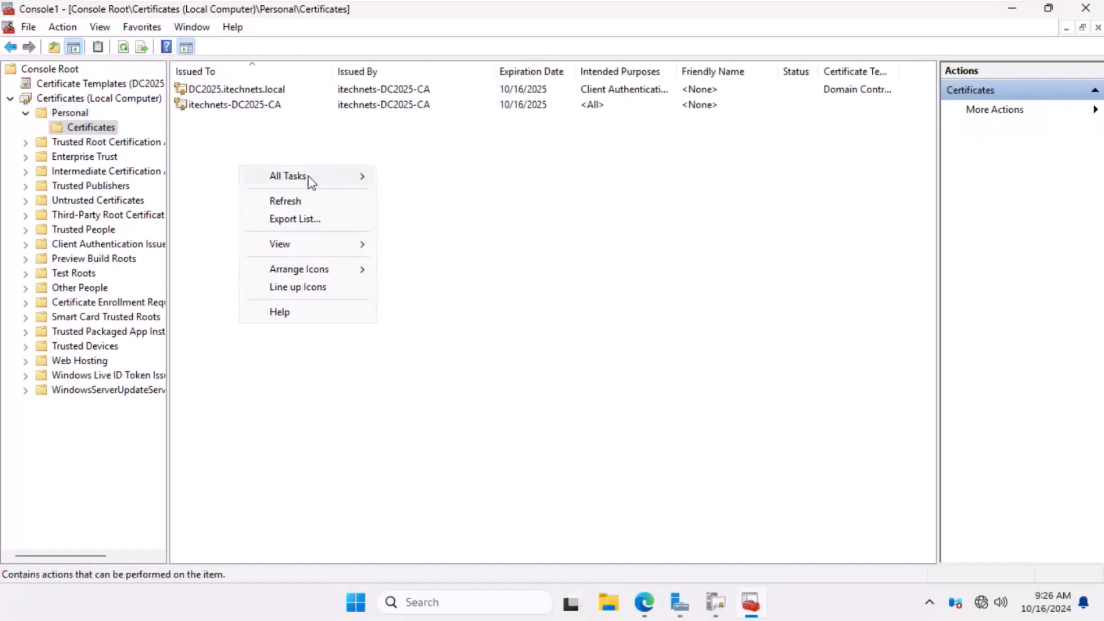
pyautogui.moveTo(308, 177)
pyautogui.click(396, 176)
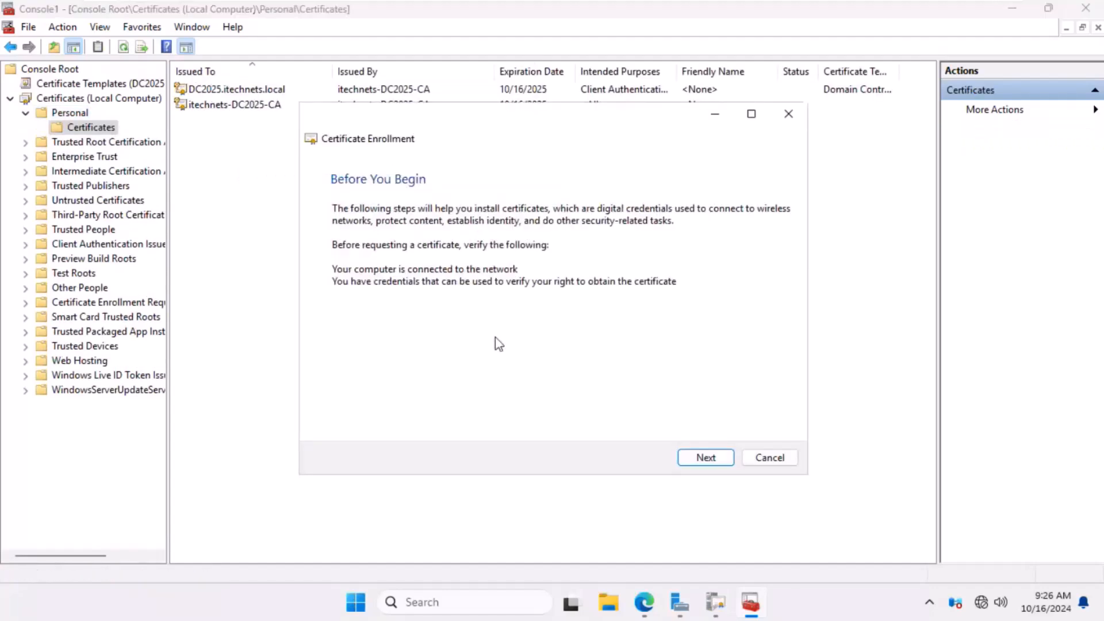
pyautogui.click(707, 459)
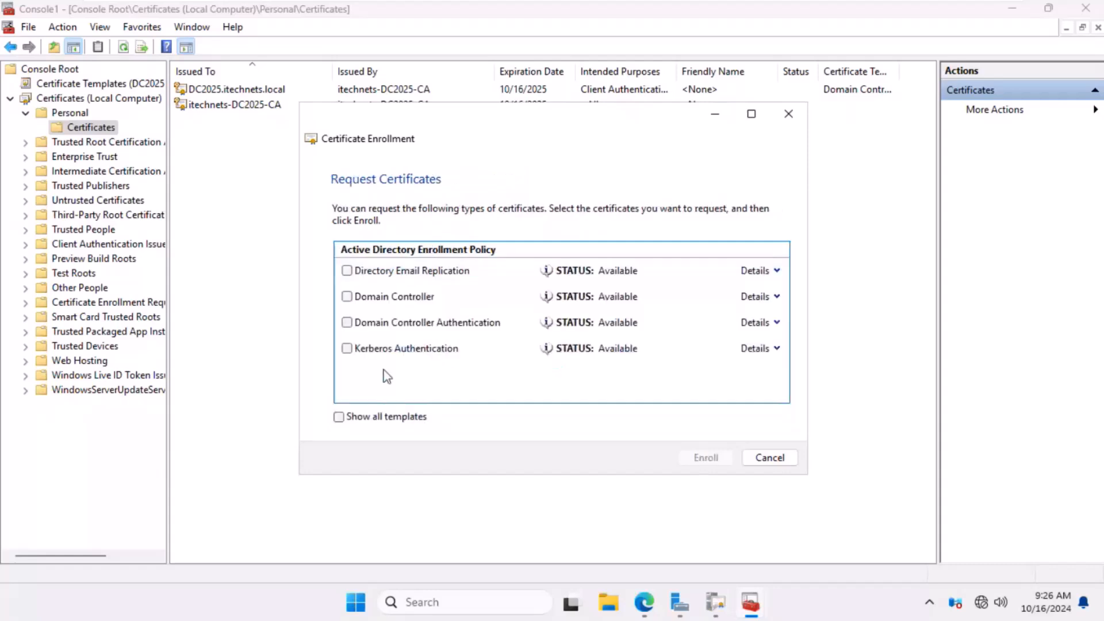
pyautogui.click(338, 419)
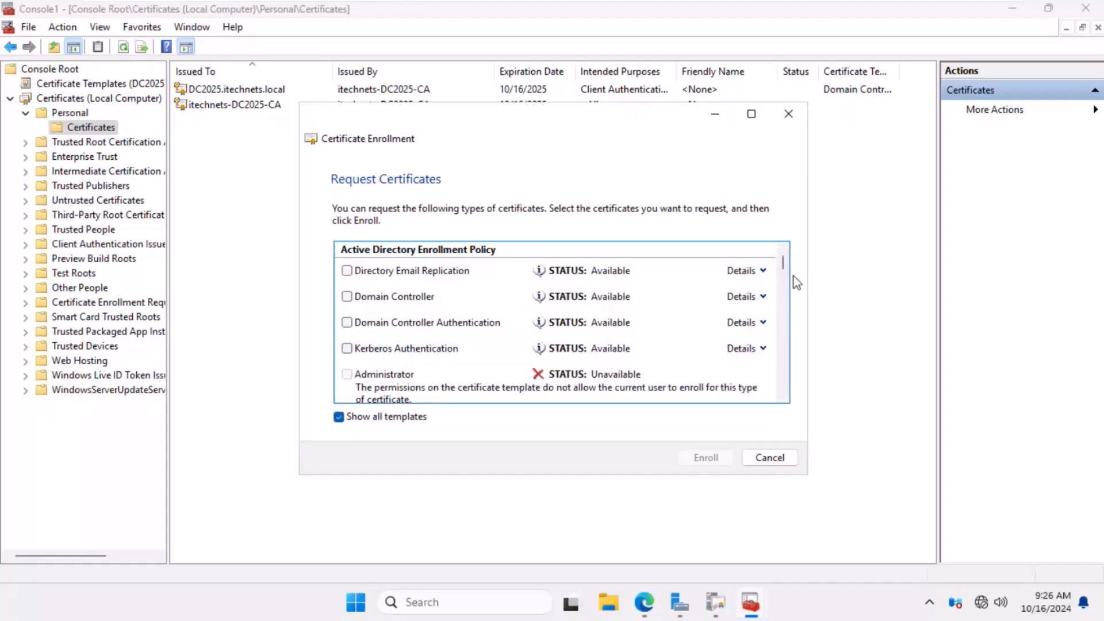
pyautogui.moveTo(783, 259); pyautogui.dragTo(786, 392)
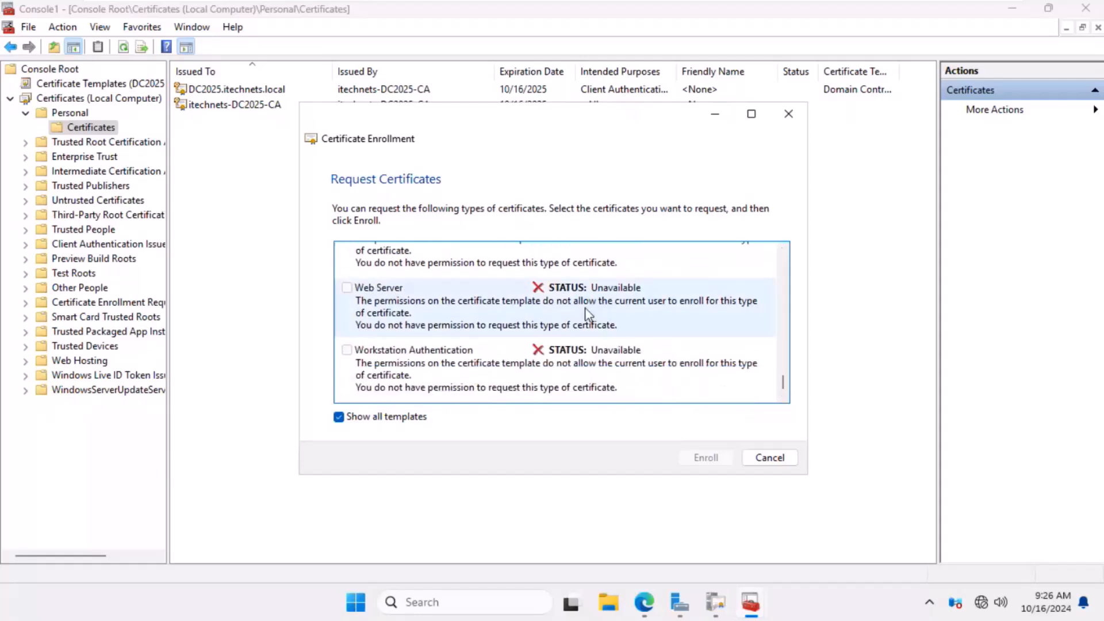
pyautogui.click(771, 458)
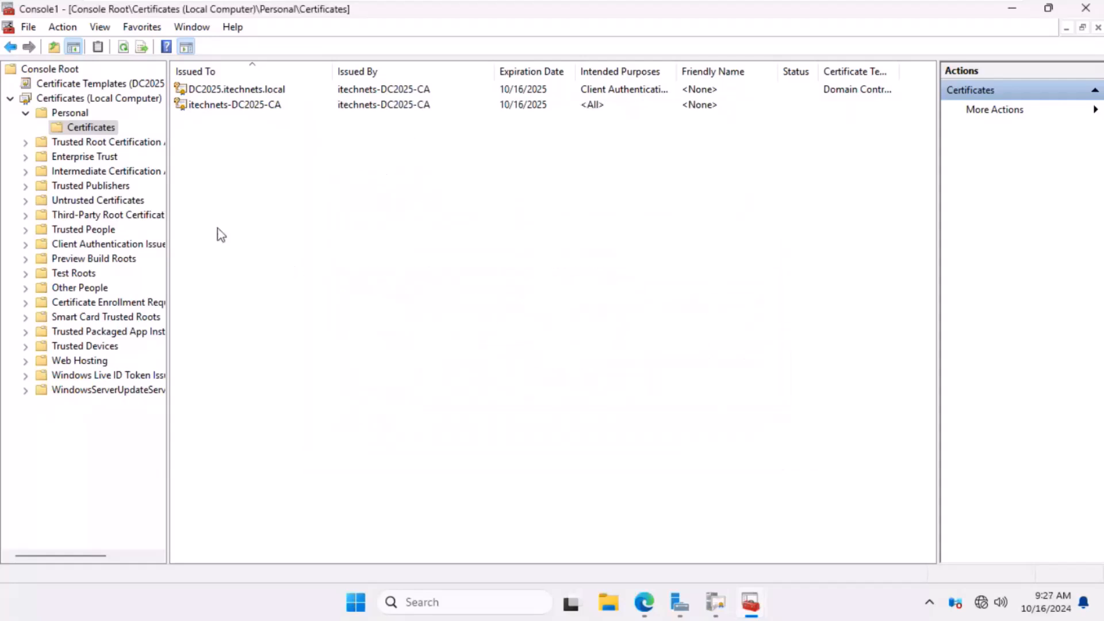
# - Open the properties of the Copy of Web Server template from the Certificate Templates list
pyautogui.click(81, 86)
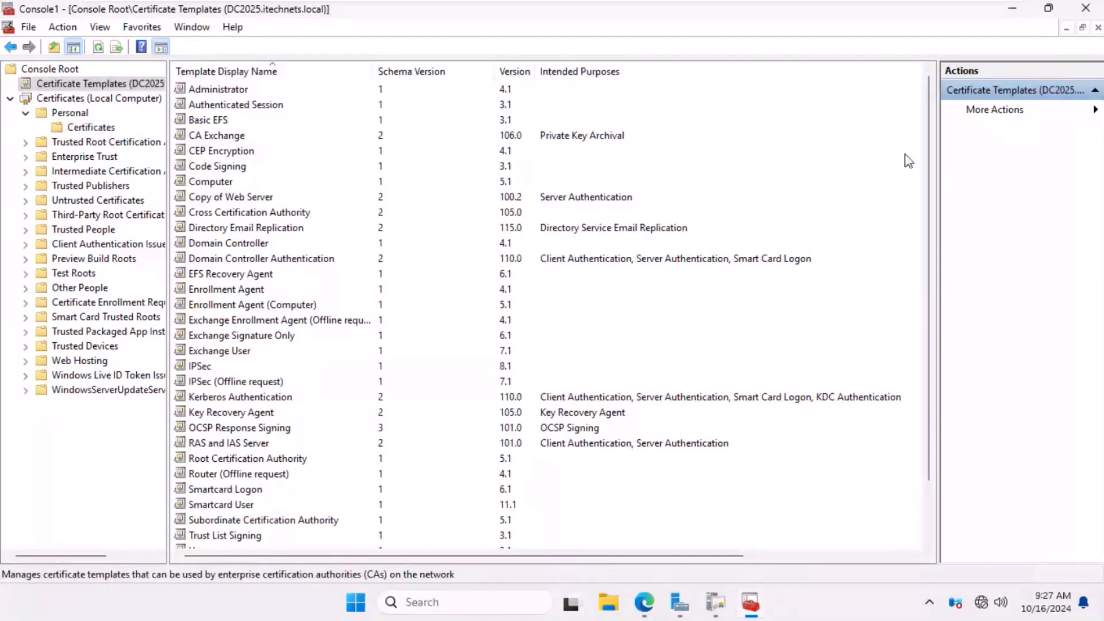
pyautogui.scroll(-1, 933, 280)
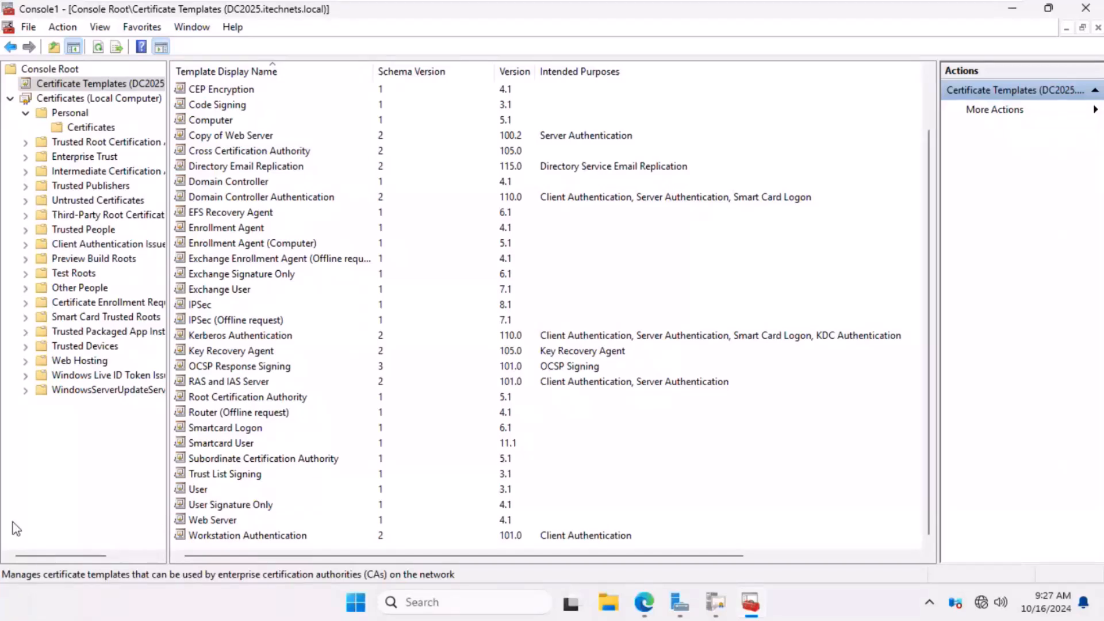
pyautogui.scroll(2, 494, 214)
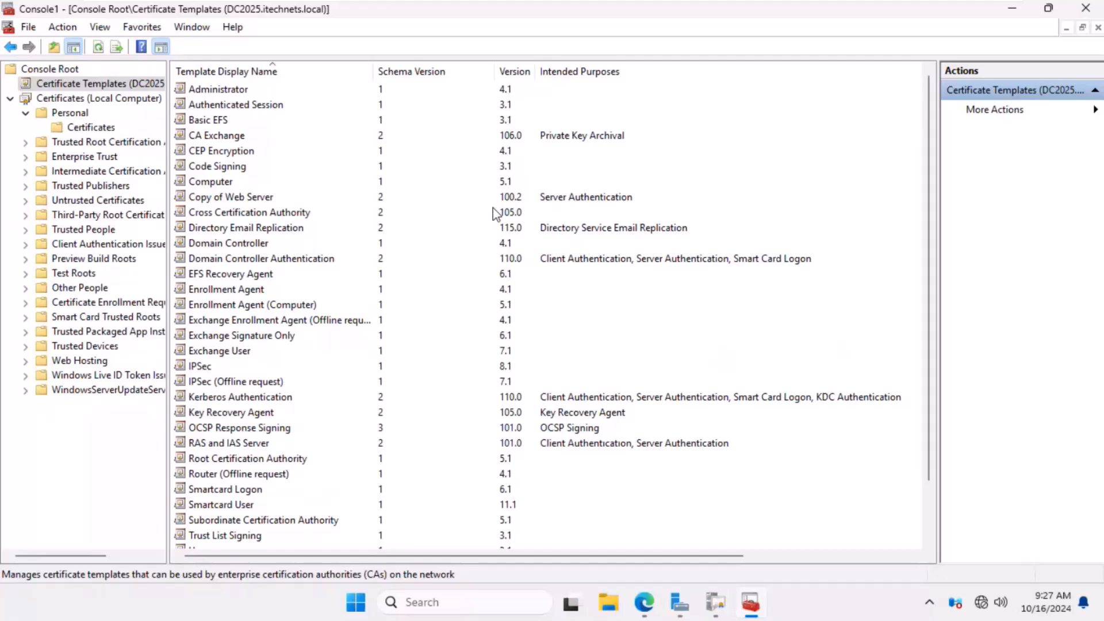
pyautogui.moveTo(929, 195); pyautogui.dragTo(945, 298)
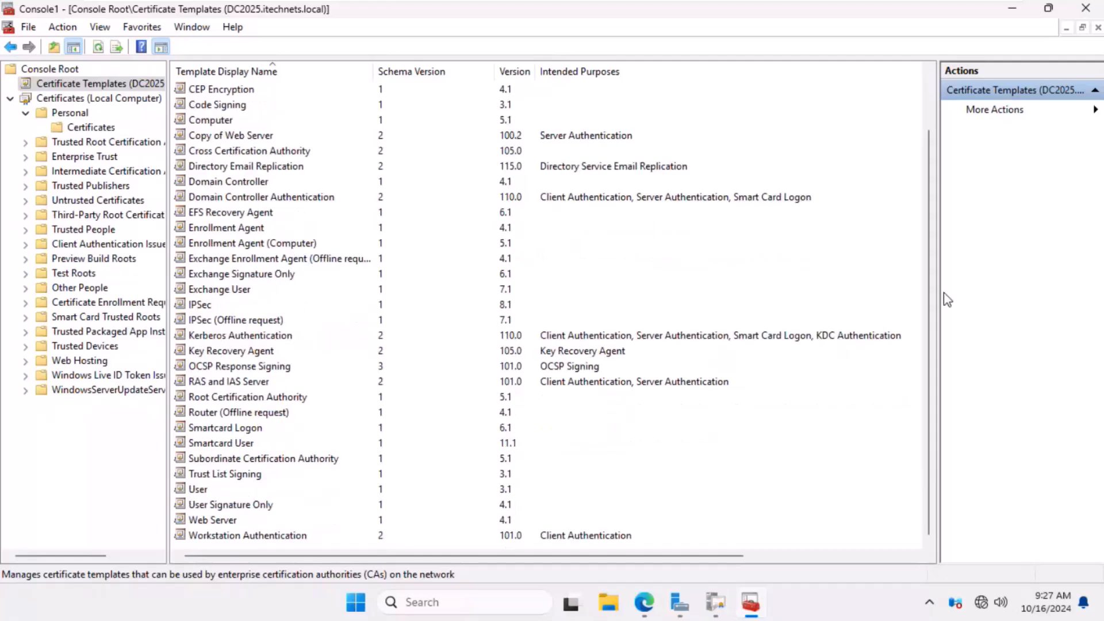
pyautogui.click(202, 525)
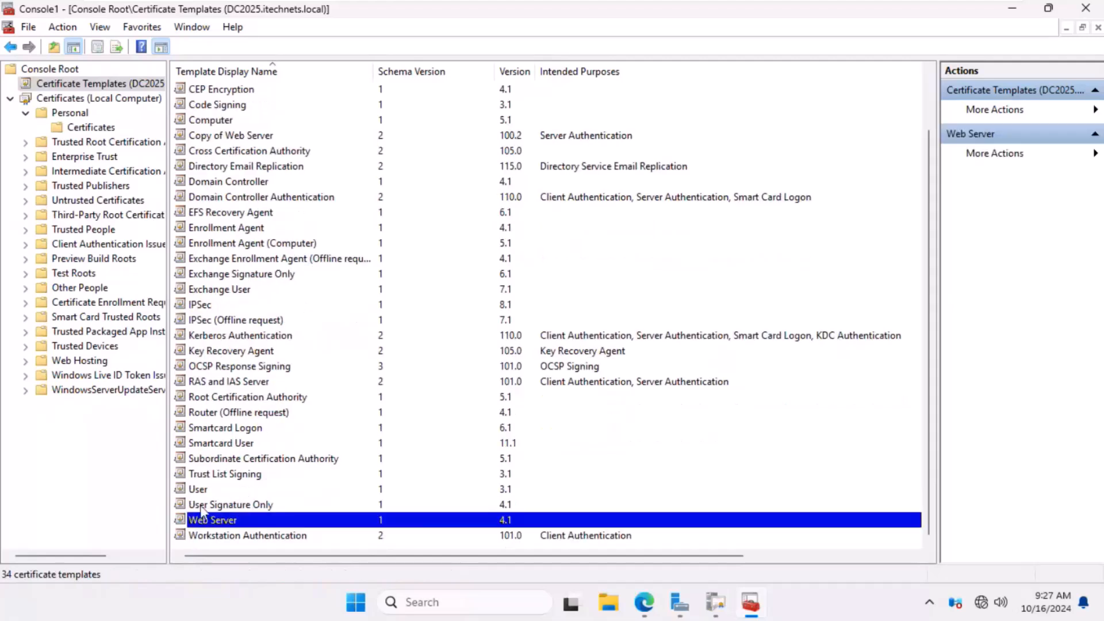
pyautogui.click(227, 141)
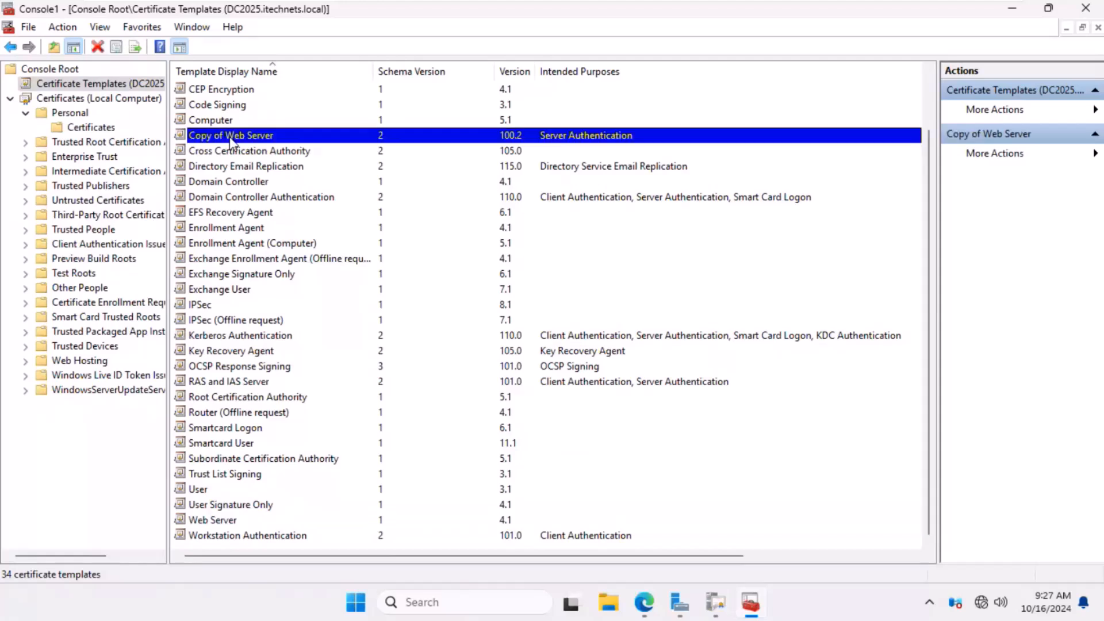
pyautogui.rightClick(230, 137)
pyautogui.click(283, 257)
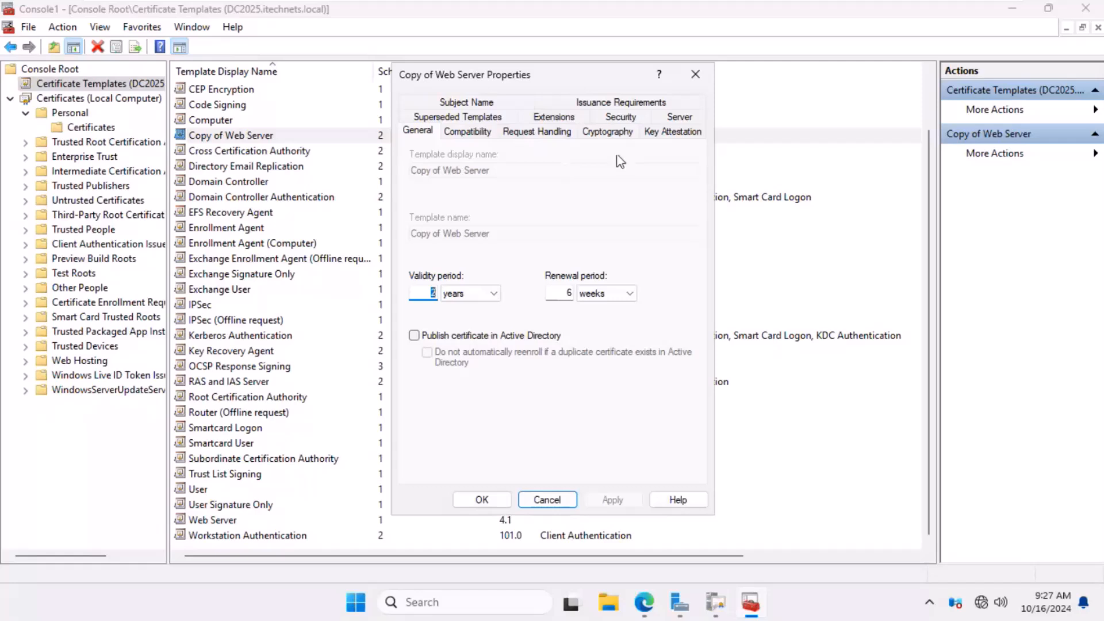
# - Add the Everyone group to the Copy of Web Server template's security, allow it Full Control, and save the properties
pyautogui.click(467, 132)
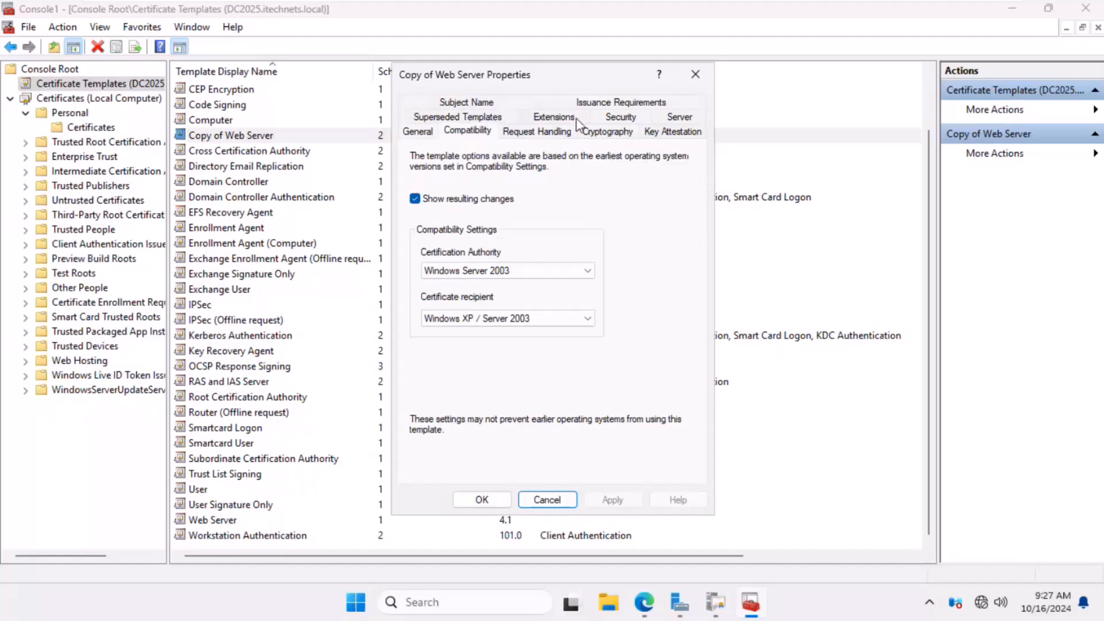
pyautogui.click(604, 118)
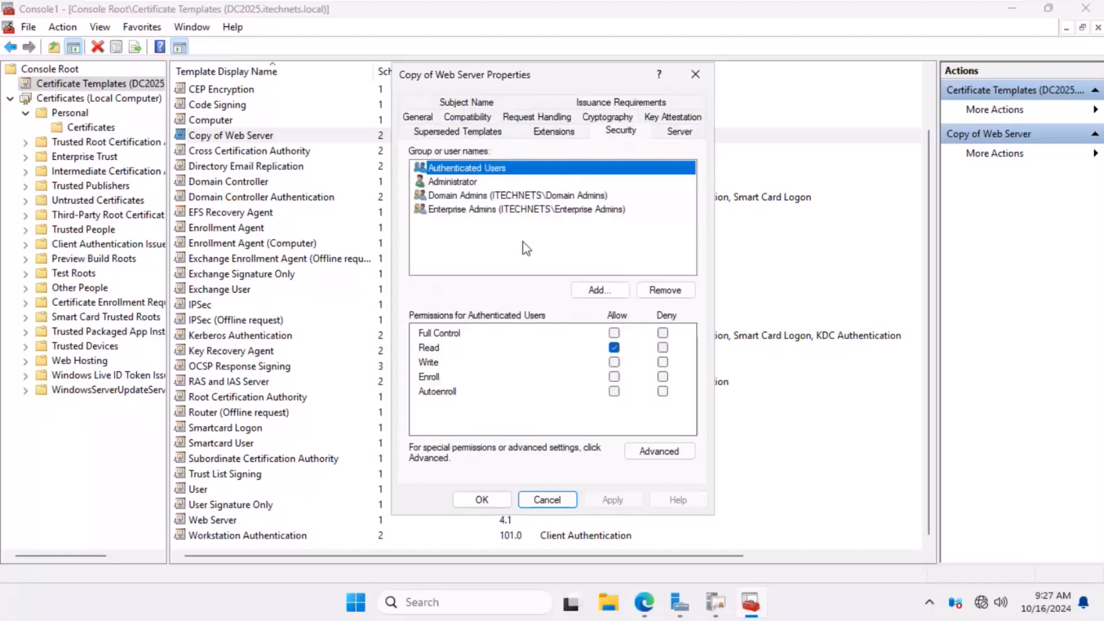
pyautogui.click(595, 291)
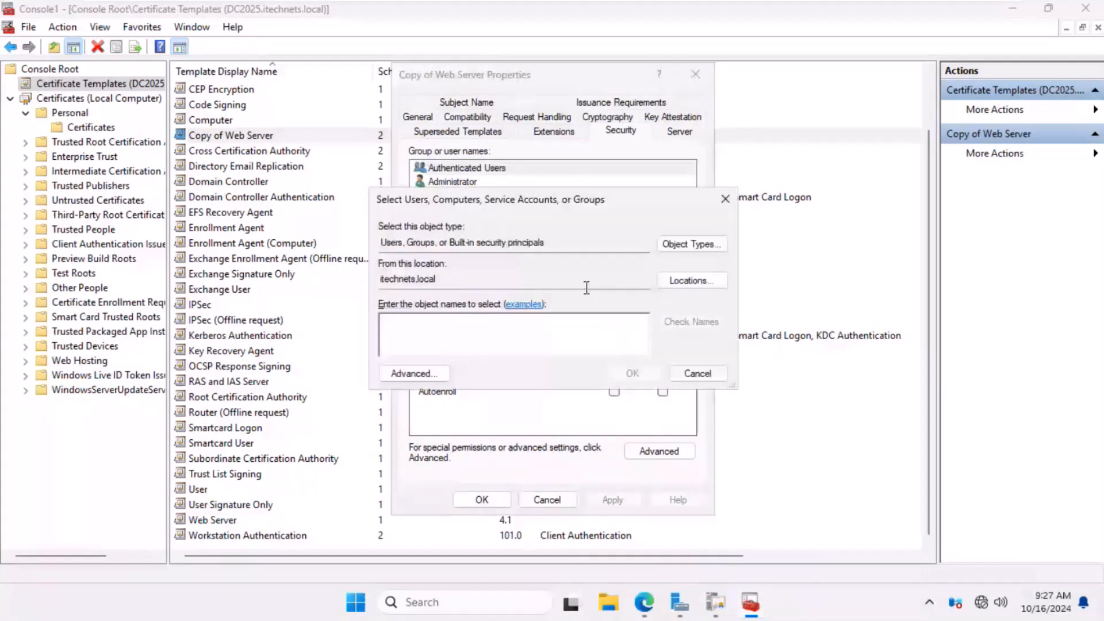
pyautogui.write('ev')
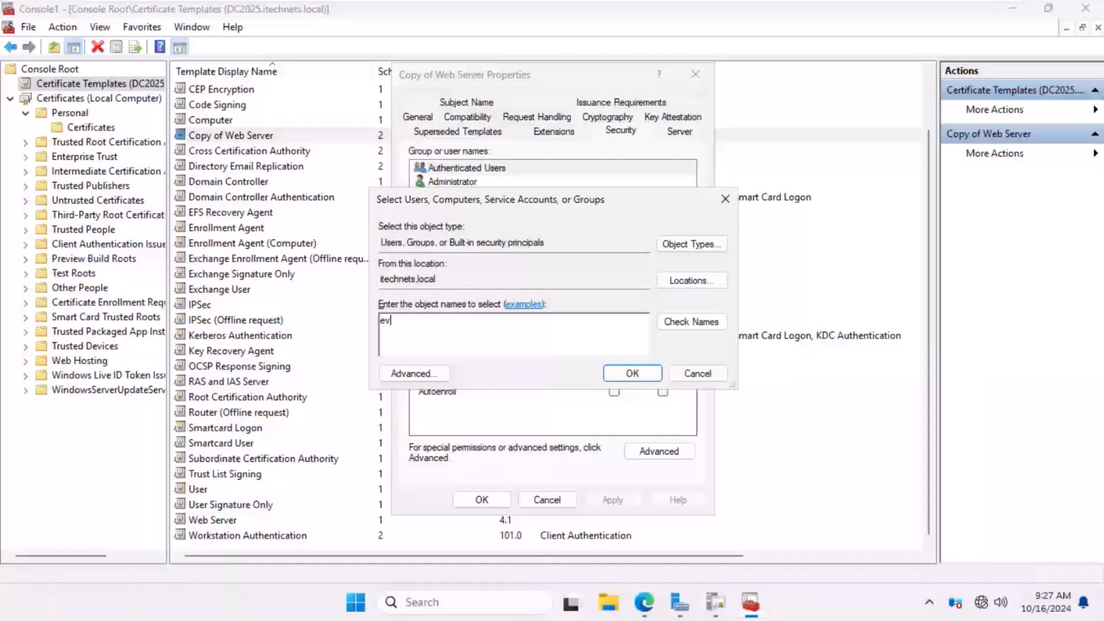
pyautogui.write('er')
pyautogui.click(681, 322)
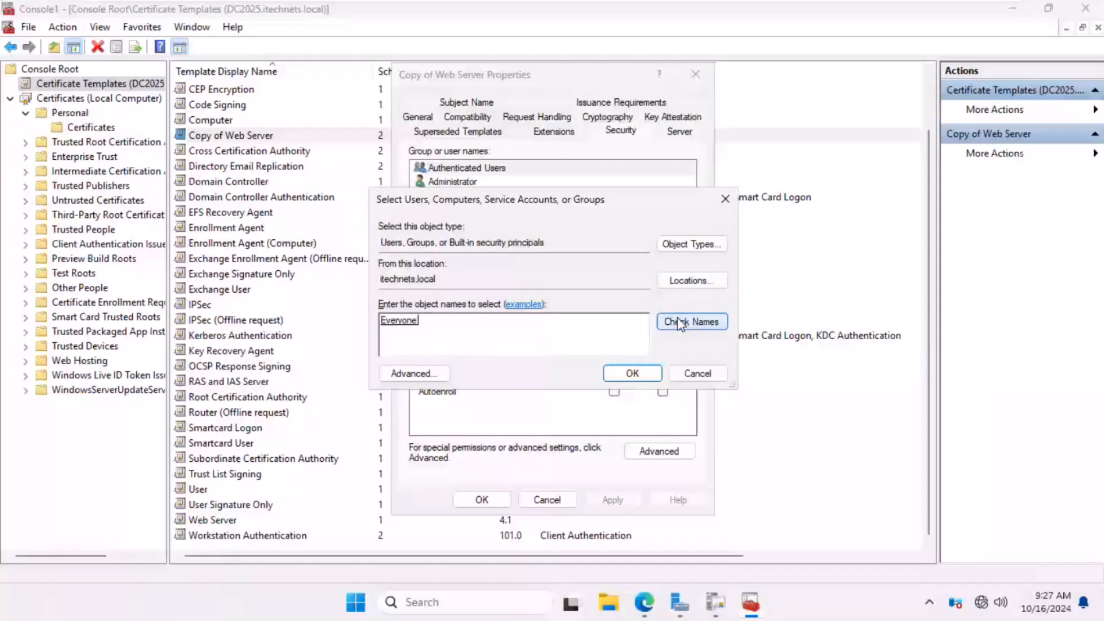
pyautogui.click(632, 374)
pyautogui.click(614, 333)
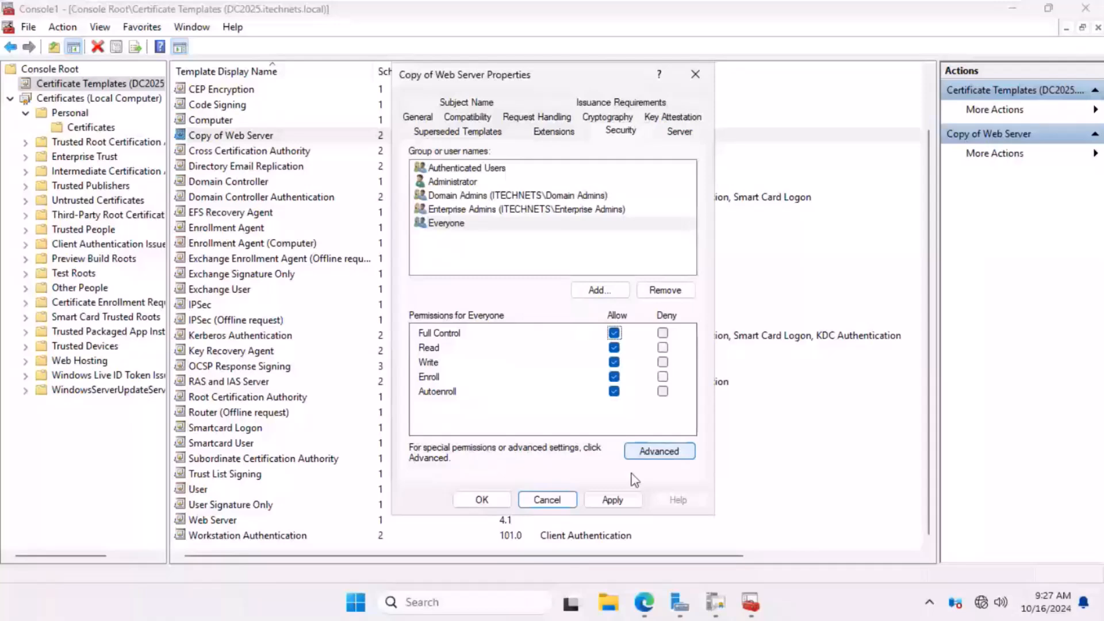
pyautogui.click(486, 499)
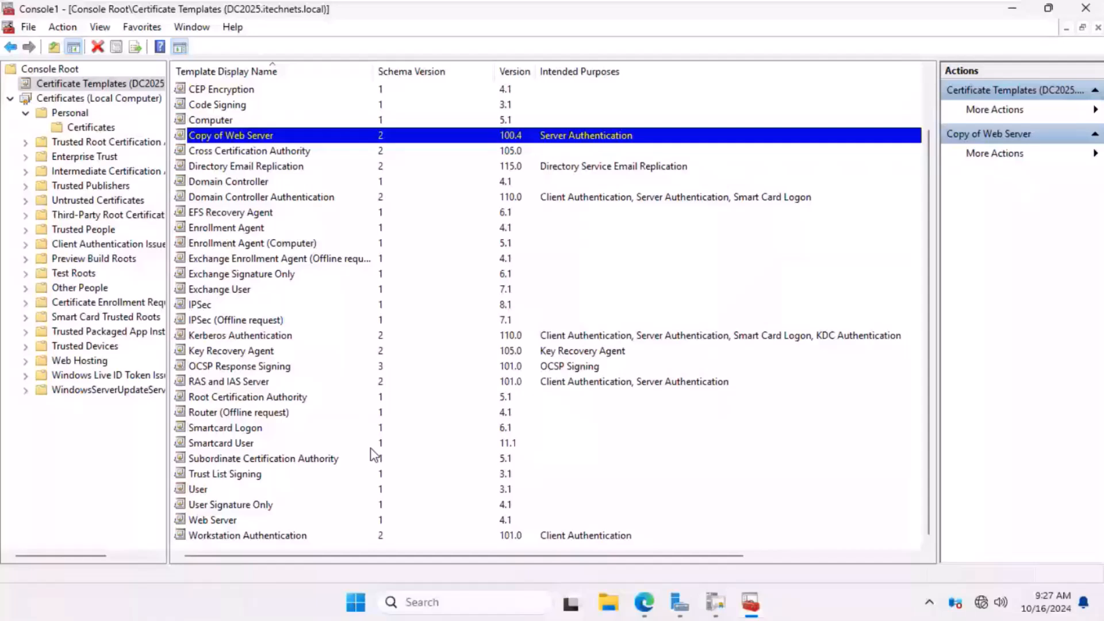
# - Start a new certificate request in the Personal store, check the templates offered under Active Directory Enrollment Policy, and cancel it
pyautogui.click(87, 99)
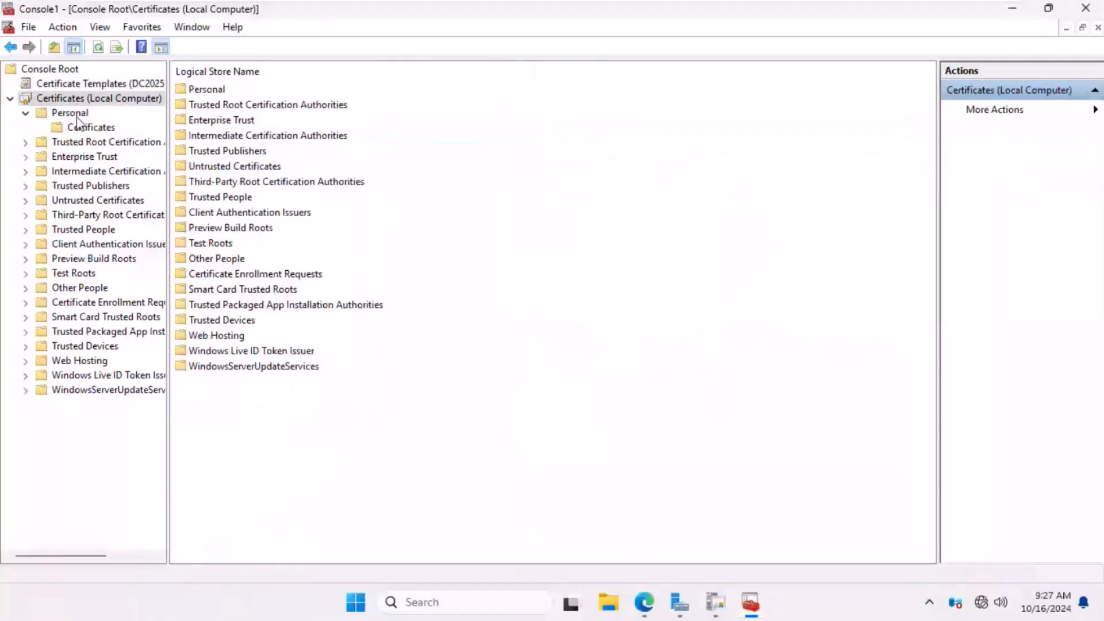
pyautogui.click(86, 127)
pyautogui.rightClick(249, 151)
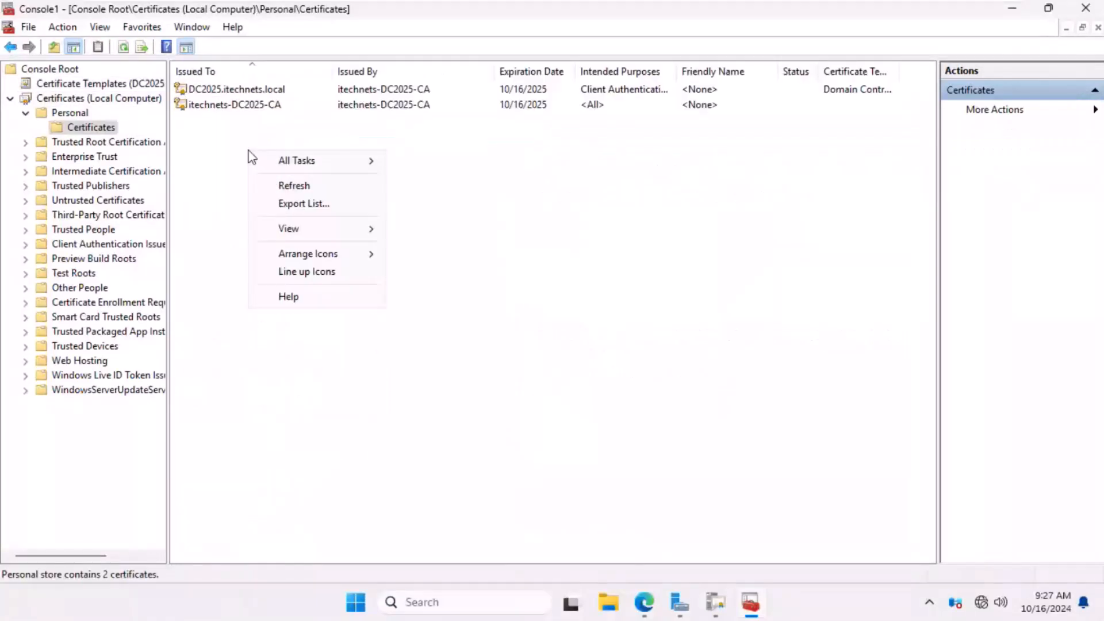
pyautogui.moveTo(284, 164)
pyautogui.click(440, 164)
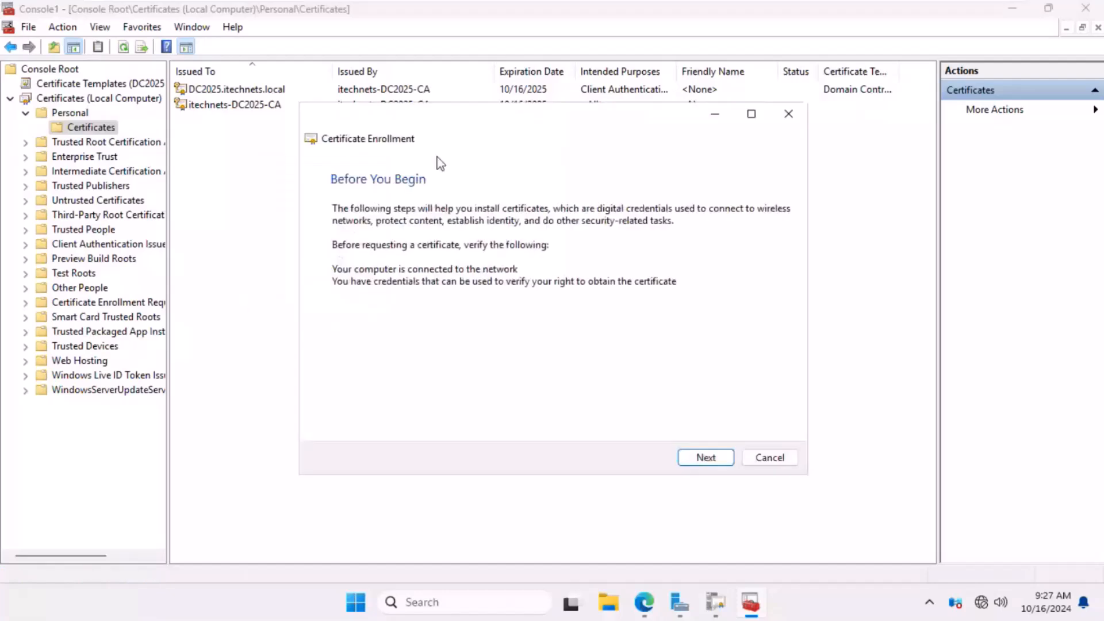
pyautogui.click(706, 458)
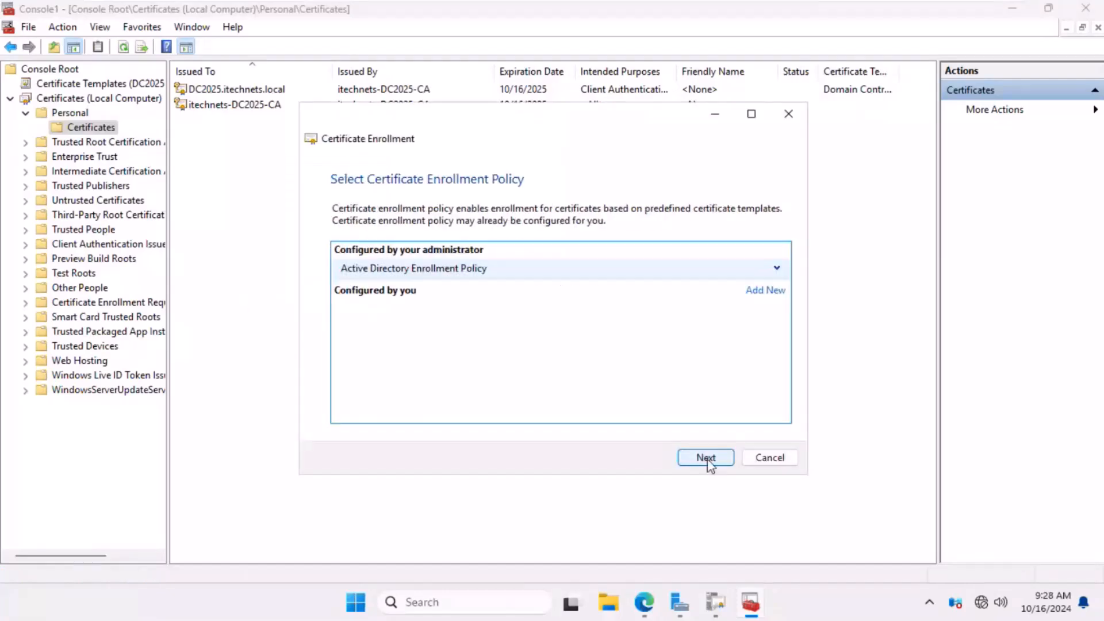
pyautogui.click(706, 458)
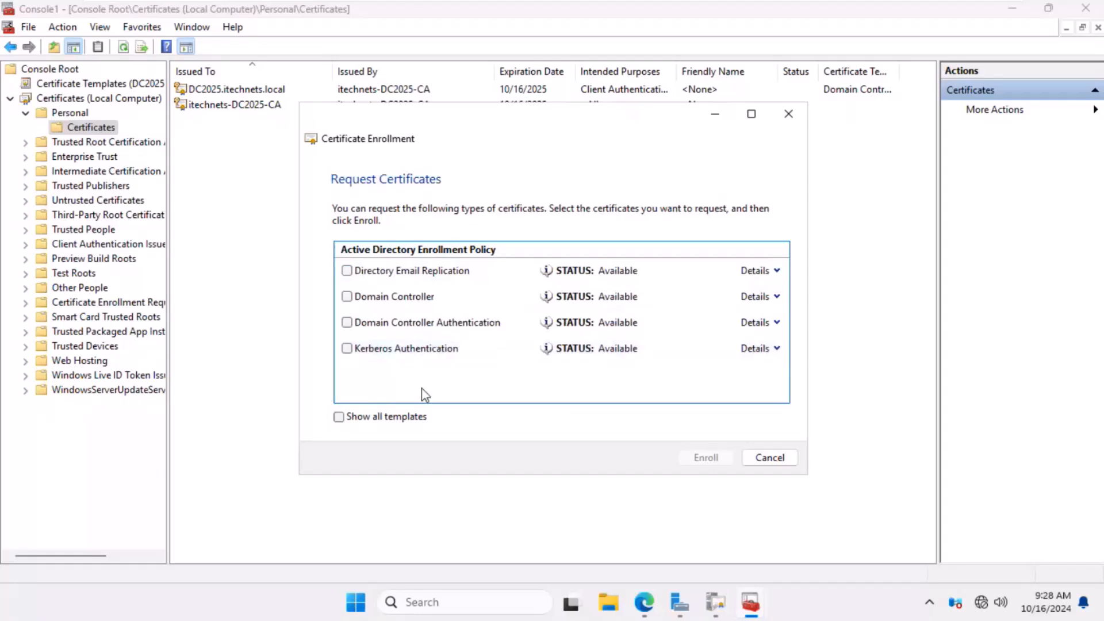
pyautogui.click(769, 459)
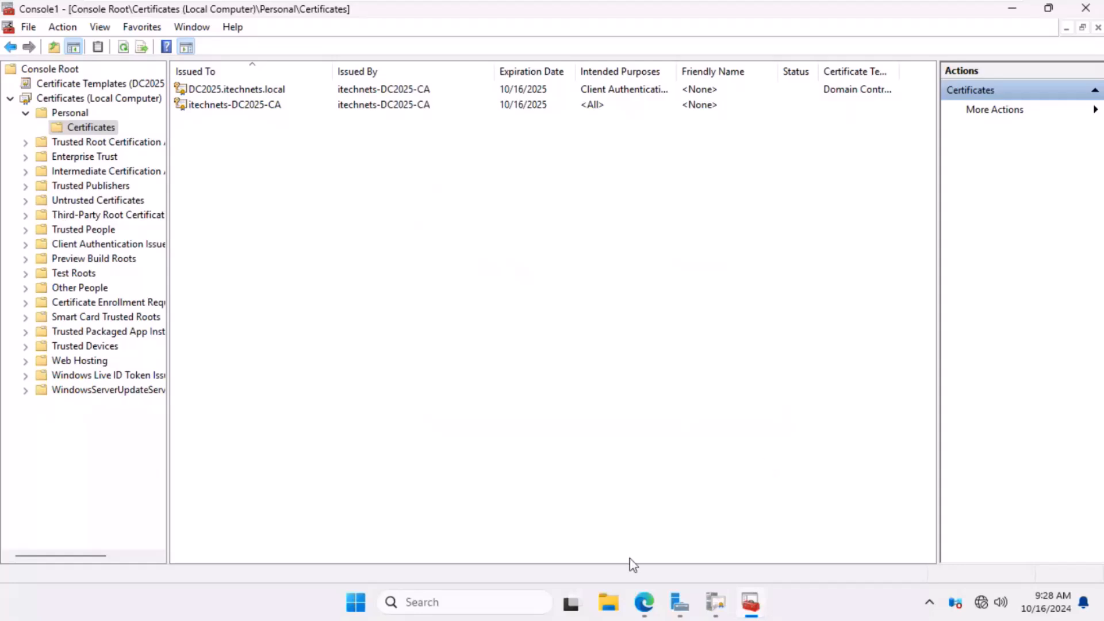
# - Close the management console without saving its settings
pyautogui.click(653, 602)
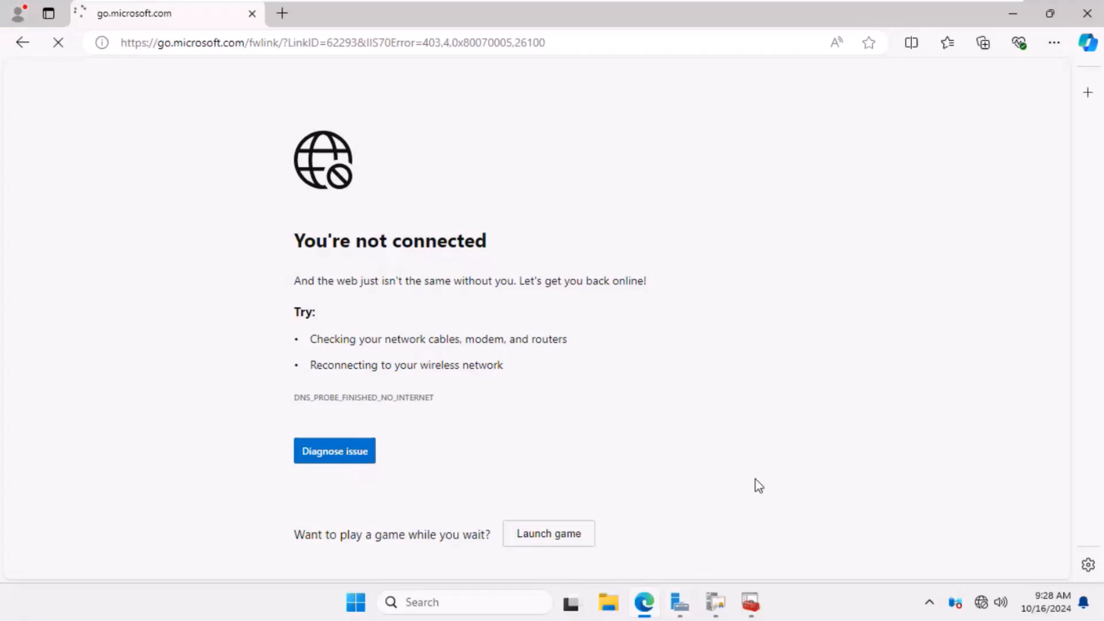
pyautogui.click(645, 606)
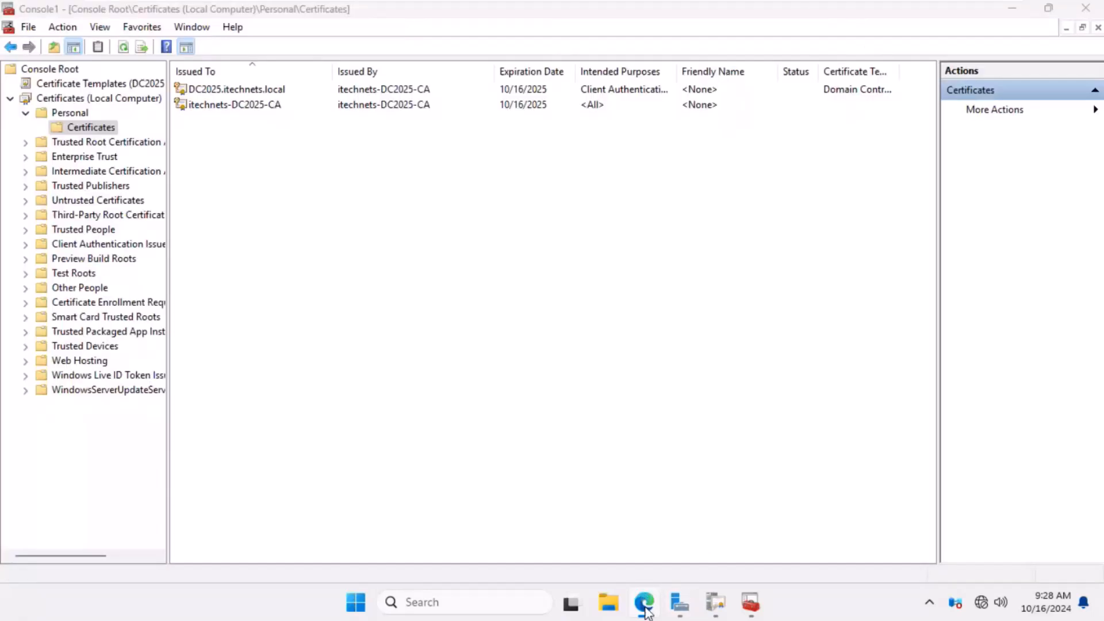
pyautogui.rightClick(220, 151)
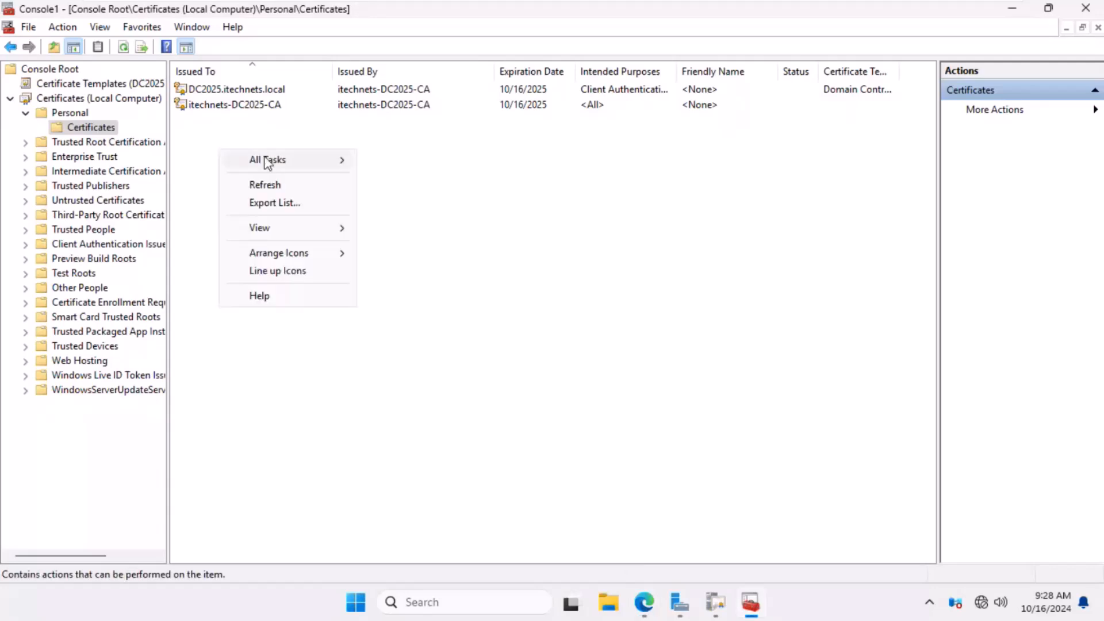
pyautogui.moveTo(266, 164)
pyautogui.click(1086, 7)
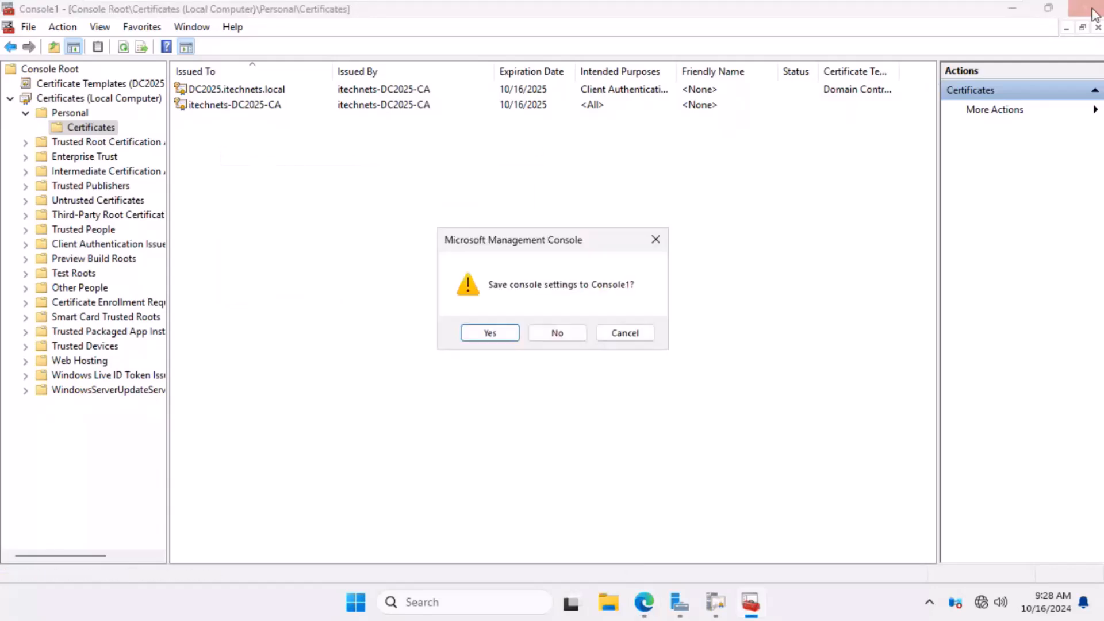
pyautogui.click(549, 337)
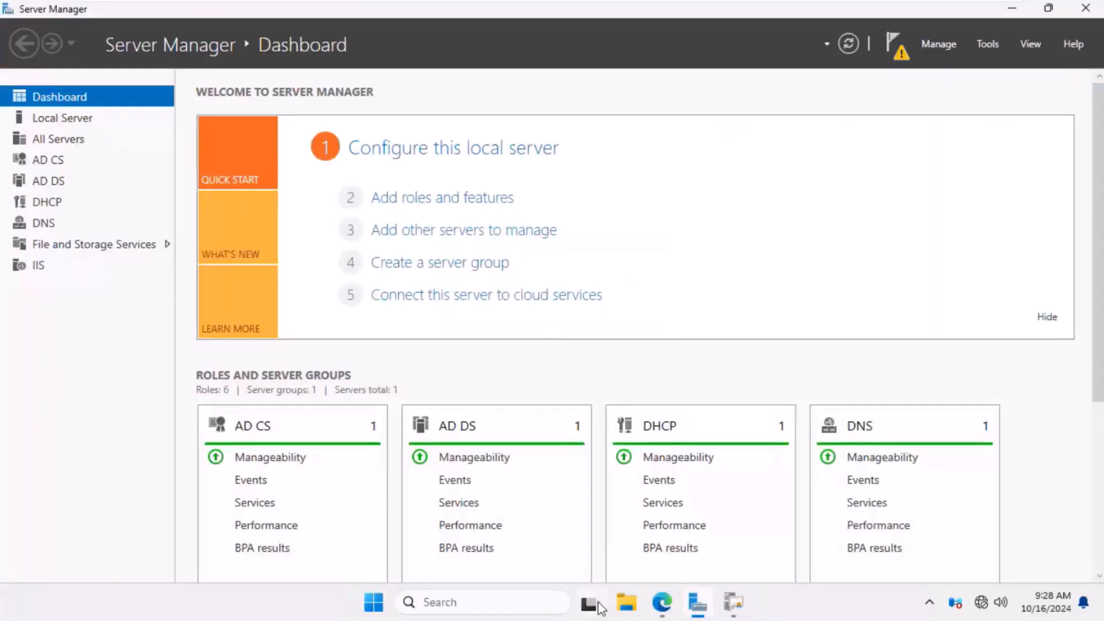
# - Launch a new mmc console and open its snap-in selection
pyautogui.click(692, 609)
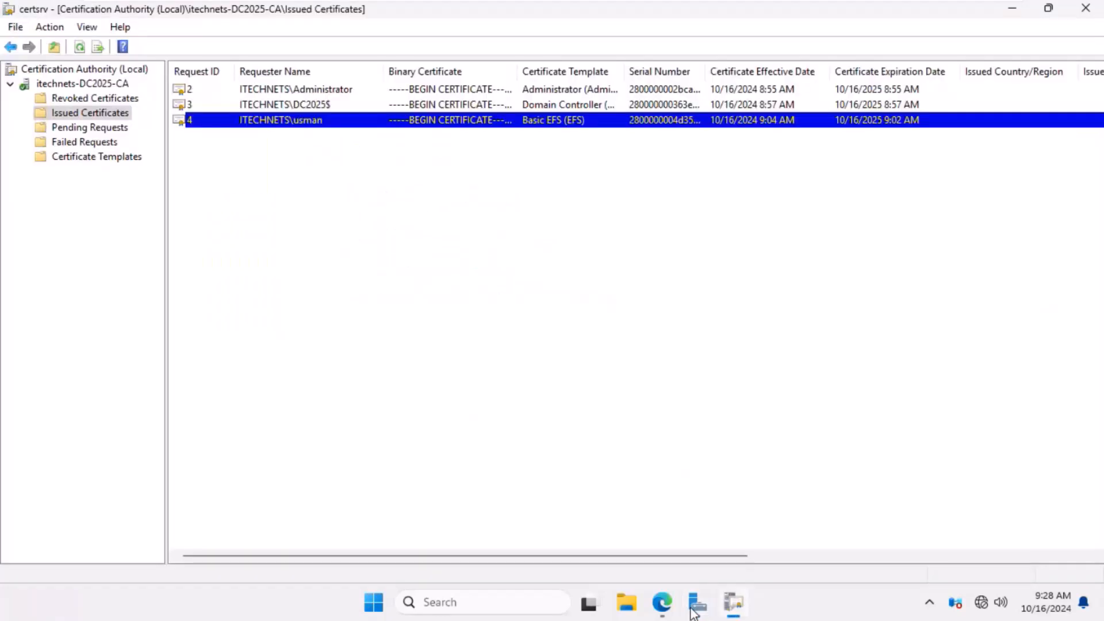
pyautogui.press('super+r')
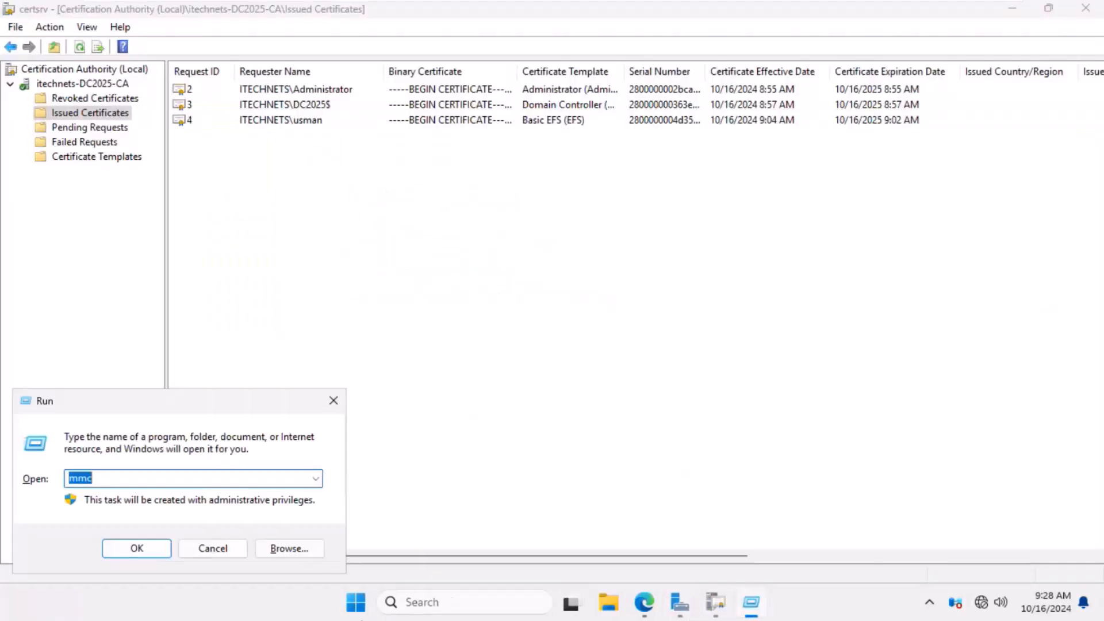
pyautogui.click(137, 550)
pyautogui.click(99, 97)
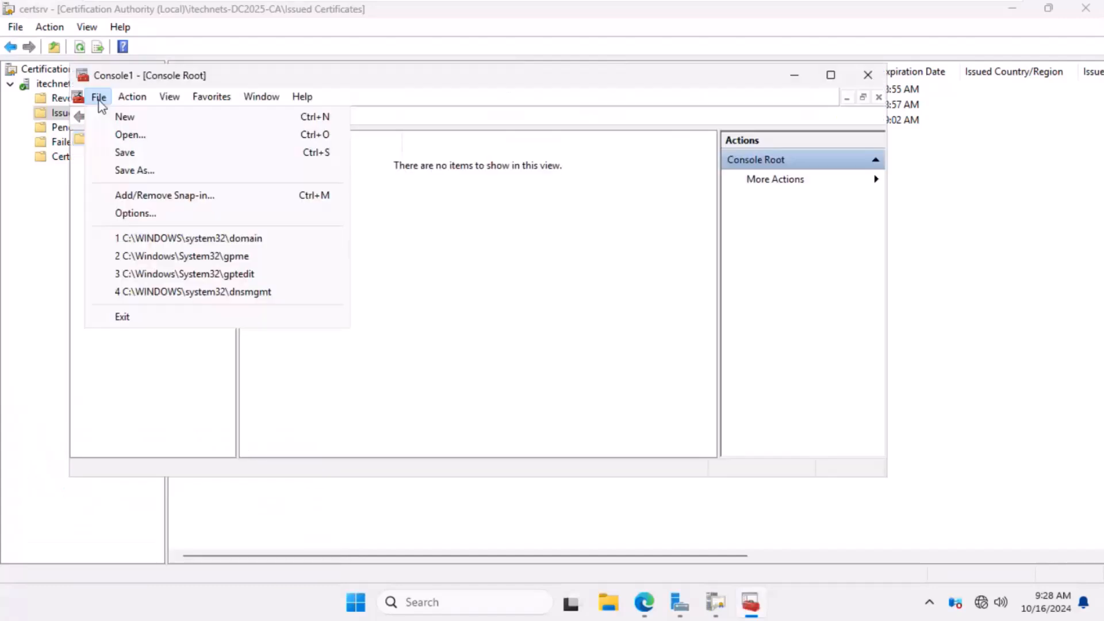
pyautogui.click(159, 199)
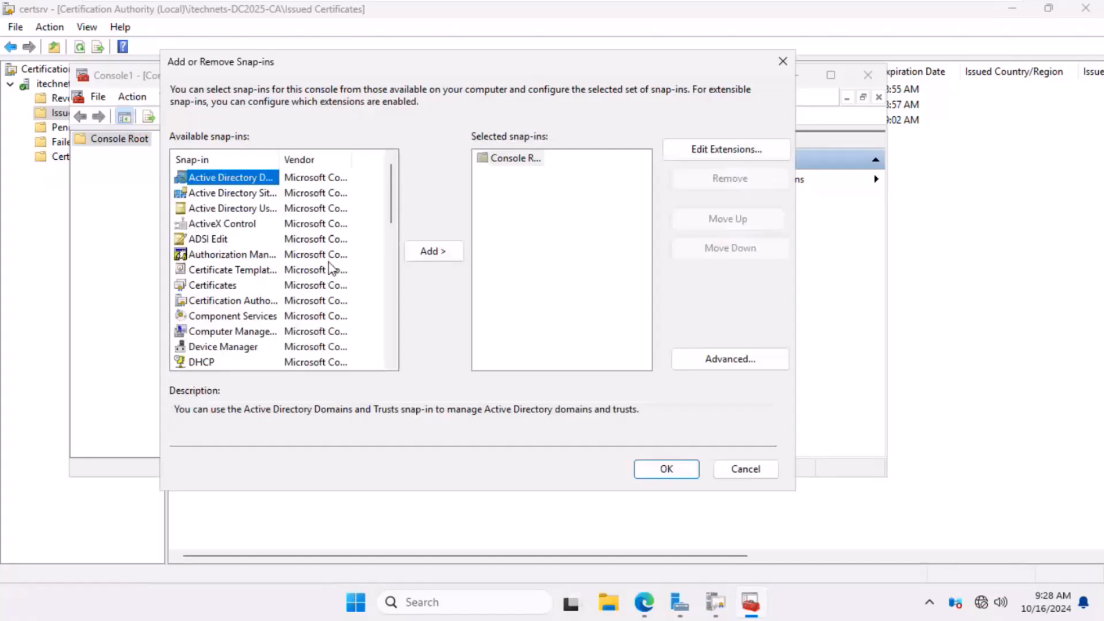
# - Add the Certificates snap-in for the computer account on the local computer to the new console
pyautogui.click(223, 286)
pyautogui.click(428, 253)
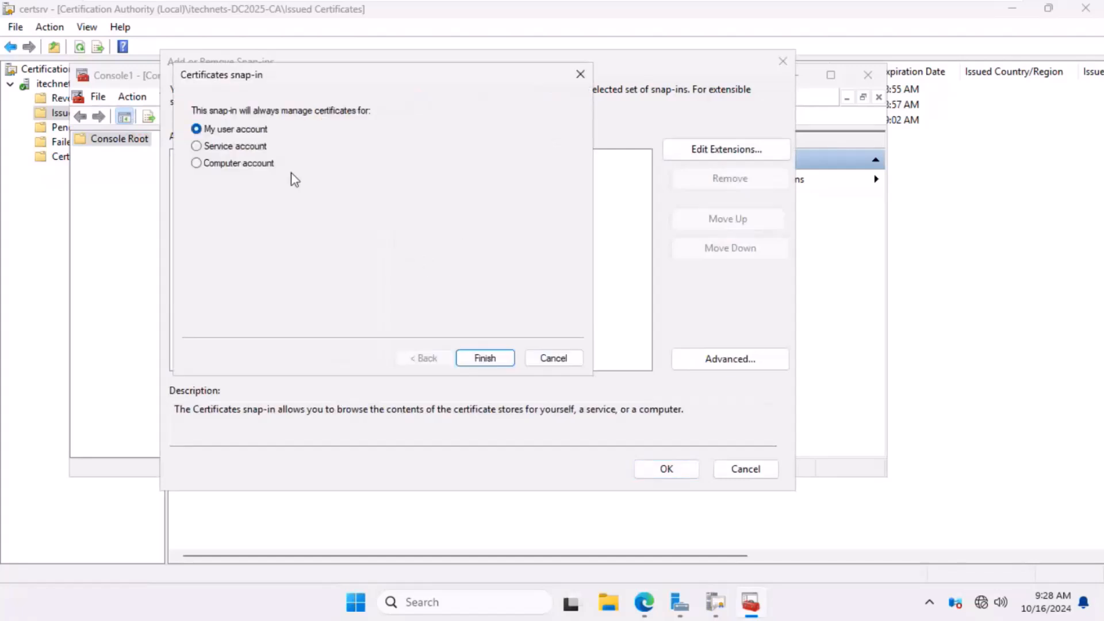
pyautogui.click(238, 164)
pyautogui.click(485, 358)
pyautogui.click(485, 358)
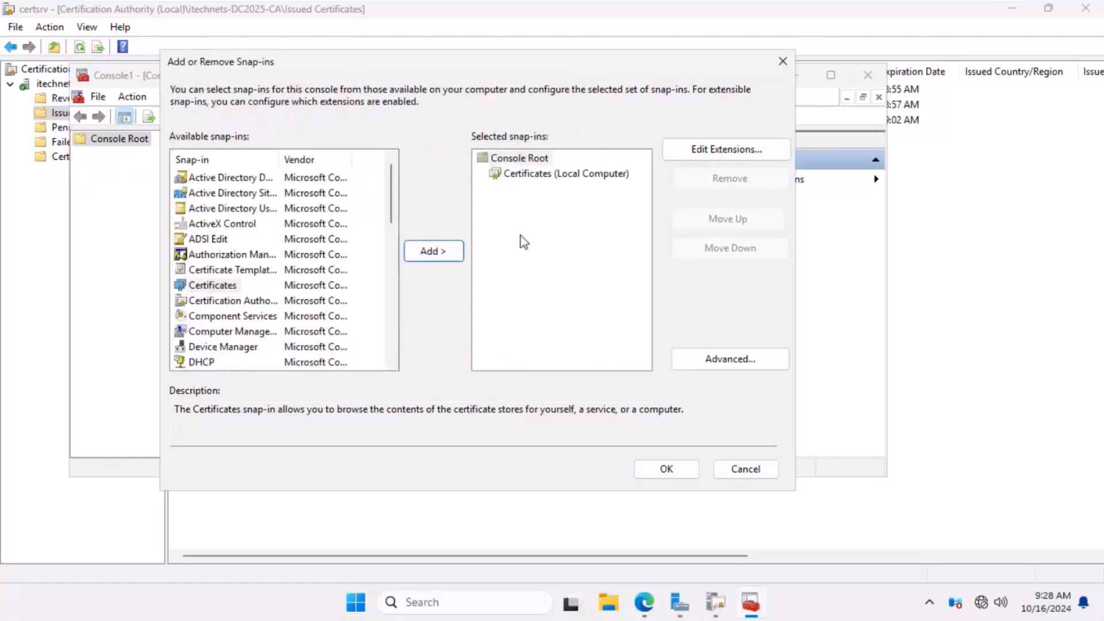
pyautogui.click(684, 473)
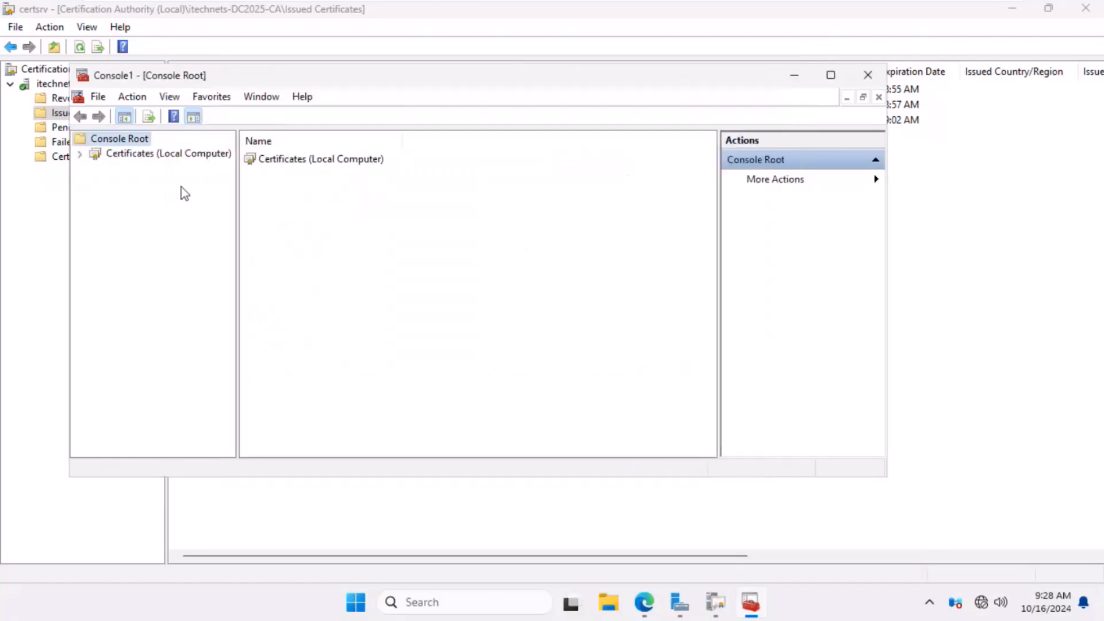
# - Expand the local computer's Personal store, open its Certificates folder, and bring up the actions available there
pyautogui.click(81, 155)
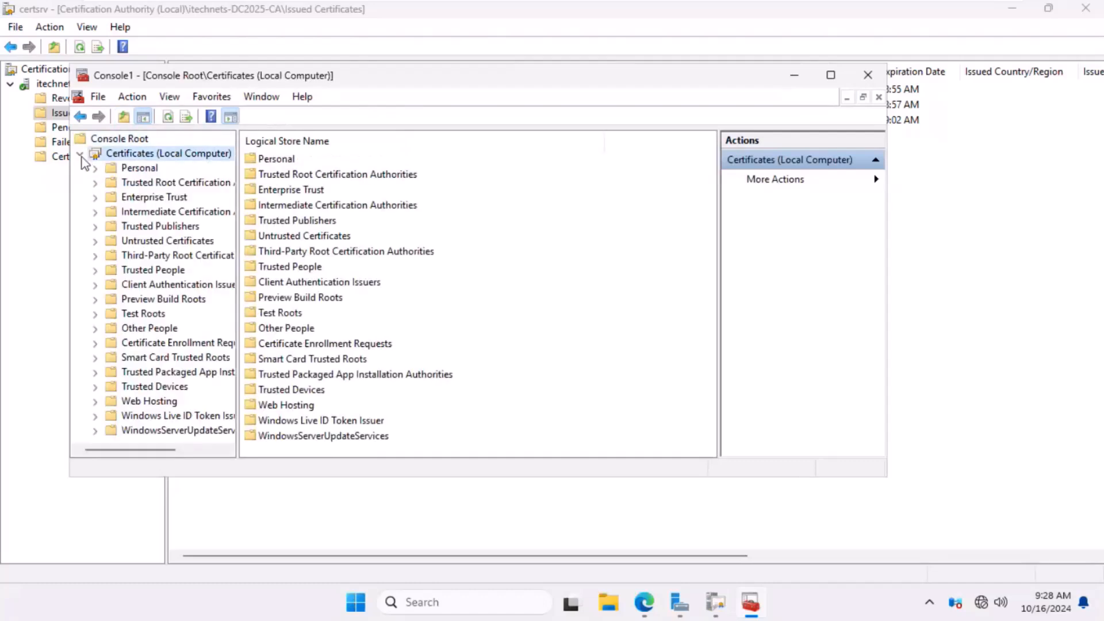
pyautogui.click(132, 168)
pyautogui.click(96, 168)
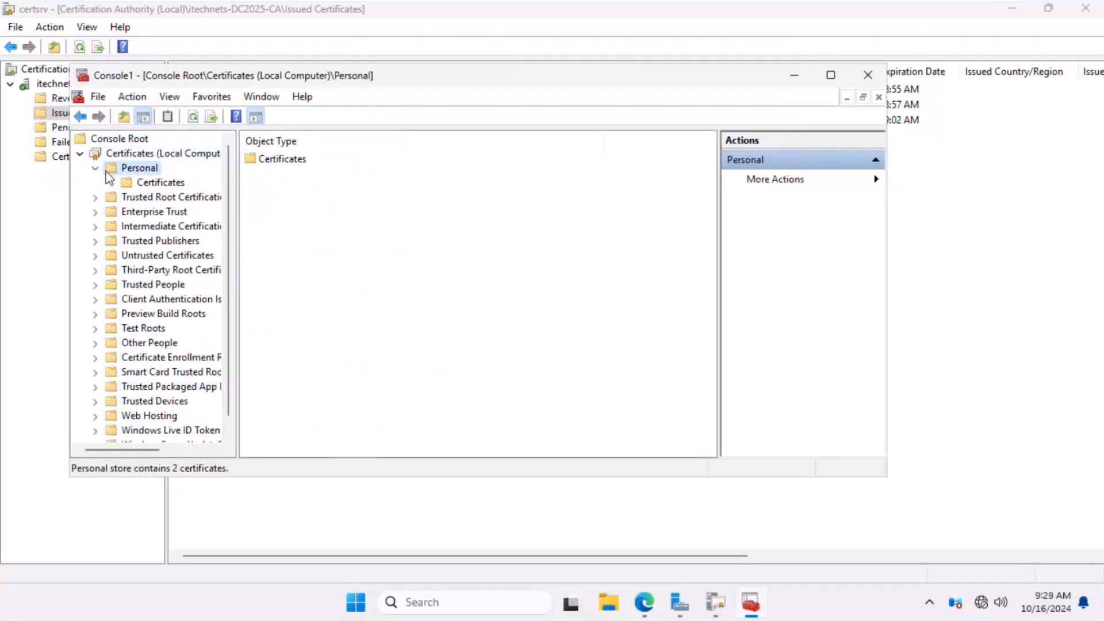
pyautogui.click(155, 182)
pyautogui.rightClick(330, 224)
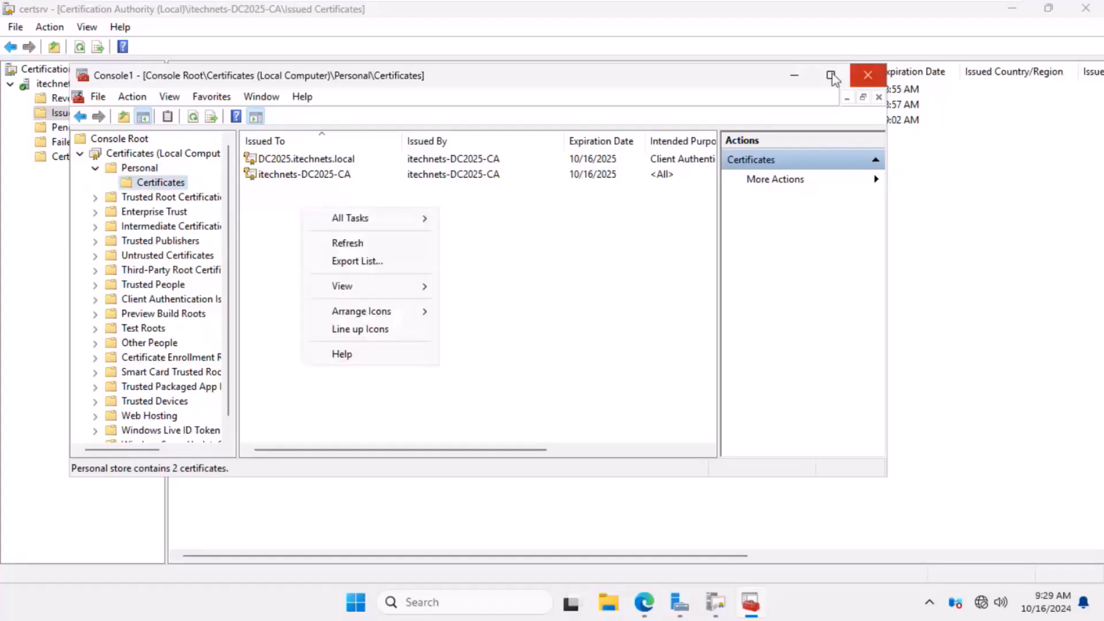
pyautogui.click(832, 75)
pyautogui.rightClick(319, 184)
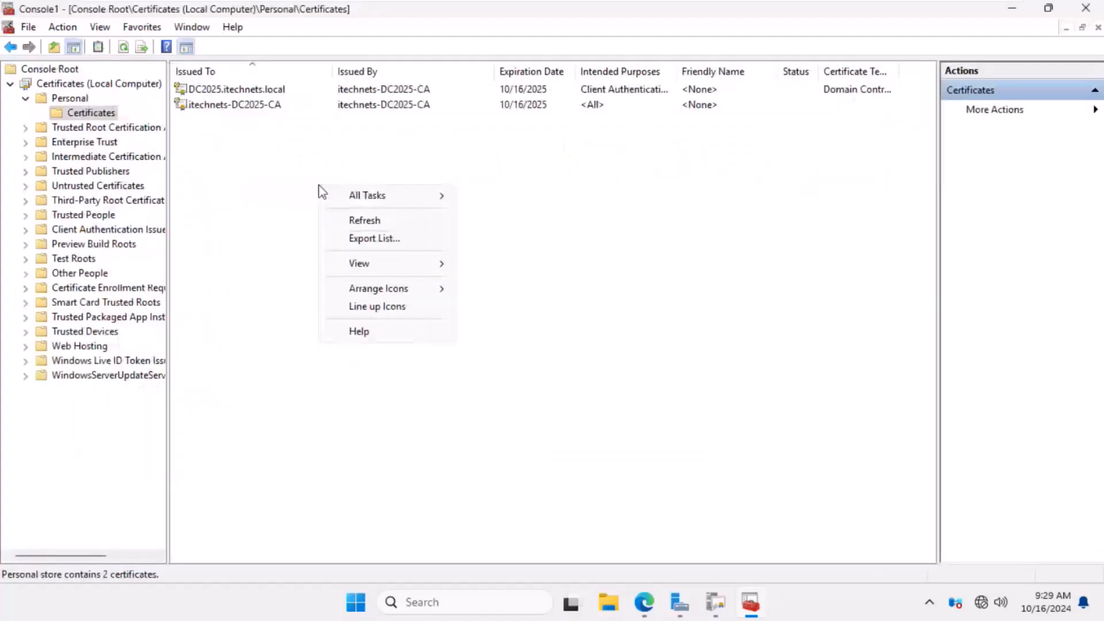
pyautogui.moveTo(383, 198)
pyautogui.click(505, 196)
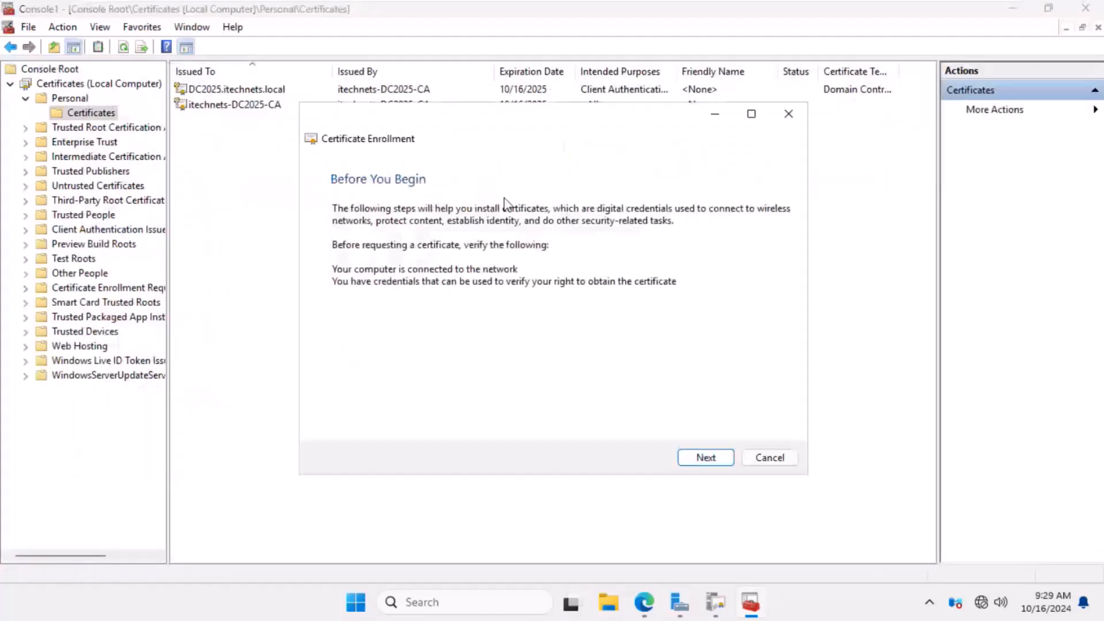
pyautogui.click(702, 458)
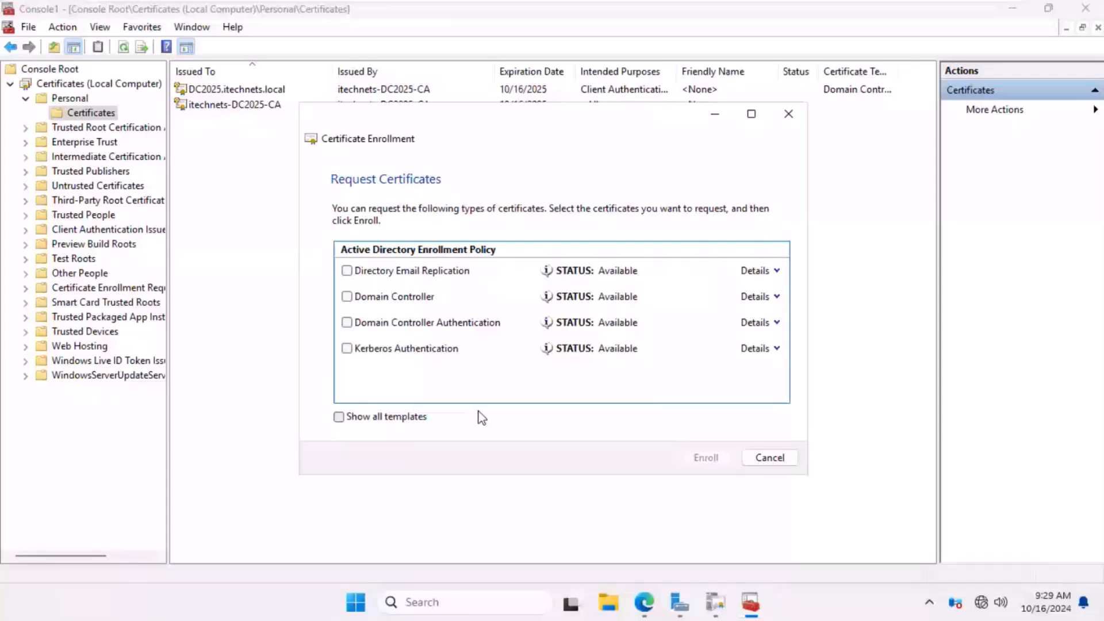
pyautogui.click(768, 458)
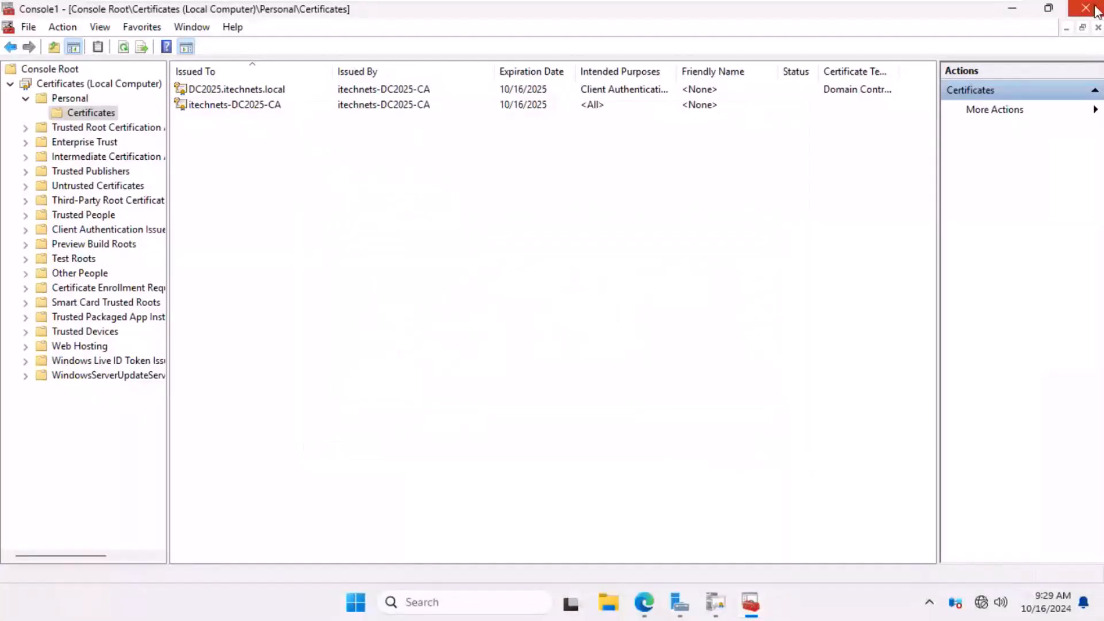
# - Close the console without saving it and enable the Copy of Web Server template for issuing on the itechnets-DC2025-CA certification authority
pyautogui.click(1086, 8)
pyautogui.click(557, 333)
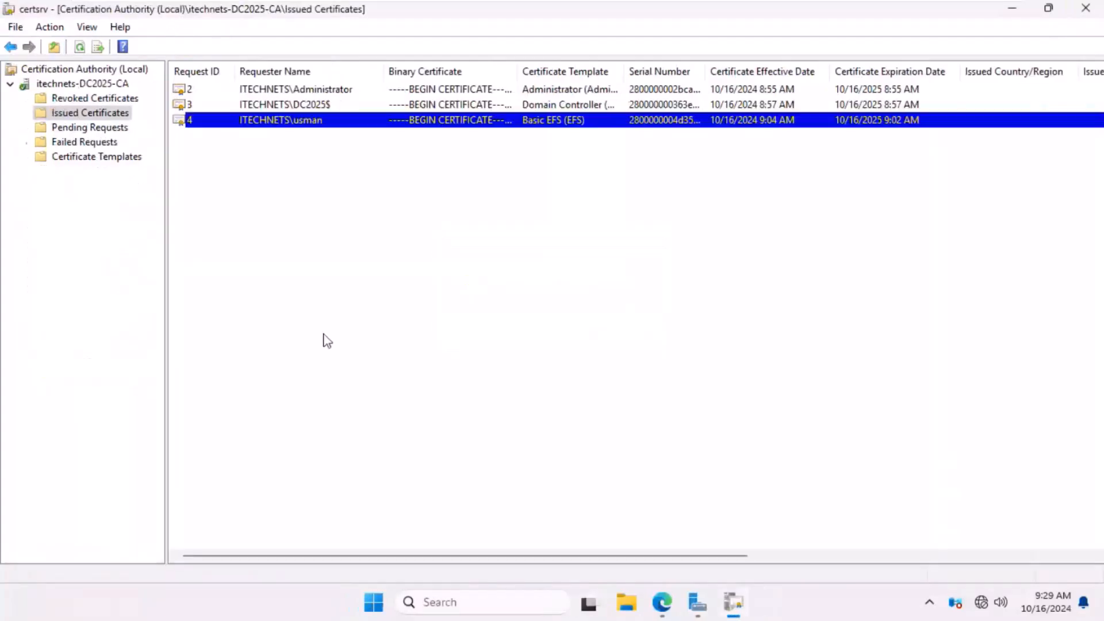
pyautogui.click(110, 156)
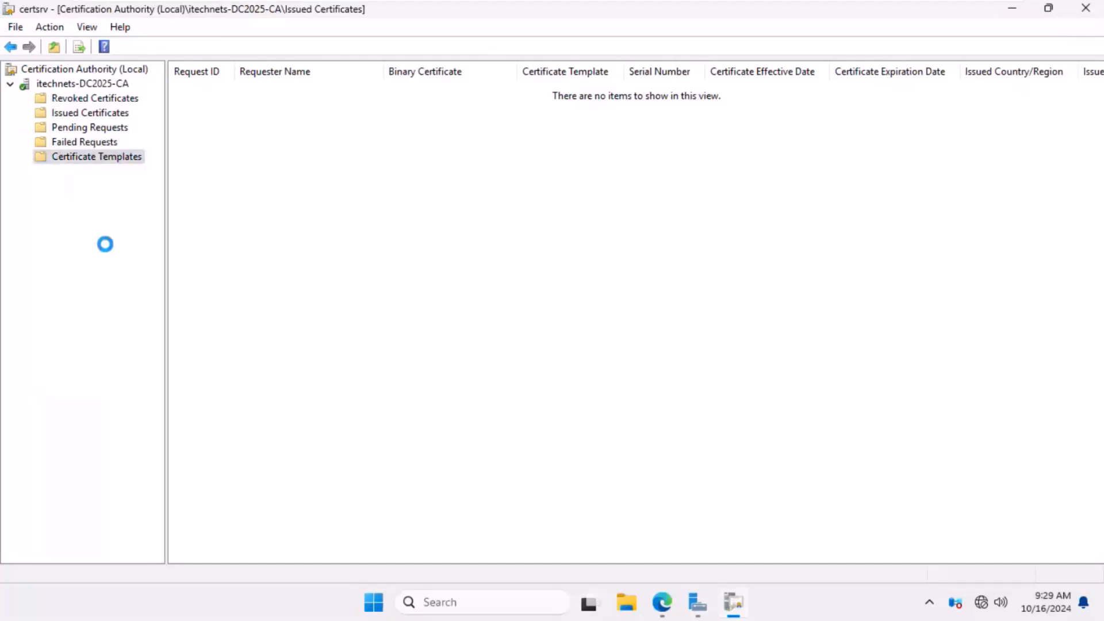
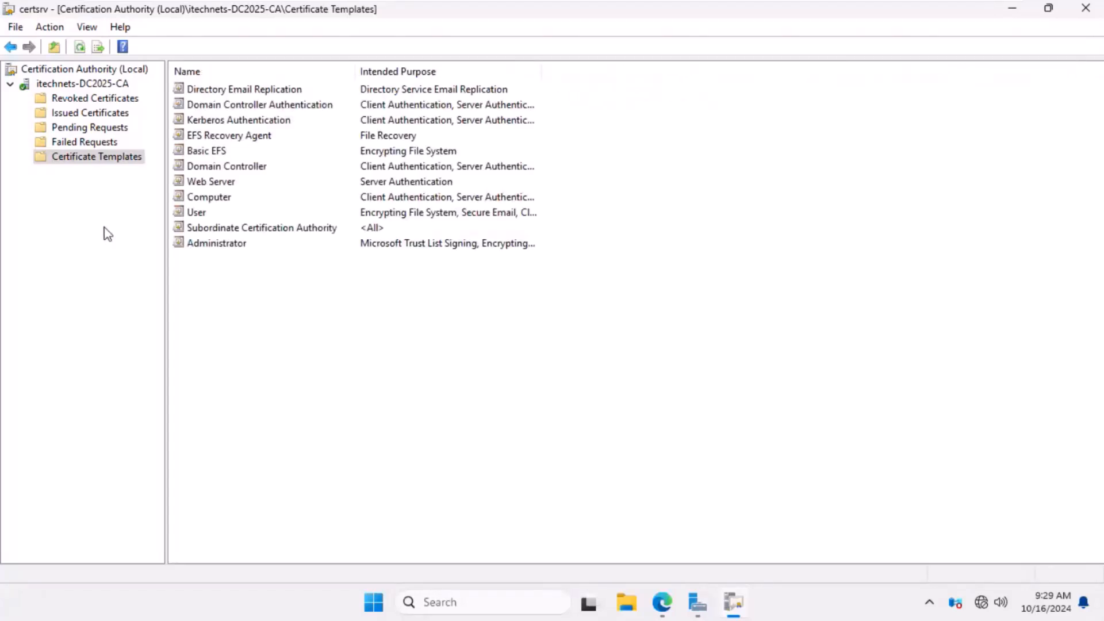
pyautogui.rightClick(100, 157)
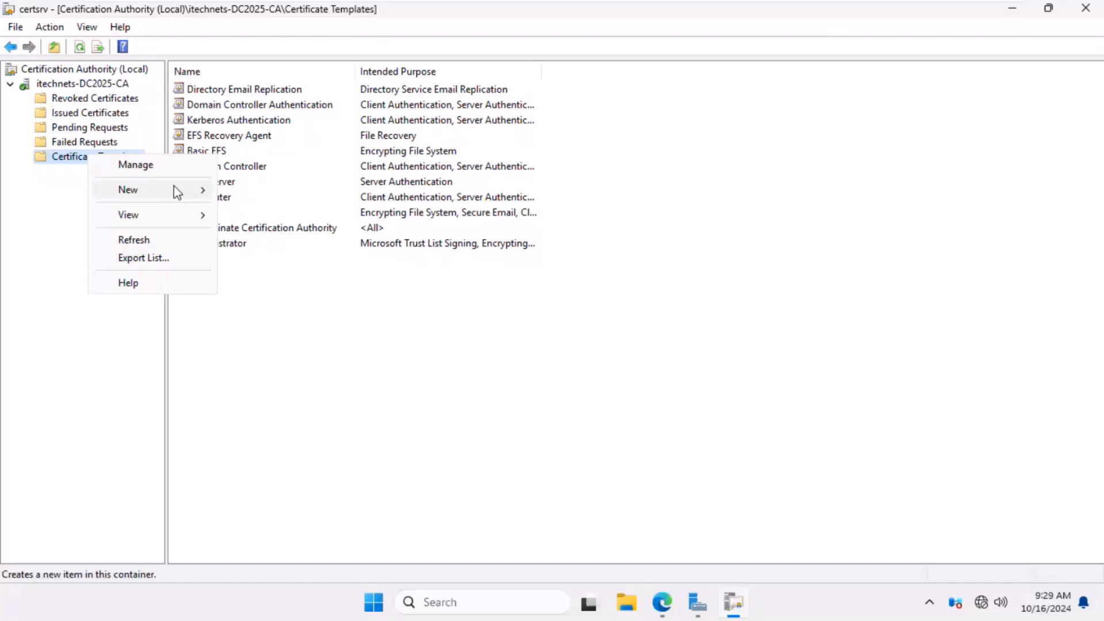
pyautogui.moveTo(181, 200)
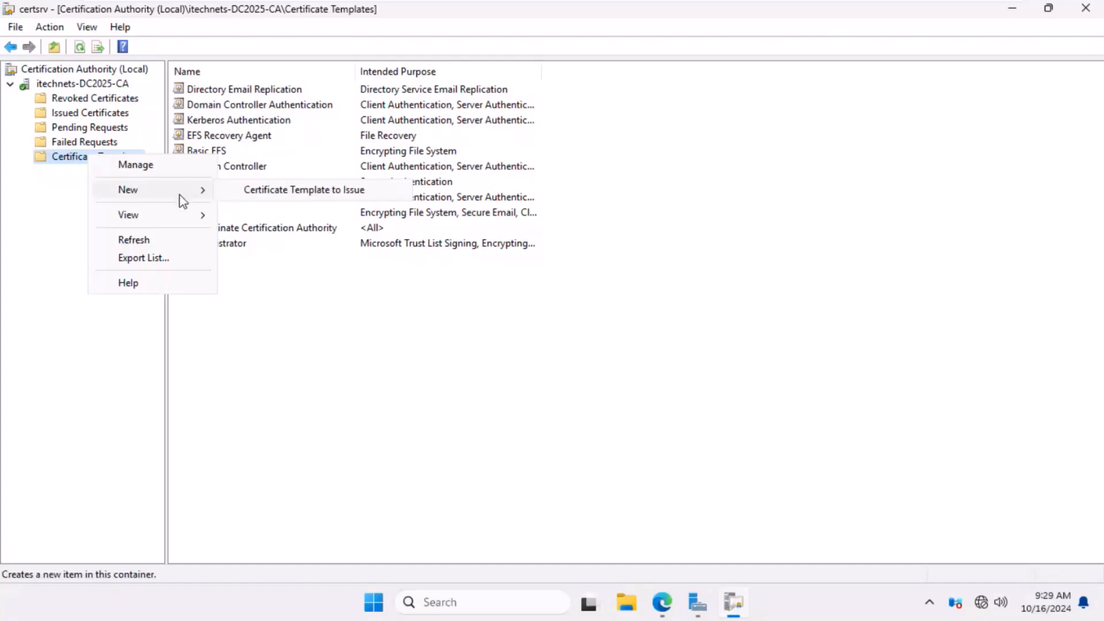
pyautogui.click(282, 195)
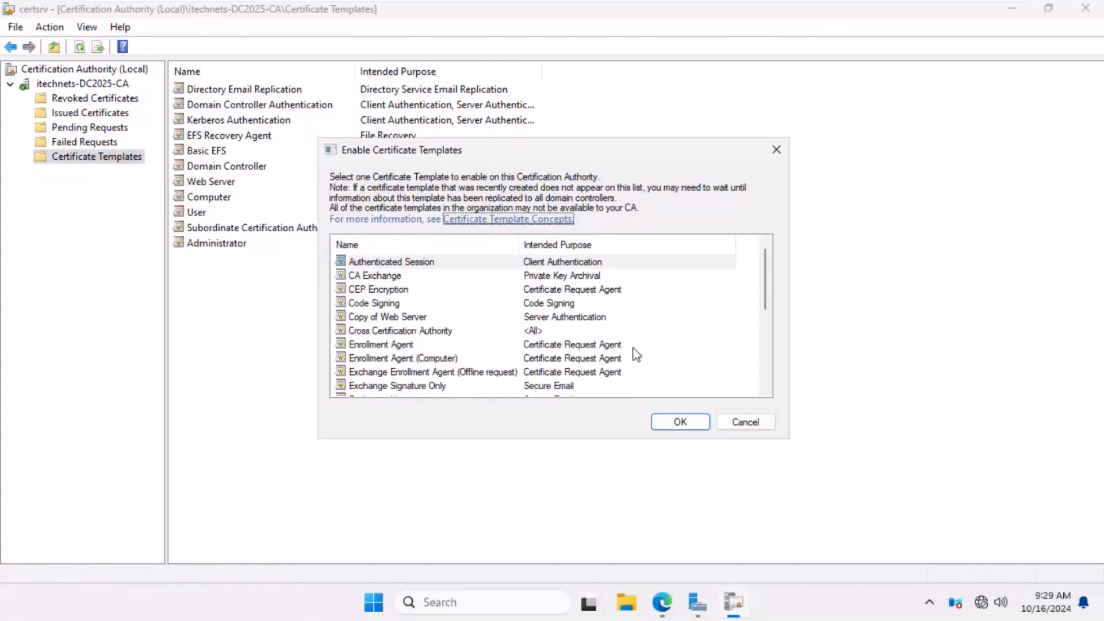
pyautogui.scroll(-1, 766, 394)
pyautogui.doubleClick(767, 392)
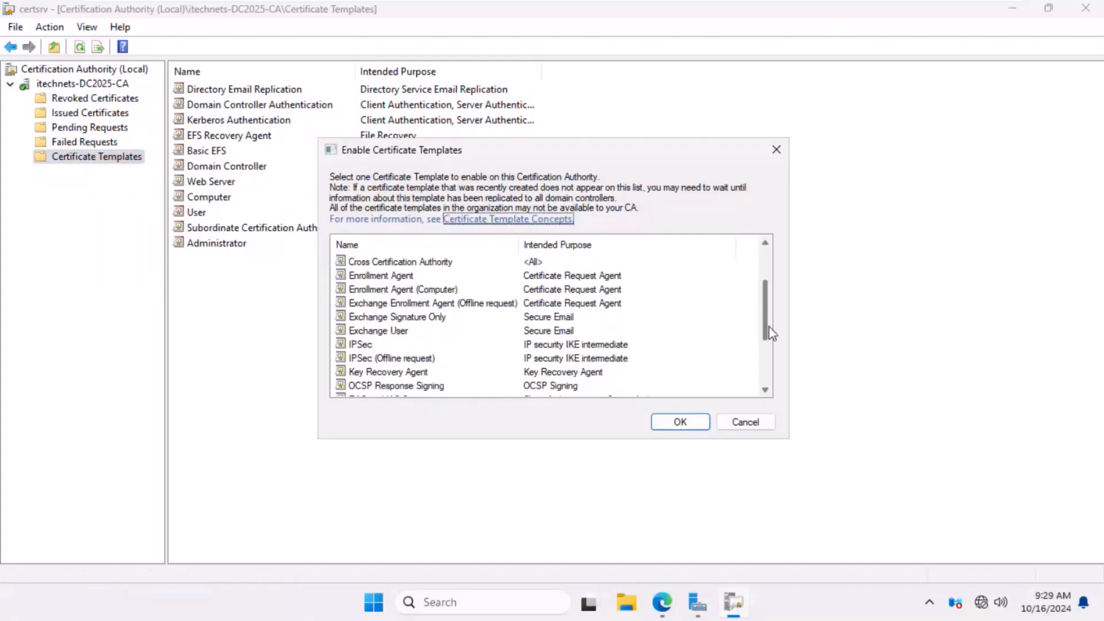
pyautogui.moveTo(770, 334); pyautogui.dragTo(768, 302)
pyautogui.click(388, 318)
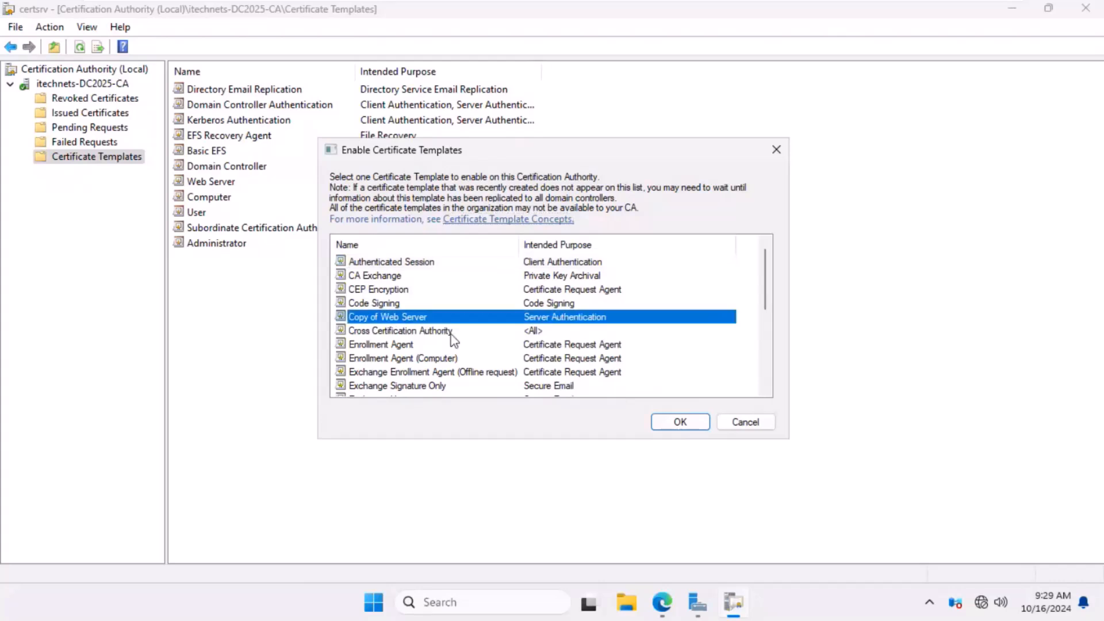
pyautogui.click(678, 423)
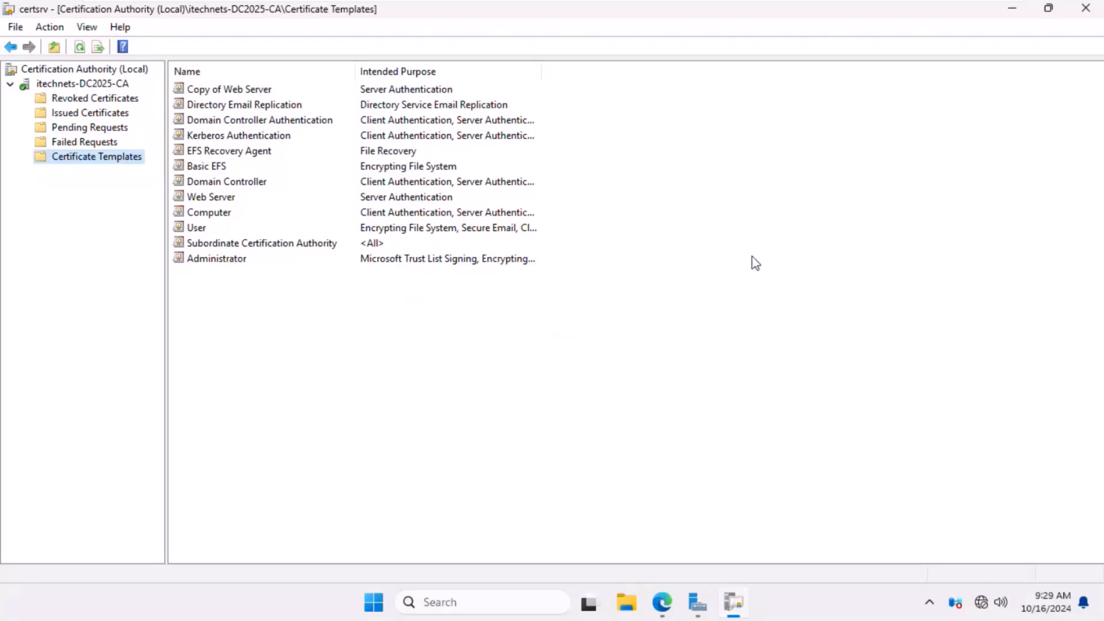
# - Launch a fresh mmc console, maximize it, and open its snap-in selection
pyautogui.click(693, 610)
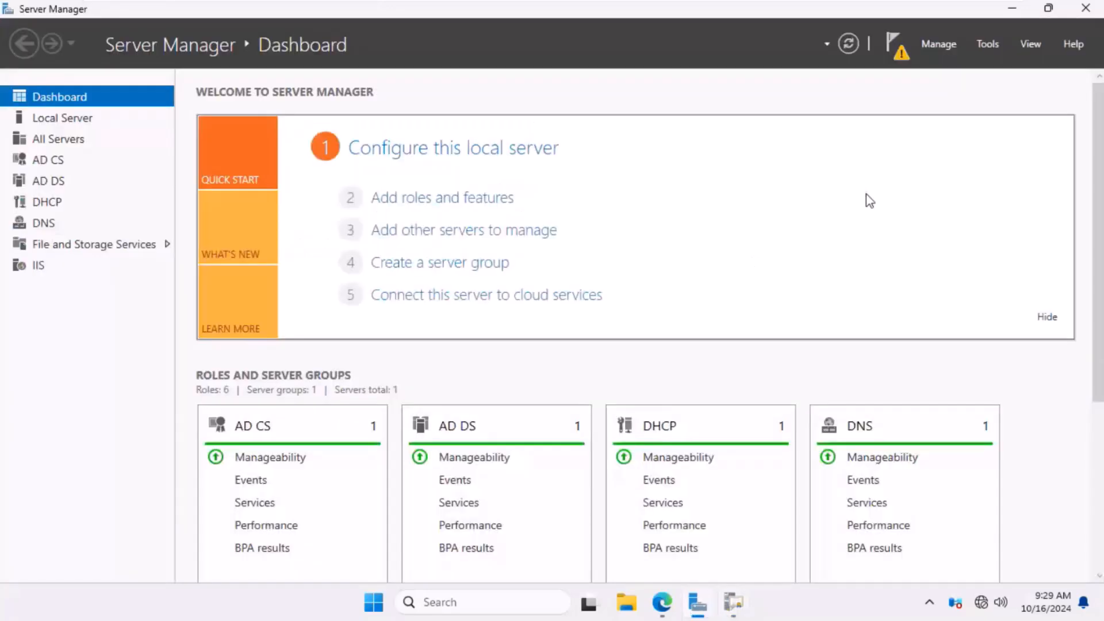
pyautogui.press('super+r')
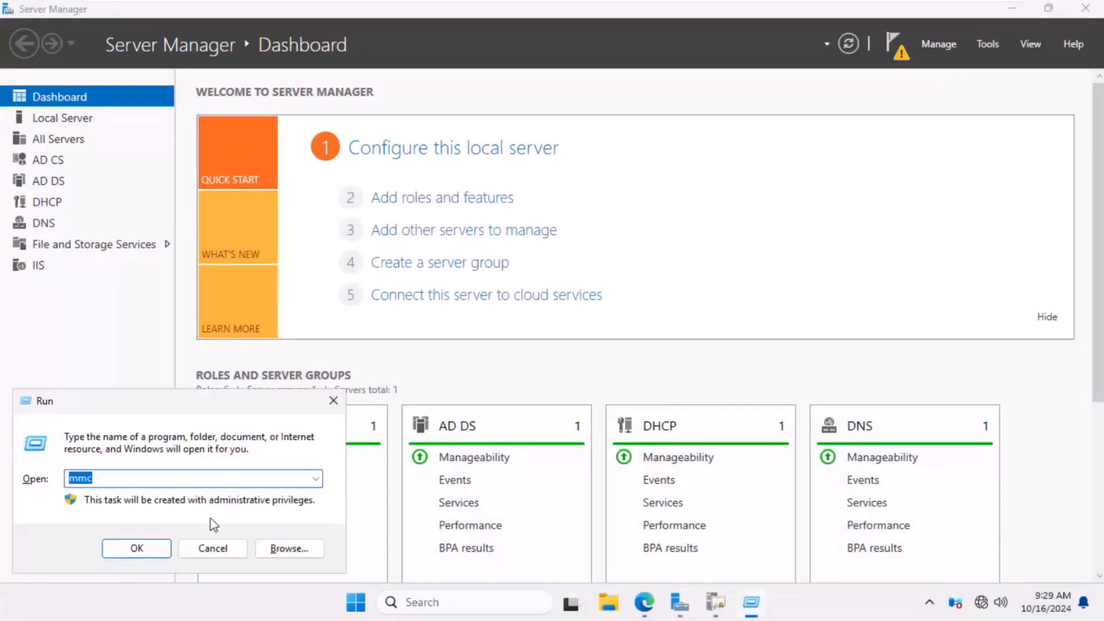
pyautogui.click(123, 555)
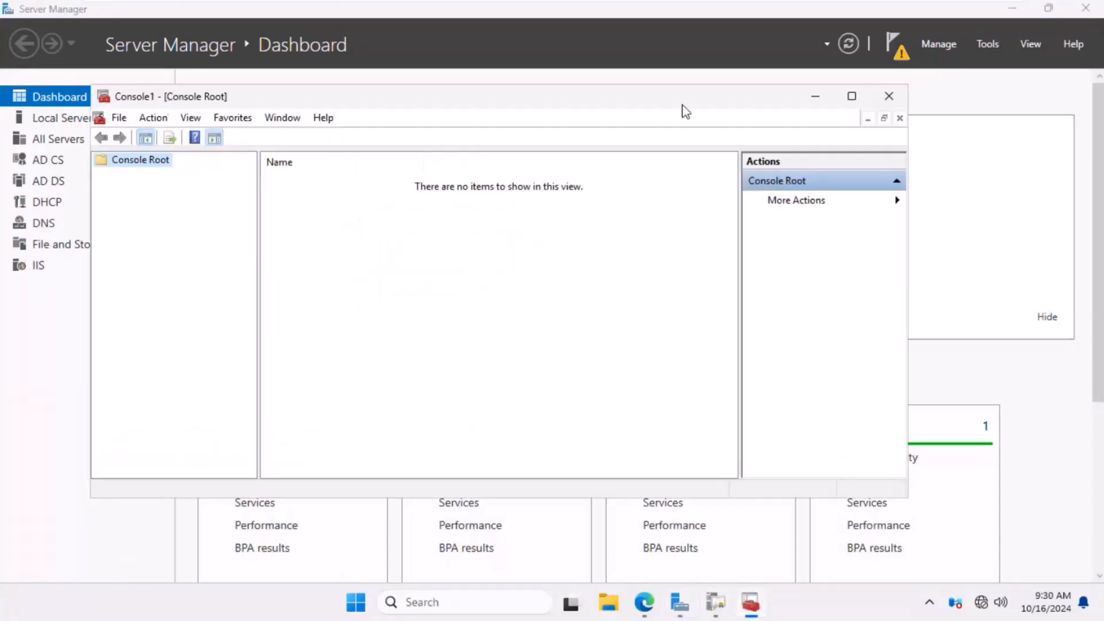
pyautogui.click(852, 99)
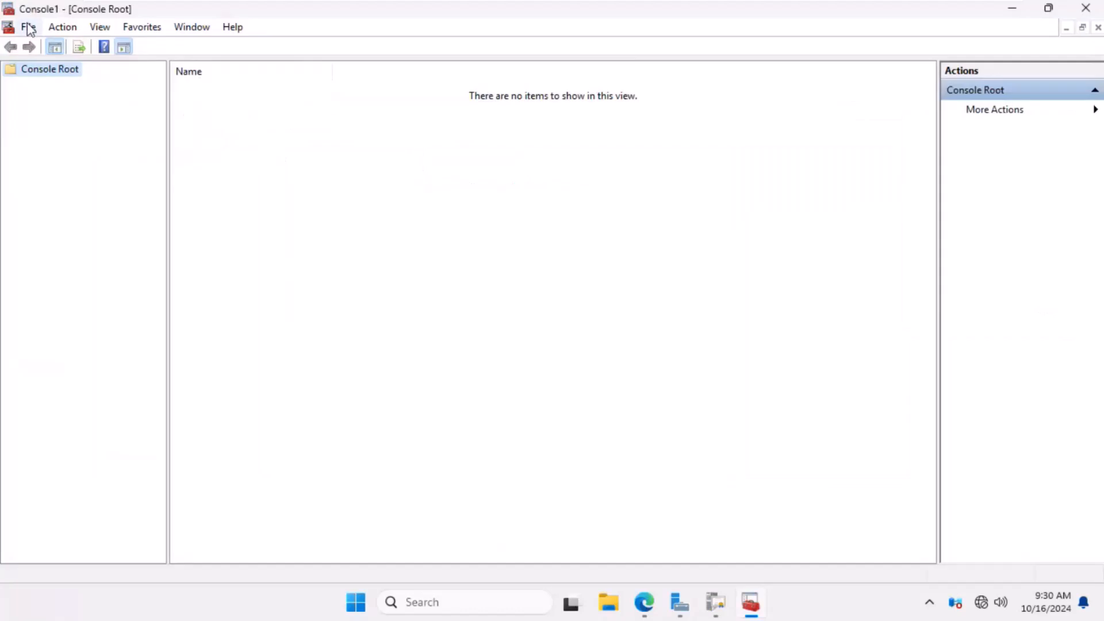
pyautogui.click(28, 28)
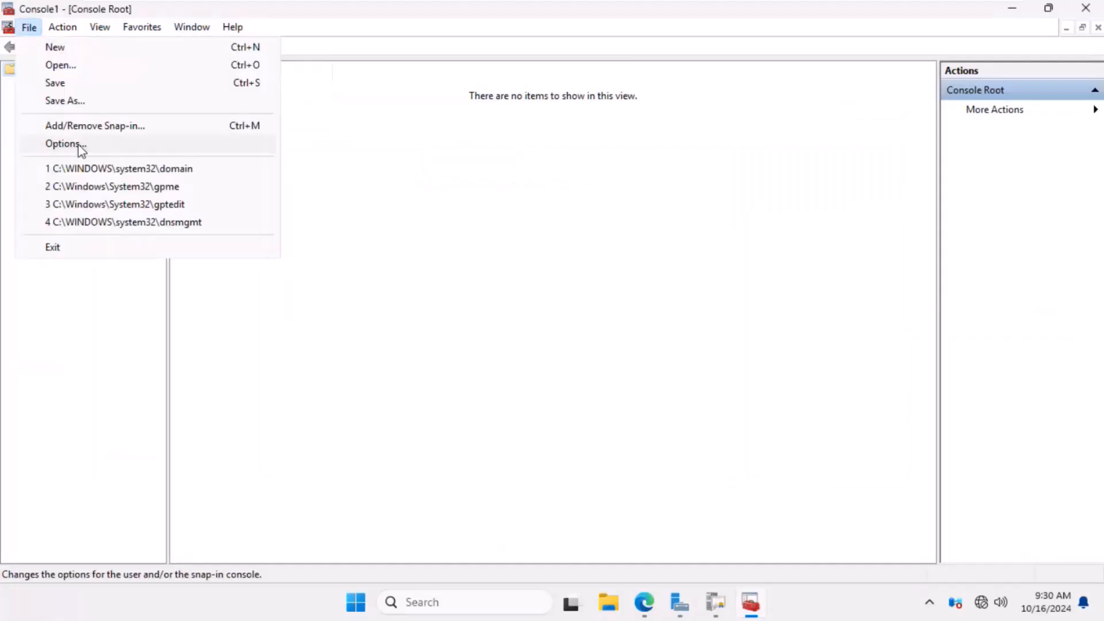
pyautogui.click(76, 125)
# - Add the Certificates snap-in to the console for the computer account on the local computer
pyautogui.click(309, 290)
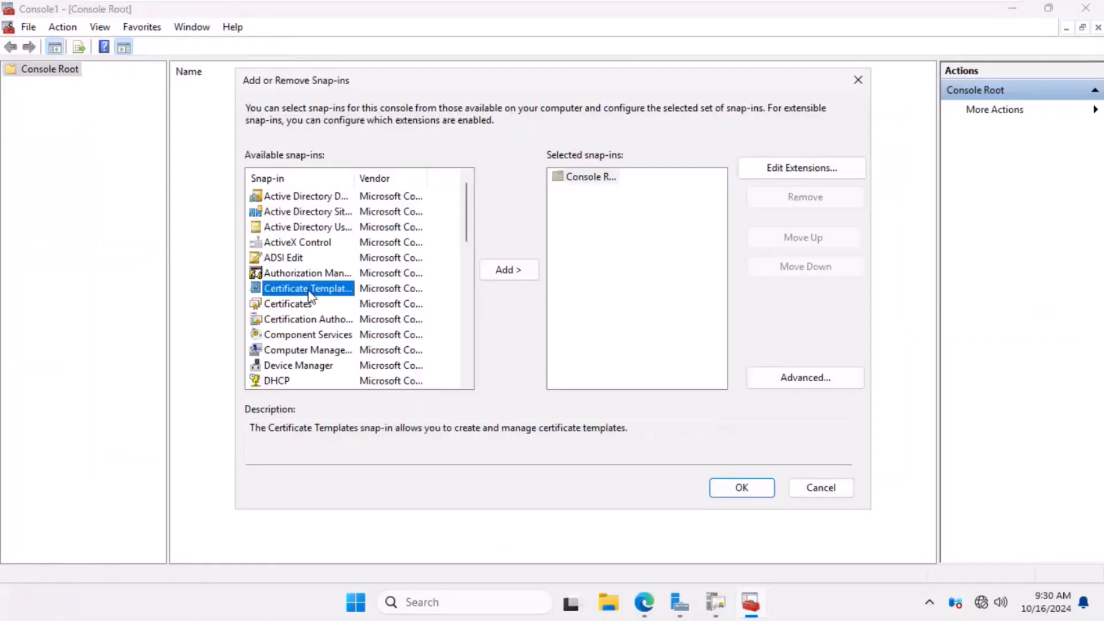
pyautogui.click(309, 303)
pyautogui.click(518, 279)
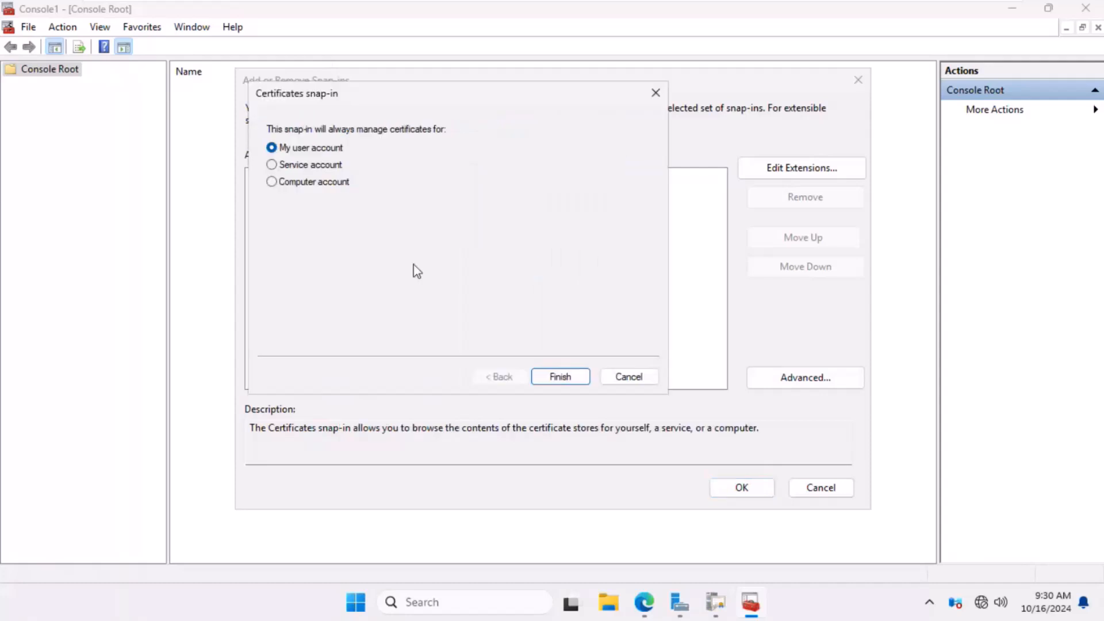
pyautogui.click(320, 182)
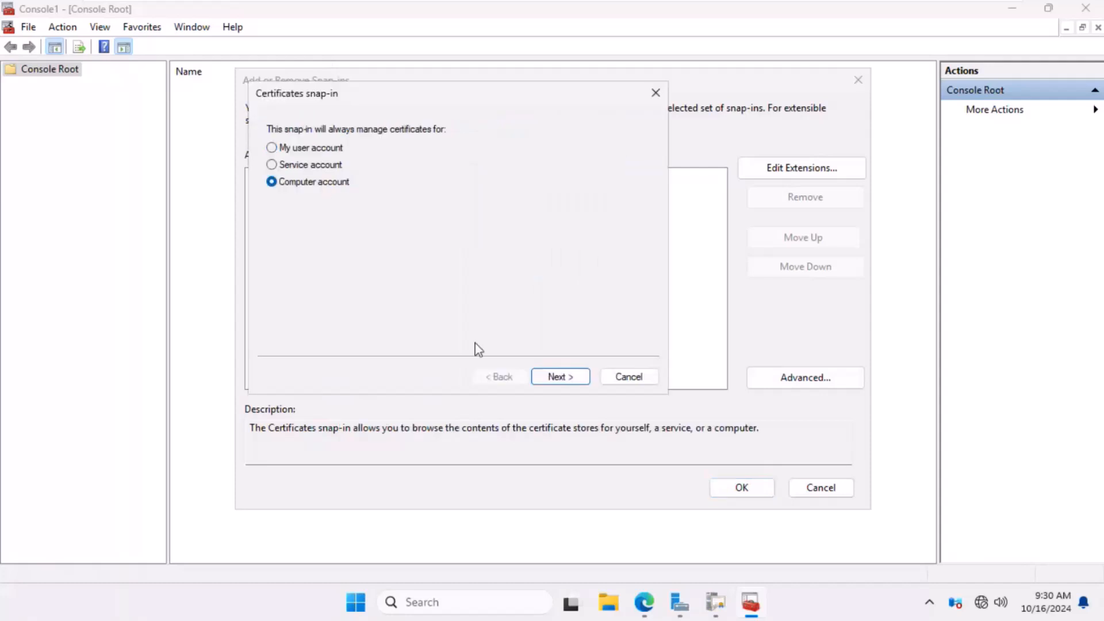
pyautogui.click(557, 377)
pyautogui.click(561, 378)
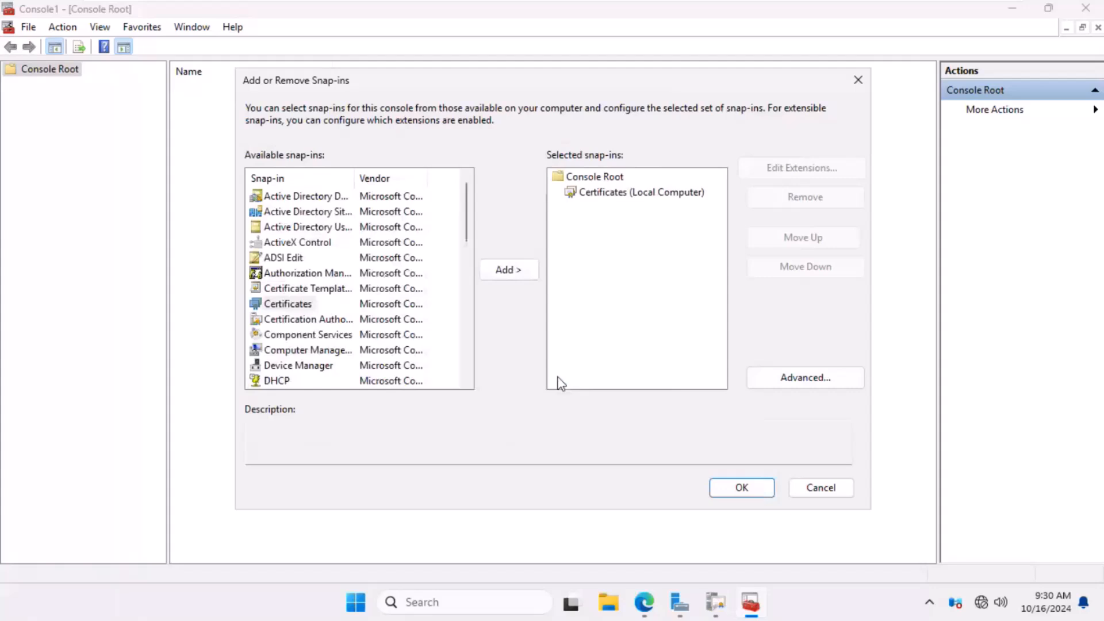
pyautogui.click(637, 196)
pyautogui.click(742, 487)
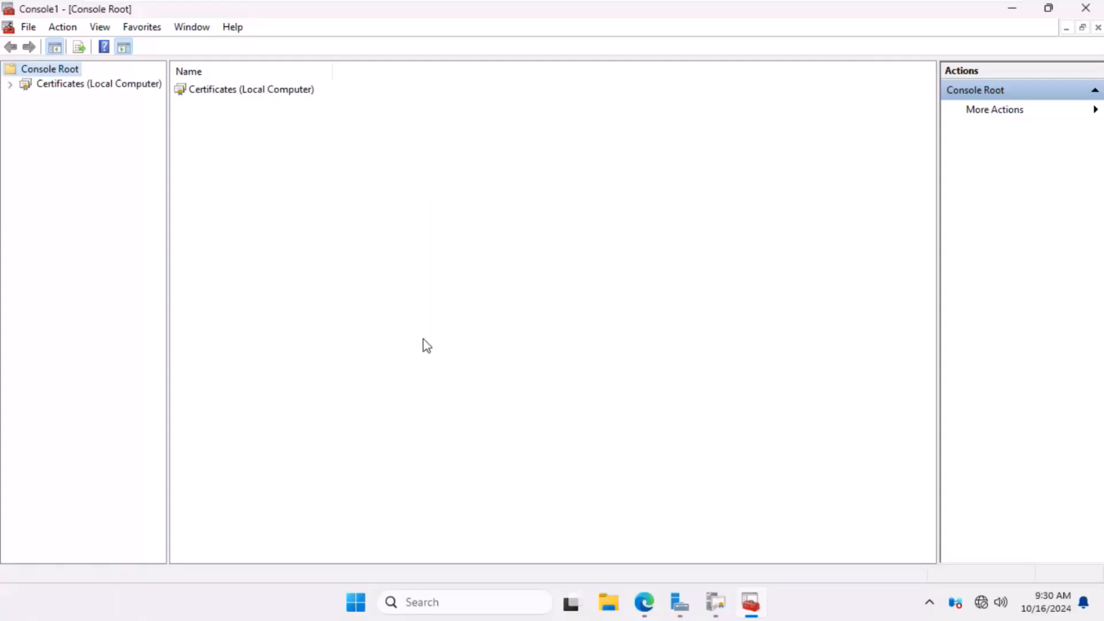
# - Start a new certificate request from the local computer's Personal Certificates folder, using the Active Directory Enrollment Policy
pyautogui.click(11, 85)
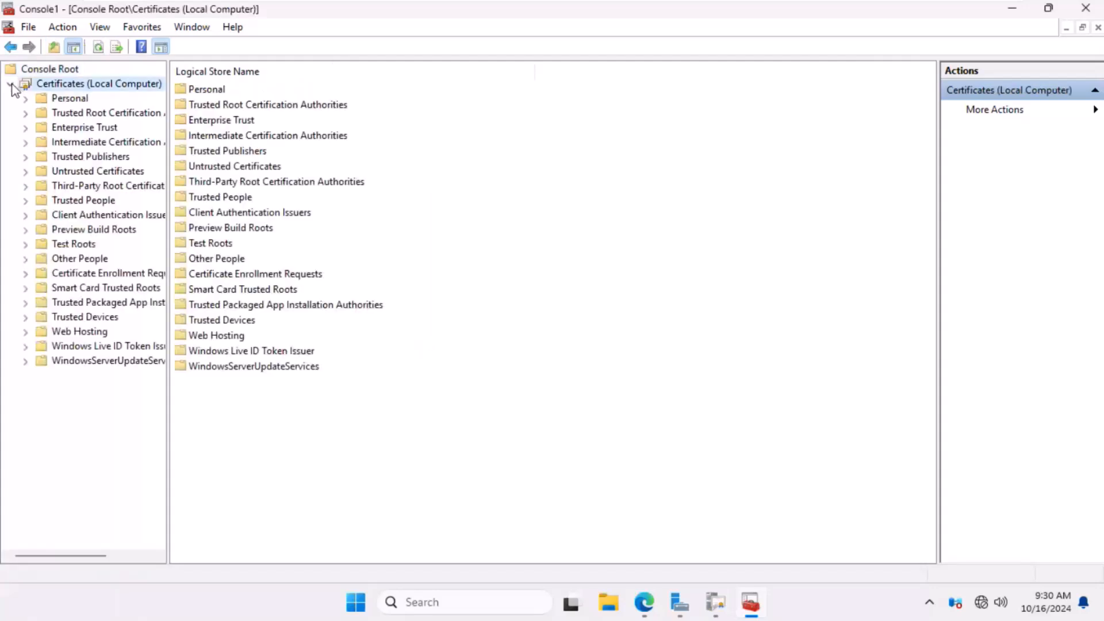
pyautogui.click(42, 98)
pyautogui.click(25, 99)
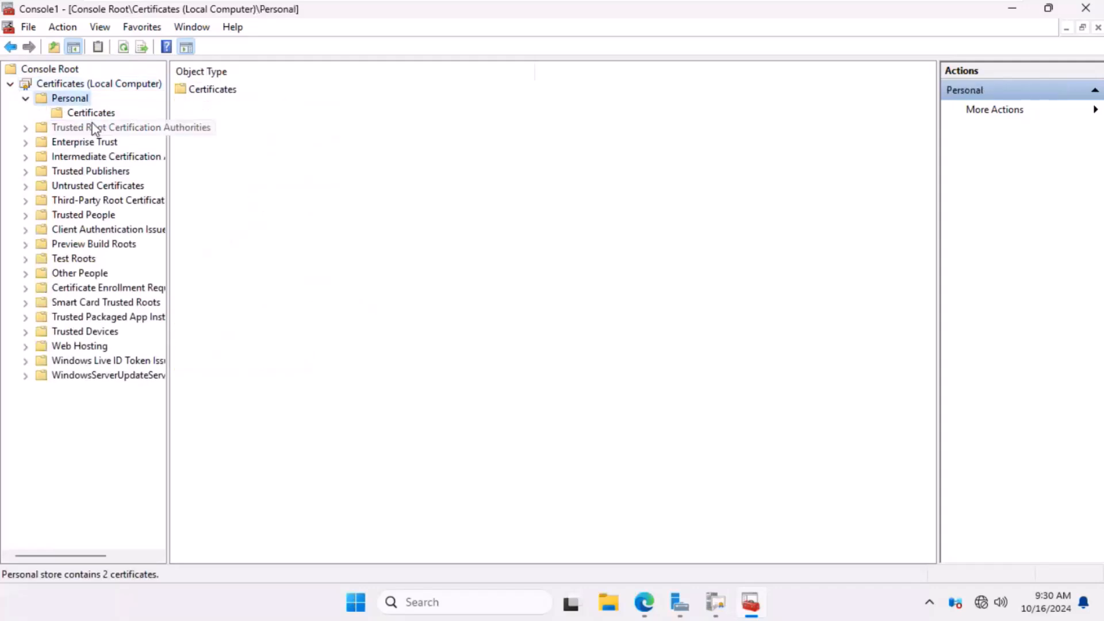
pyautogui.click(91, 113)
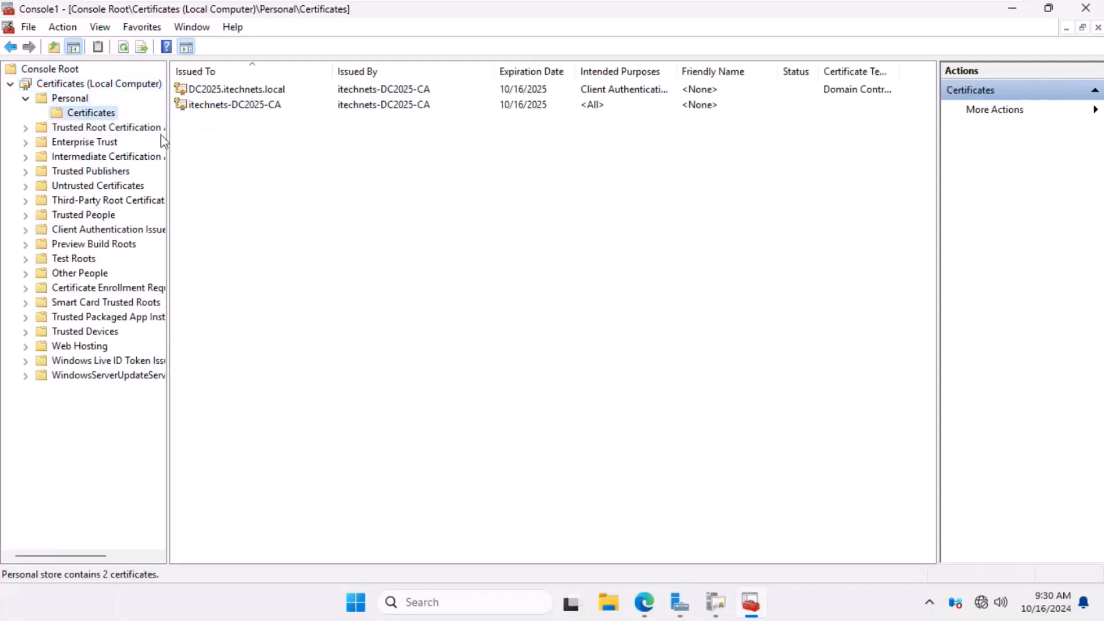
pyautogui.rightClick(200, 151)
pyautogui.moveTo(258, 157)
pyautogui.click(381, 158)
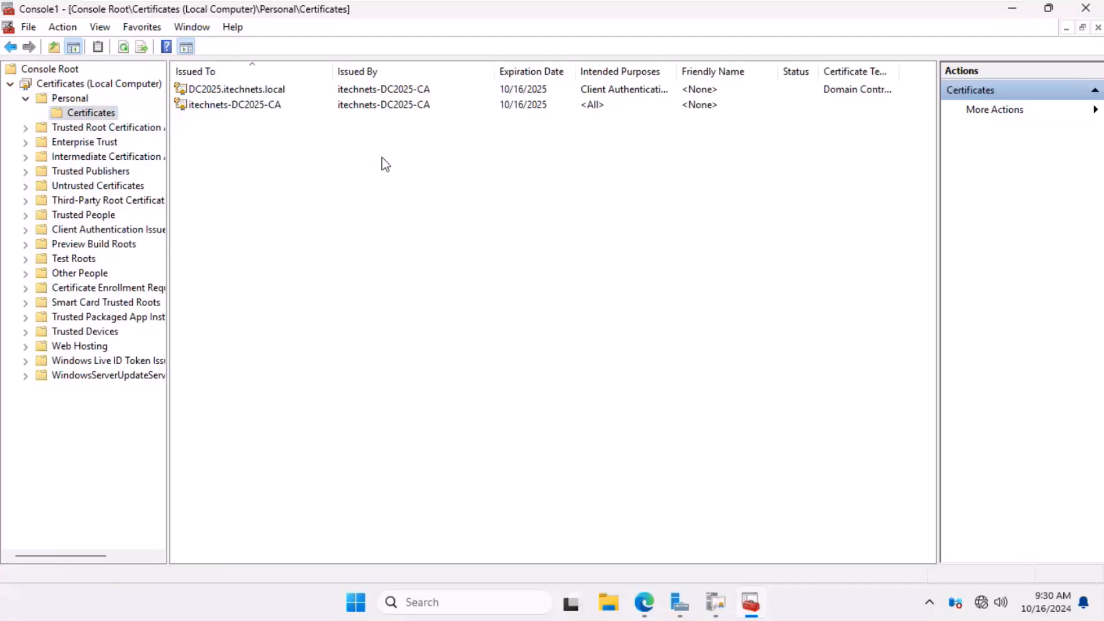
pyautogui.click(706, 459)
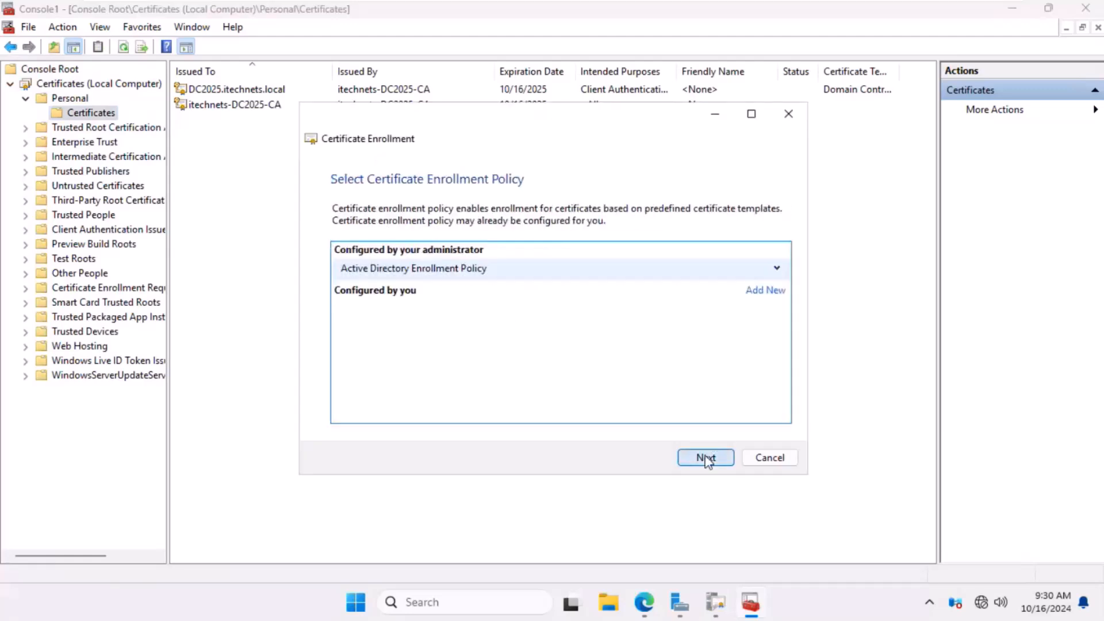
pyautogui.click(706, 458)
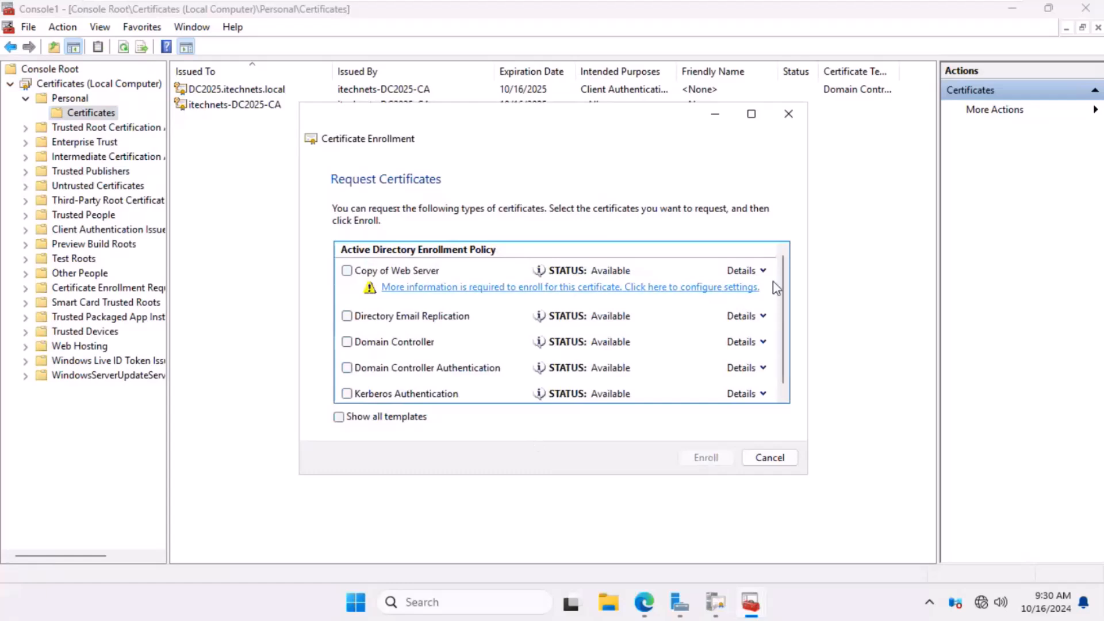
pyautogui.click(347, 271)
pyautogui.click(653, 290)
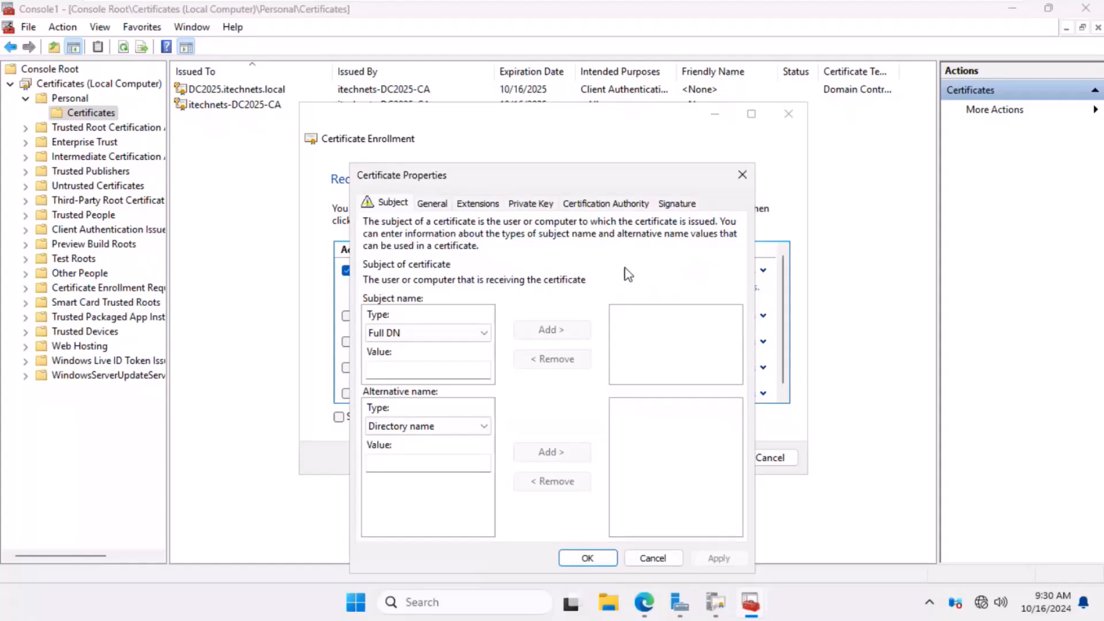
pyautogui.click(483, 333)
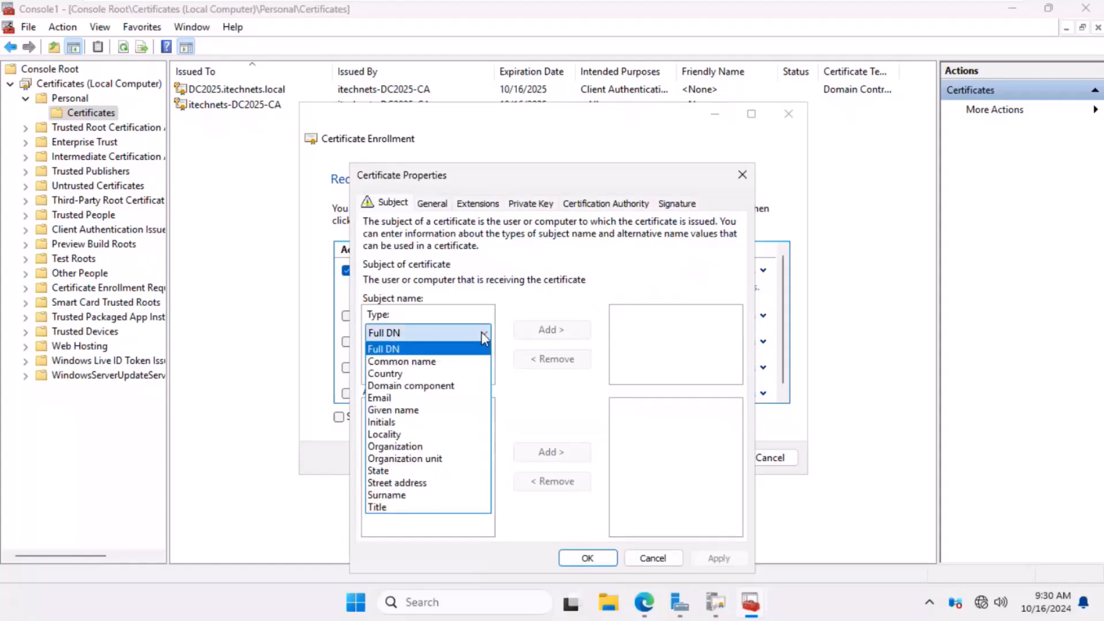
pyautogui.click(432, 367)
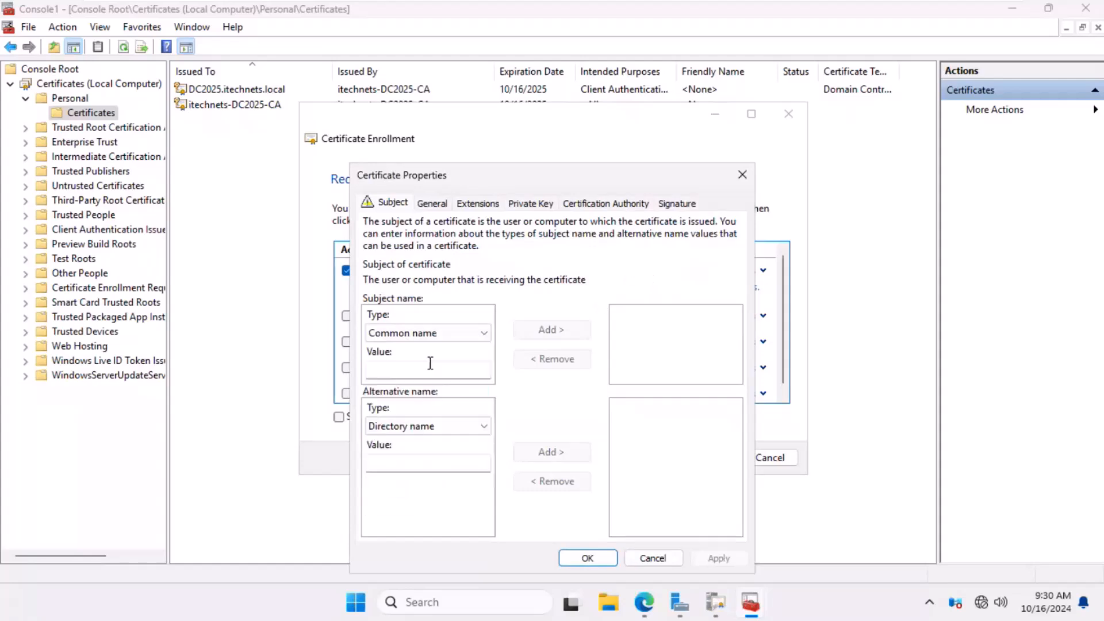
pyautogui.click(406, 367)
pyautogui.write('www.')
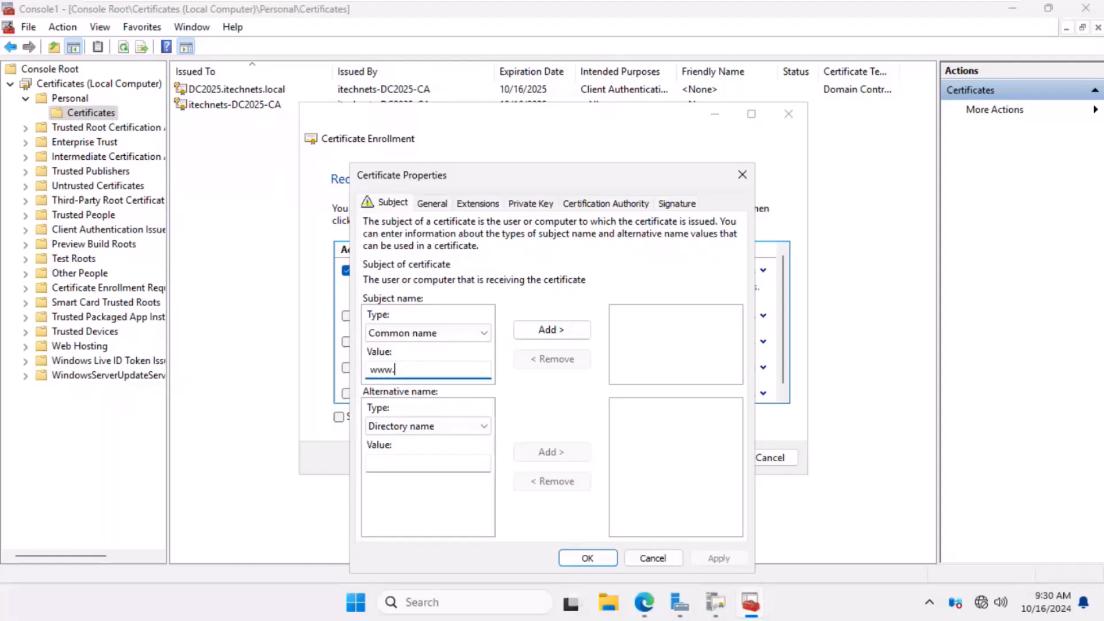
pyautogui.write('itechnets.lolcal')
pyautogui.press('BackSpace')
pyautogui.press('BackSpace')
pyautogui.press('BackSpace')
pyautogui.press('BackSpace')
pyautogui.write('cal')
pyautogui.click(550, 331)
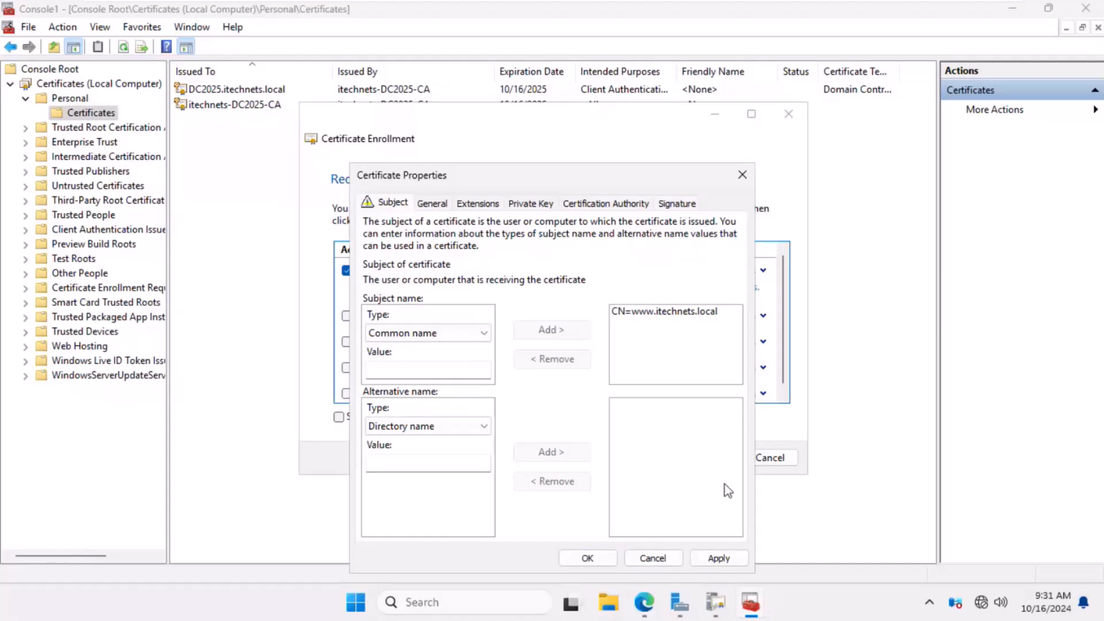
pyautogui.click(611, 559)
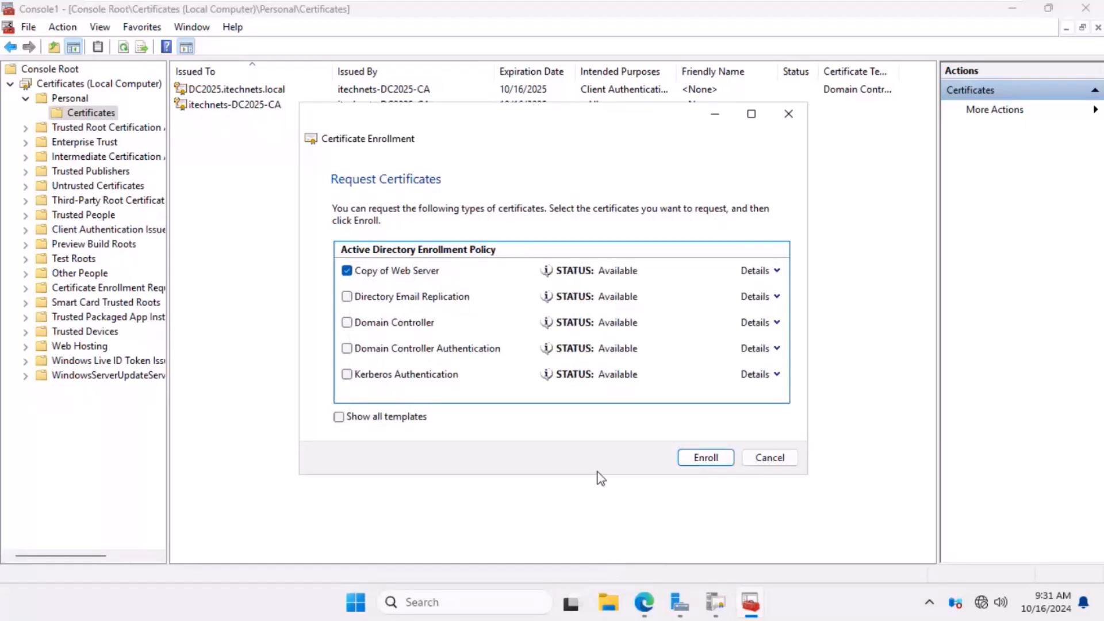
pyautogui.click(717, 458)
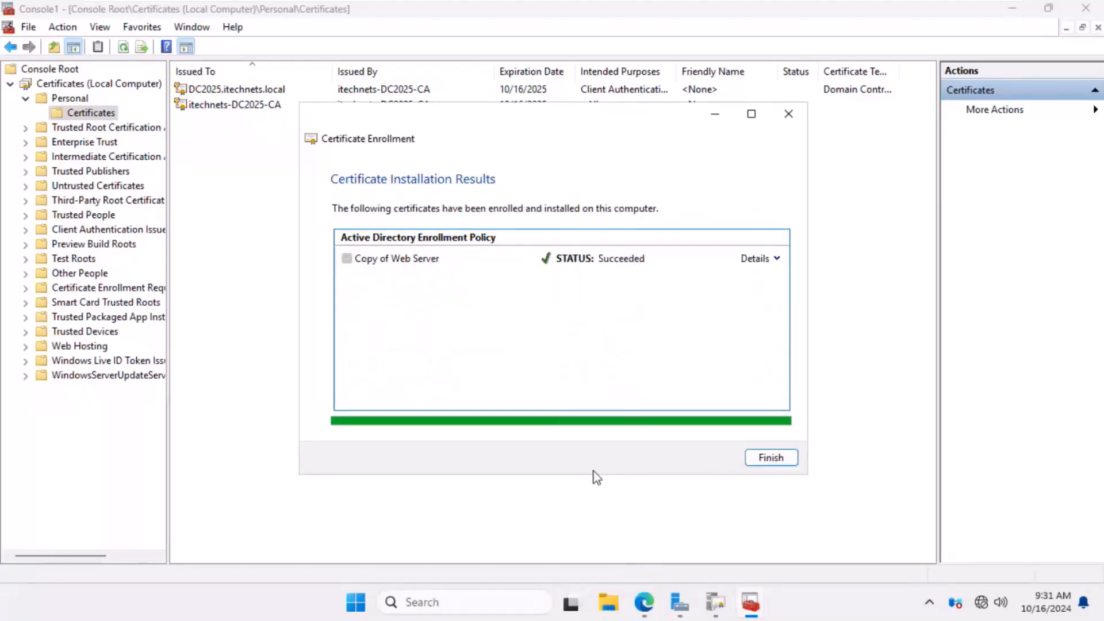
pyautogui.press('Return')
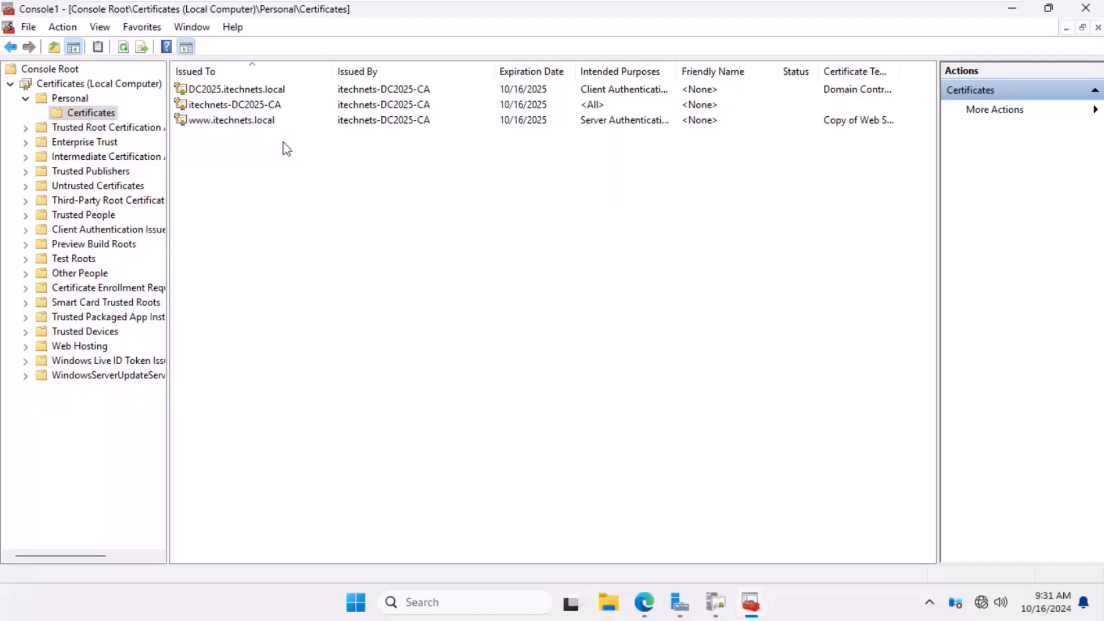
pyautogui.click(276, 121)
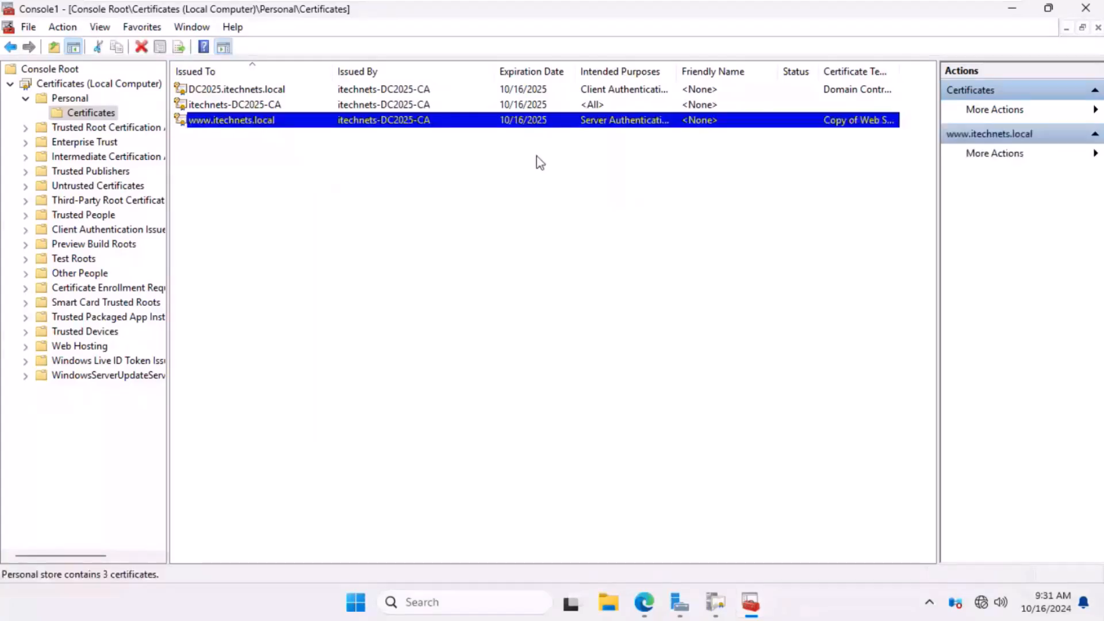
# - Switch to Server Manager, launch Internet Information Services (IIS) Manager, and maximize its window
pyautogui.click(679, 604)
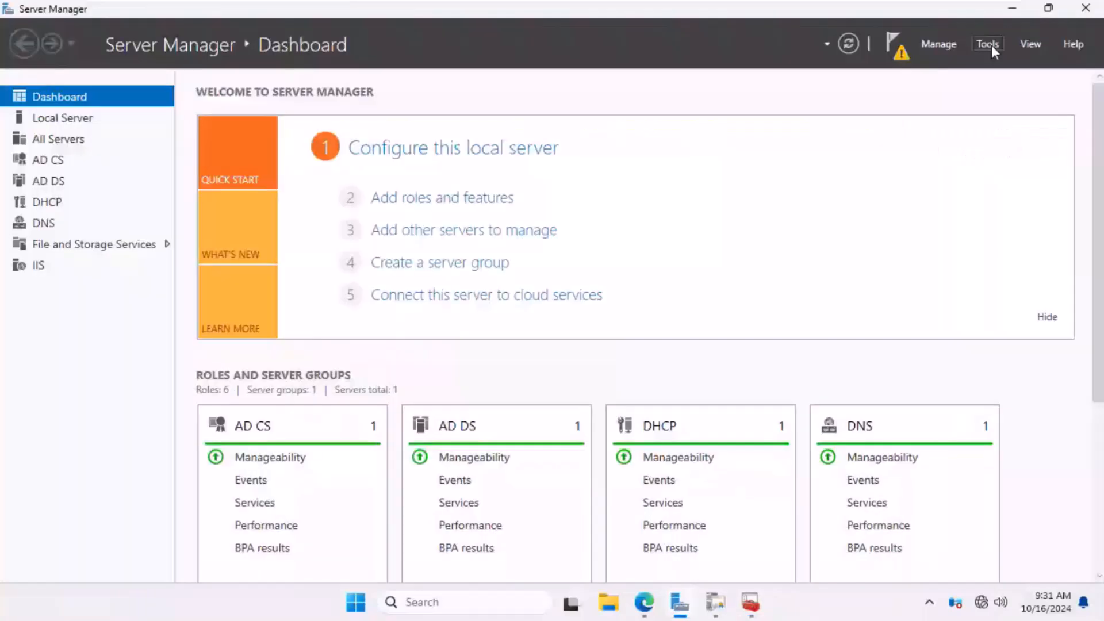
pyautogui.click(988, 44)
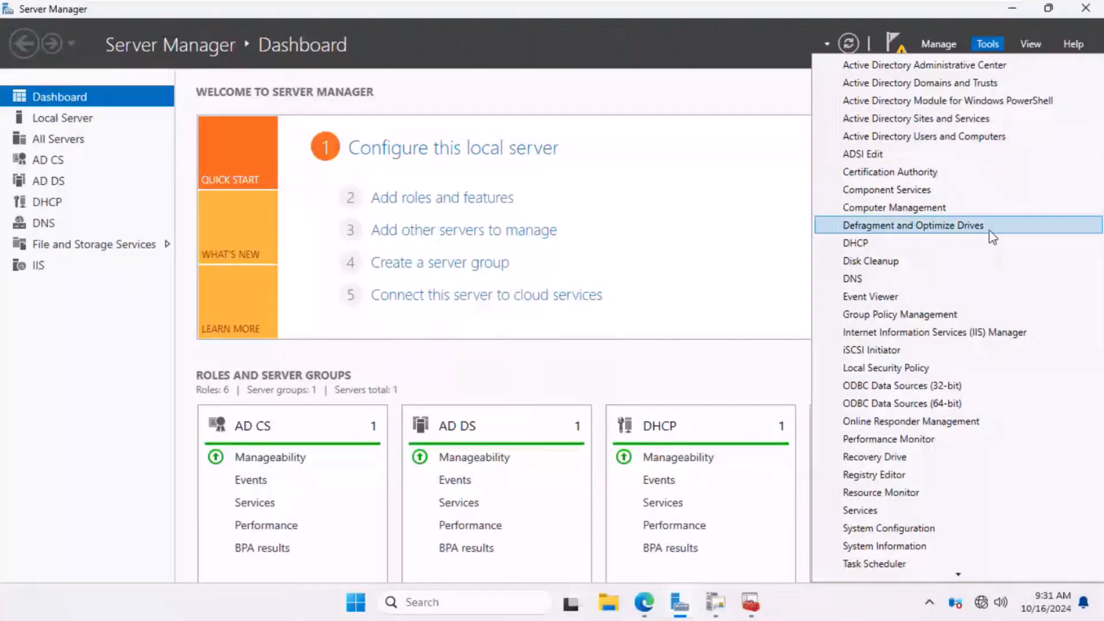
pyautogui.click(985, 333)
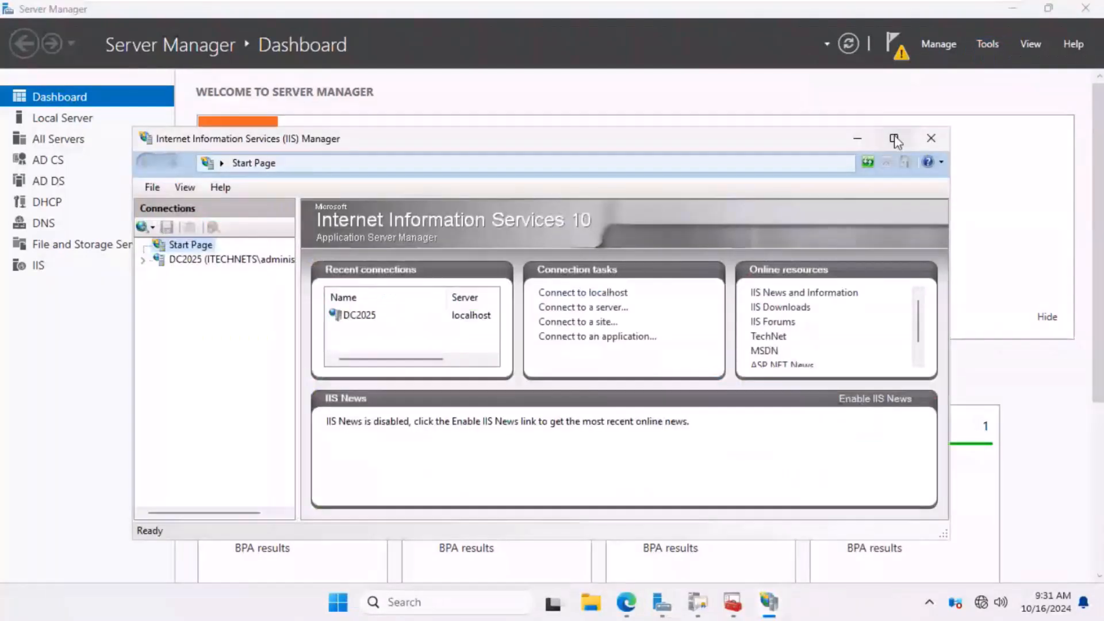
pyautogui.click(895, 140)
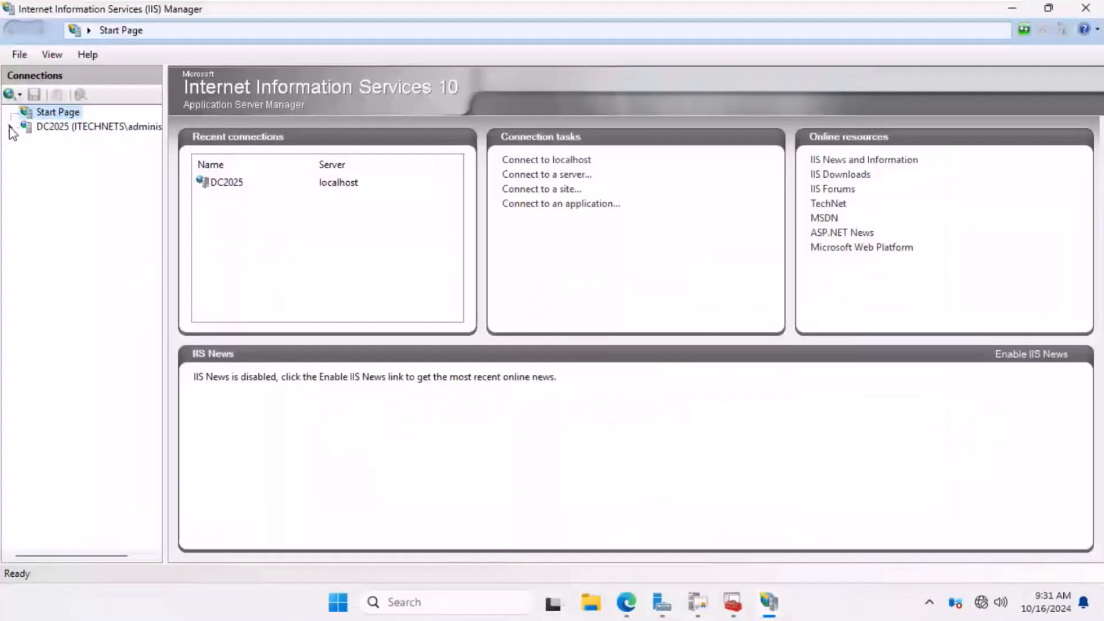
# - Expand the DC2025 server and its Sites, and open the https binding of Default Web Site for editing
pyautogui.click(9, 127)
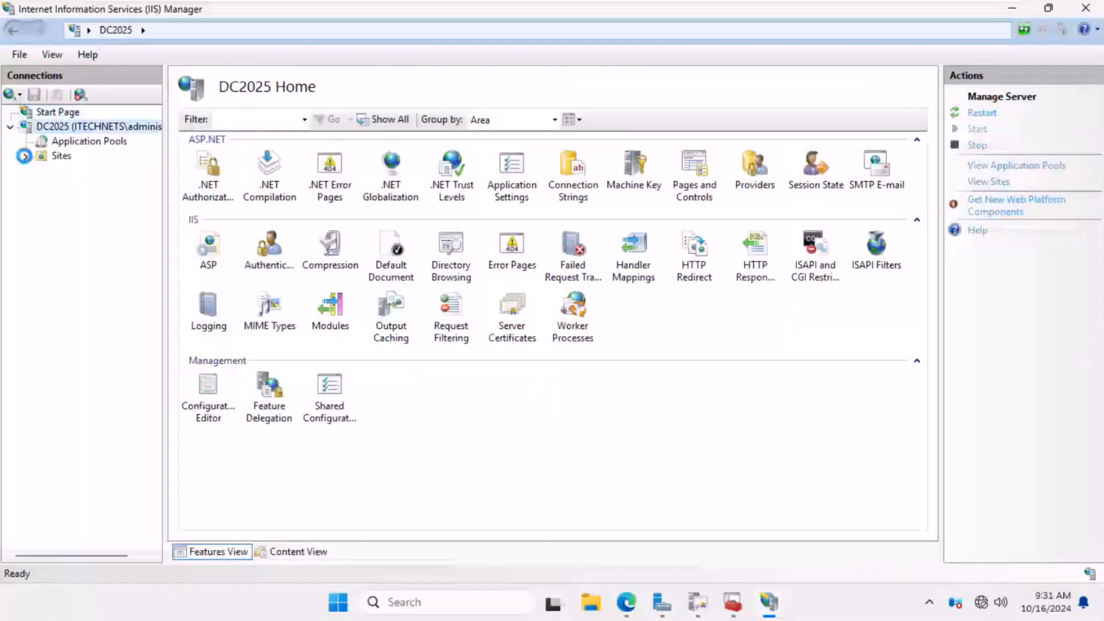
pyautogui.click(41, 171)
pyautogui.rightClick(88, 171)
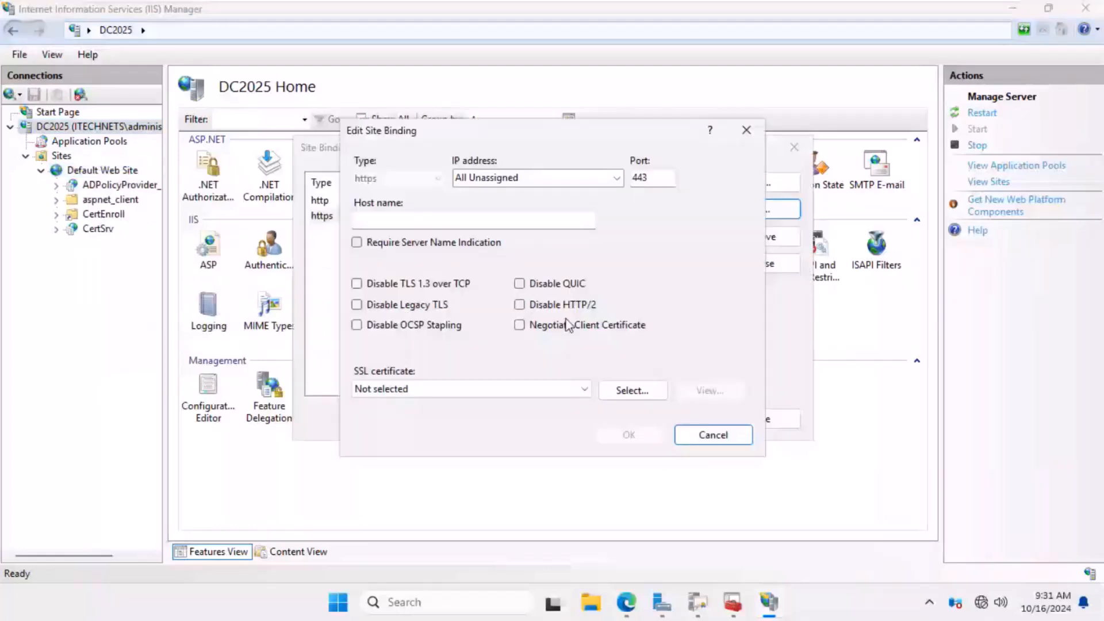
pyautogui.click(617, 178)
pyautogui.click(619, 184)
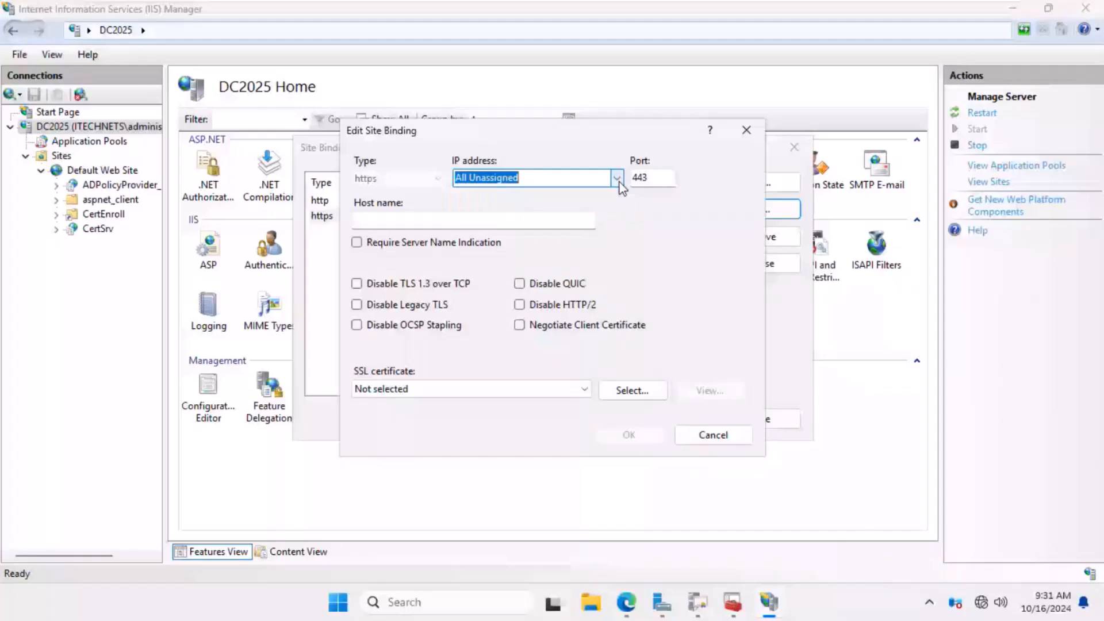
pyautogui.click(713, 435)
pyautogui.click(783, 182)
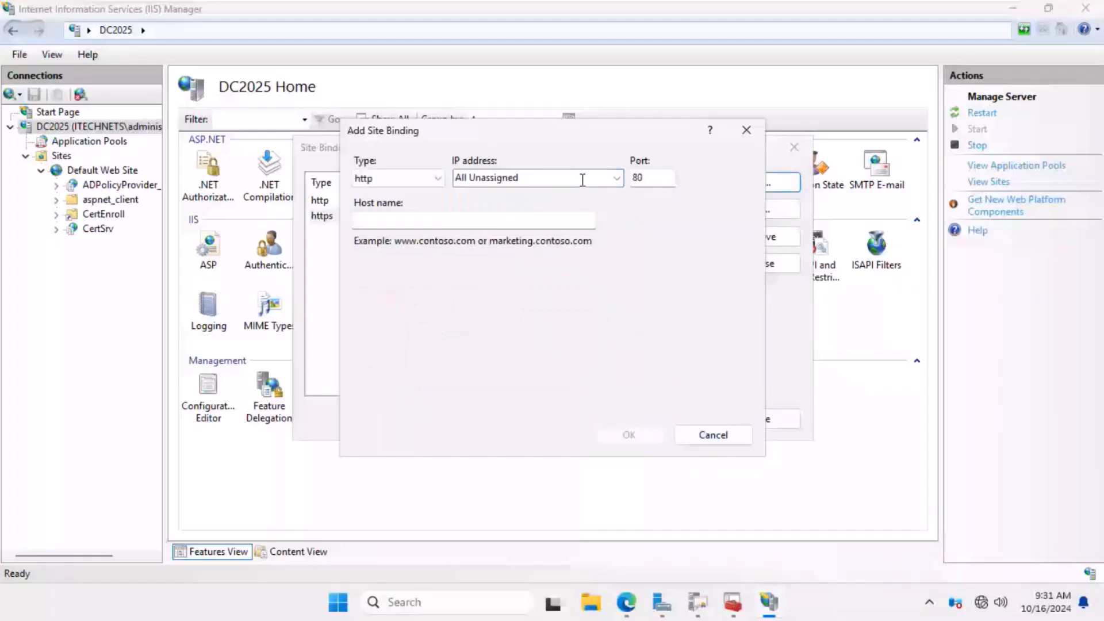
pyautogui.click(582, 179)
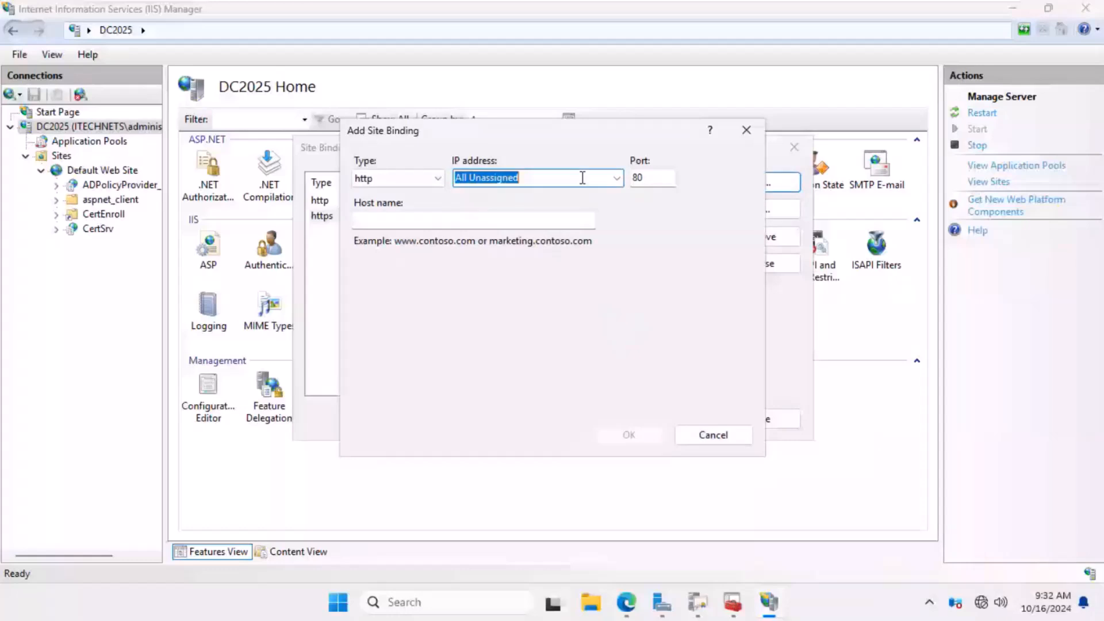
pyautogui.click(617, 178)
pyautogui.click(553, 206)
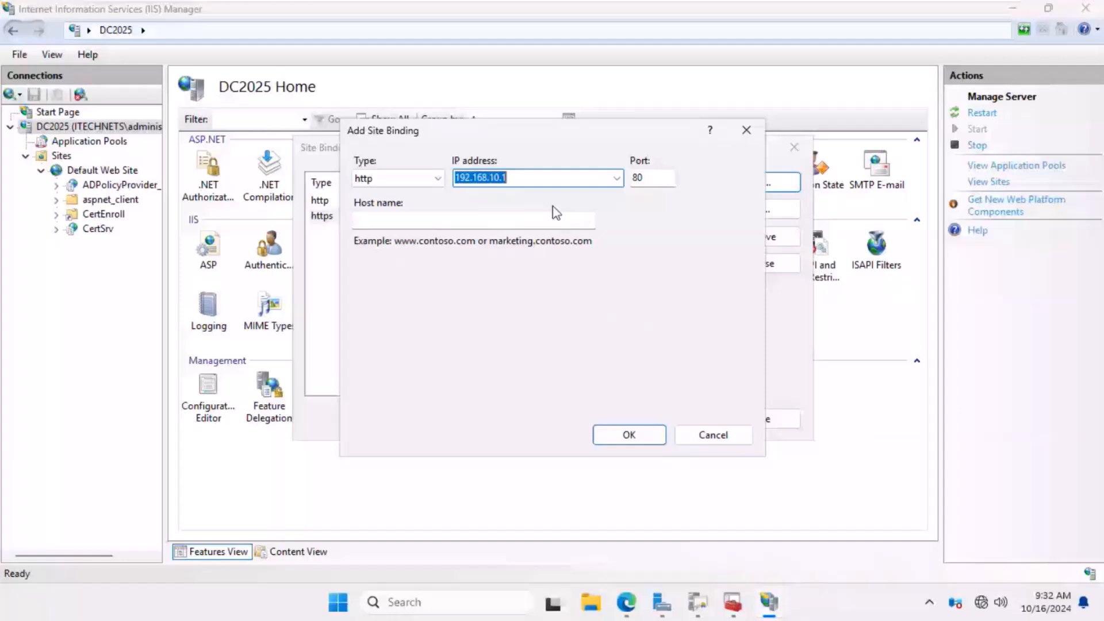
pyautogui.click(721, 438)
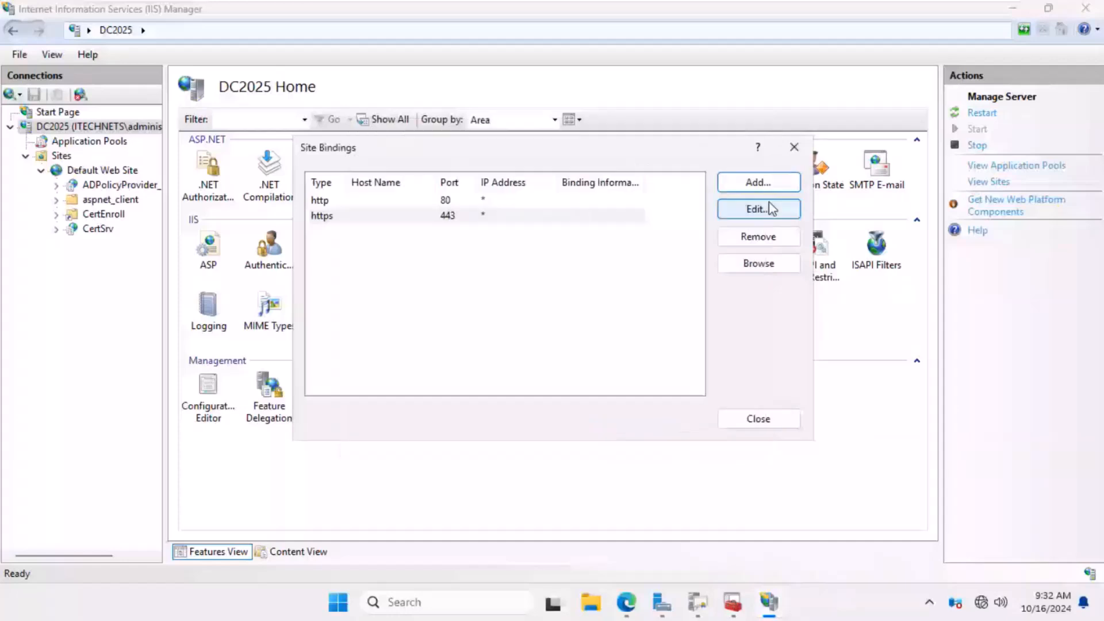
pyautogui.click(759, 208)
pyautogui.click(616, 178)
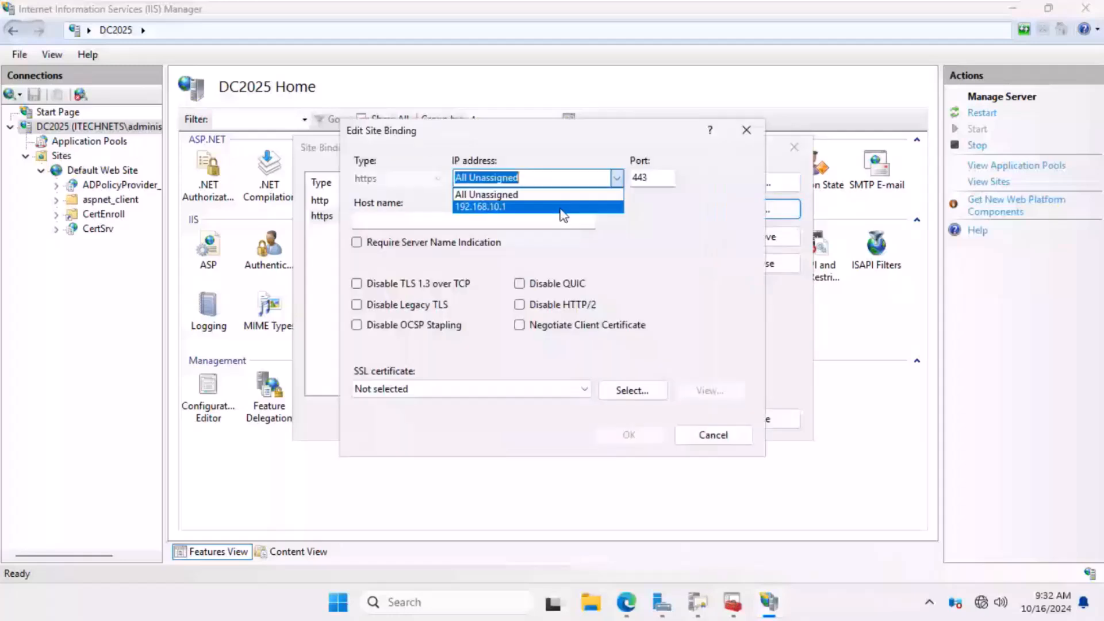
pyautogui.click(563, 208)
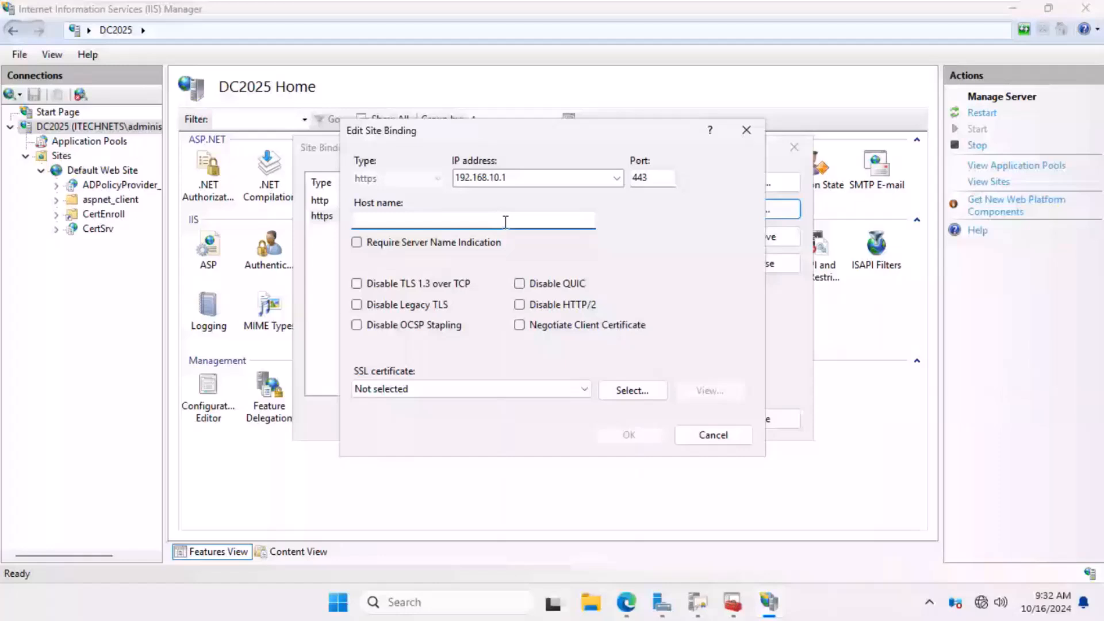
pyautogui.click(500, 389)
pyautogui.click(500, 422)
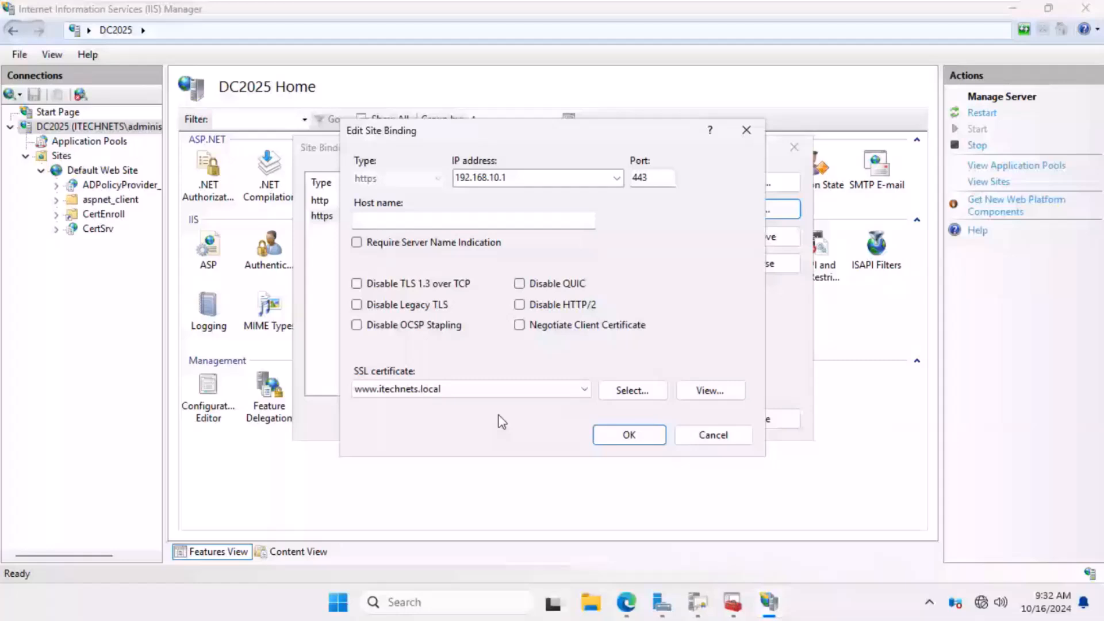
pyautogui.click(598, 439)
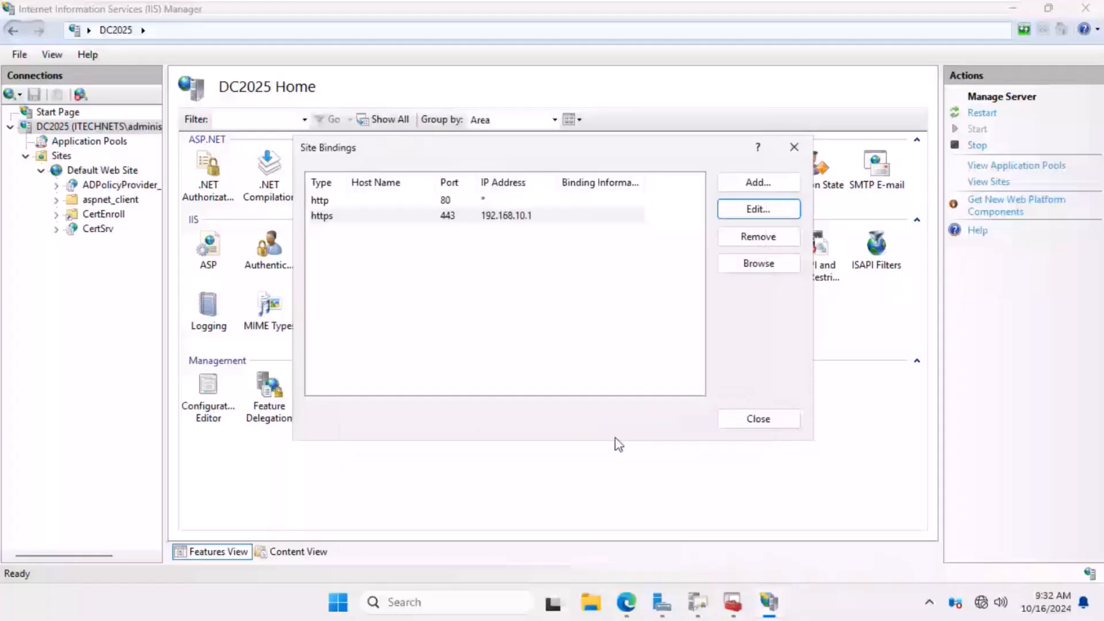
pyautogui.press('Escape')
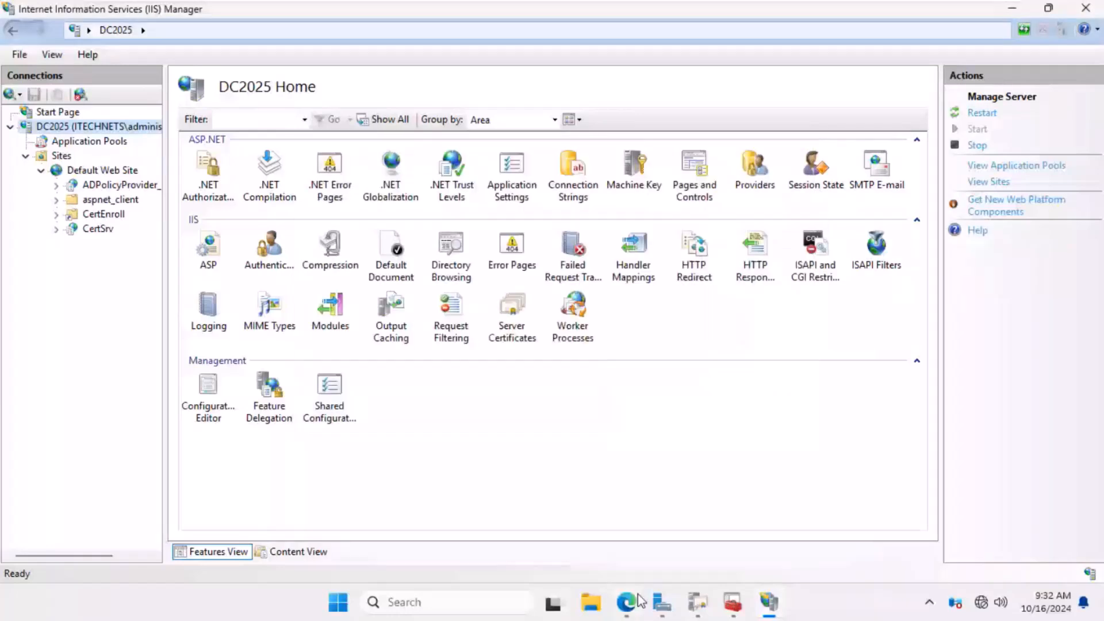
pyautogui.click(635, 599)
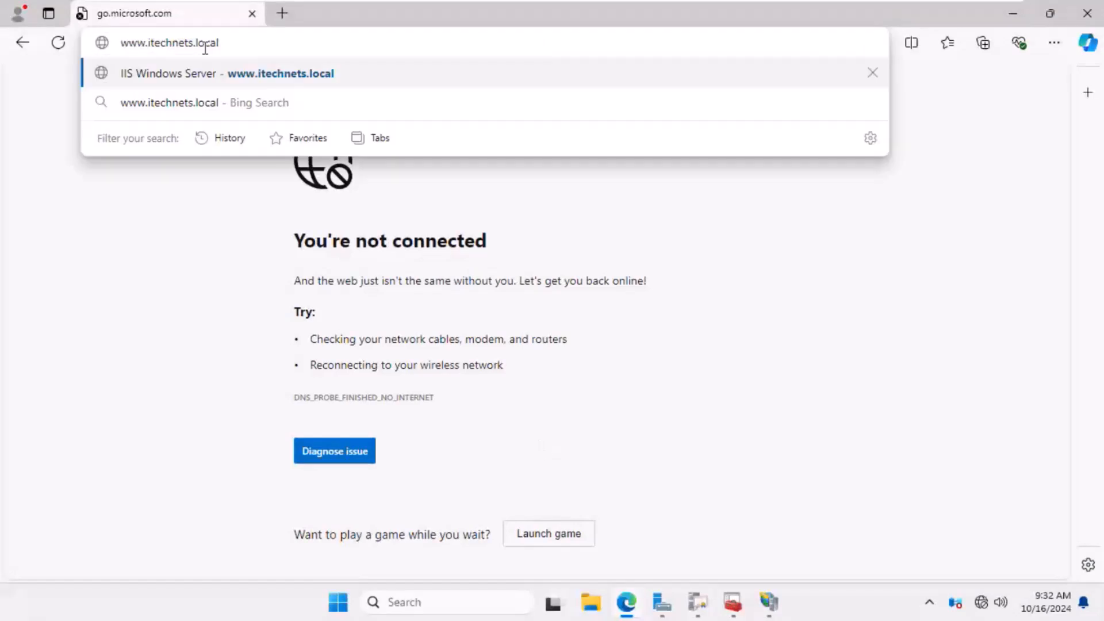
pyautogui.press('Return')
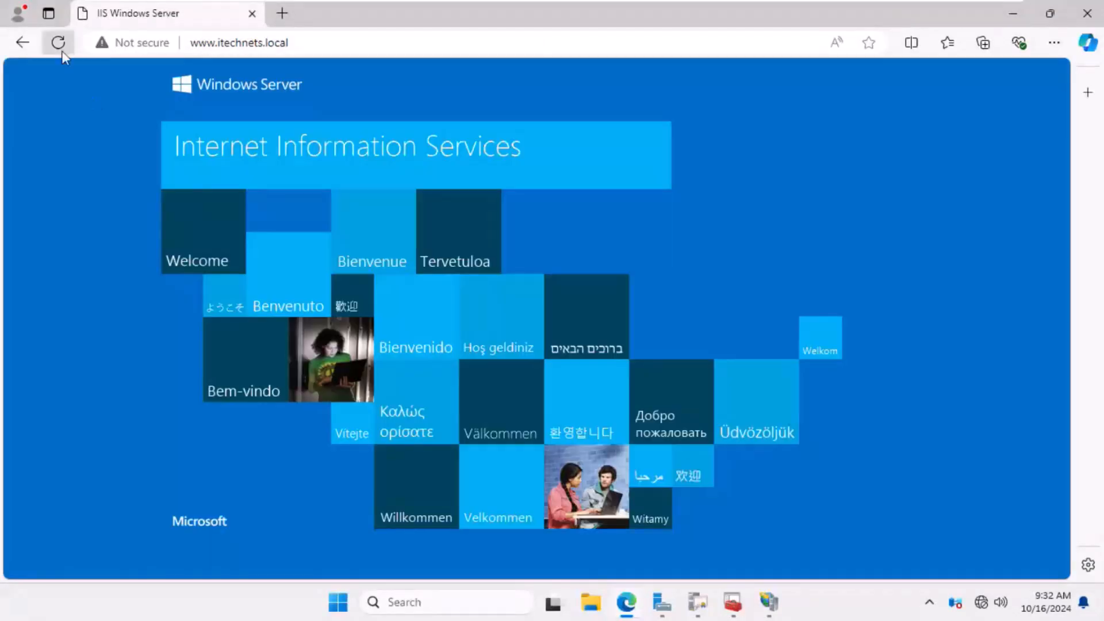
pyautogui.click(1087, 14)
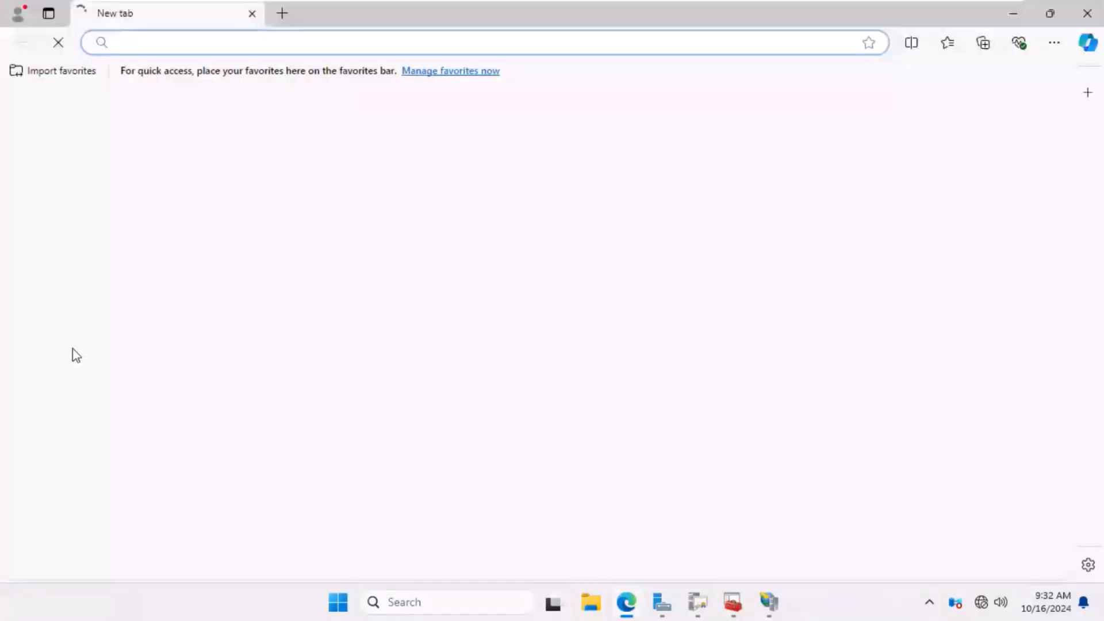
pyautogui.write('www.i')
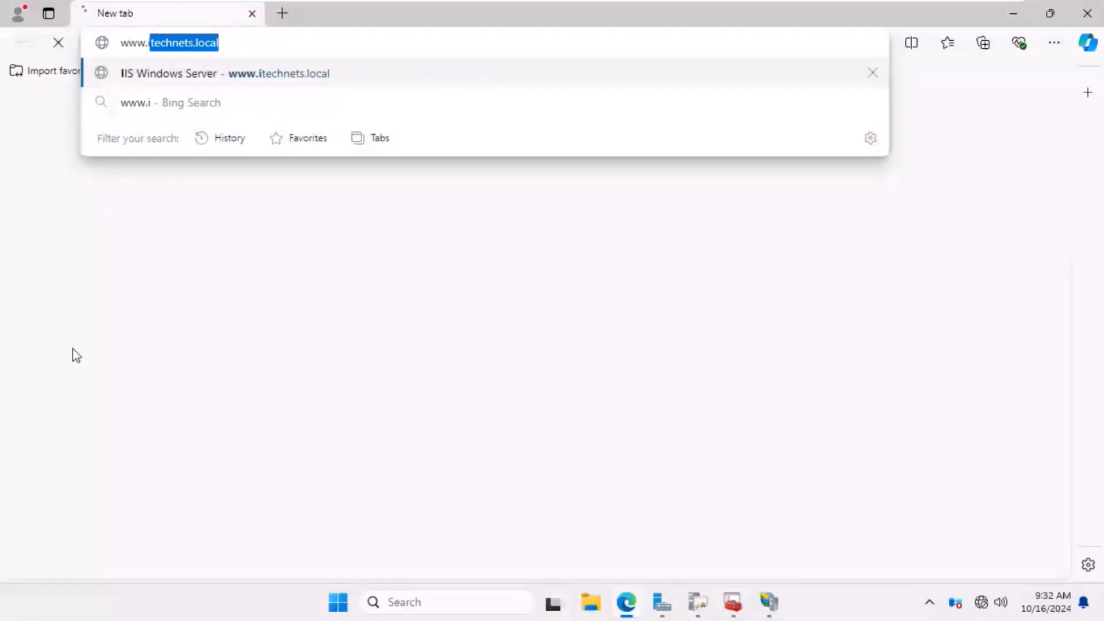
pyautogui.write('techne')
pyautogui.press('BackSpace')
pyautogui.press('BackSpace')
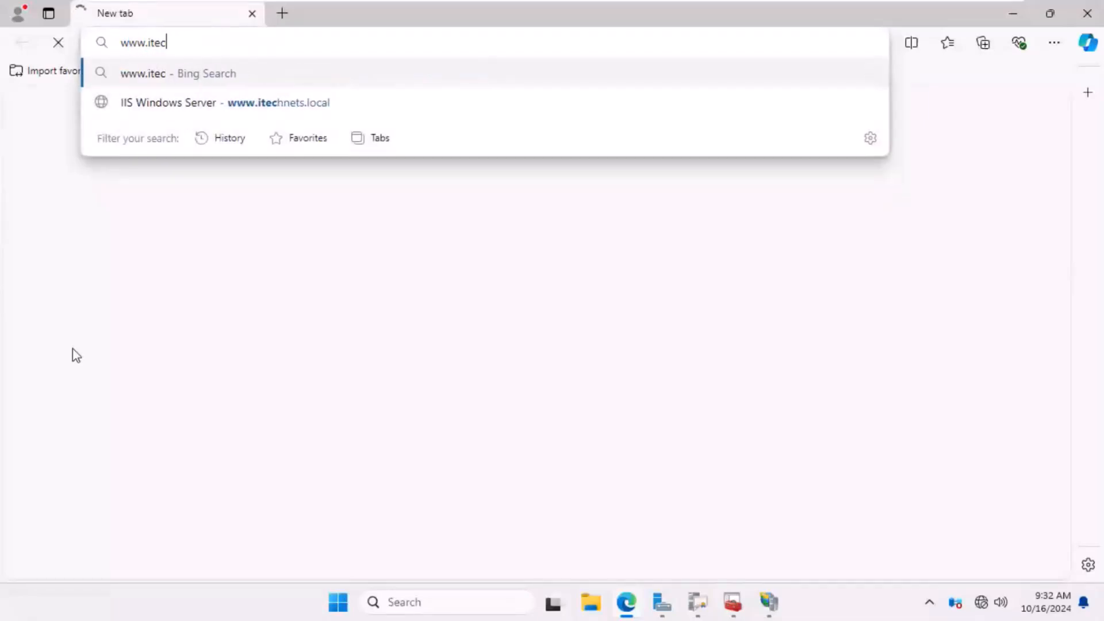
pyautogui.write('hnets.')
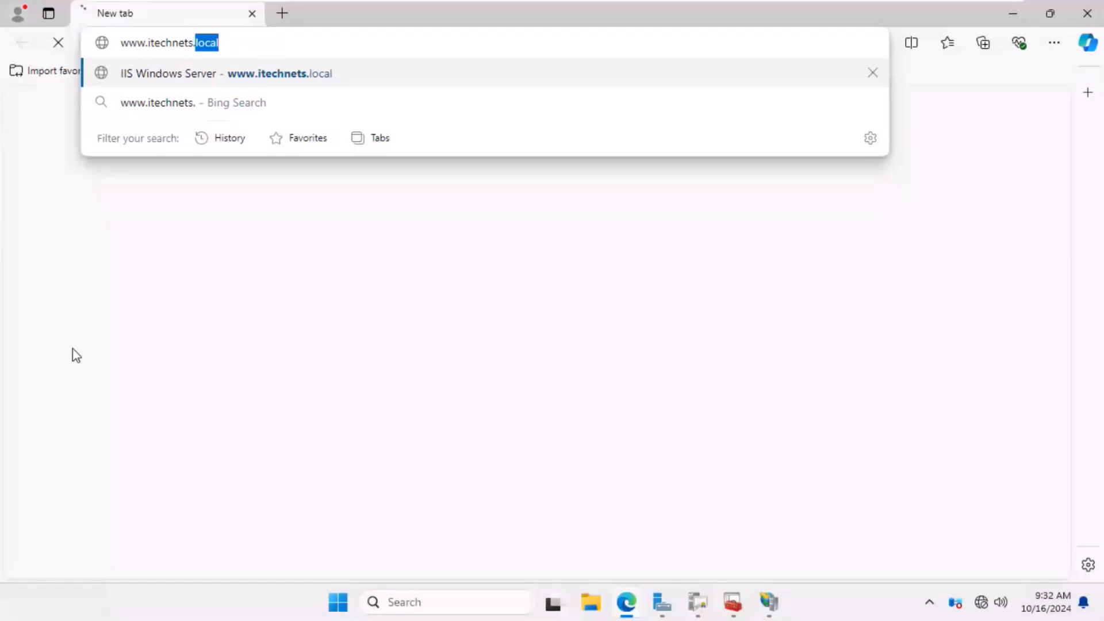
pyautogui.write('local')
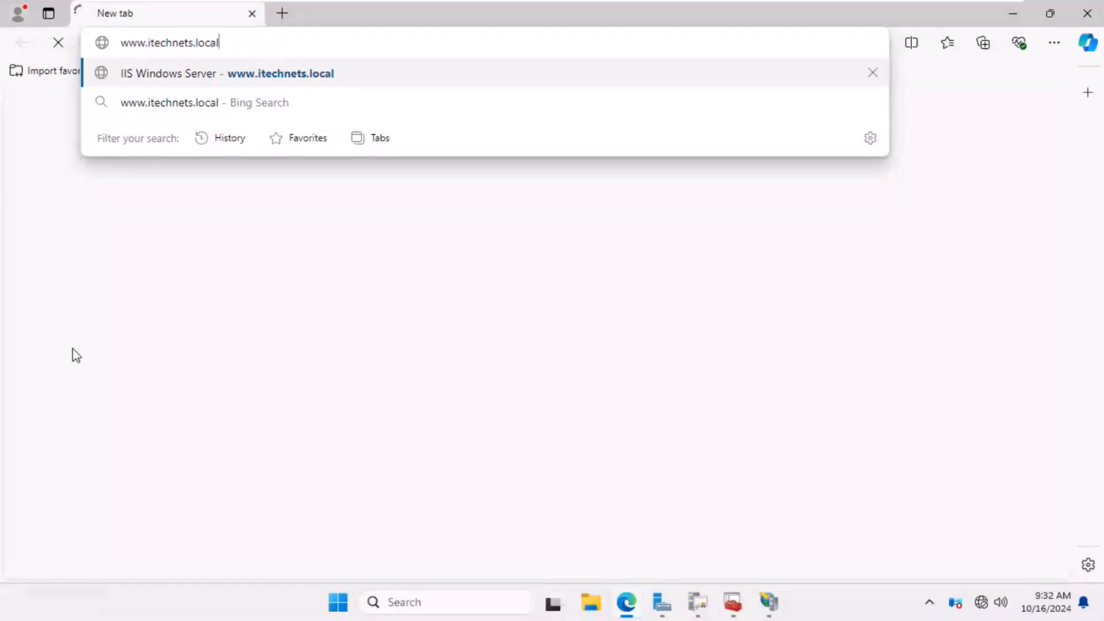
pyautogui.press('Return')
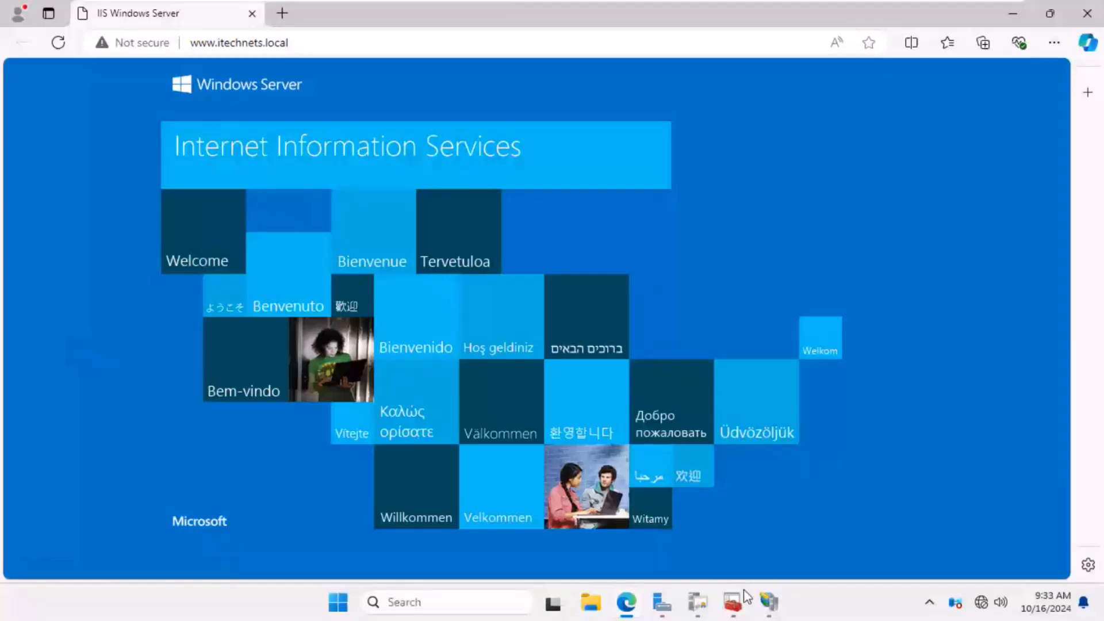
# - Switch to IIS Manager and stop and start the DC2025 web server
pyautogui.click(770, 603)
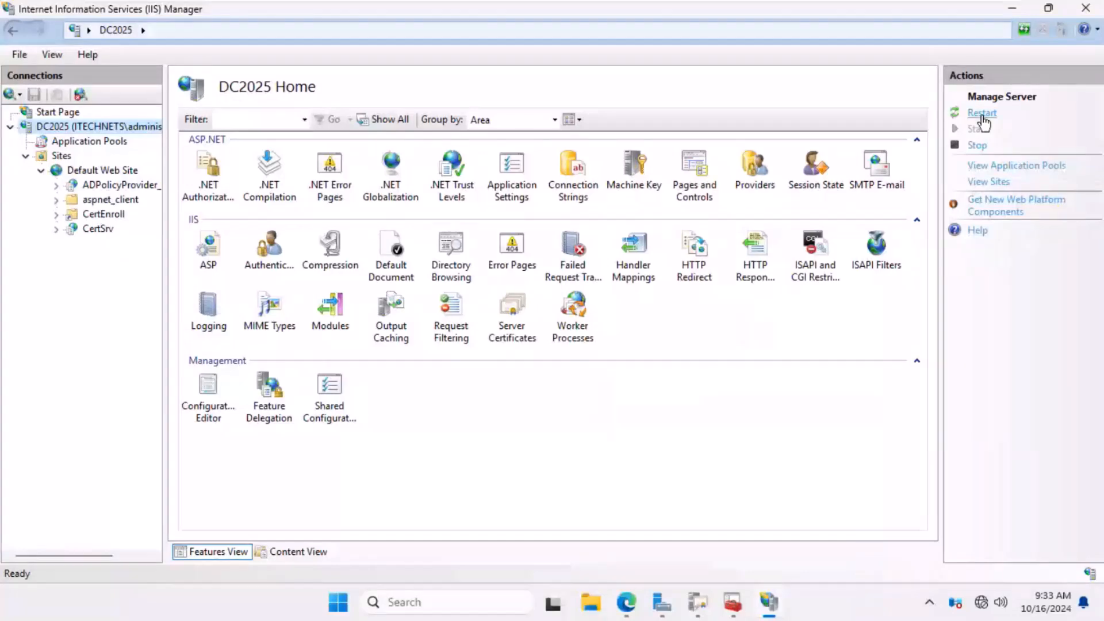
pyautogui.click(976, 145)
pyautogui.click(980, 130)
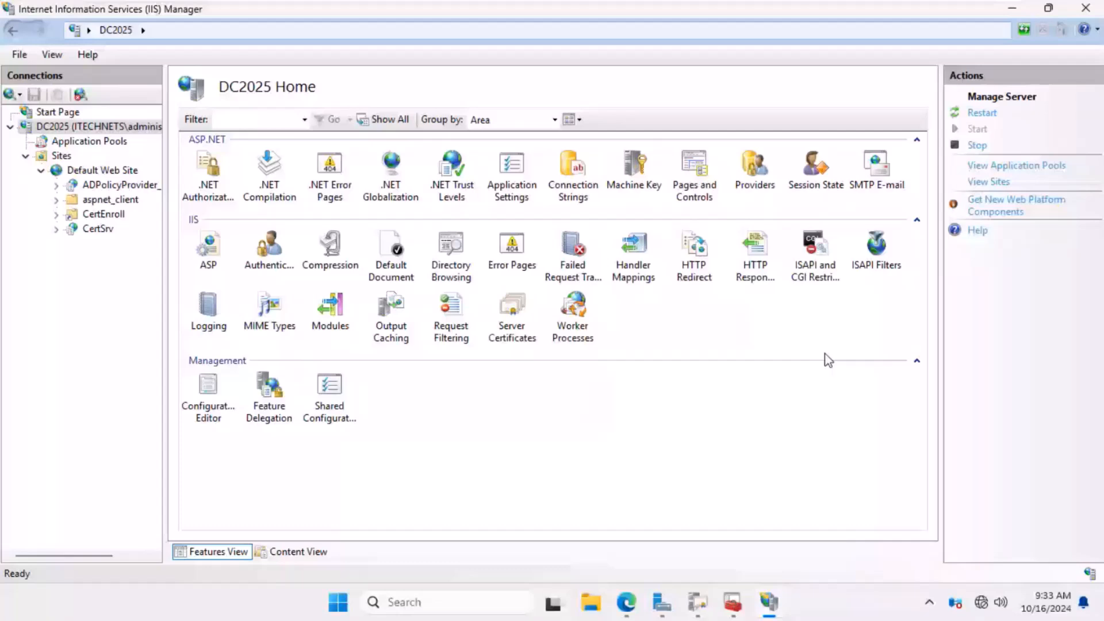
pyautogui.click(626, 602)
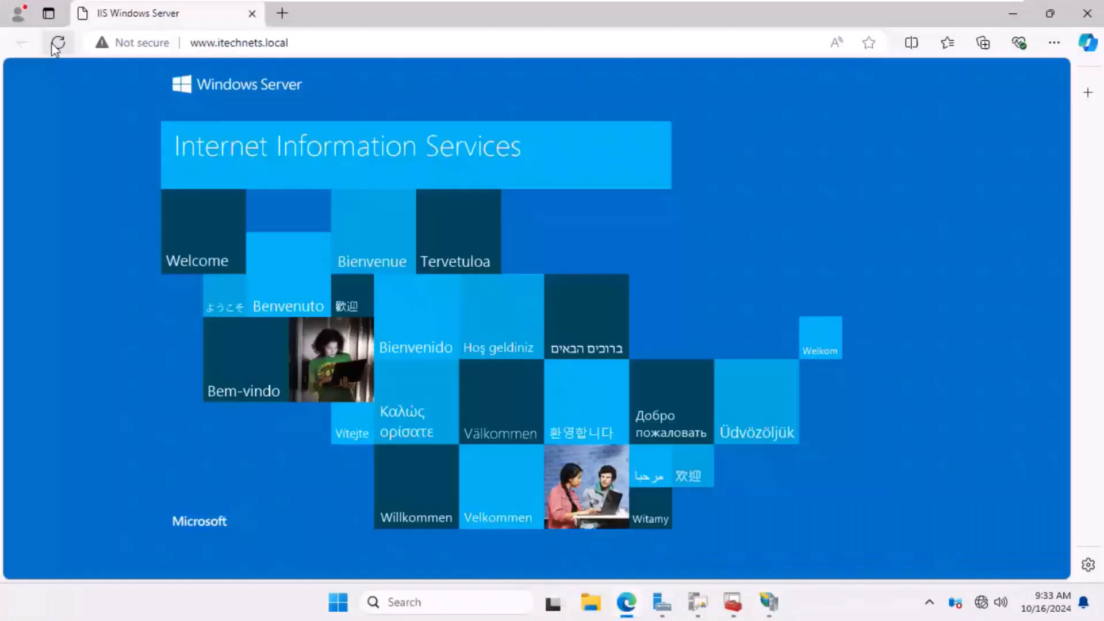
pyautogui.click(87, 46)
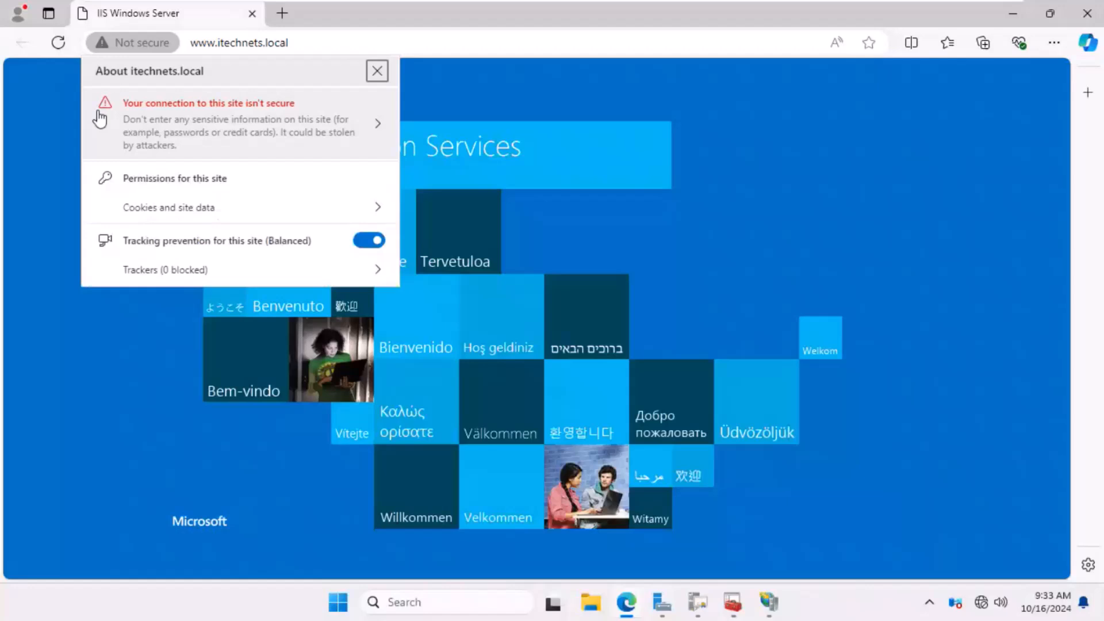
pyautogui.click(45, 144)
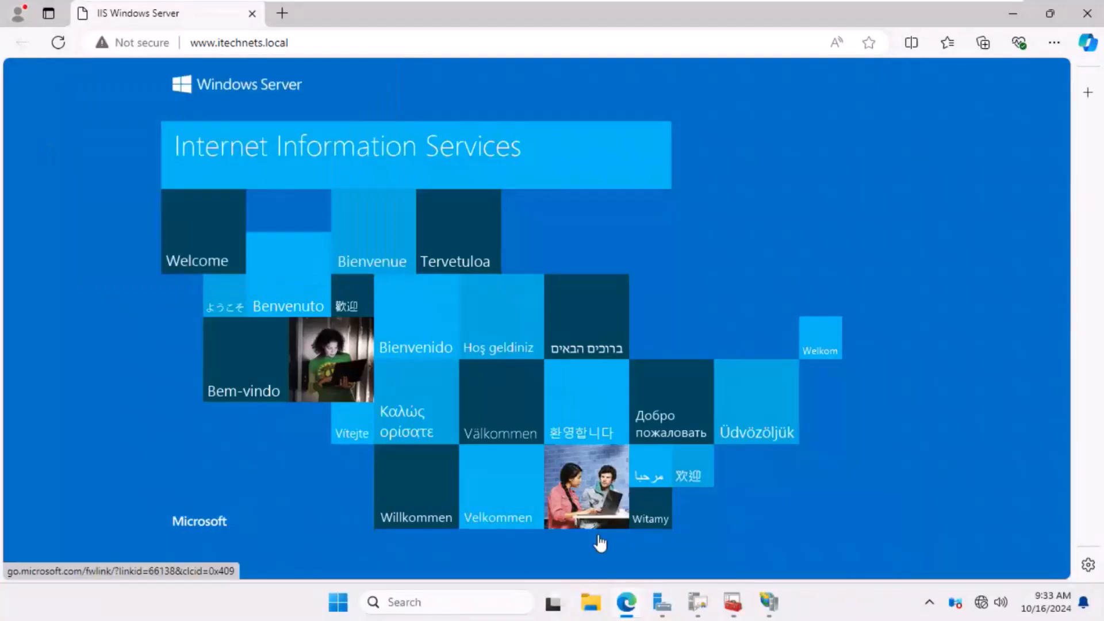
pyautogui.click(768, 603)
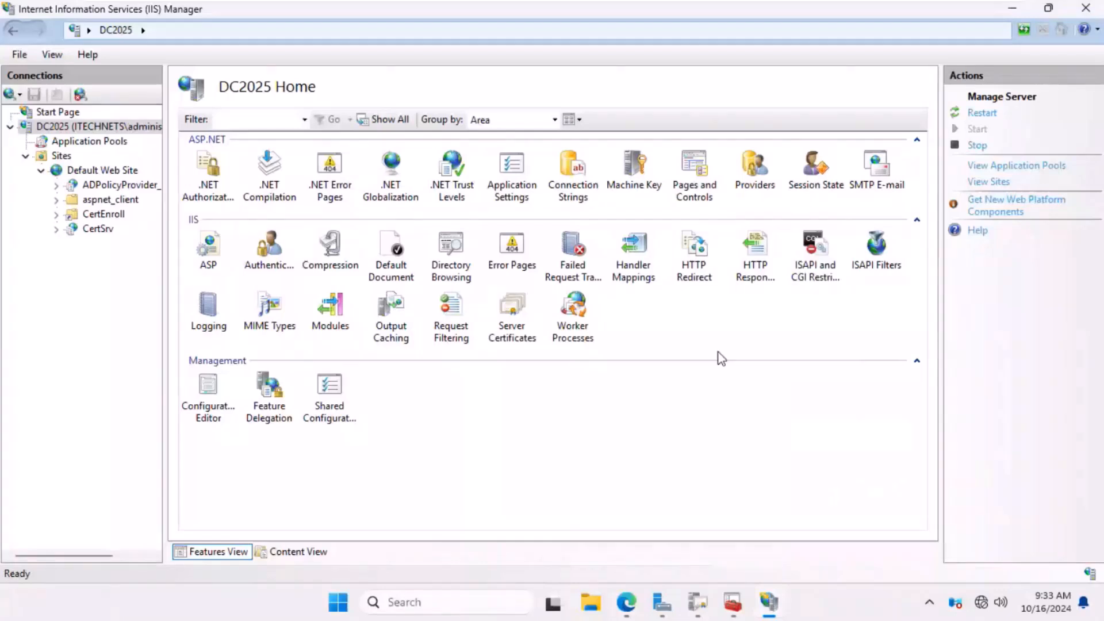
pyautogui.rightClick(87, 174)
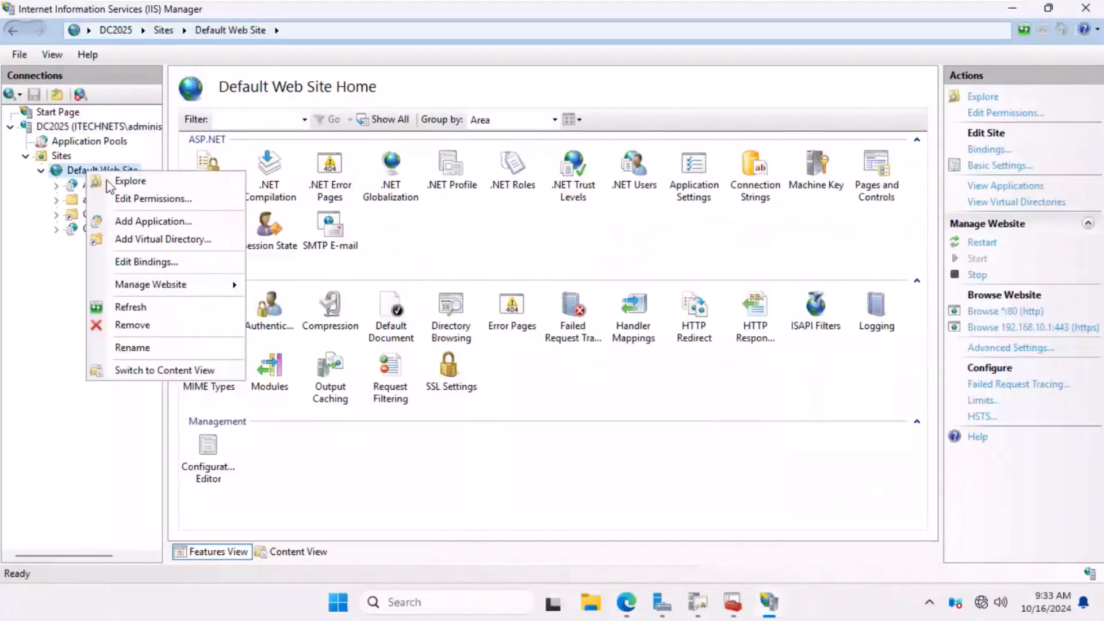
pyautogui.click(146, 261)
pyautogui.click(452, 217)
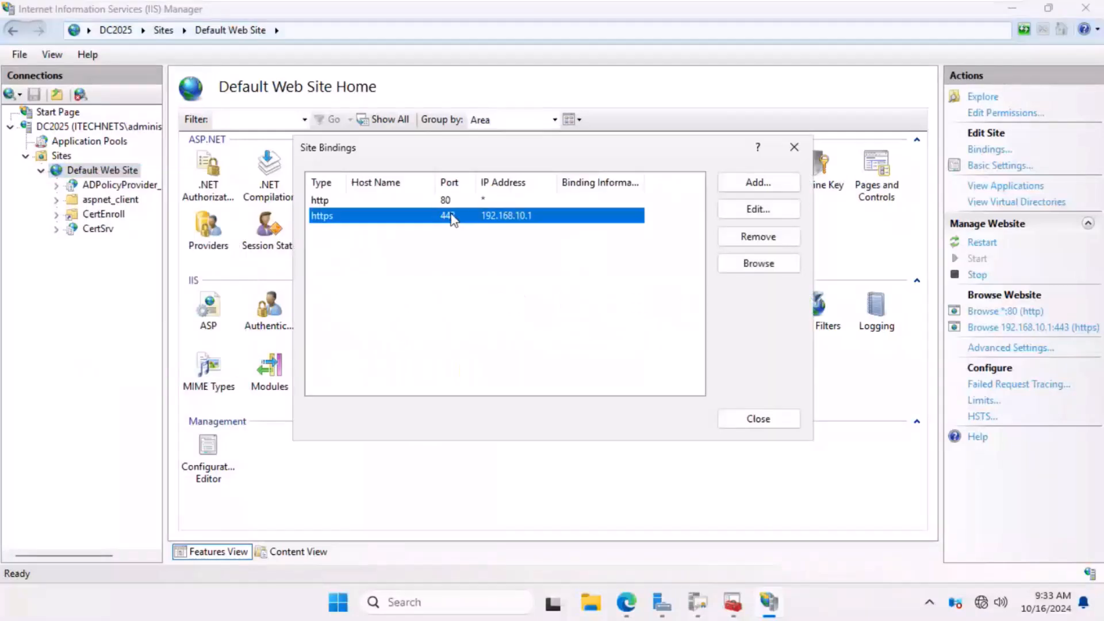
pyautogui.doubleClick(452, 217)
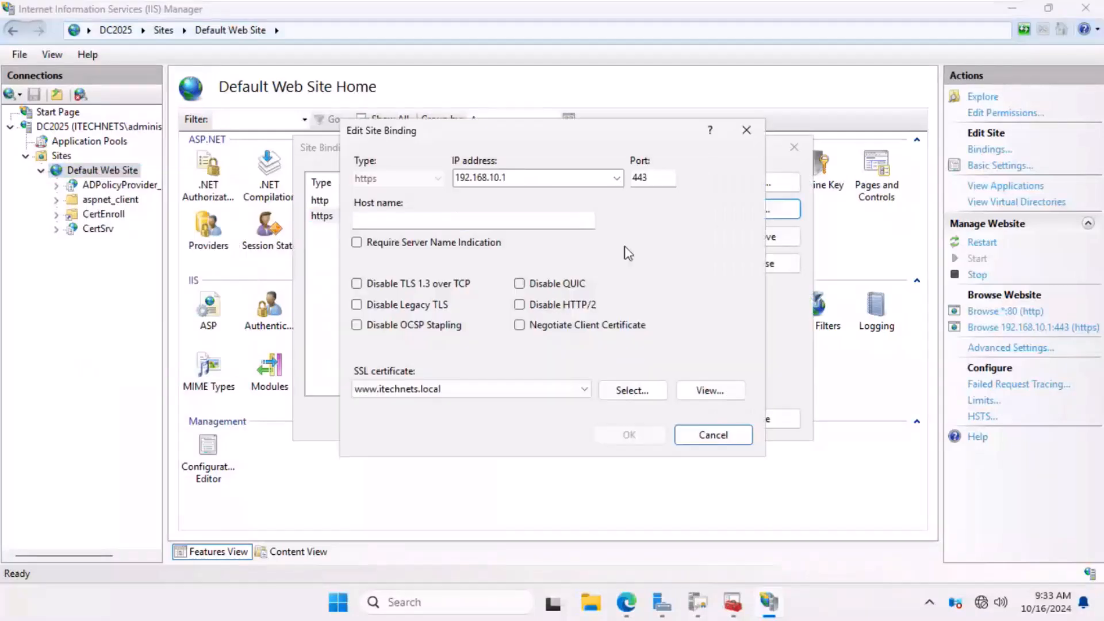
pyautogui.click(447, 220)
pyautogui.write('w')
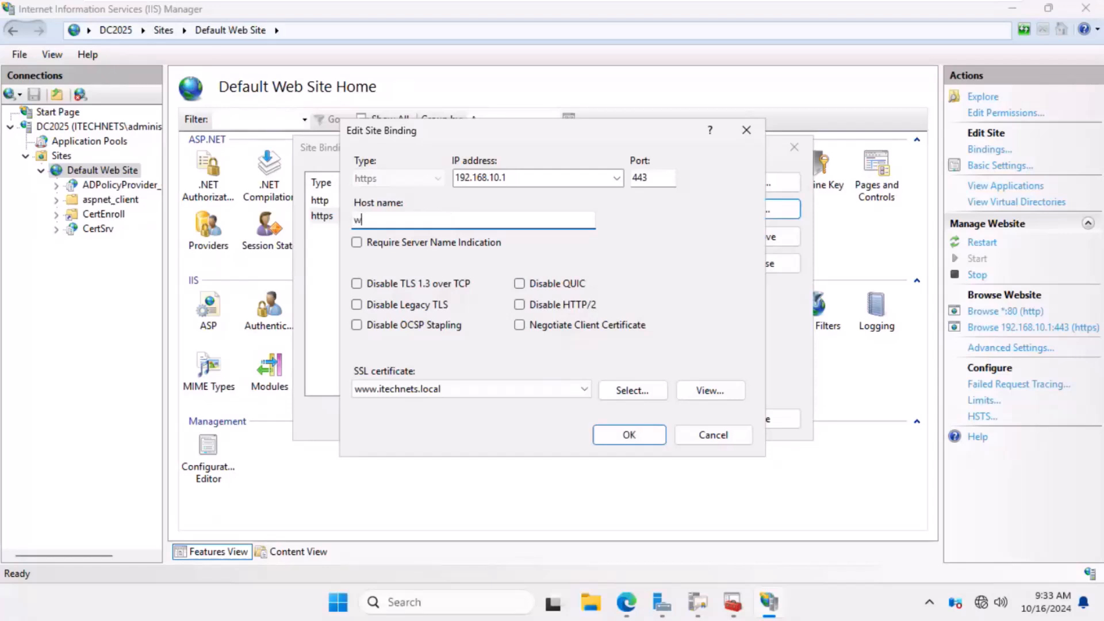
pyautogui.write('ww.itechnets.local')
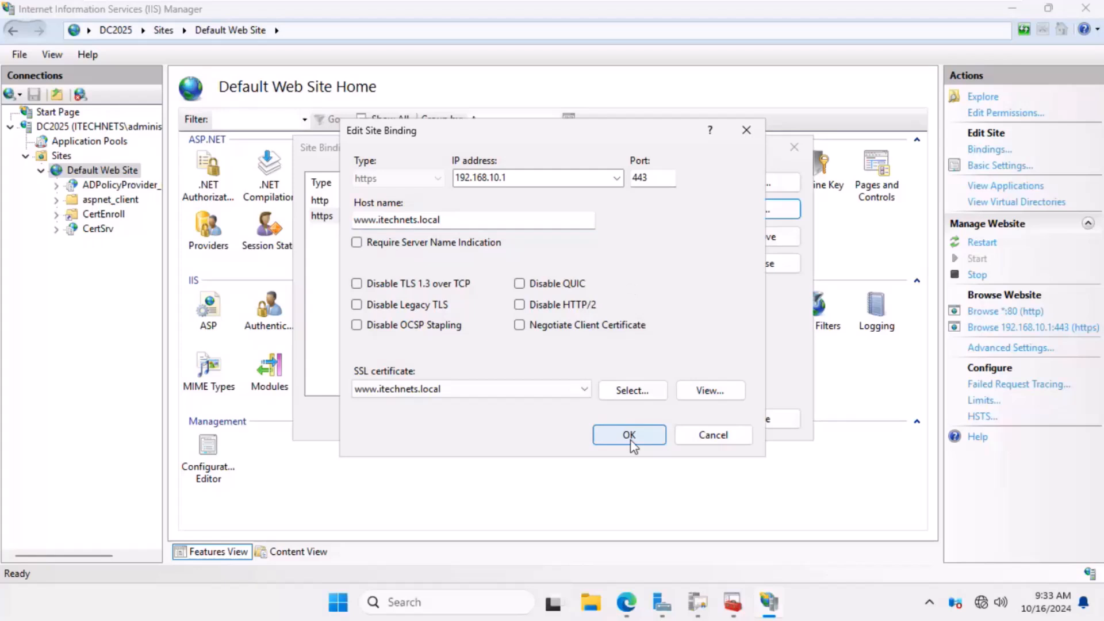
pyautogui.click(629, 435)
pyautogui.click(754, 422)
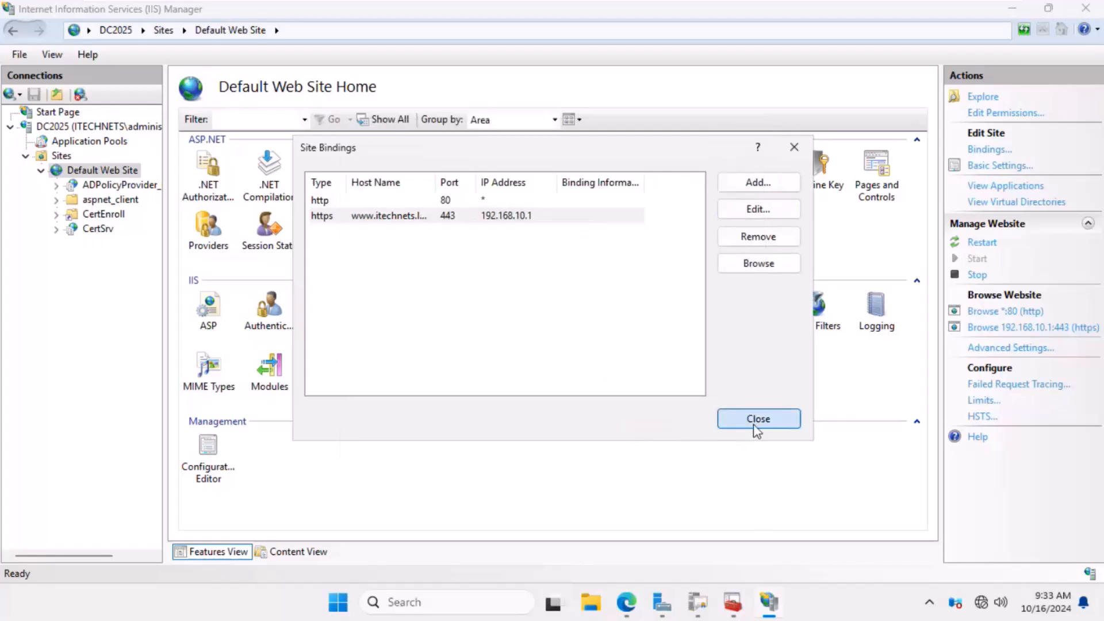
pyautogui.click(630, 603)
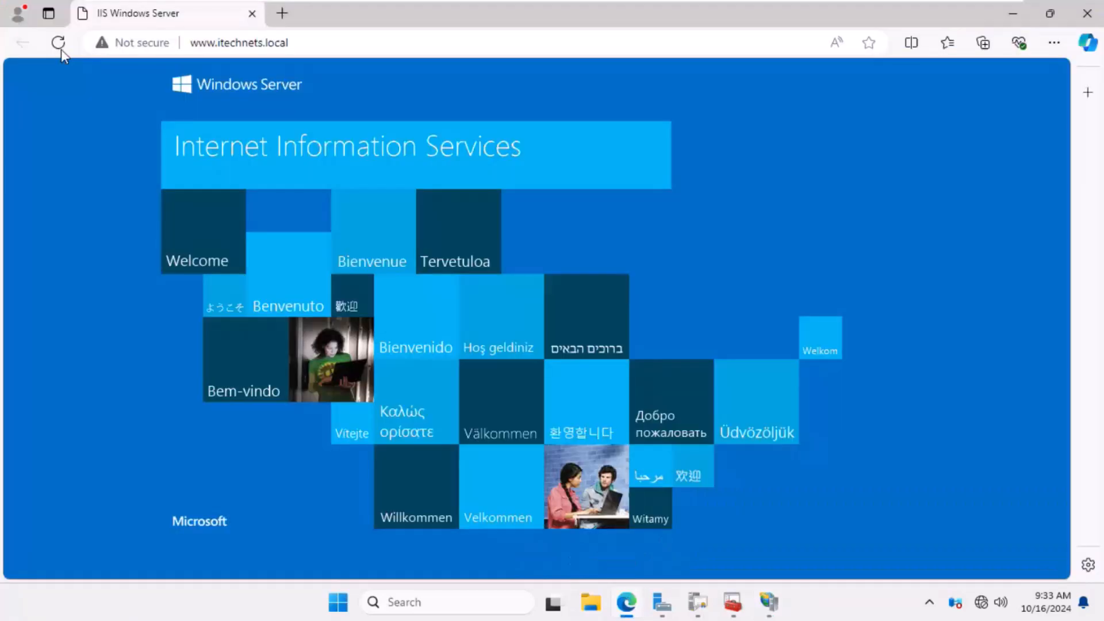
pyautogui.click(61, 49)
pyautogui.moveTo(771, 598)
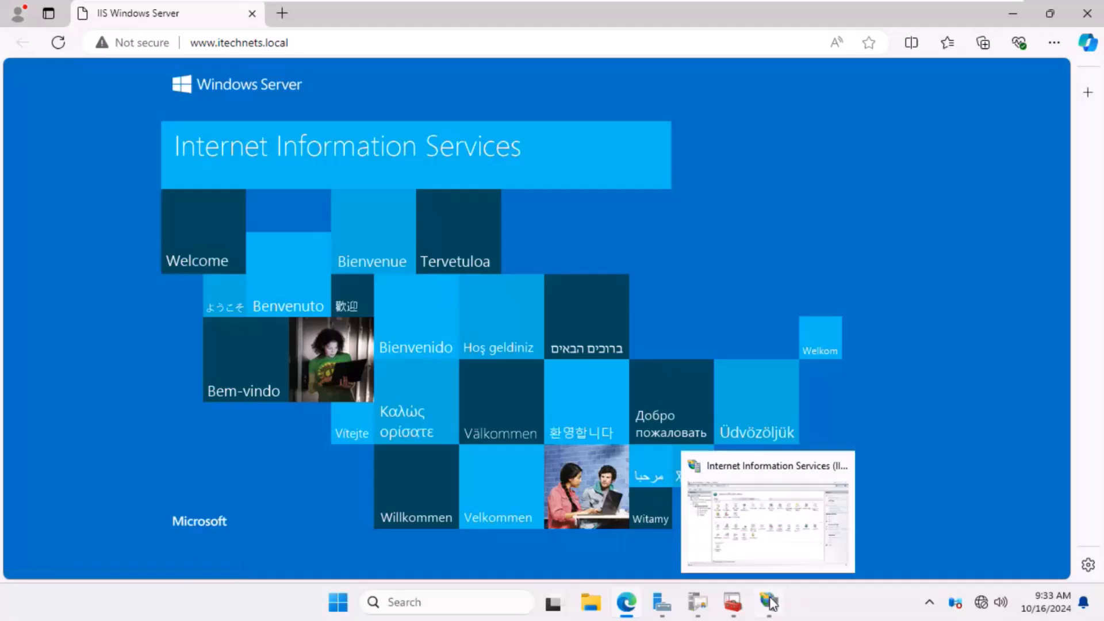
pyautogui.click(772, 603)
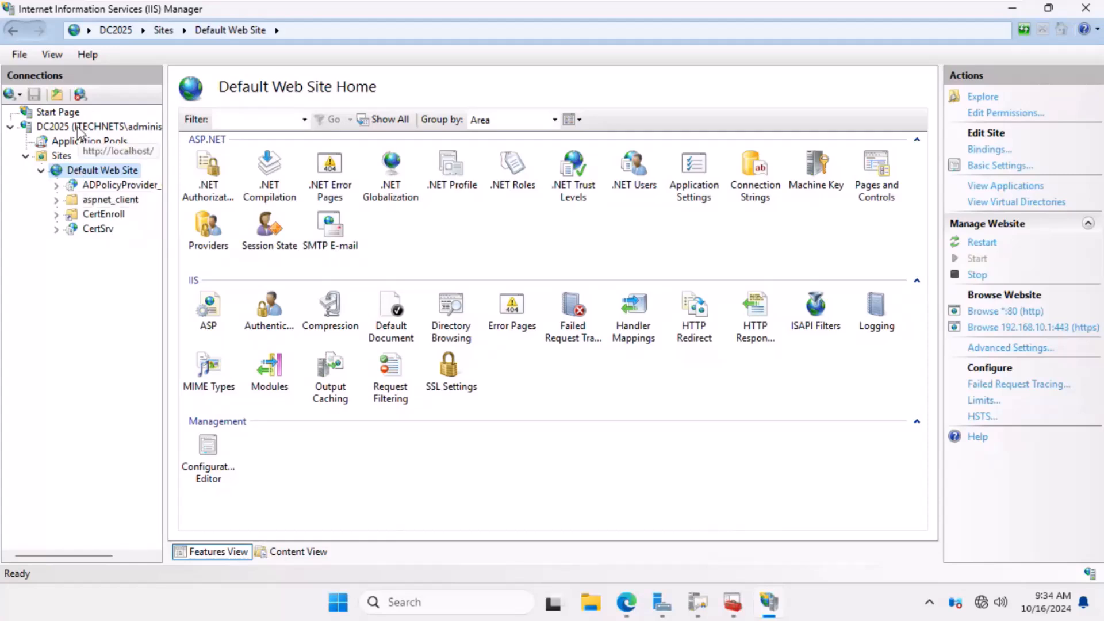
pyautogui.click(95, 185)
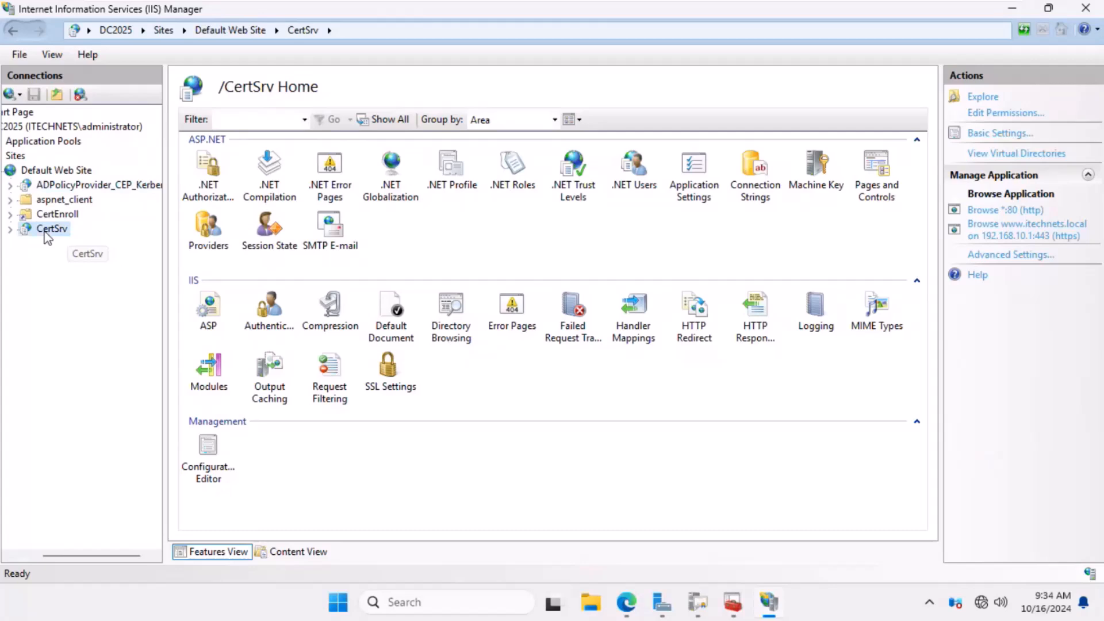
pyautogui.click(50, 172)
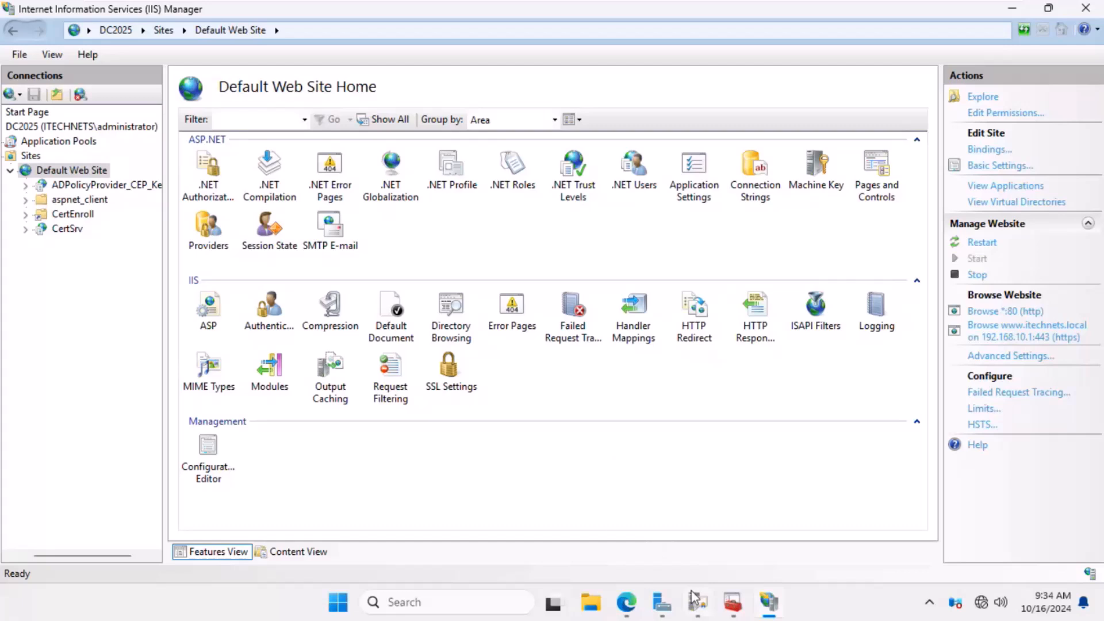
pyautogui.click(631, 602)
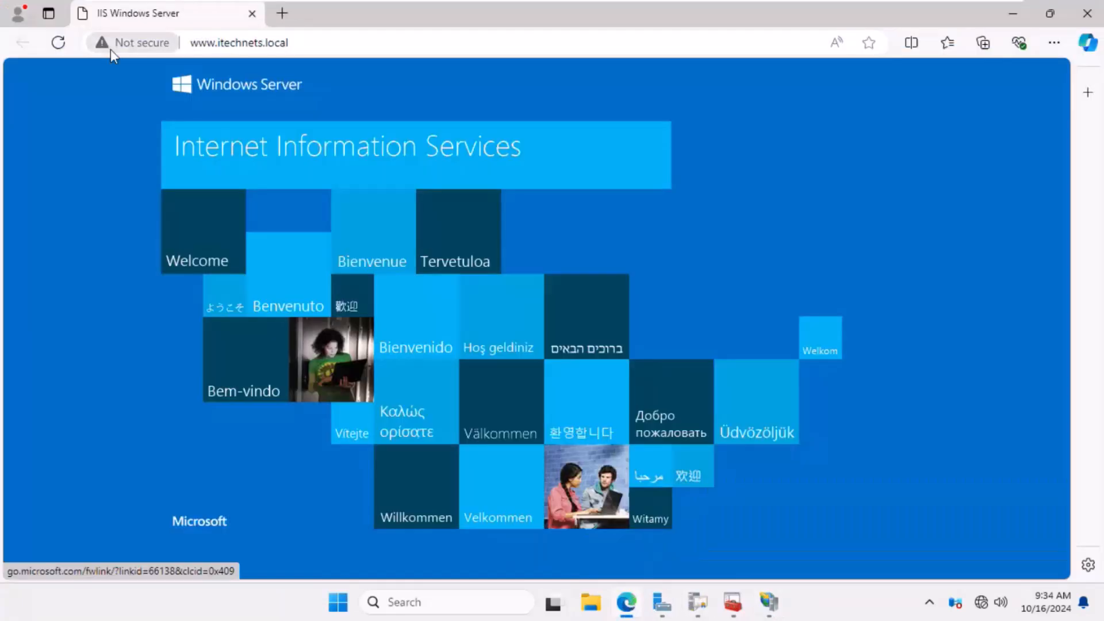
pyautogui.click(60, 48)
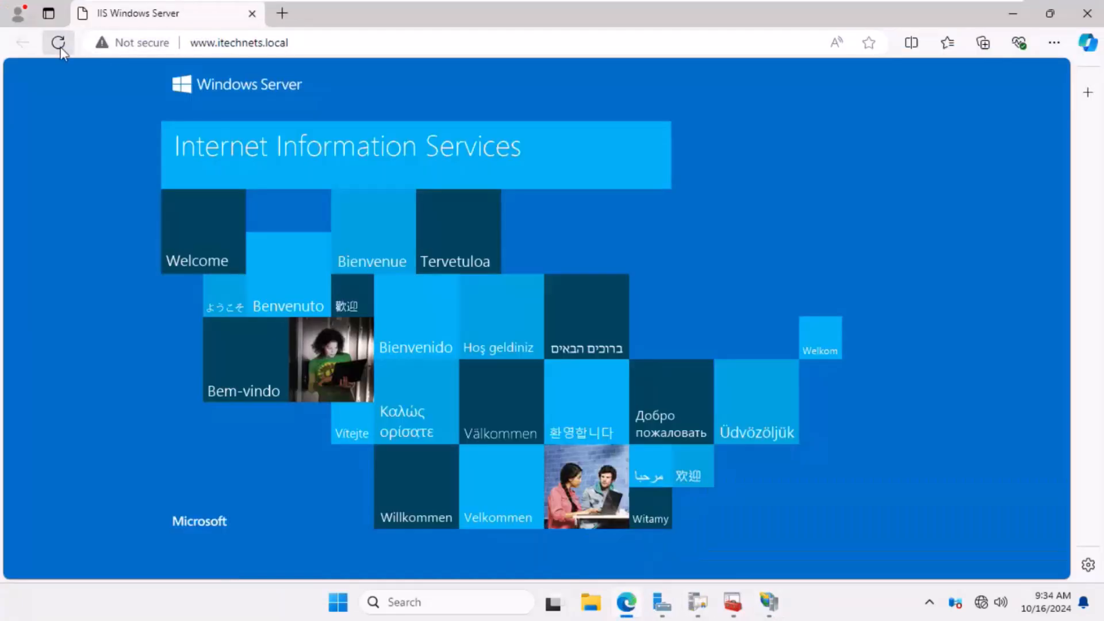
pyautogui.click(391, 48)
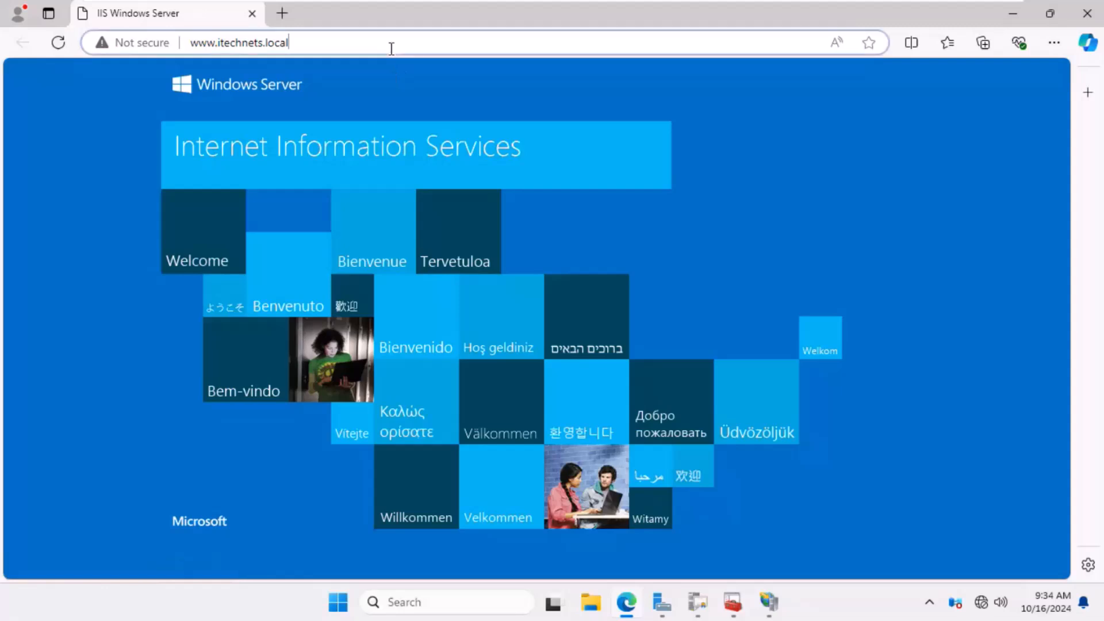
pyautogui.write('/')
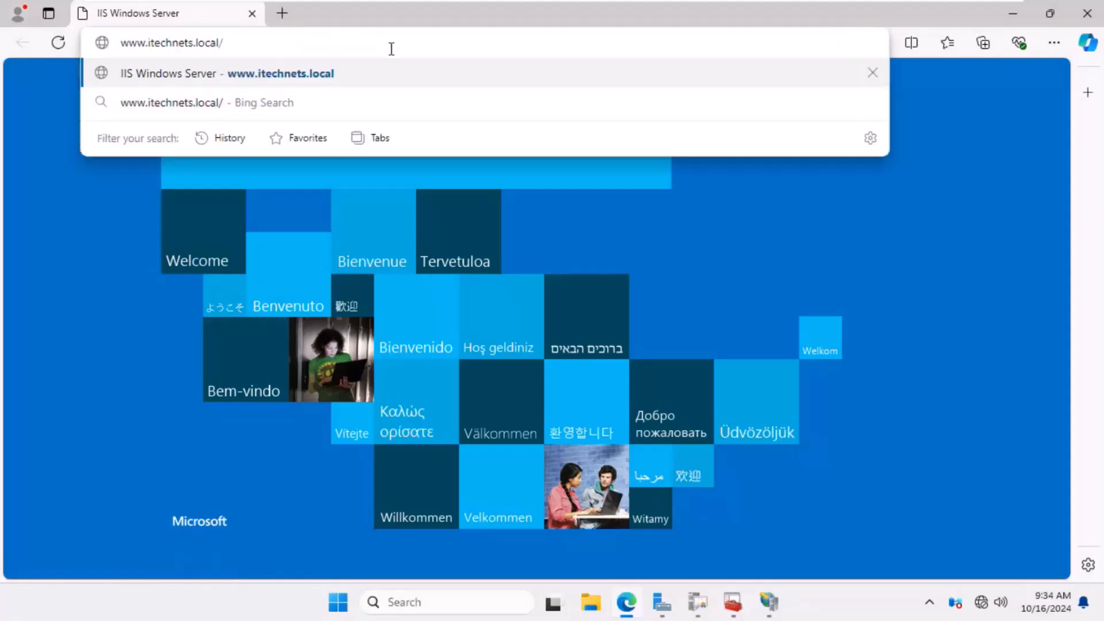
pyautogui.write('cert')
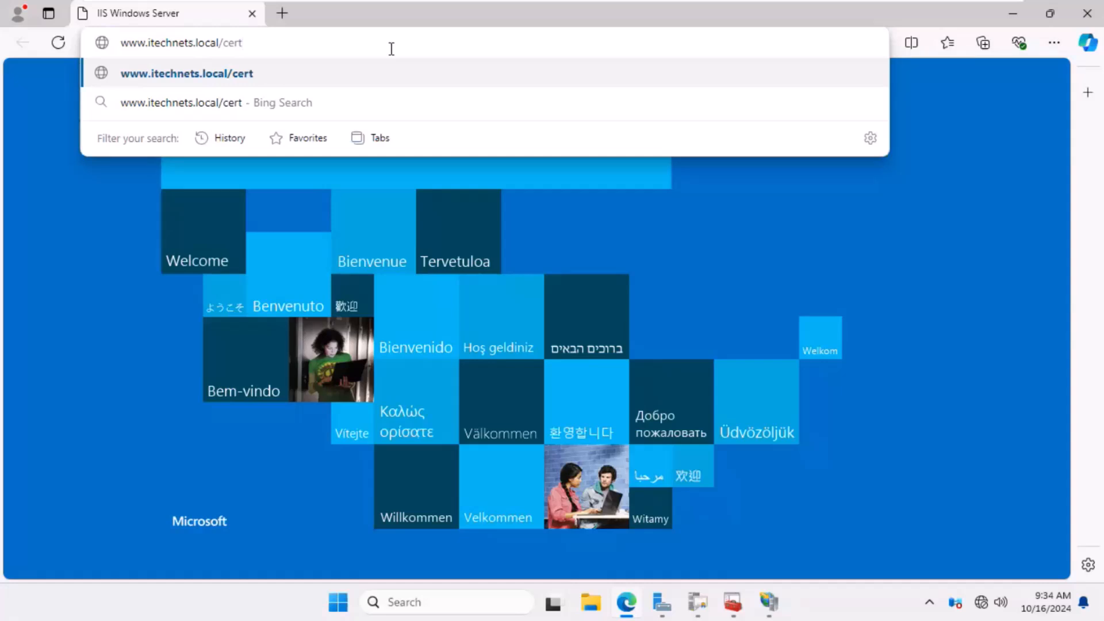
pyautogui.write('srv')
pyautogui.press('Return')
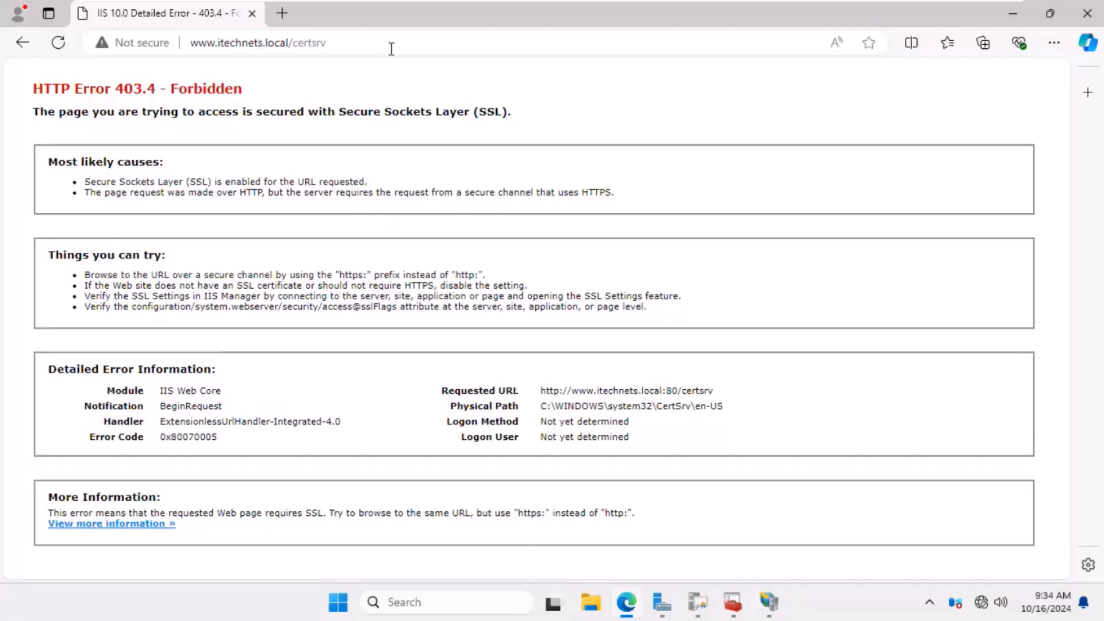
pyautogui.click(1087, 13)
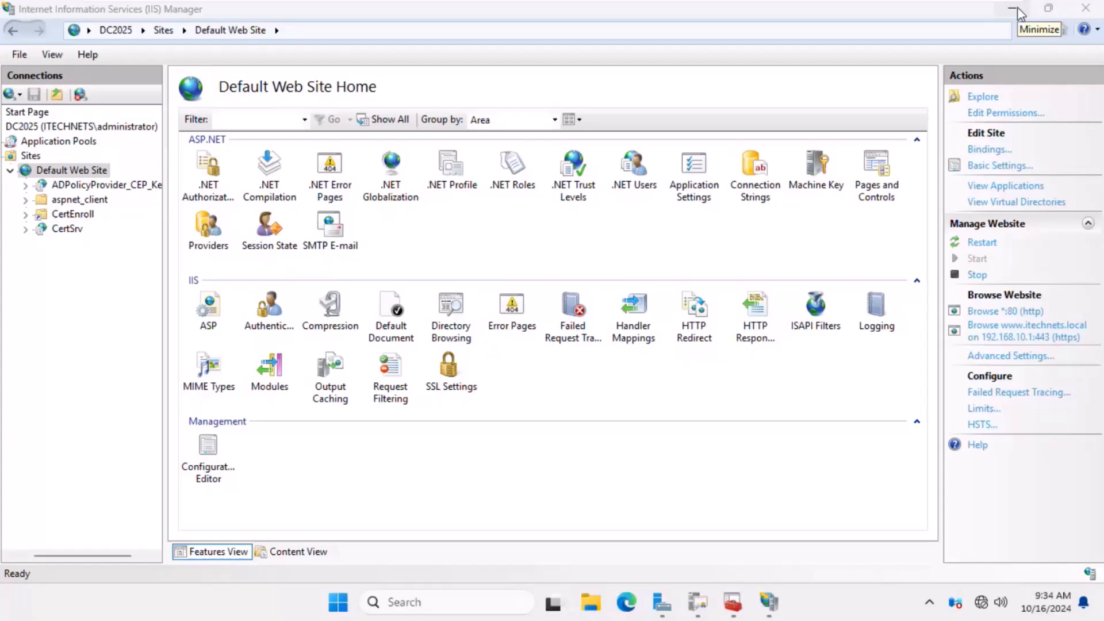
# - Switch to the Certification Authority console and view the general information of the issued certificate with request ID 5
pyautogui.click(662, 605)
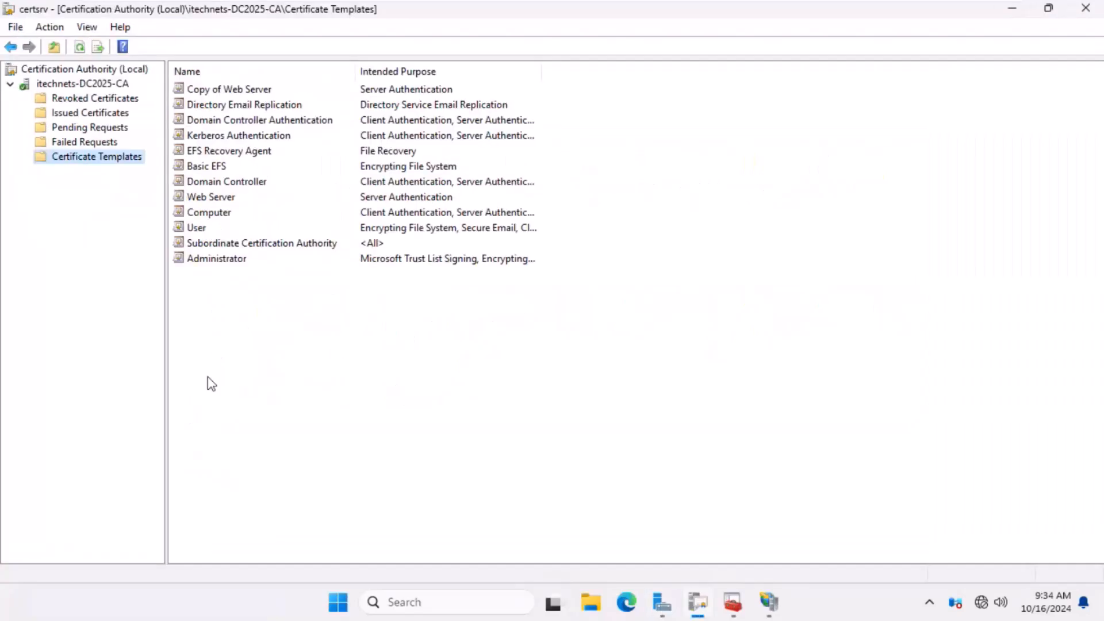
pyautogui.click(83, 113)
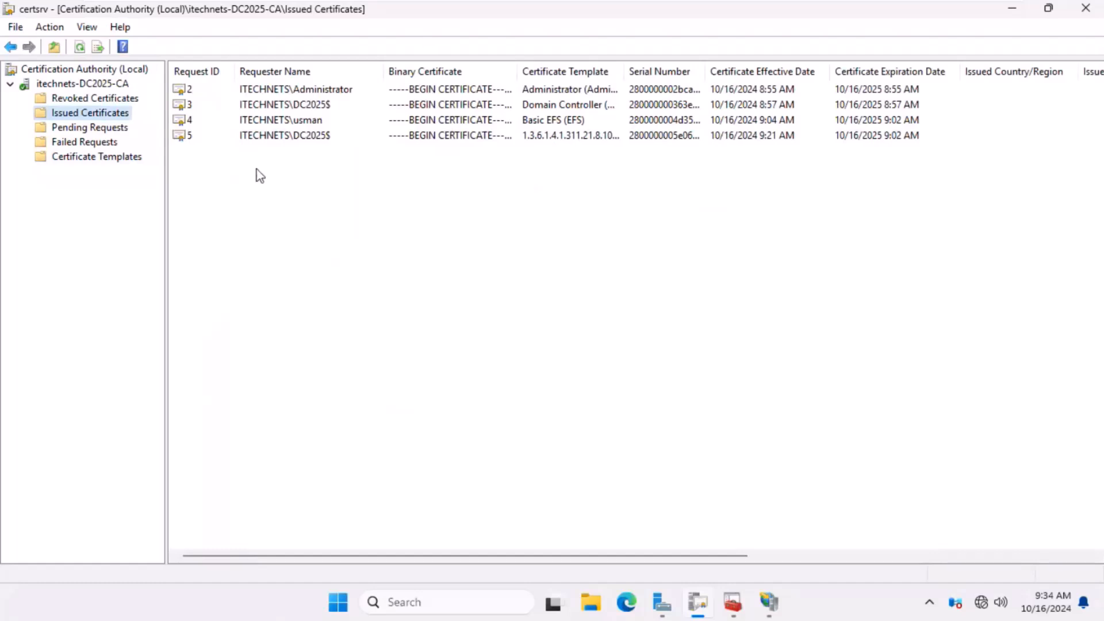
pyautogui.doubleClick(271, 137)
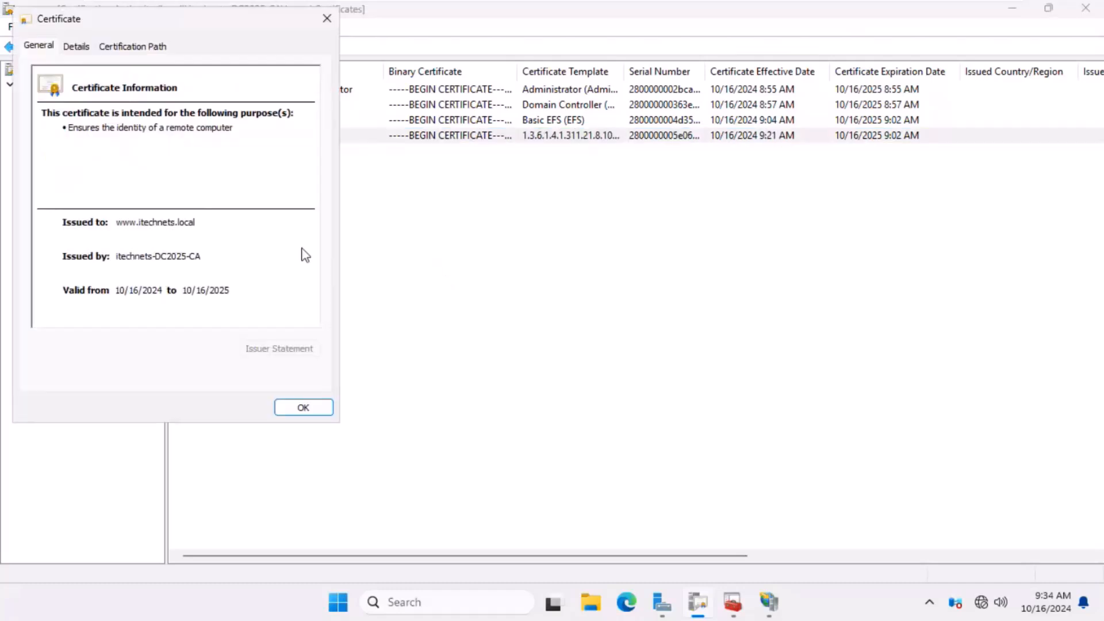
pyautogui.click(301, 408)
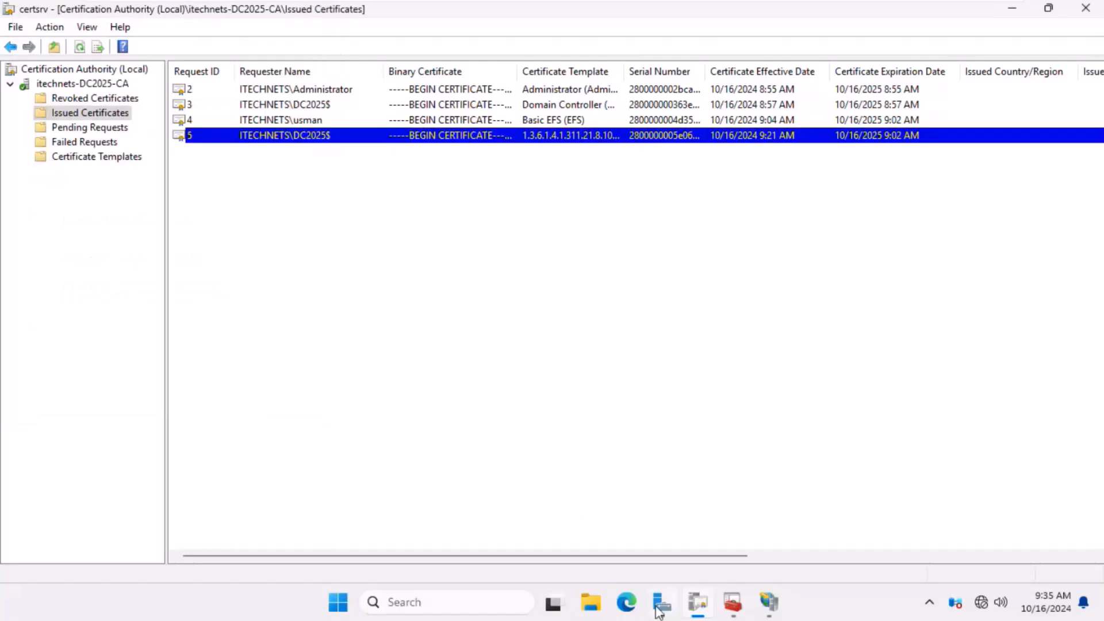
pyautogui.click(627, 601)
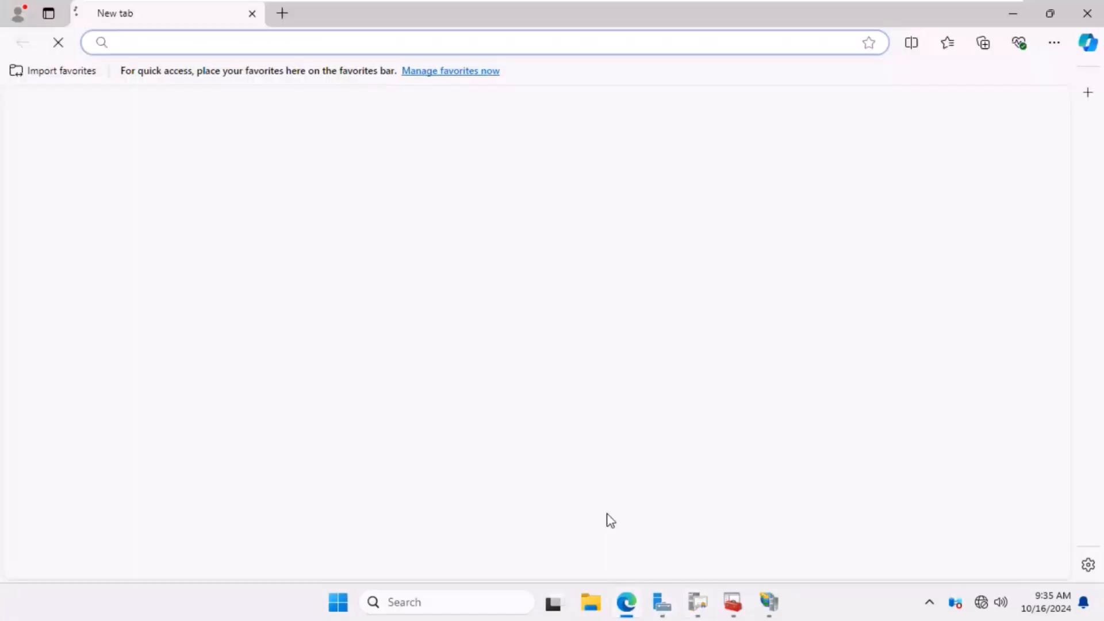
pyautogui.write('www')
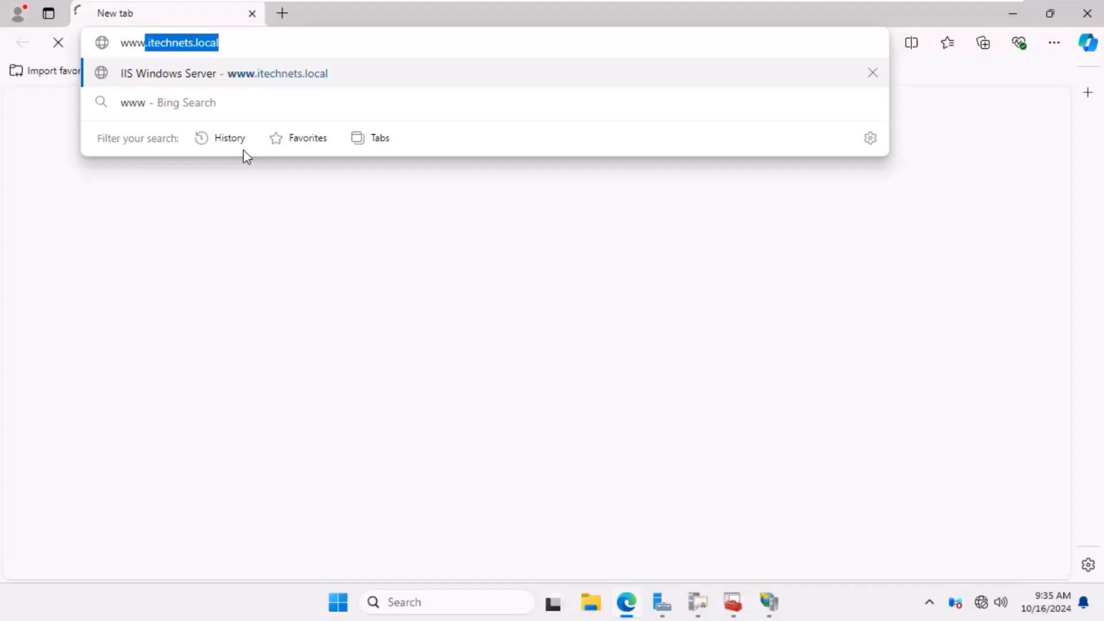
pyautogui.write('.itechnet')
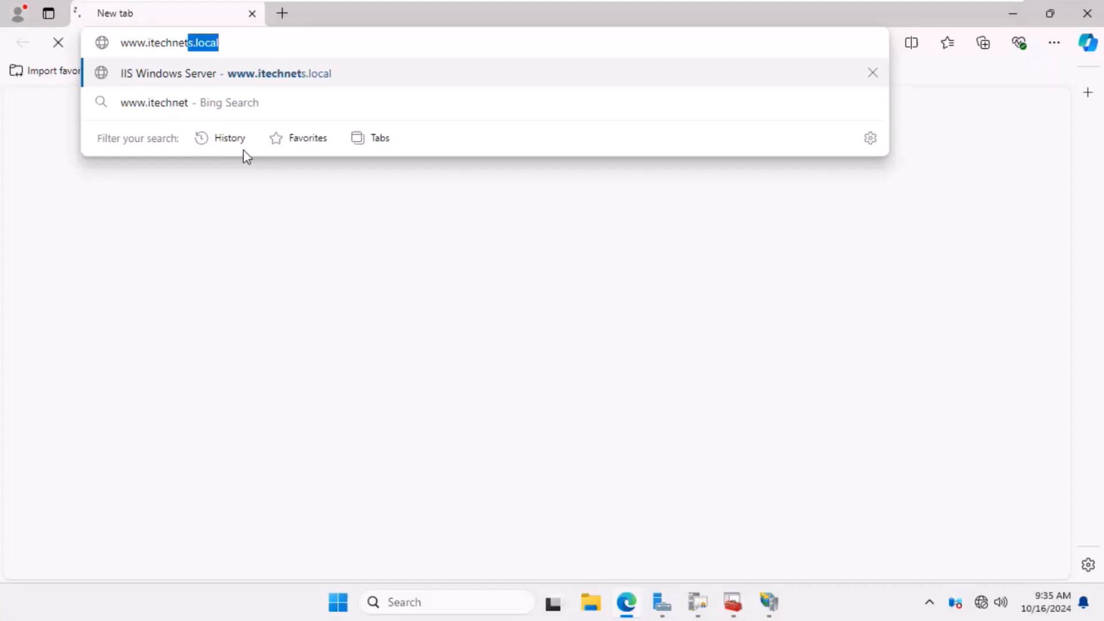
pyautogui.write('s.lcao')
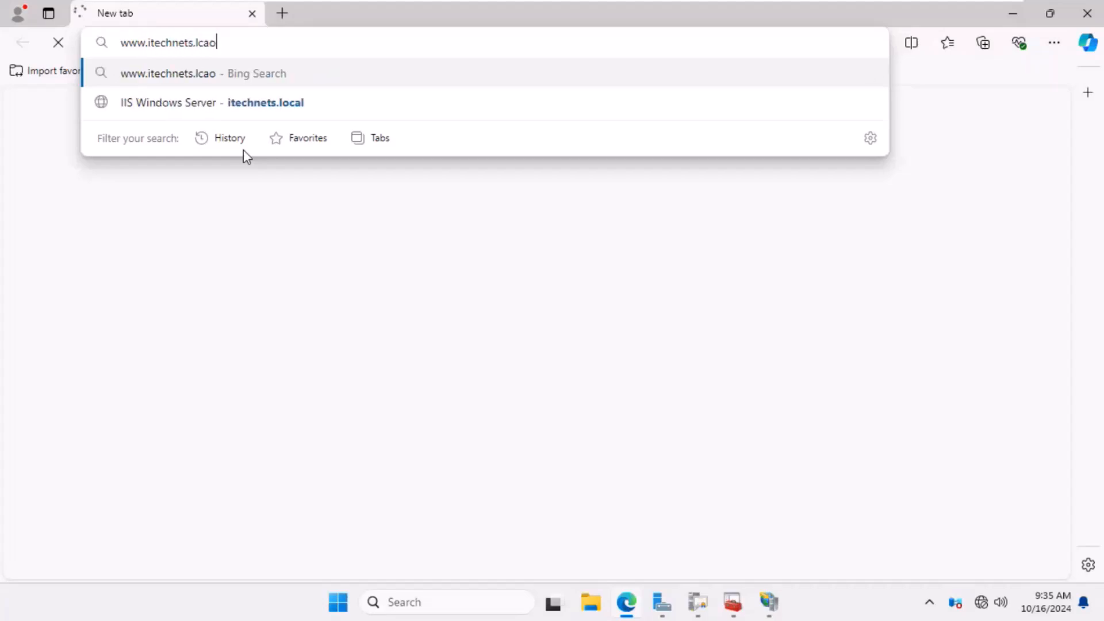
pyautogui.press('BackSpace')
pyautogui.press('BackSpace')
pyautogui.press('BackSpace')
pyautogui.write('ocal')
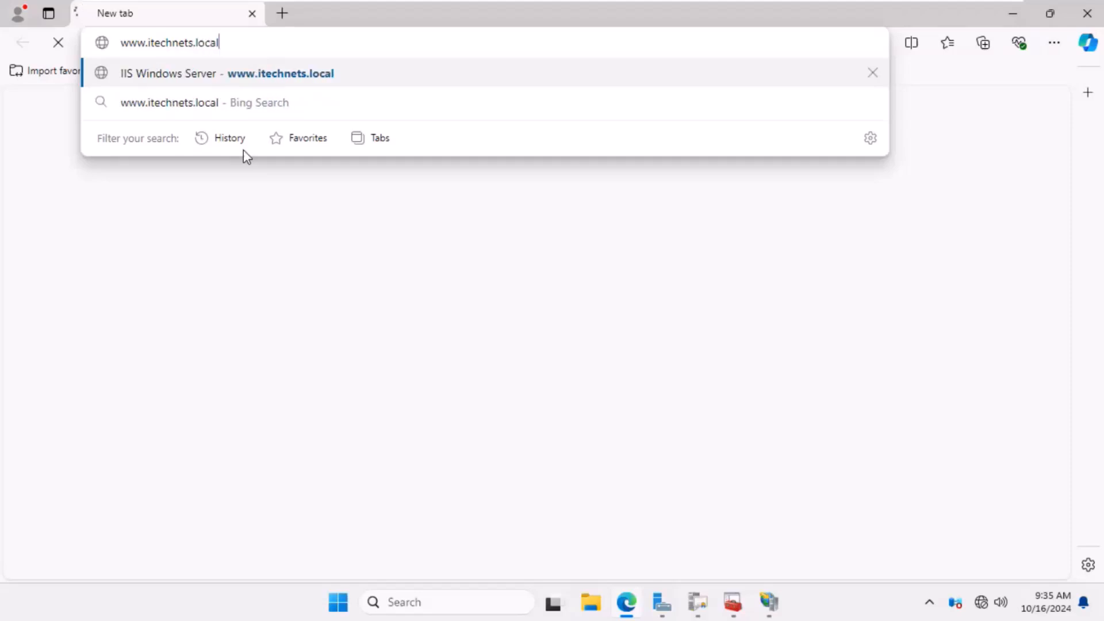
pyautogui.press('Return')
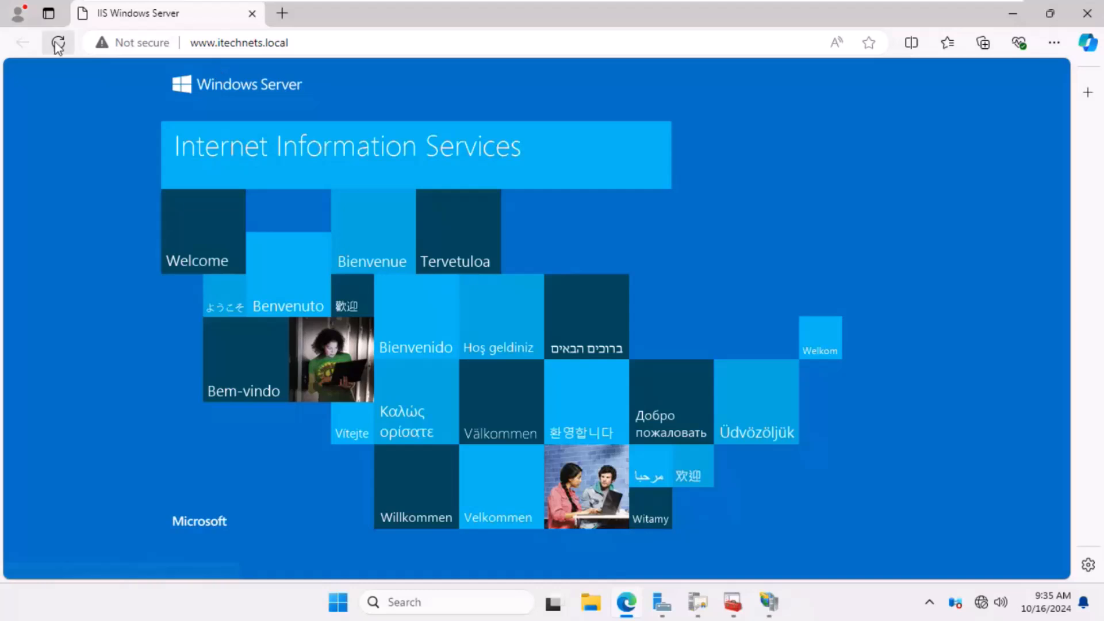
pyautogui.click(357, 44)
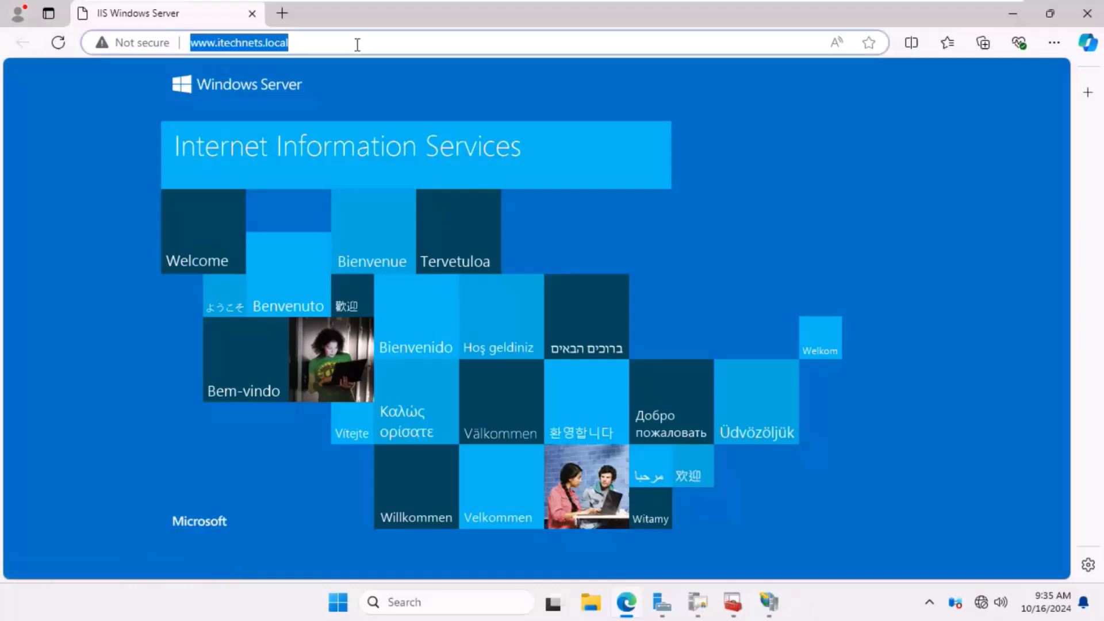
pyautogui.click(357, 44)
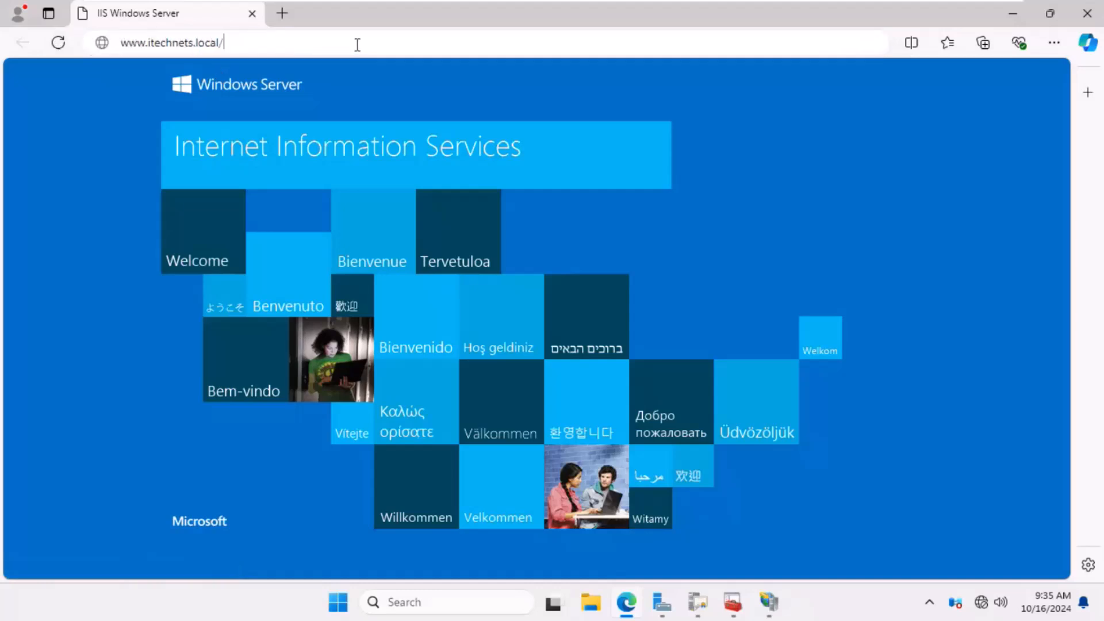
pyautogui.write('/c')
pyautogui.press('BackSpace')
pyautogui.write('ce')
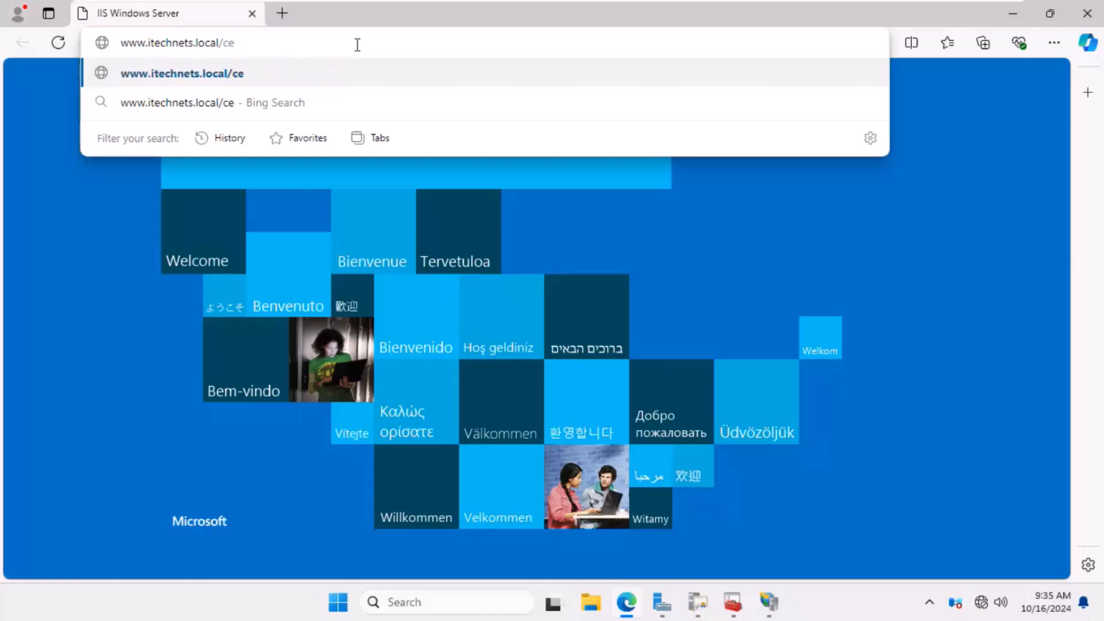
pyautogui.write('rtsrv')
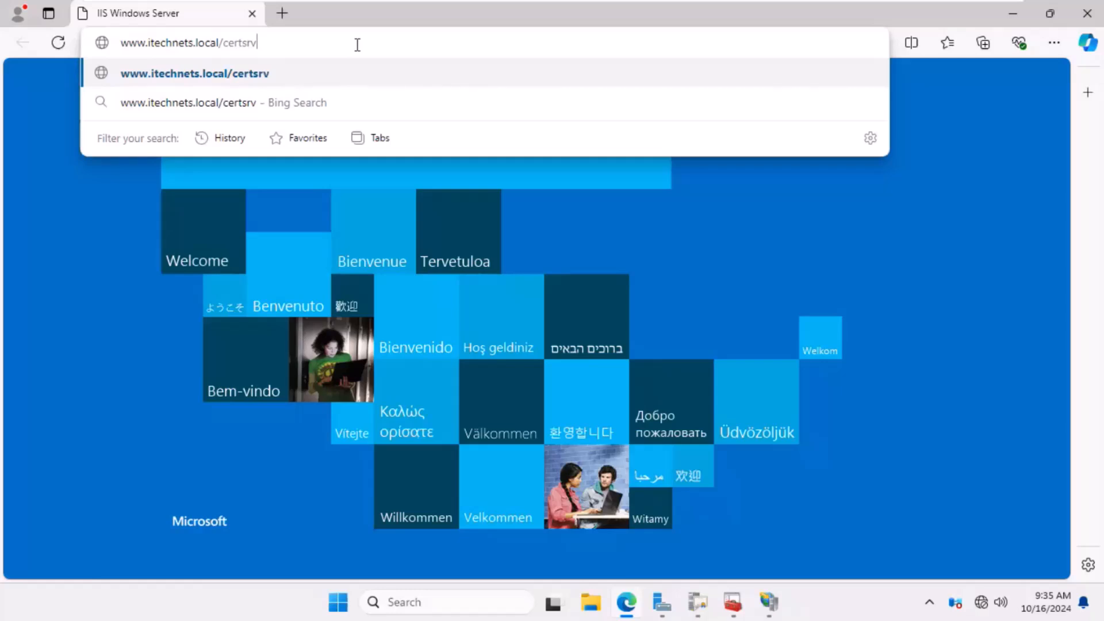
pyautogui.press('Left')
pyautogui.press('Left')
pyautogui.press('Home')
pyautogui.write('htt')
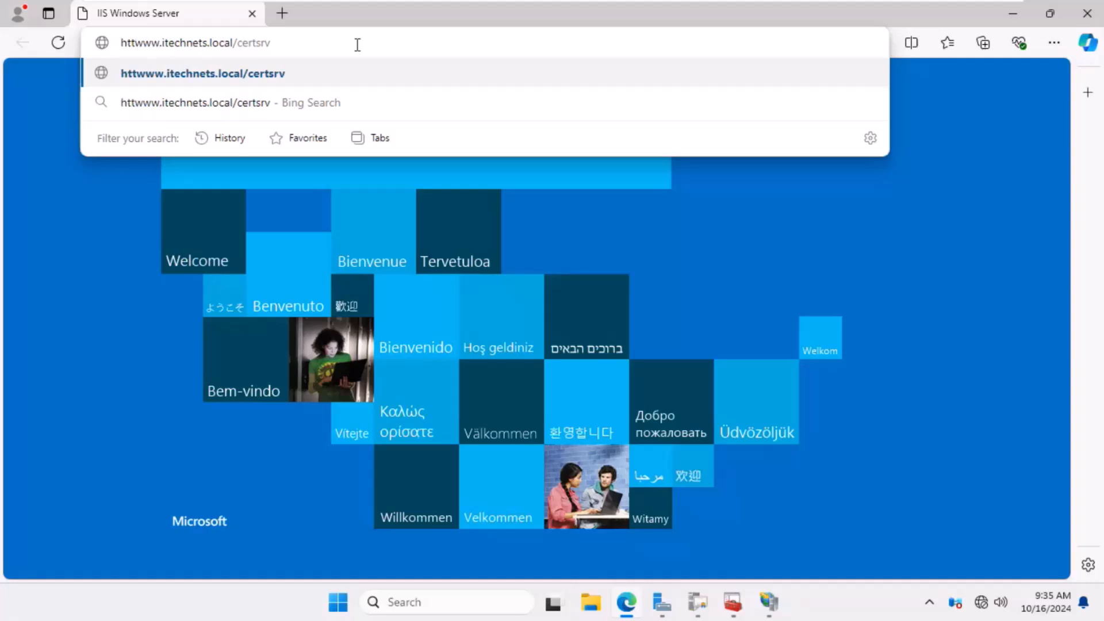
pyautogui.write('ps:')
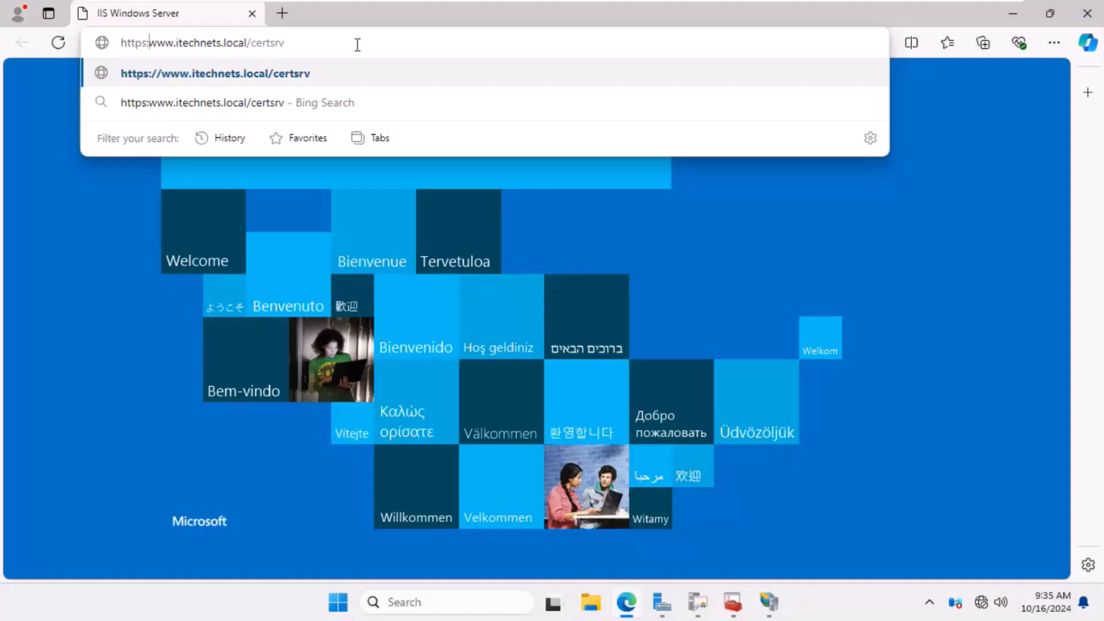
pyautogui.write('//')
pyautogui.press('Return')
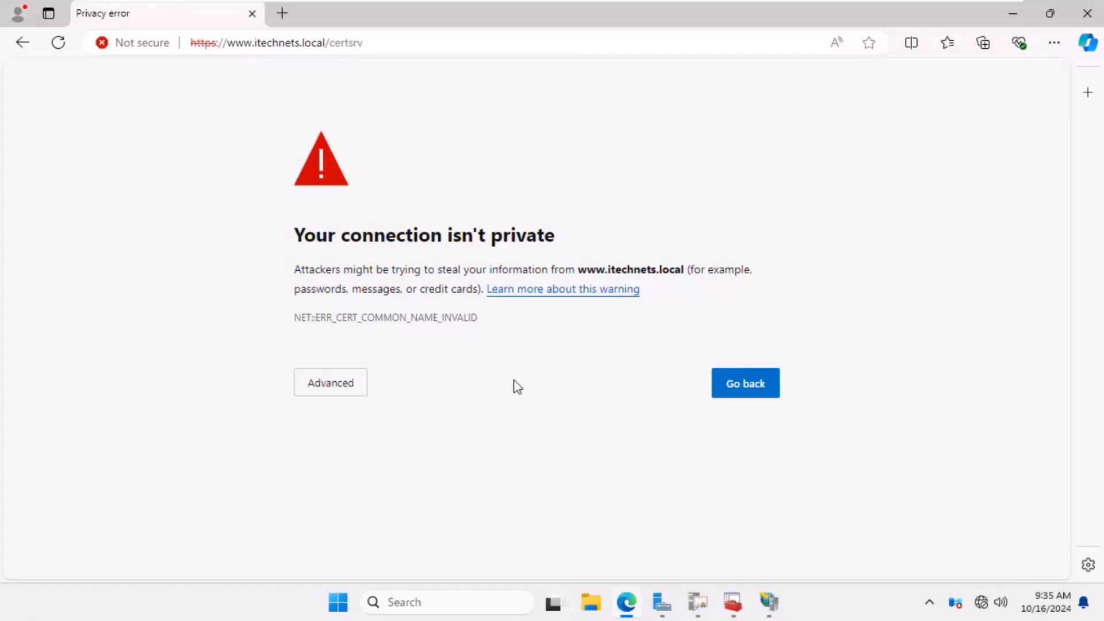
pyautogui.click(353, 396)
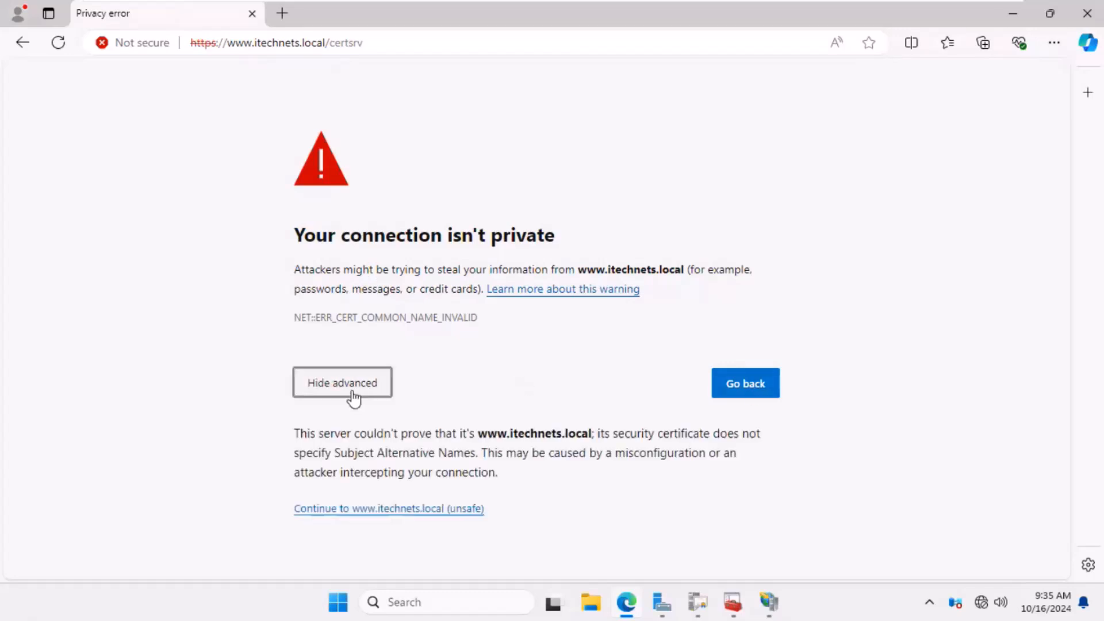
pyautogui.click(414, 509)
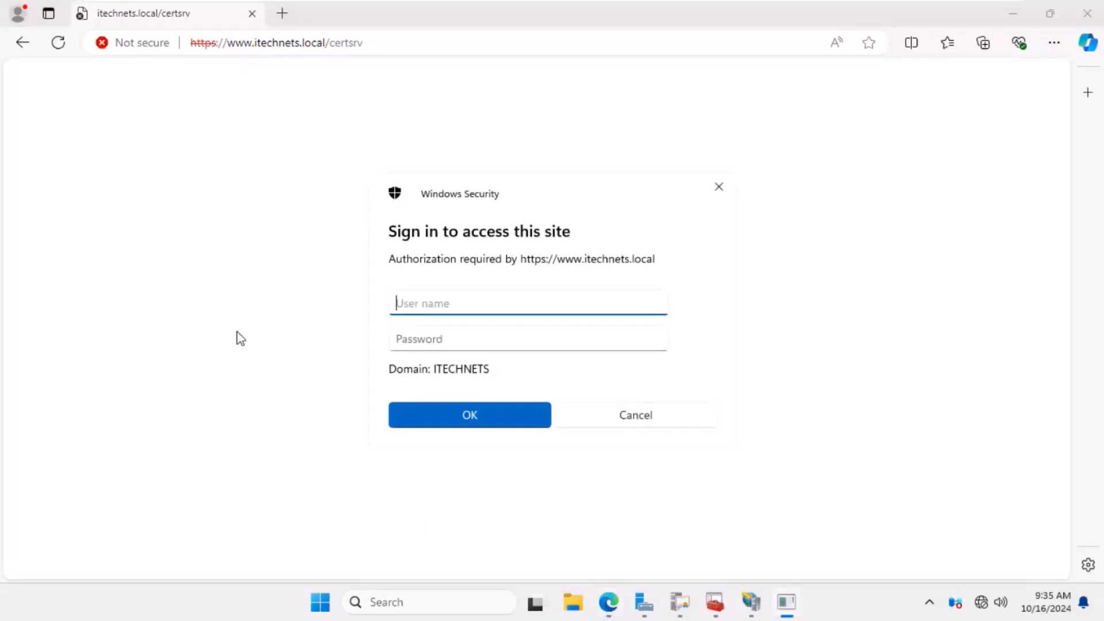
# - View the site's connection security information, and close the browser together with its sign-in prompt
pyautogui.click(138, 41)
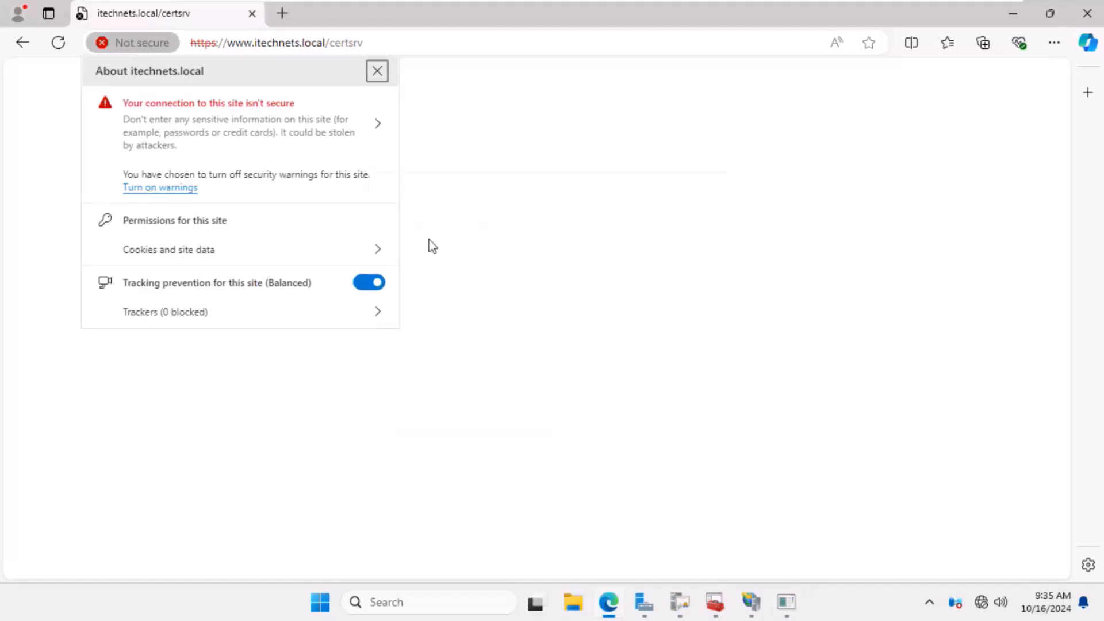
pyautogui.click(1088, 14)
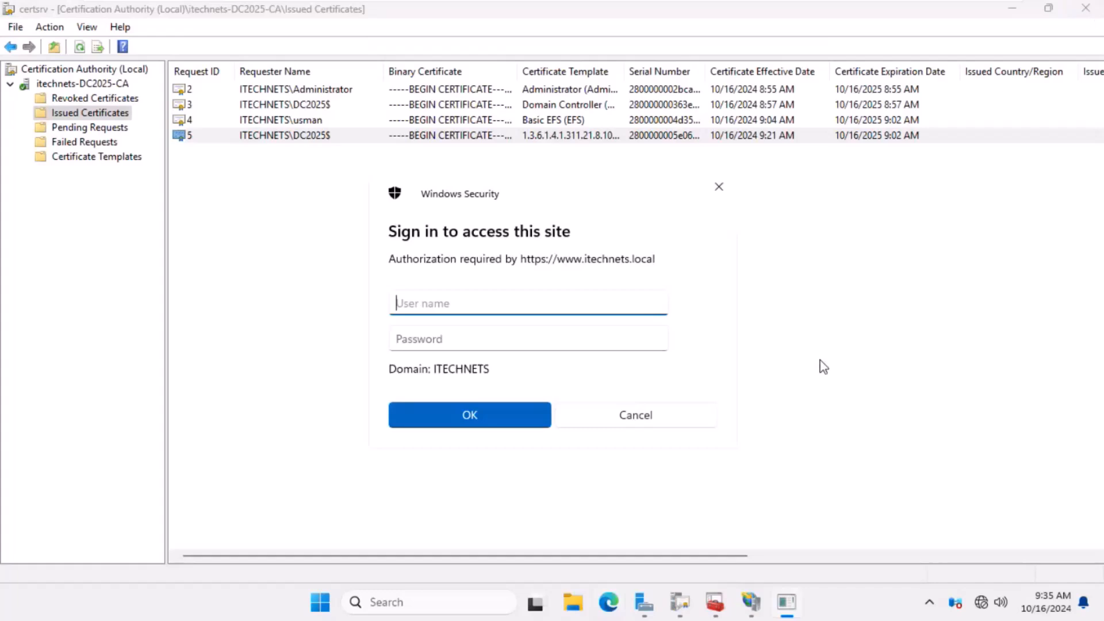
pyautogui.click(659, 421)
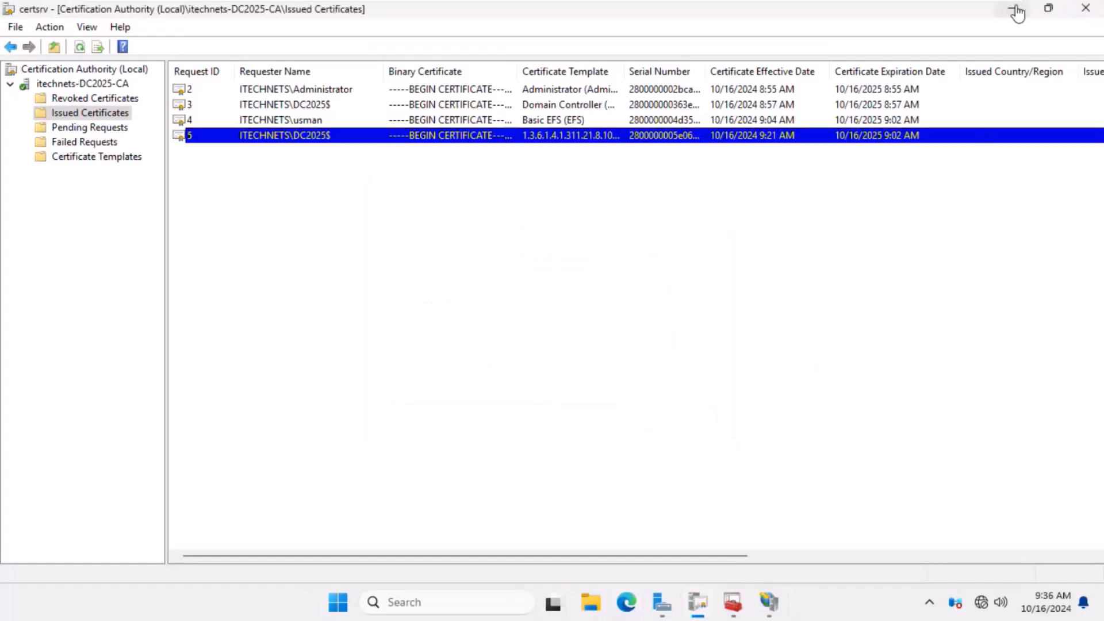
pyautogui.click(628, 601)
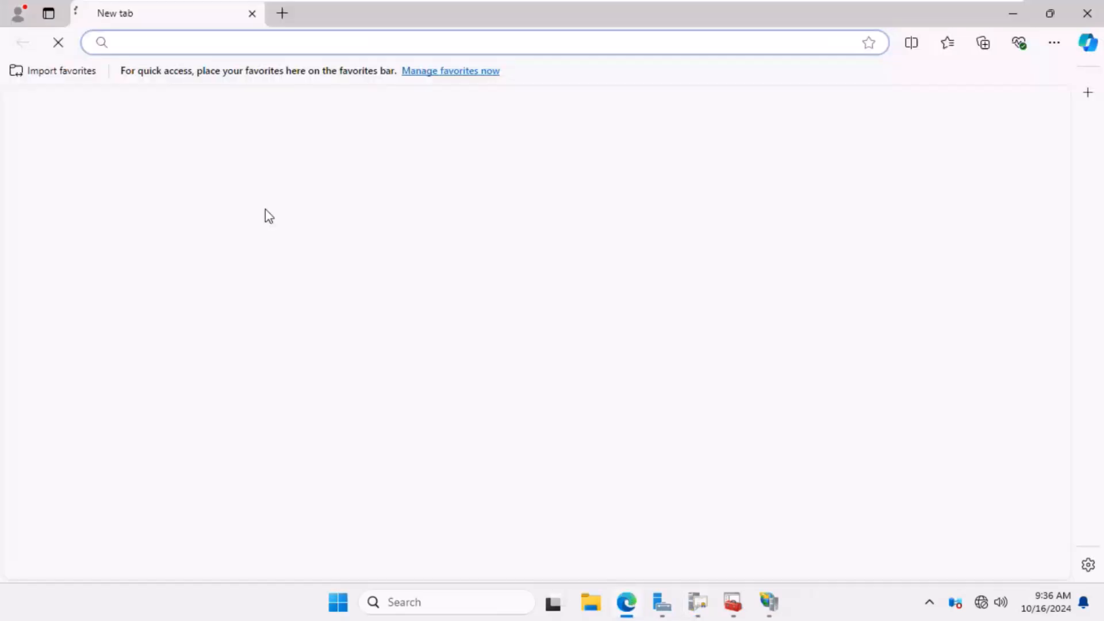
pyautogui.write('http://itechnets.local')
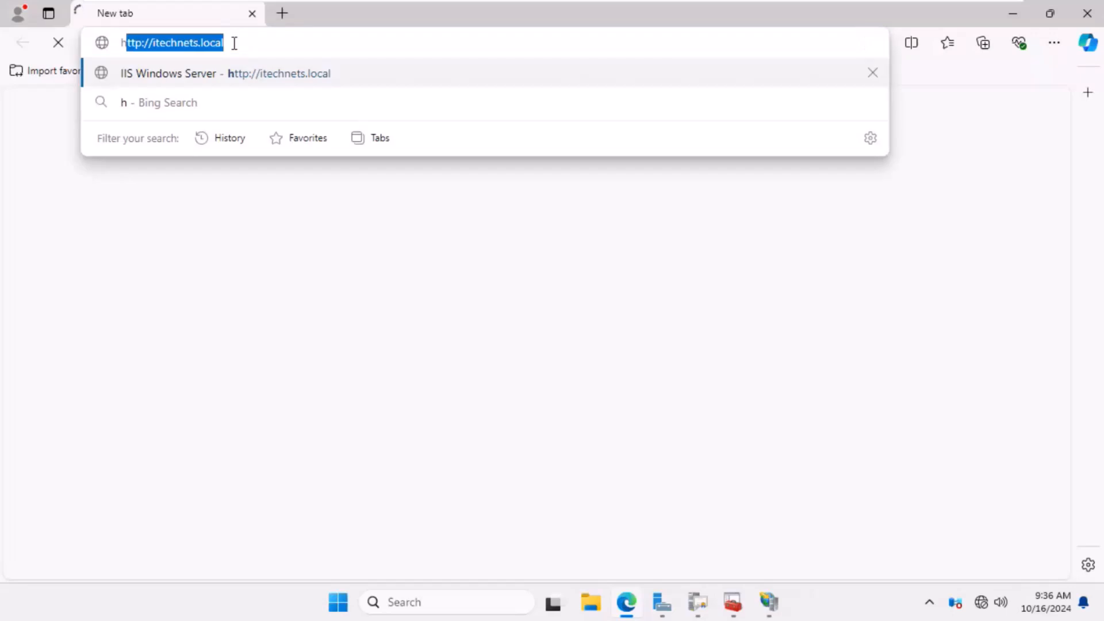
pyautogui.press('Right')
pyautogui.press('Left')
pyautogui.press('Left')
pyautogui.press('Left')
pyautogui.press('Left')
pyautogui.press('Left')
pyautogui.press('Left')
pyautogui.press('Left')
pyautogui.press('Left')
pyautogui.press('Left')
pyautogui.press('Left')
pyautogui.press('Left')
pyautogui.press('Left')
pyautogui.press('Left')
pyautogui.press('Left')
pyautogui.press('Left')
pyautogui.press('Left')
pyautogui.press('Left')
pyautogui.press('Left')
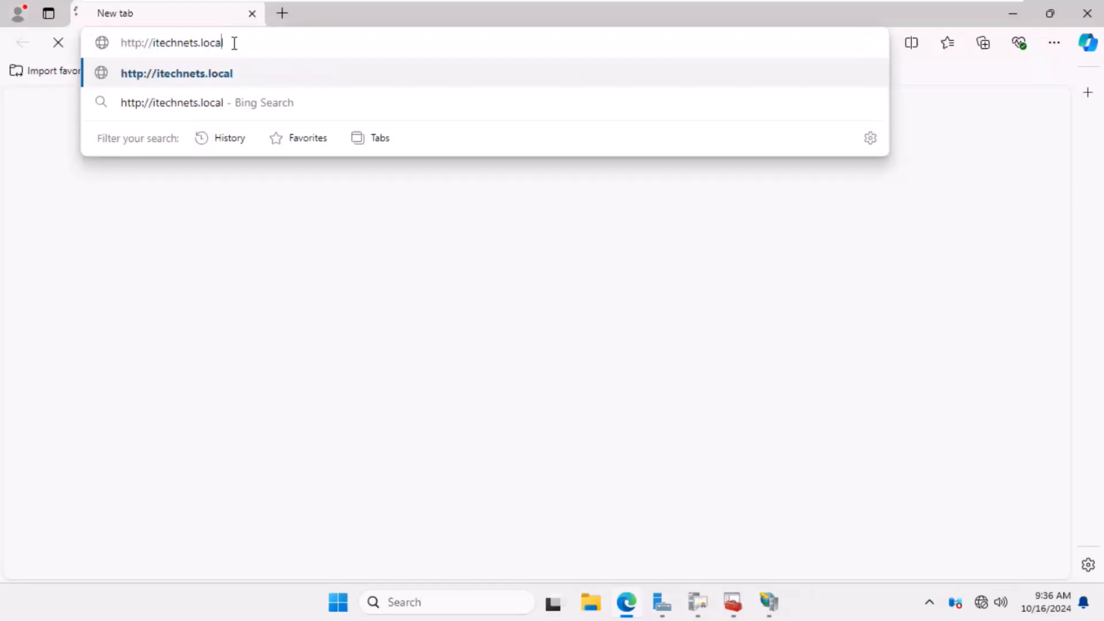
pyautogui.write('s')
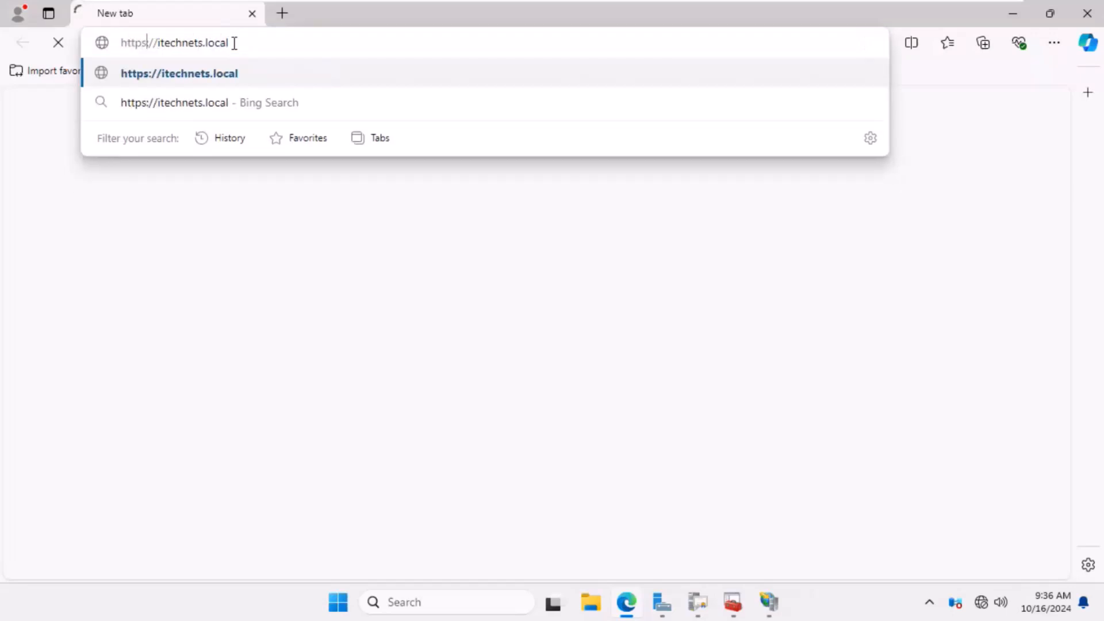
pyautogui.press('Return')
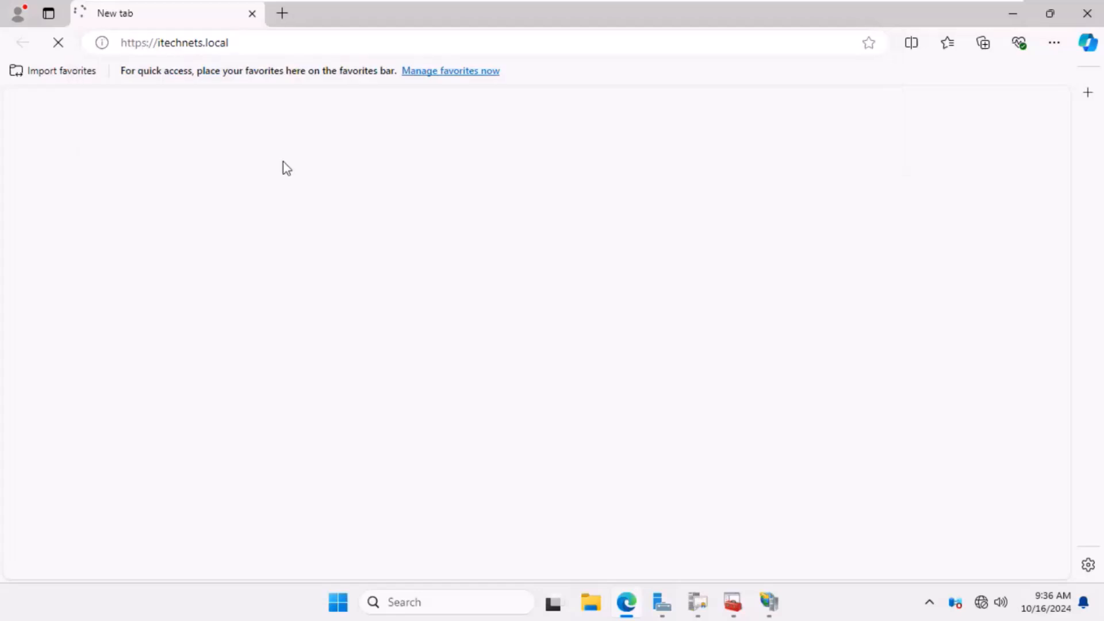
pyautogui.click(346, 391)
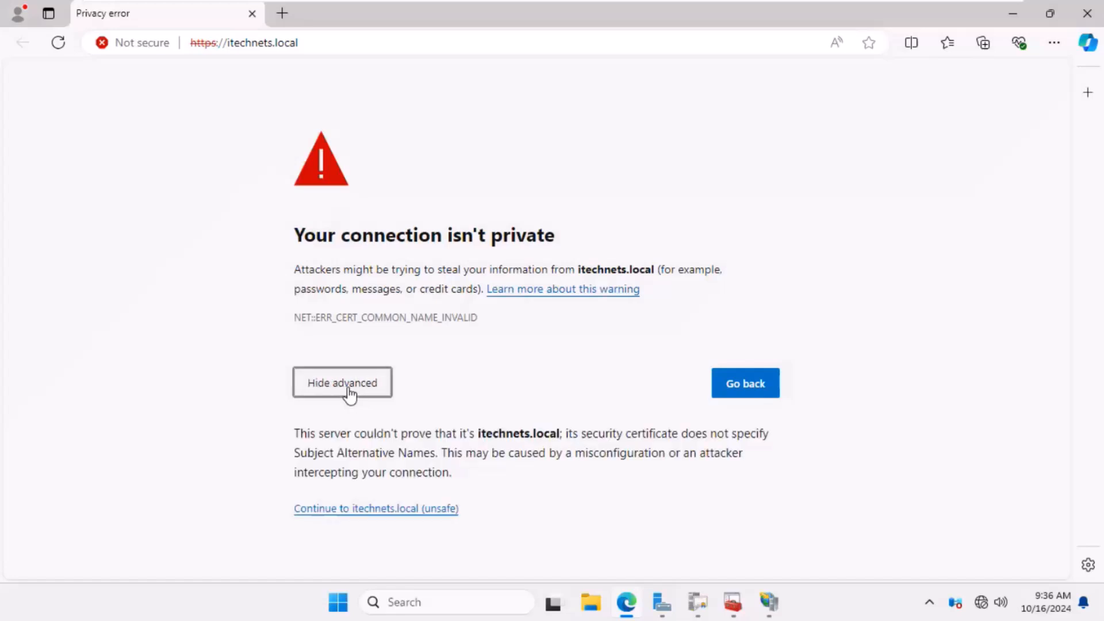
pyautogui.click(385, 513)
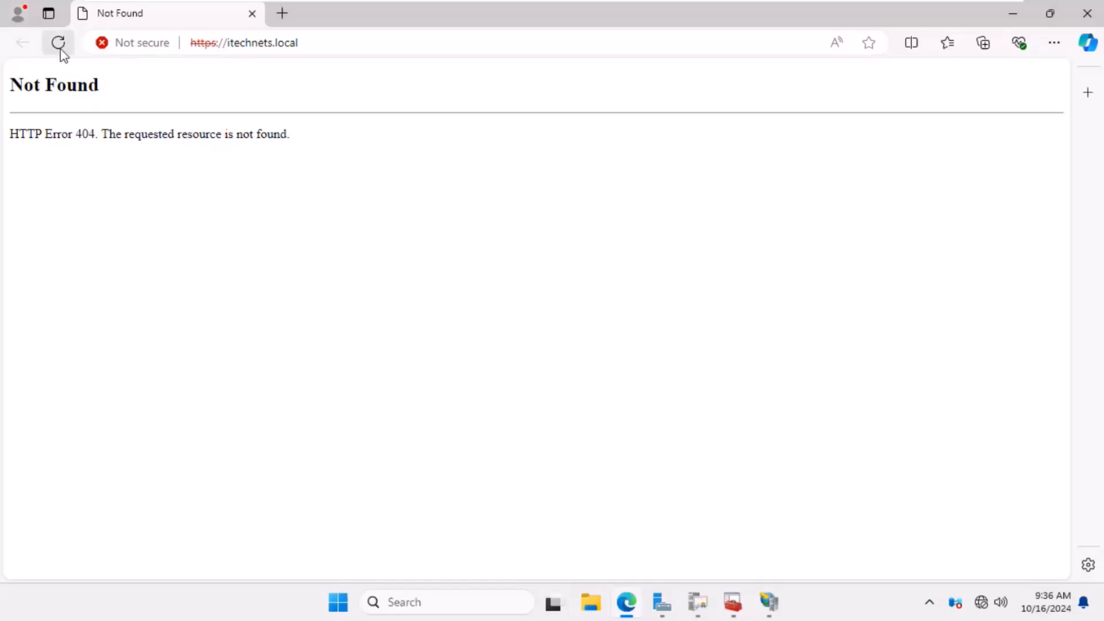
# - Switch to IIS Manager, open the site bindings of Default Web Site, and start a new binding of type https on port 443
pyautogui.click(769, 603)
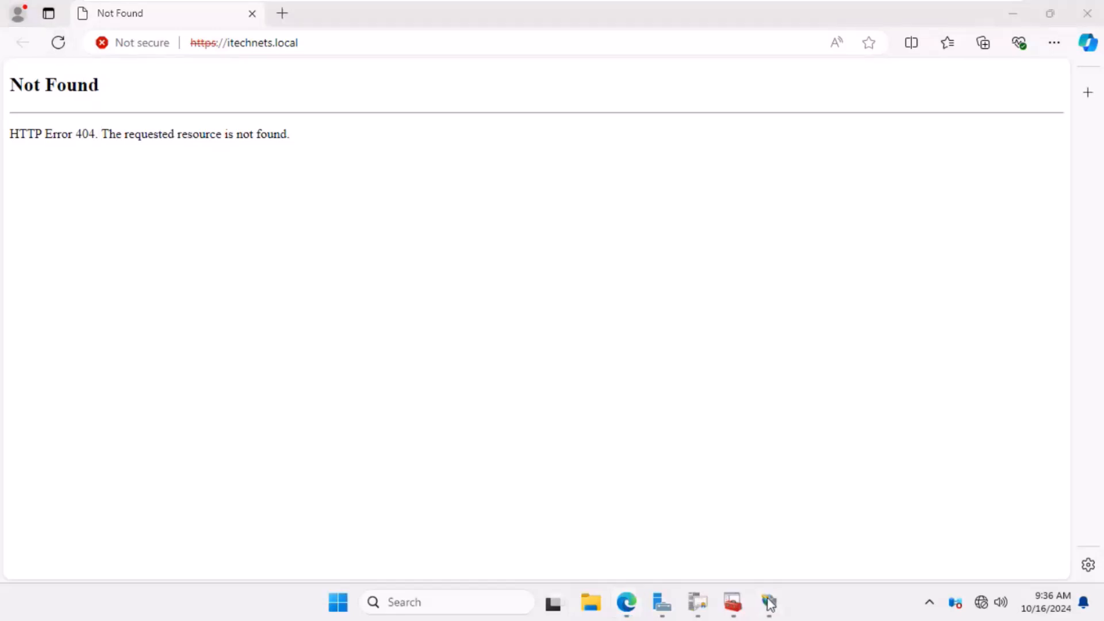
pyautogui.rightClick(80, 170)
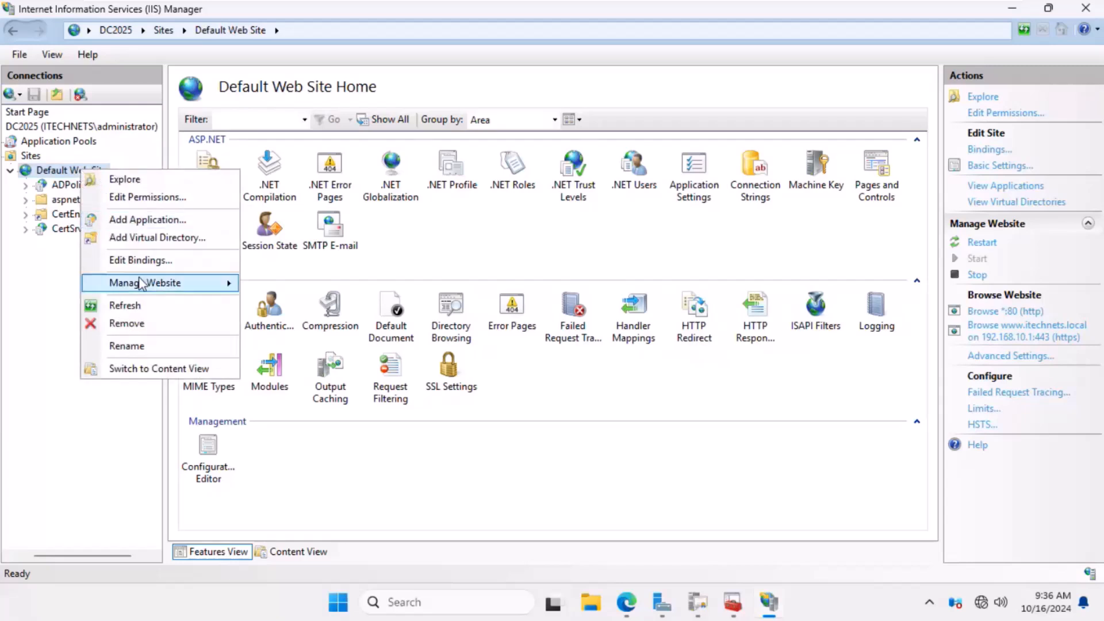
pyautogui.click(144, 260)
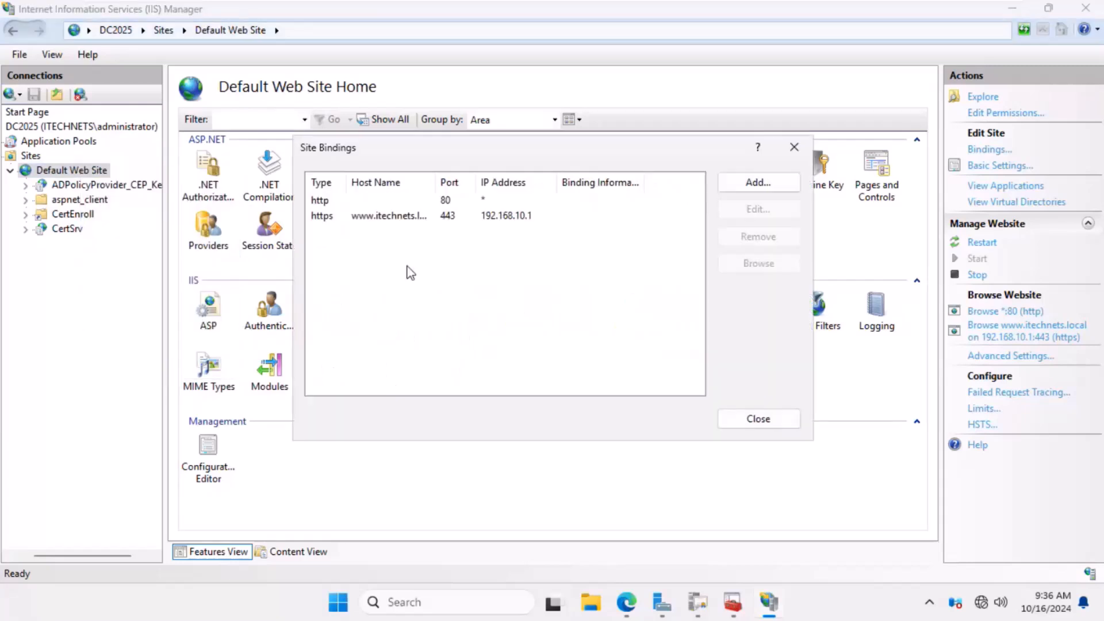
pyautogui.click(386, 217)
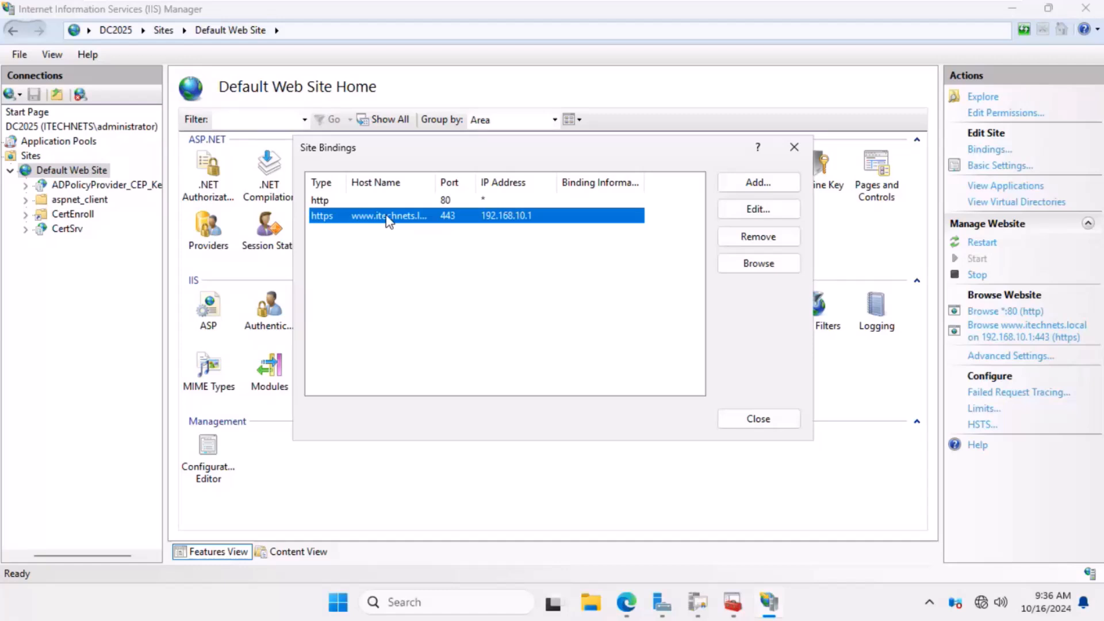
pyautogui.click(765, 189)
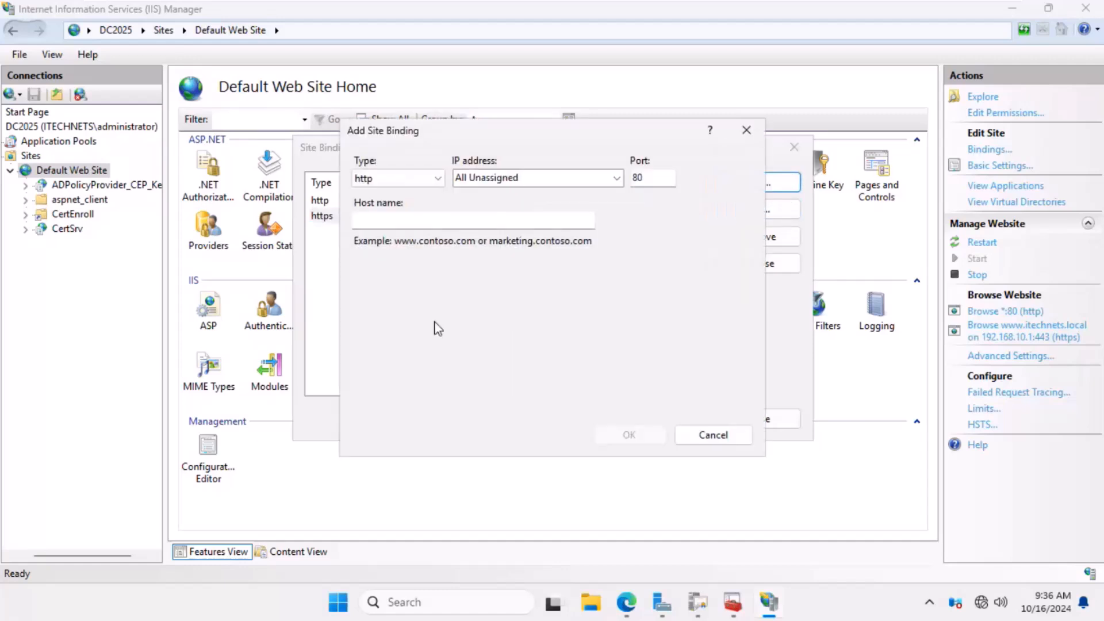
pyautogui.click(616, 179)
pyautogui.click(617, 179)
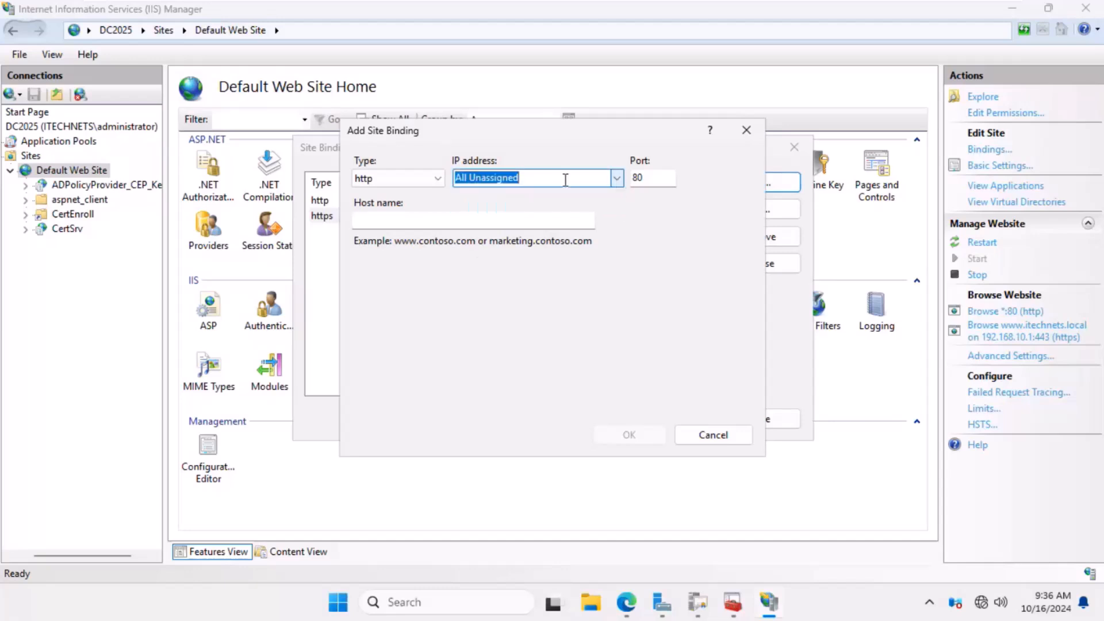
pyautogui.click(397, 178)
pyautogui.click(425, 208)
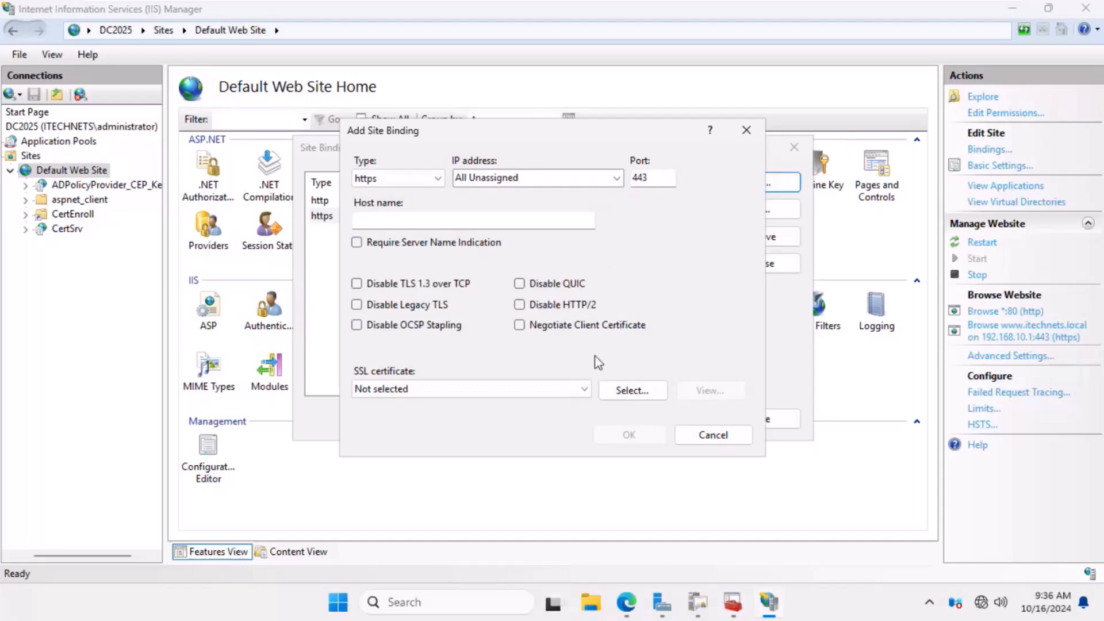
pyautogui.click(582, 390)
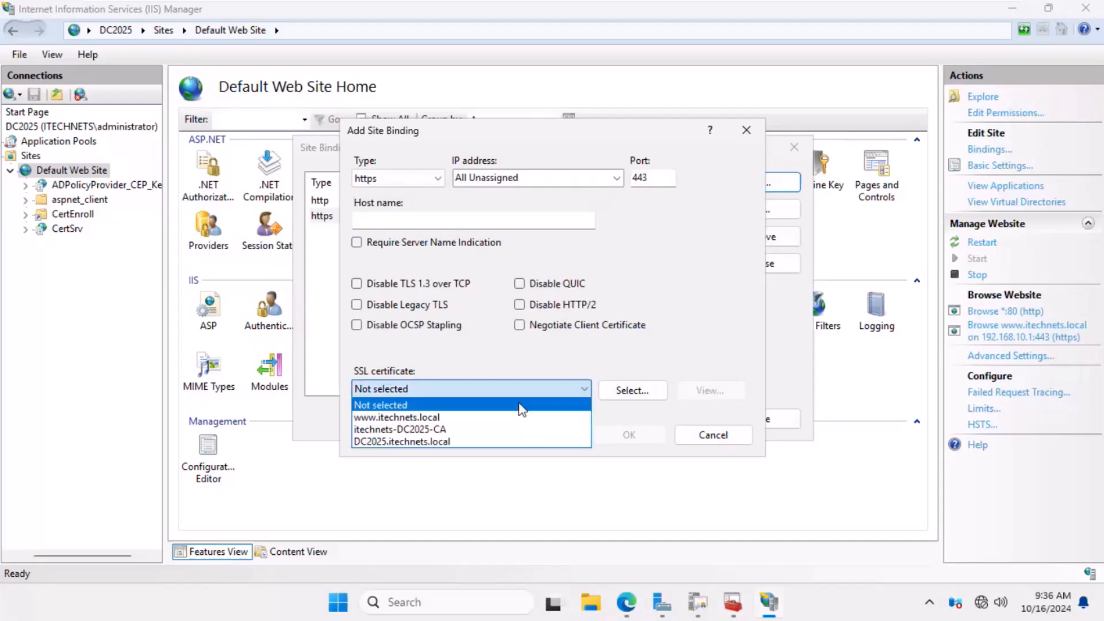
pyautogui.click(491, 422)
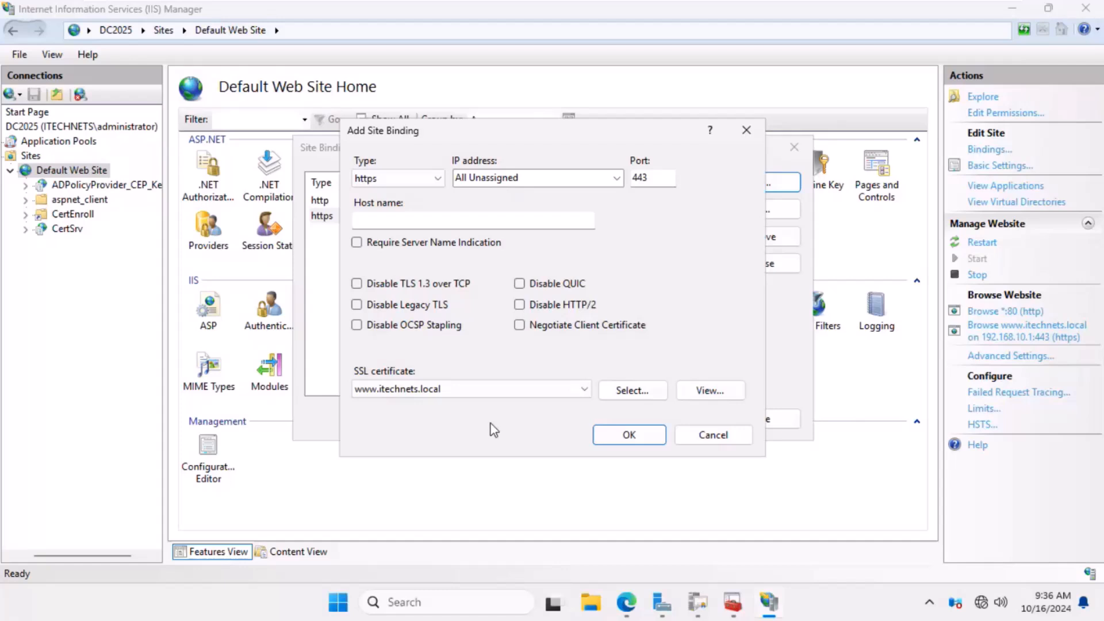
pyautogui.click(616, 180)
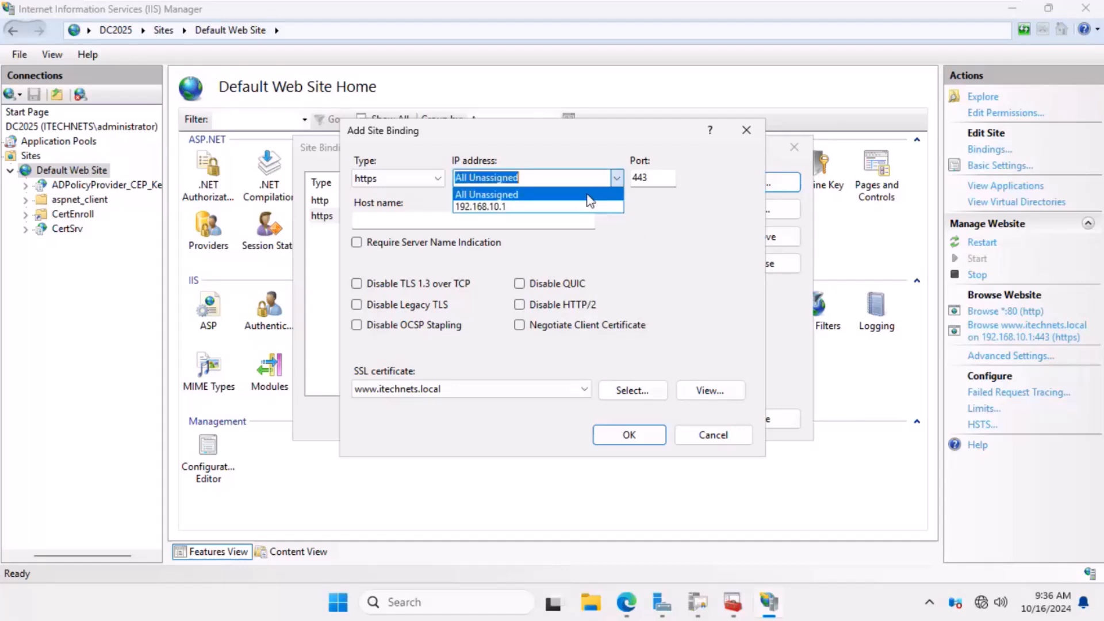
pyautogui.click(546, 194)
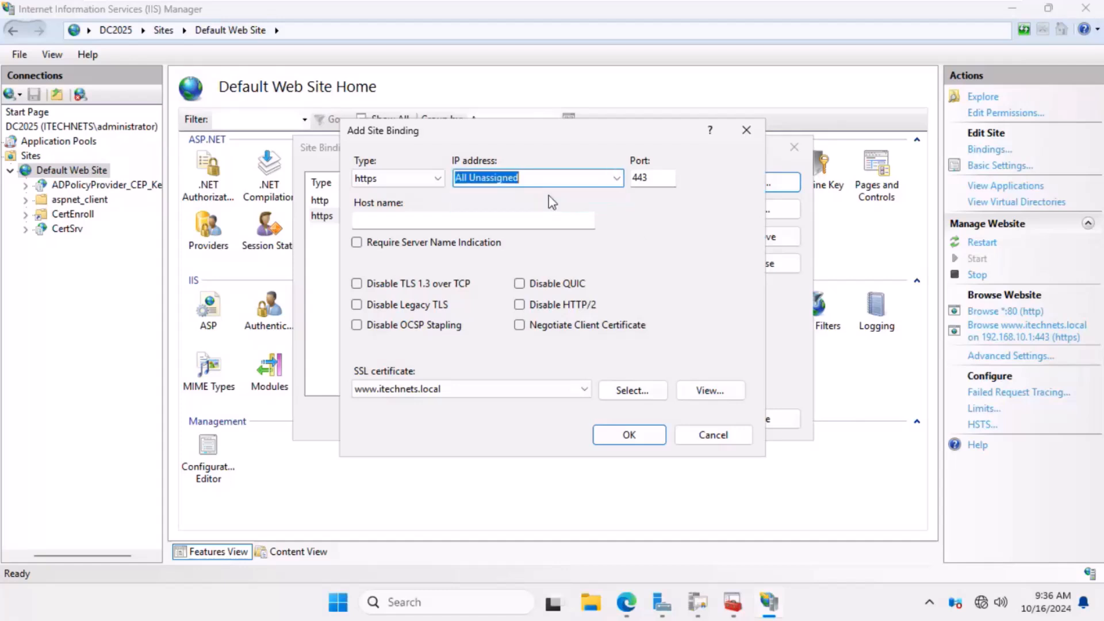
pyautogui.click(632, 433)
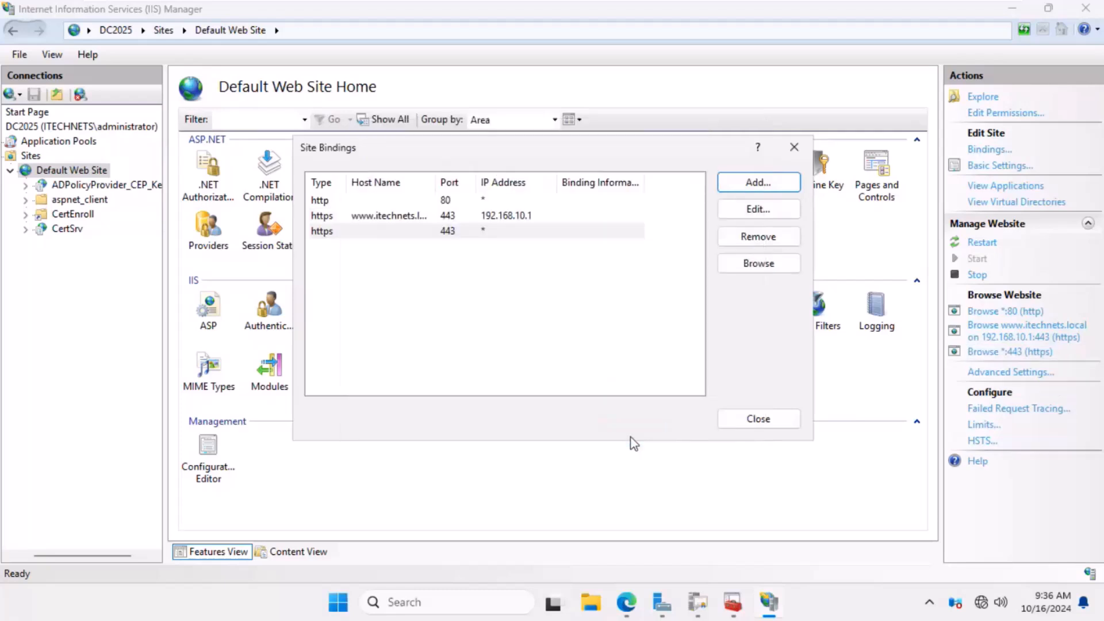
pyautogui.click(730, 423)
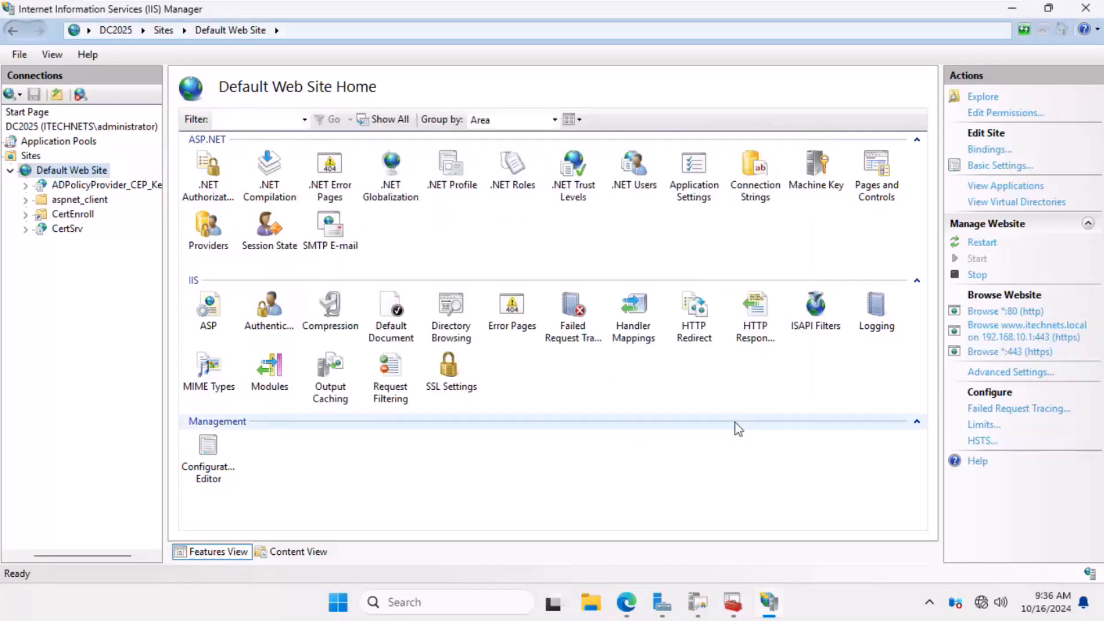
pyautogui.click(632, 601)
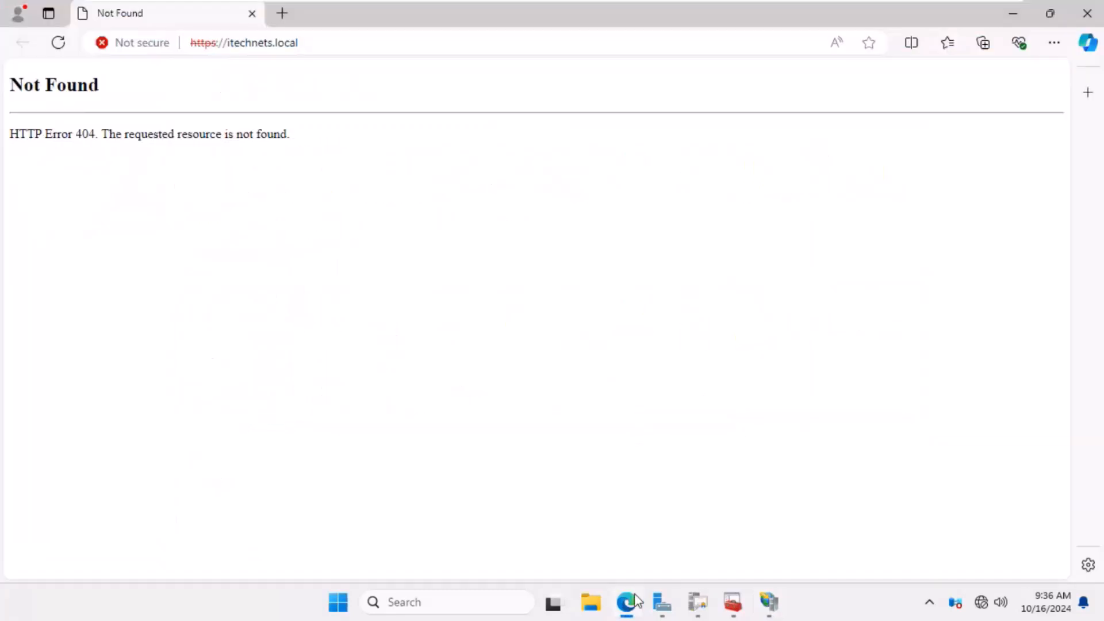
pyautogui.click(58, 43)
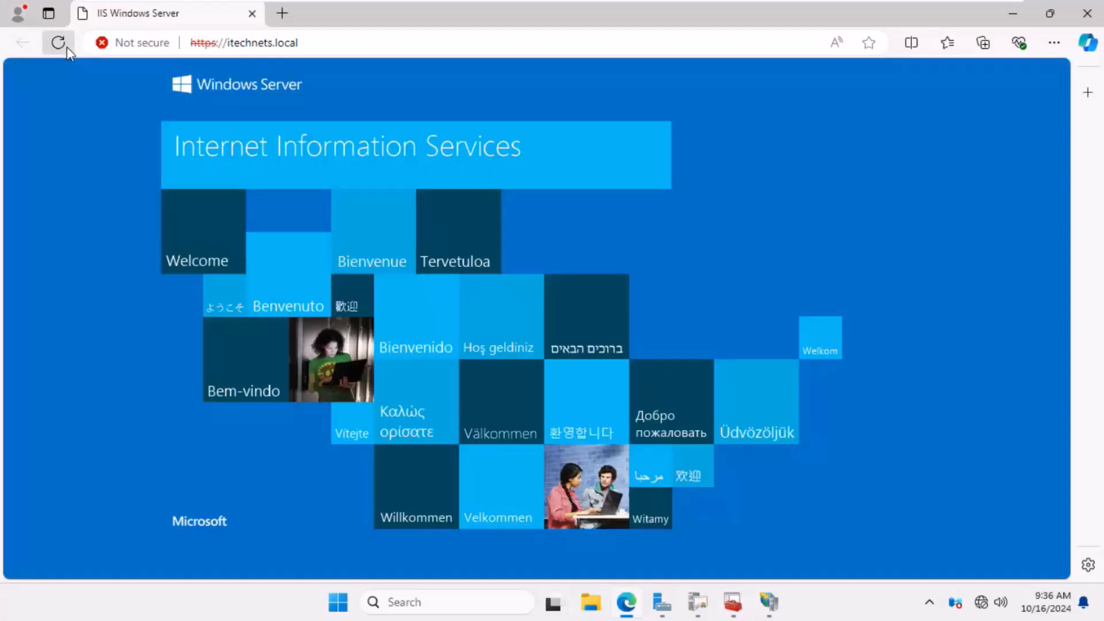
pyautogui.click(265, 48)
pyautogui.write('www')
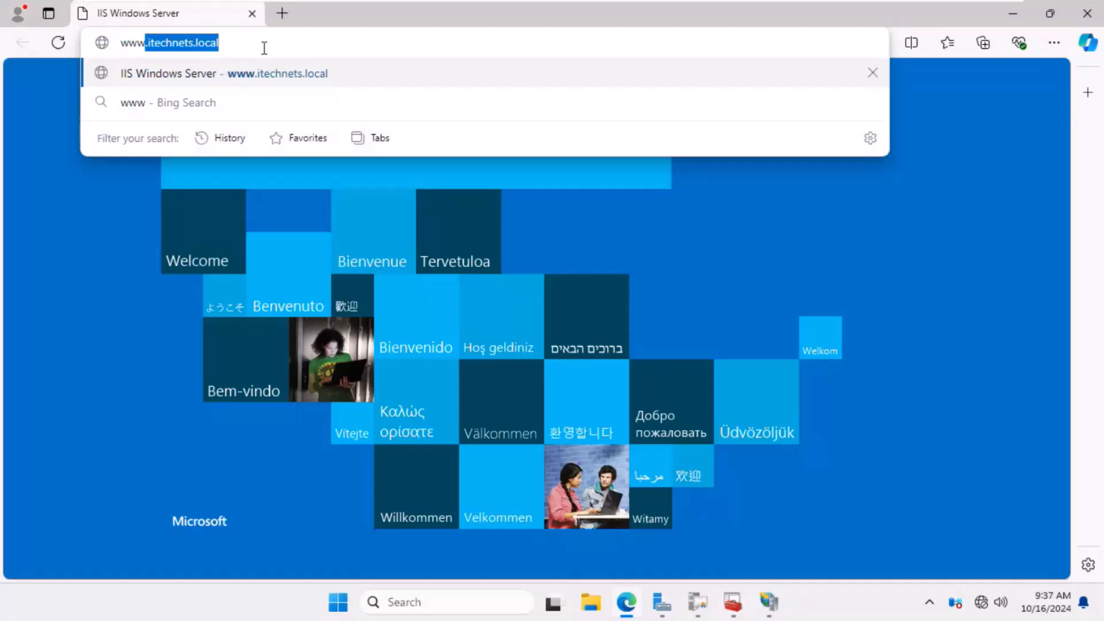
pyautogui.press('End')
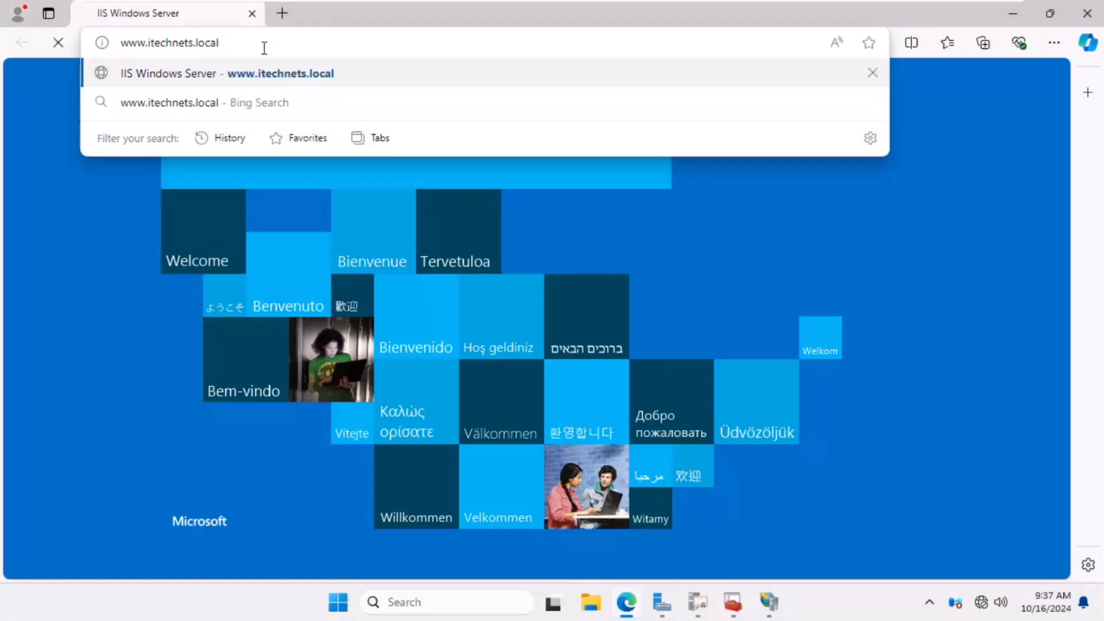
pyautogui.press('Return')
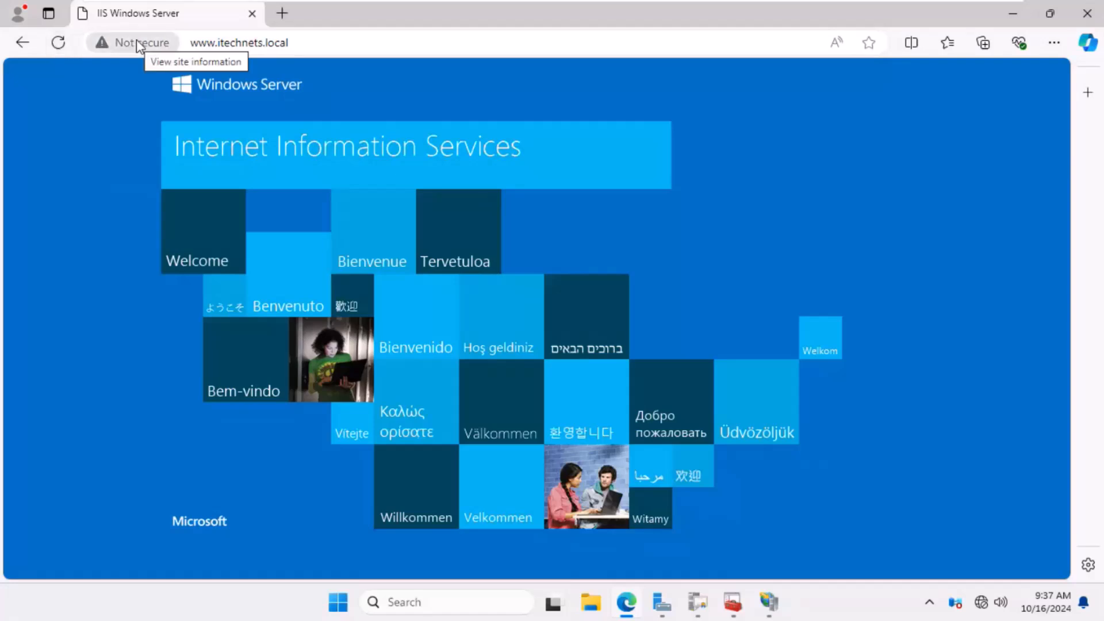
pyautogui.click(399, 194)
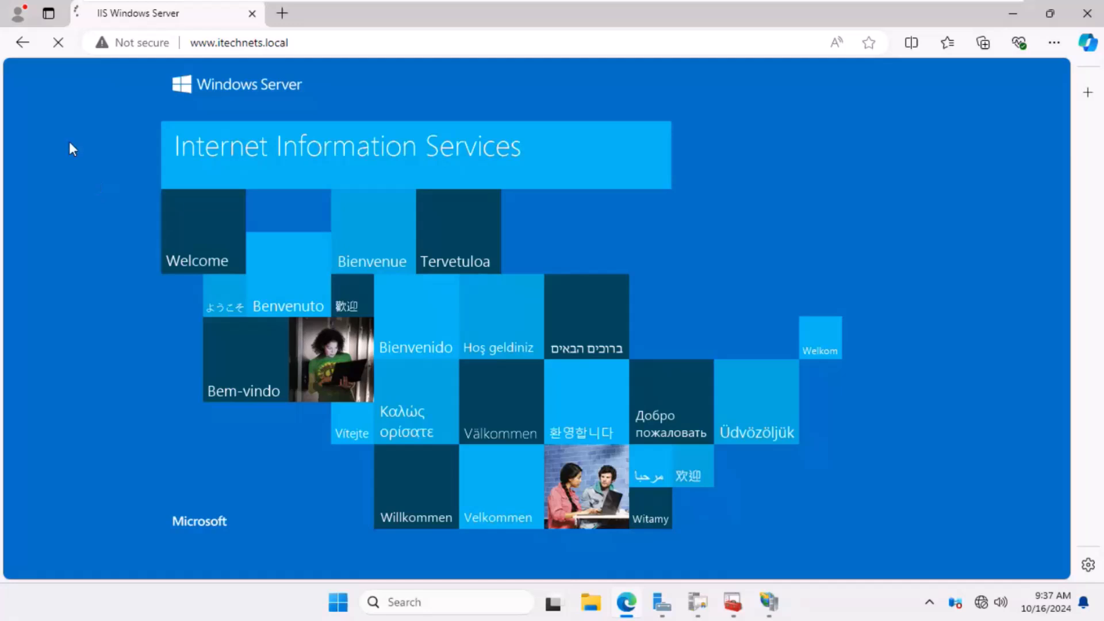
pyautogui.click(57, 43)
pyautogui.click(728, 247)
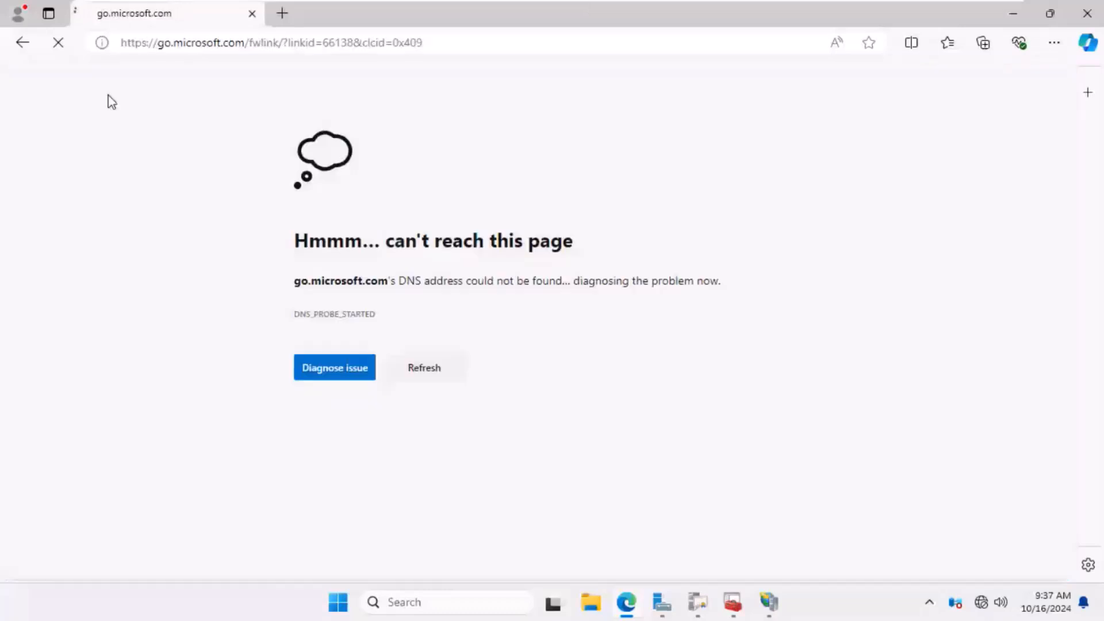
pyautogui.click(59, 45)
pyautogui.click(60, 45)
pyautogui.click(1090, 14)
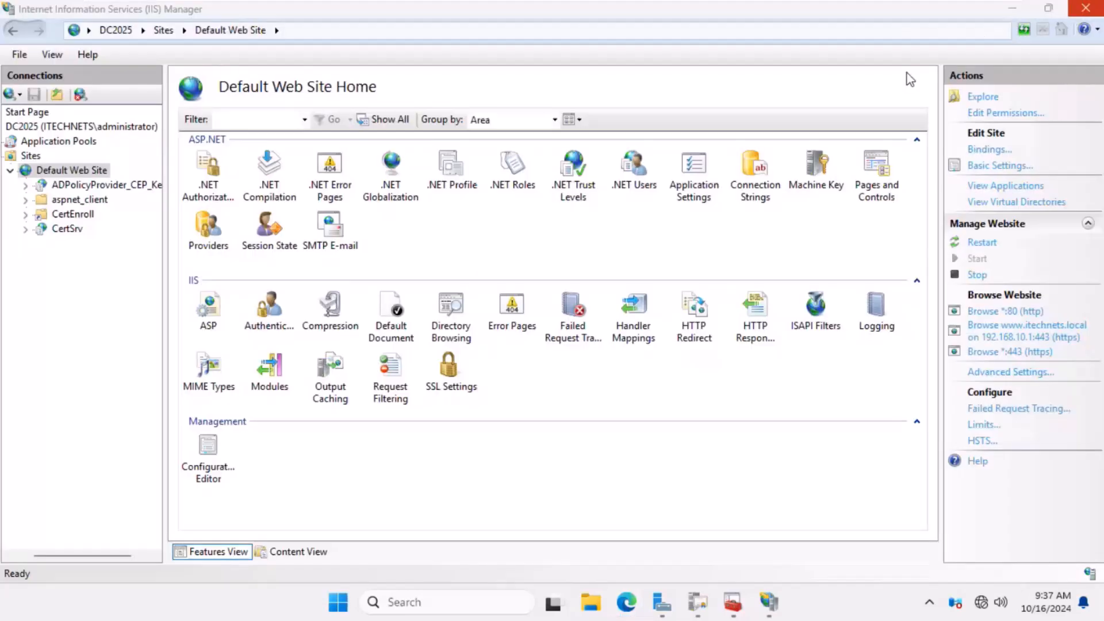
# - Minimize IIS Manager, take the DC-Server2025 virtual machine out of full screen, and switch to the Teams meeting in the host's Edge browser
pyautogui.click(1013, 10)
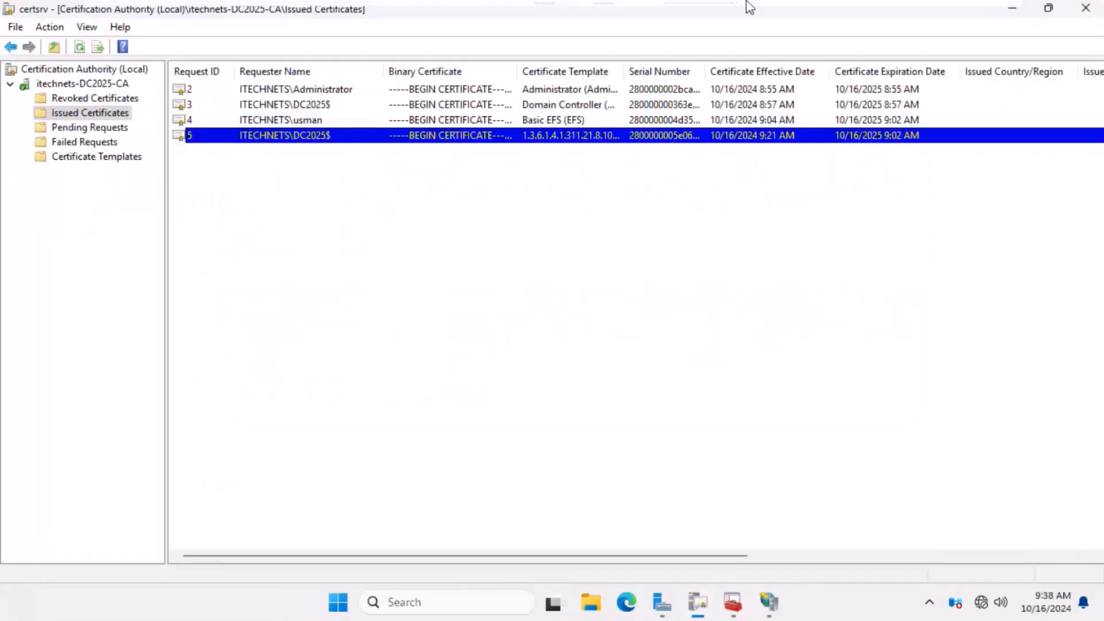
pyautogui.moveTo(753, 9)
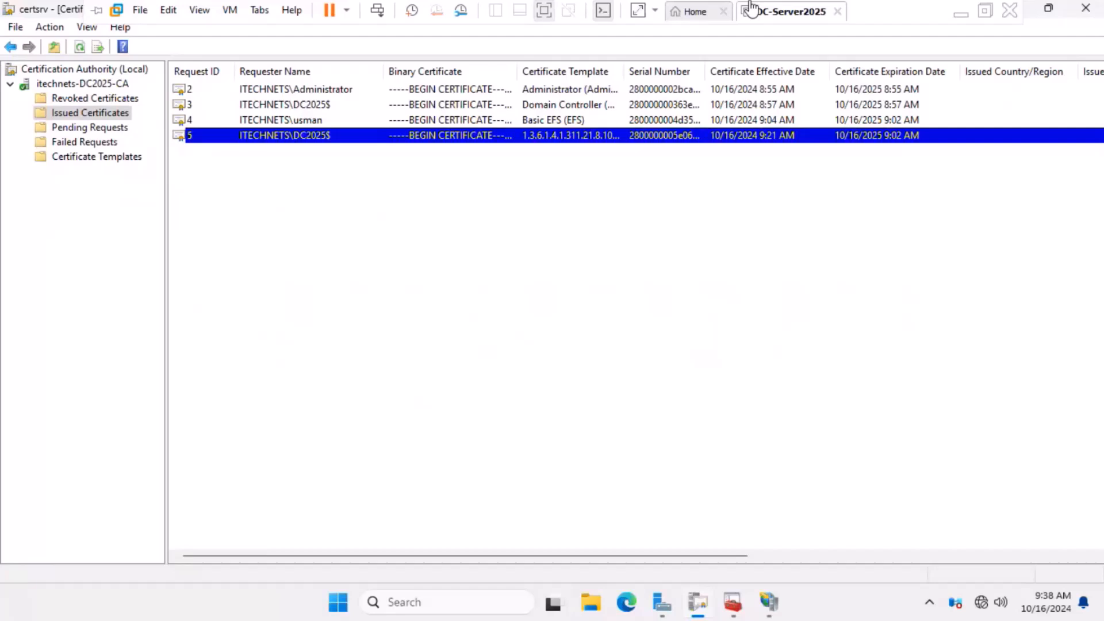
pyautogui.click(985, 10)
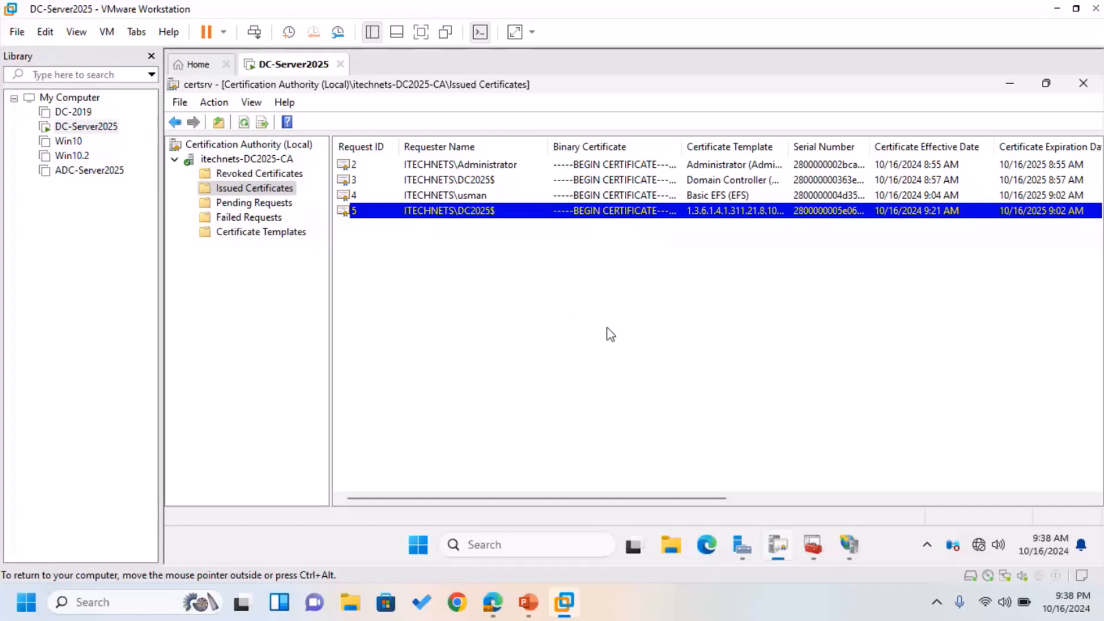
pyautogui.moveTo(493, 602)
pyautogui.click(588, 515)
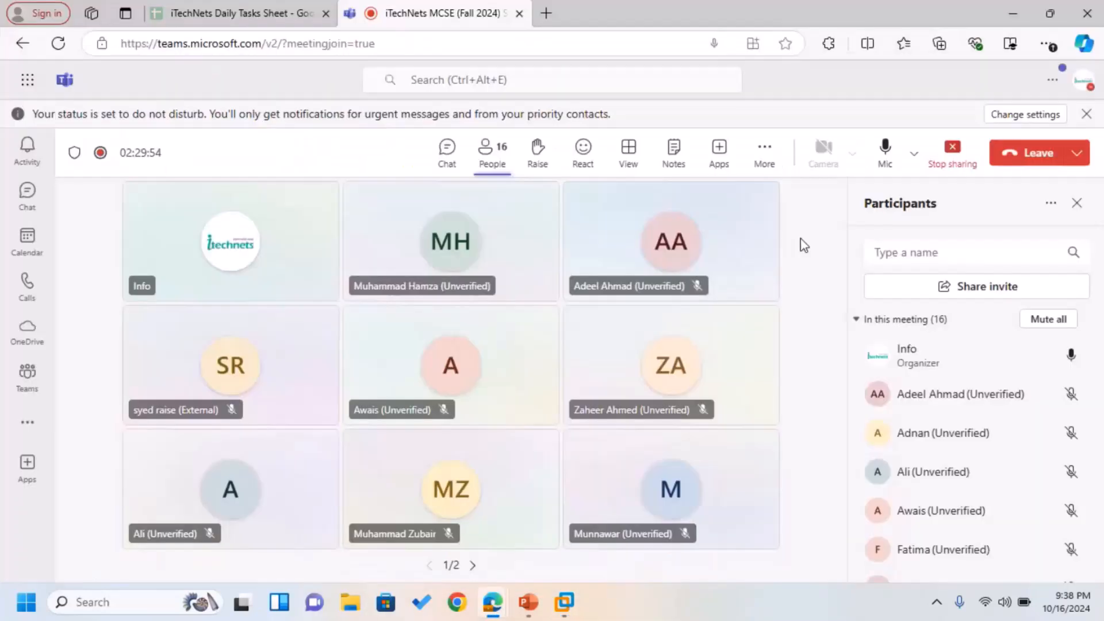